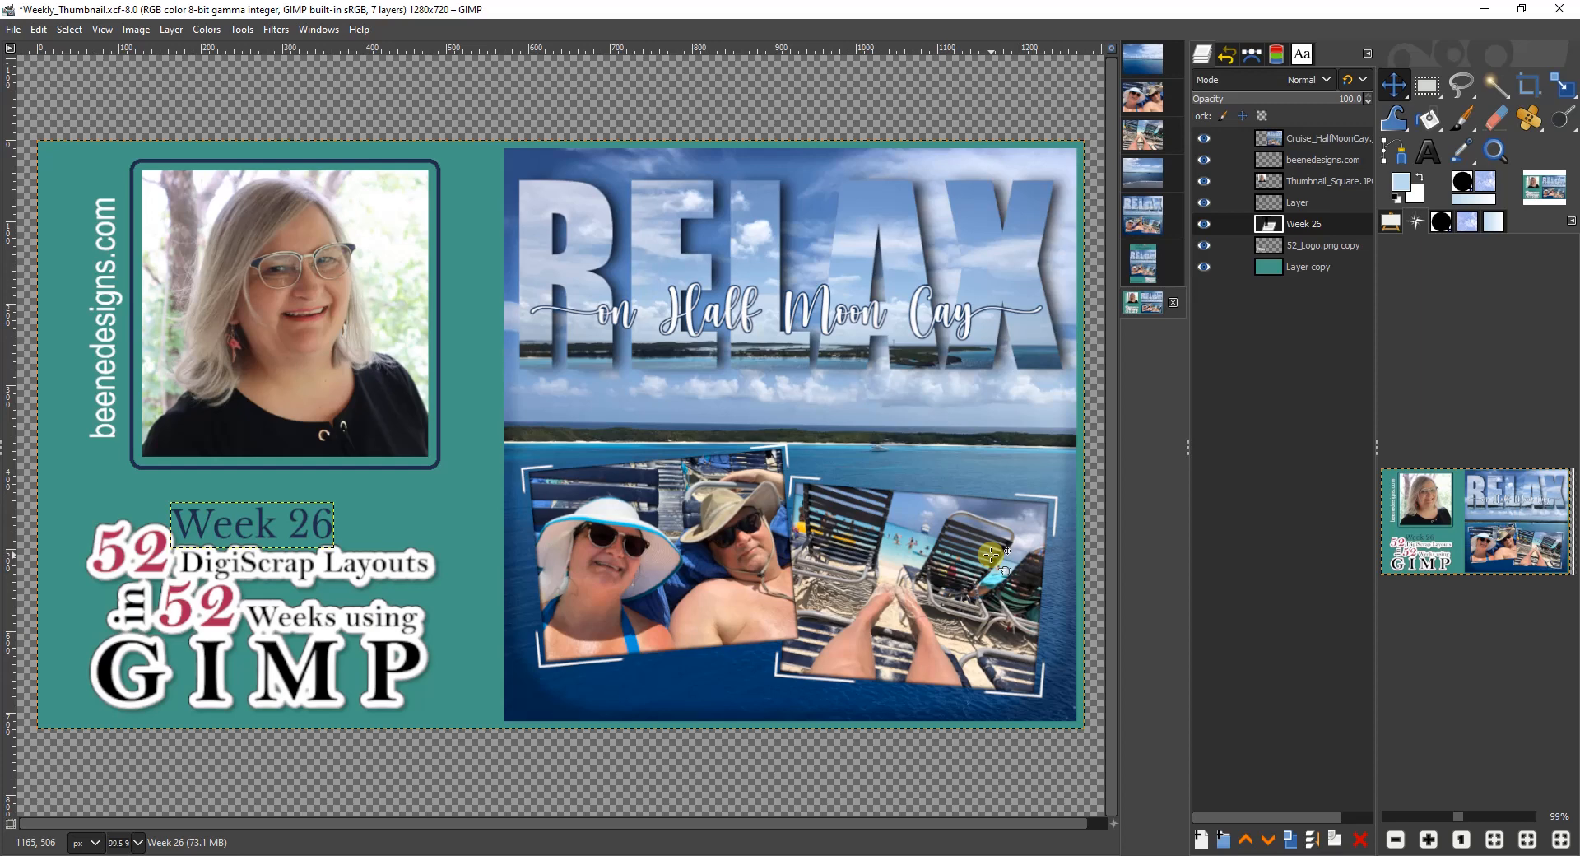
# Step: Look through the open sea and beach photos, the finished RELAX layout and the weekly thumbnail image
pyautogui.click(1149, 66)
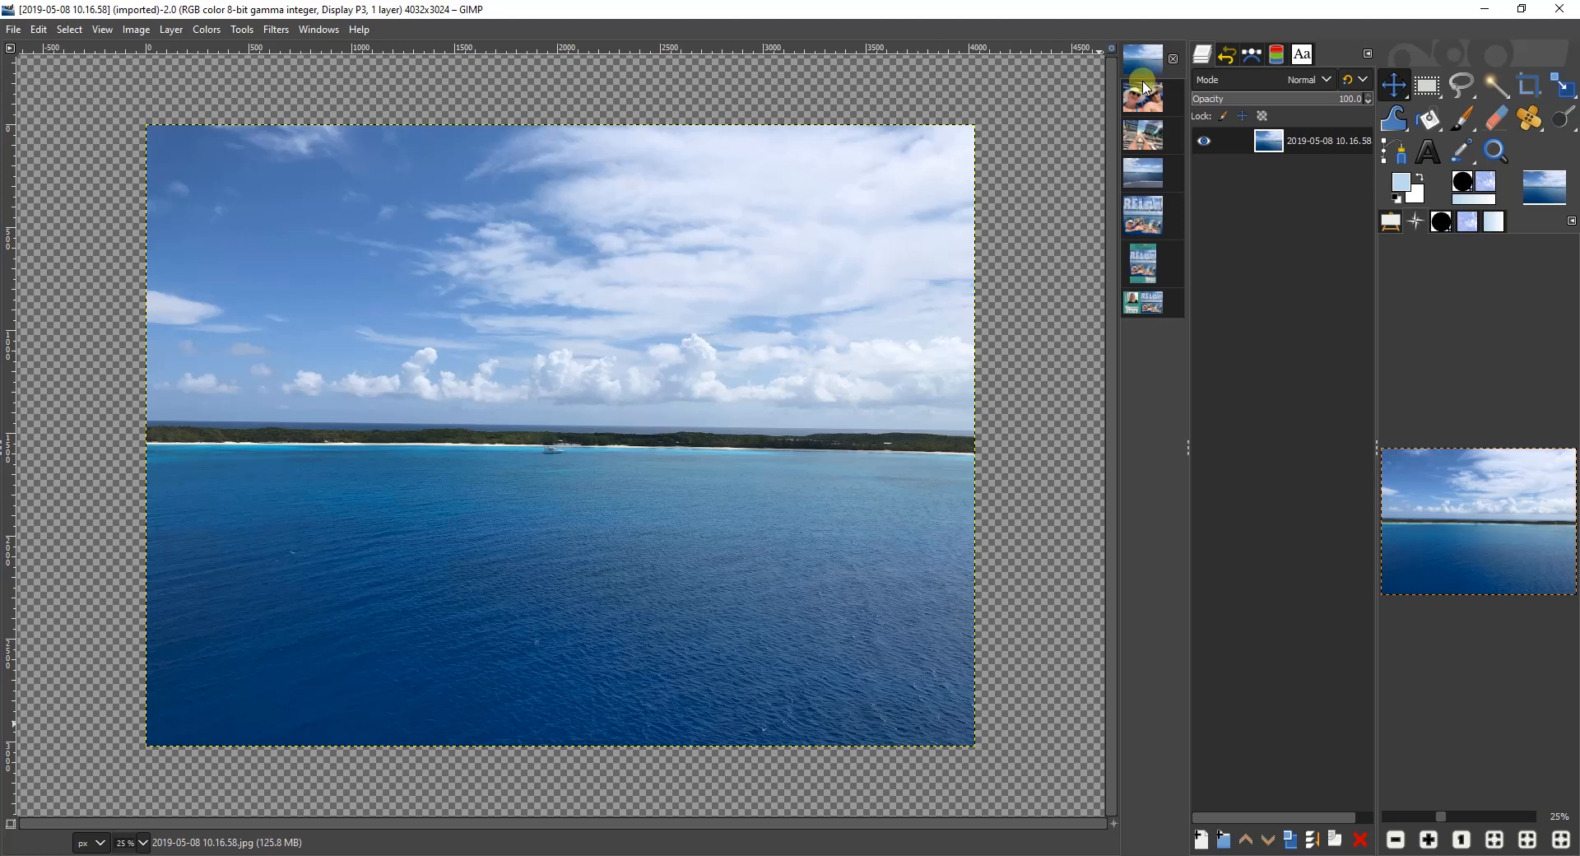
pyautogui.click(1136, 171)
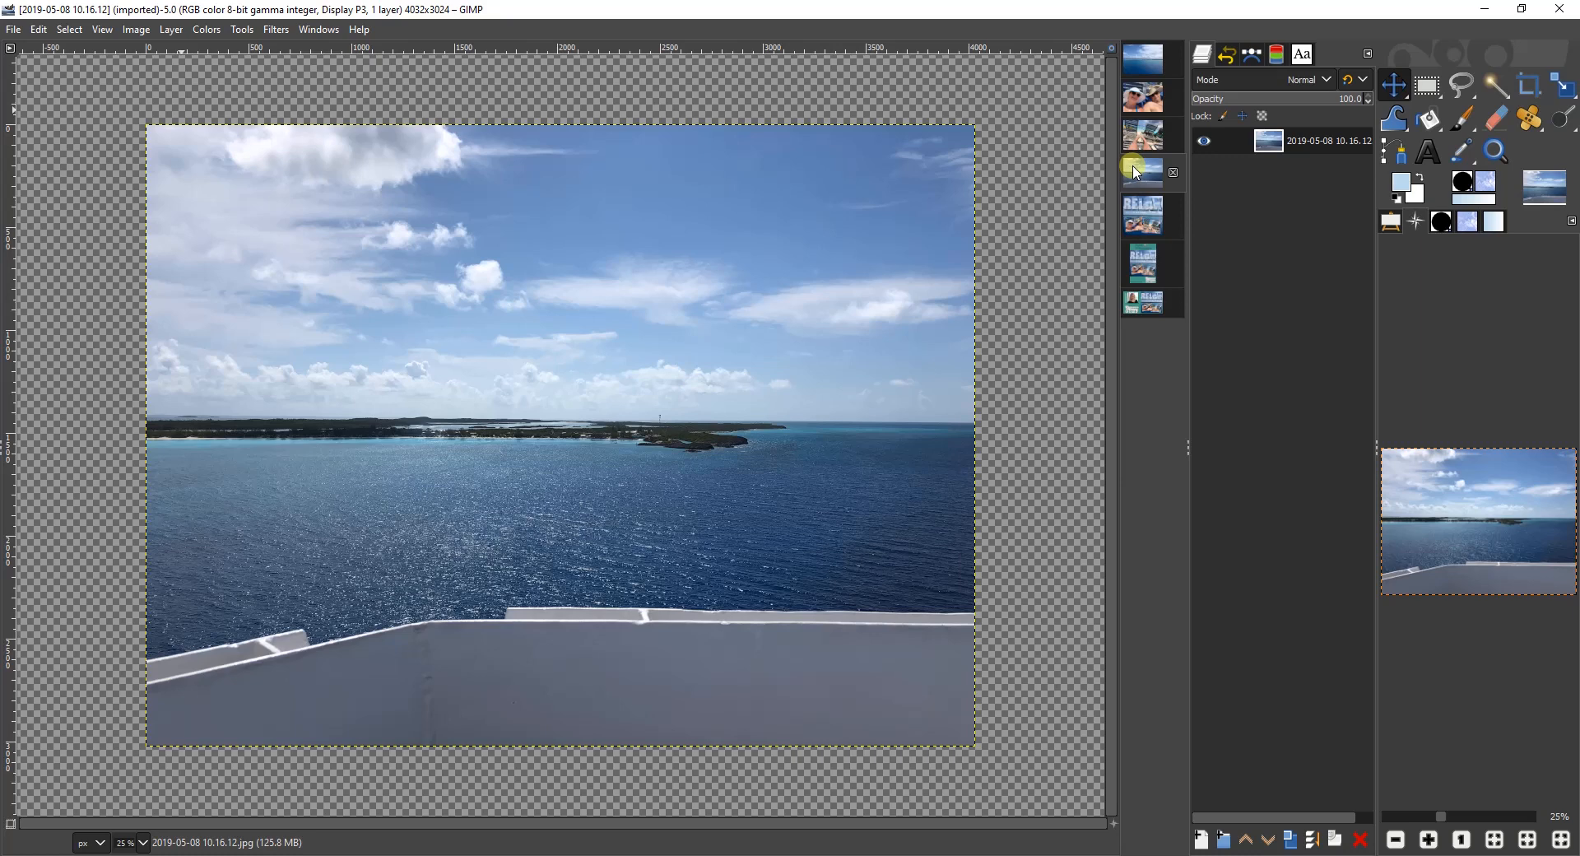
pyautogui.click(1142, 214)
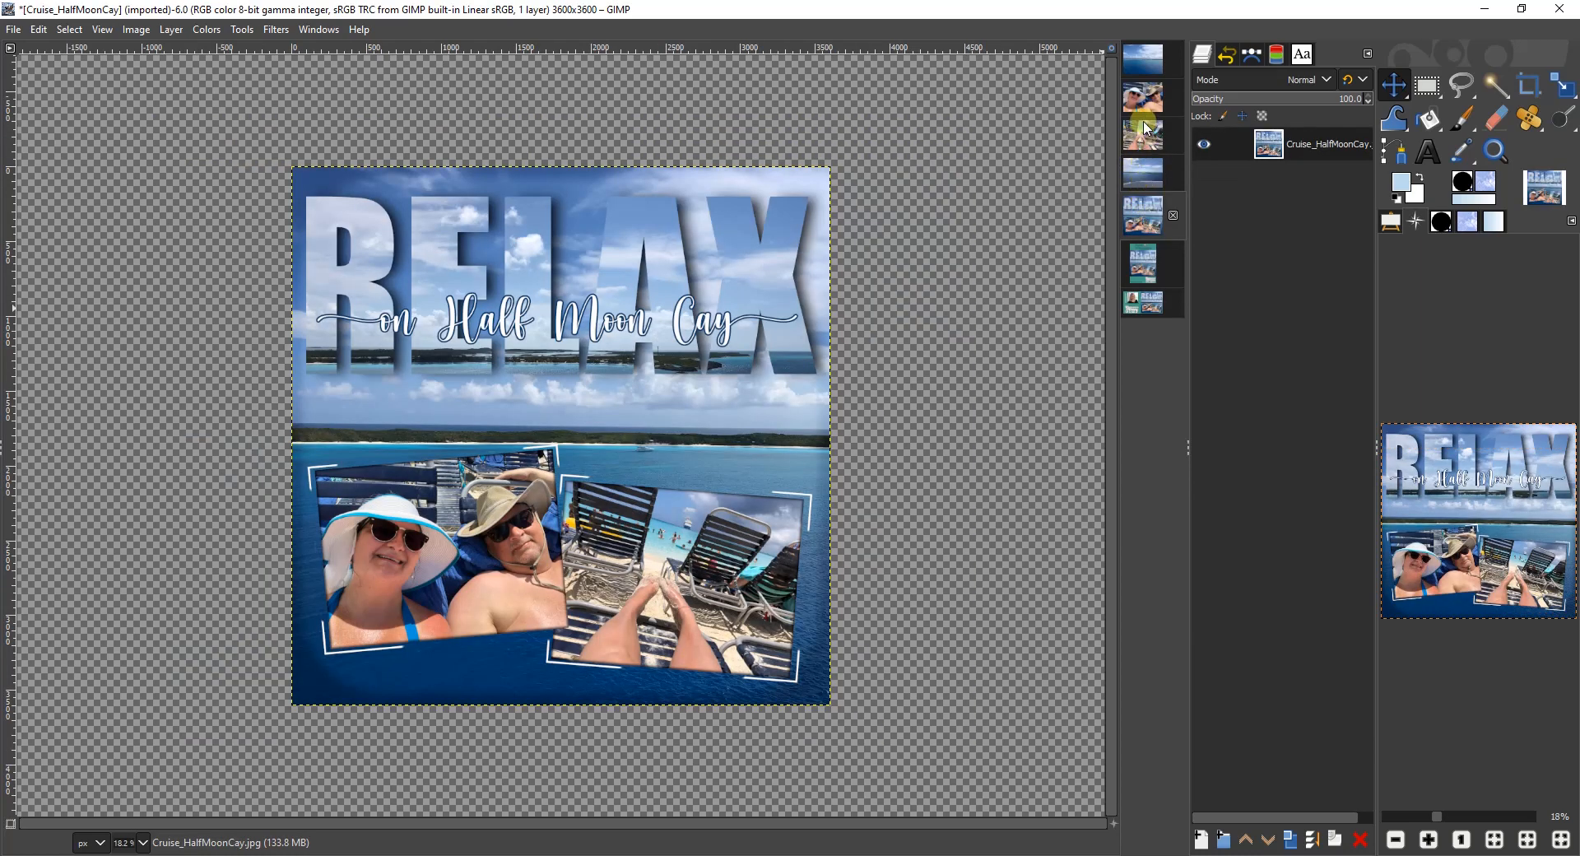
pyautogui.click(1146, 128)
pyautogui.click(1144, 97)
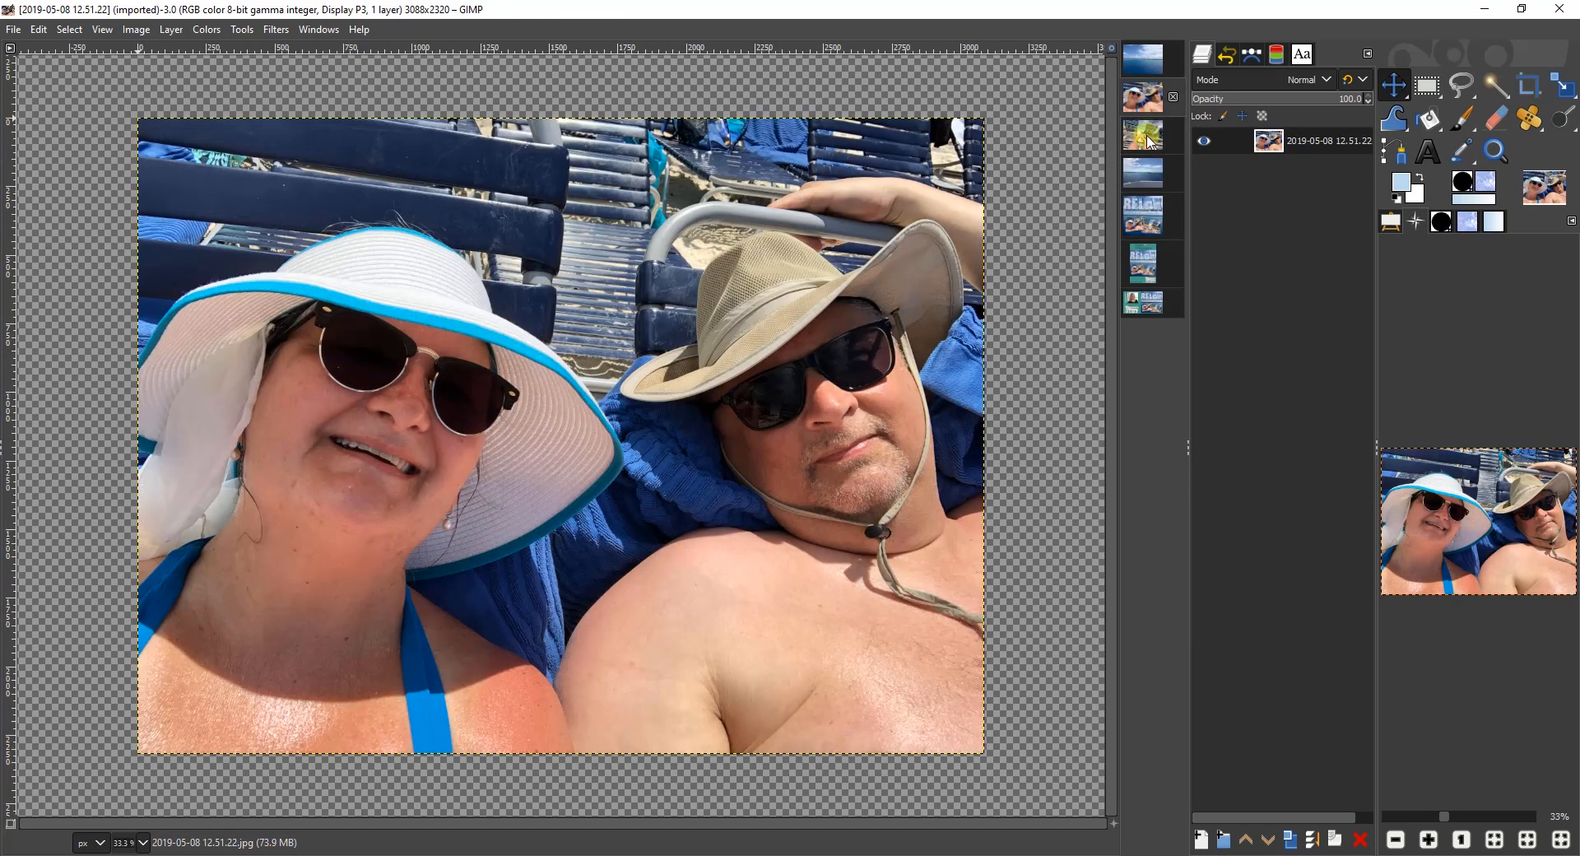
pyautogui.click(1149, 140)
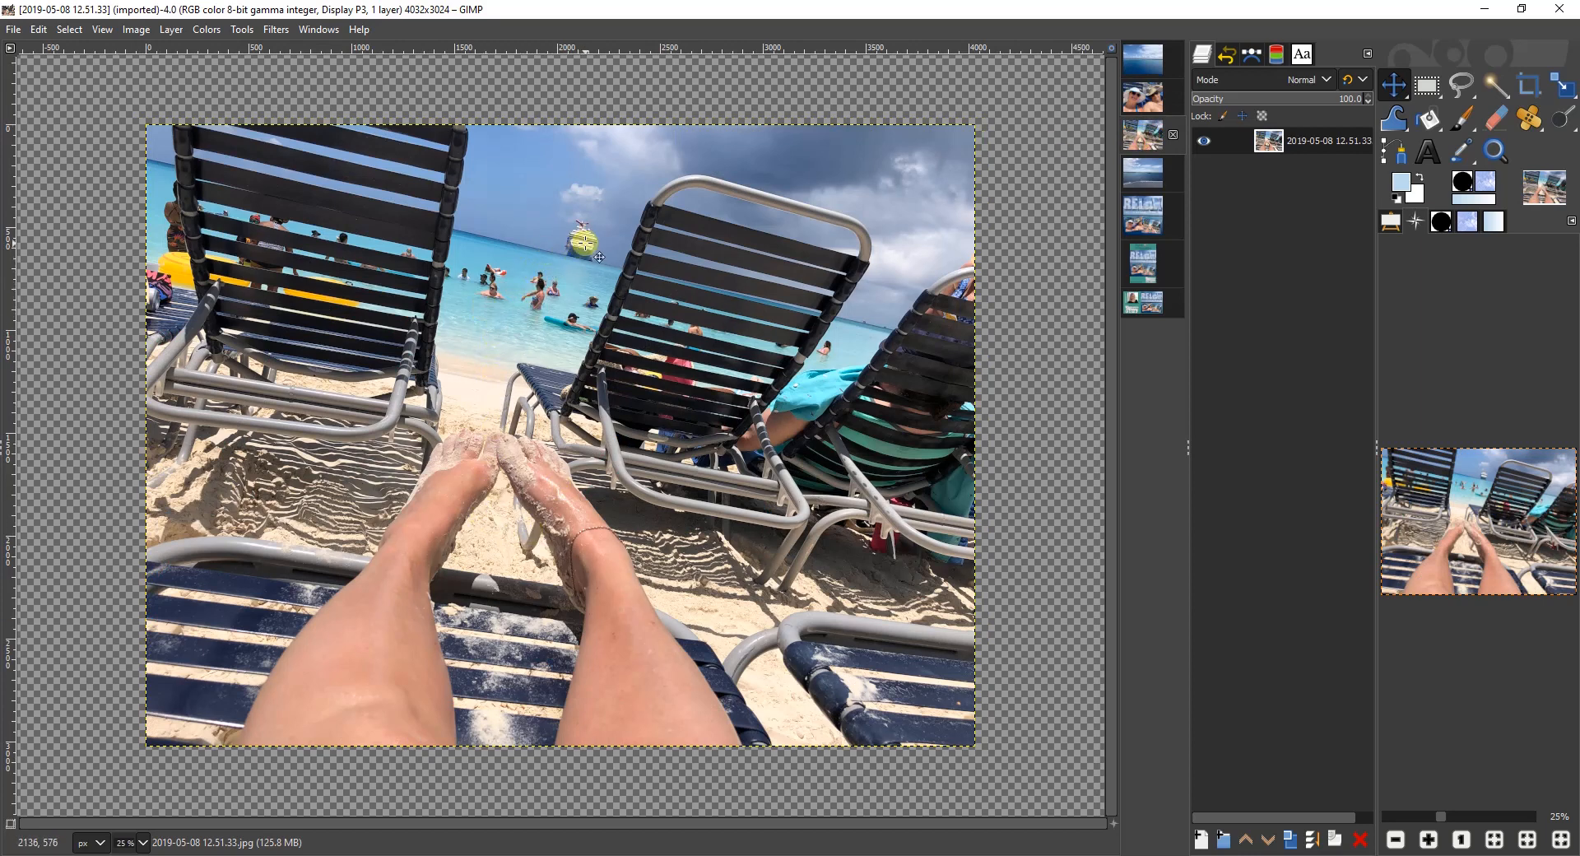
pyautogui.click(1141, 305)
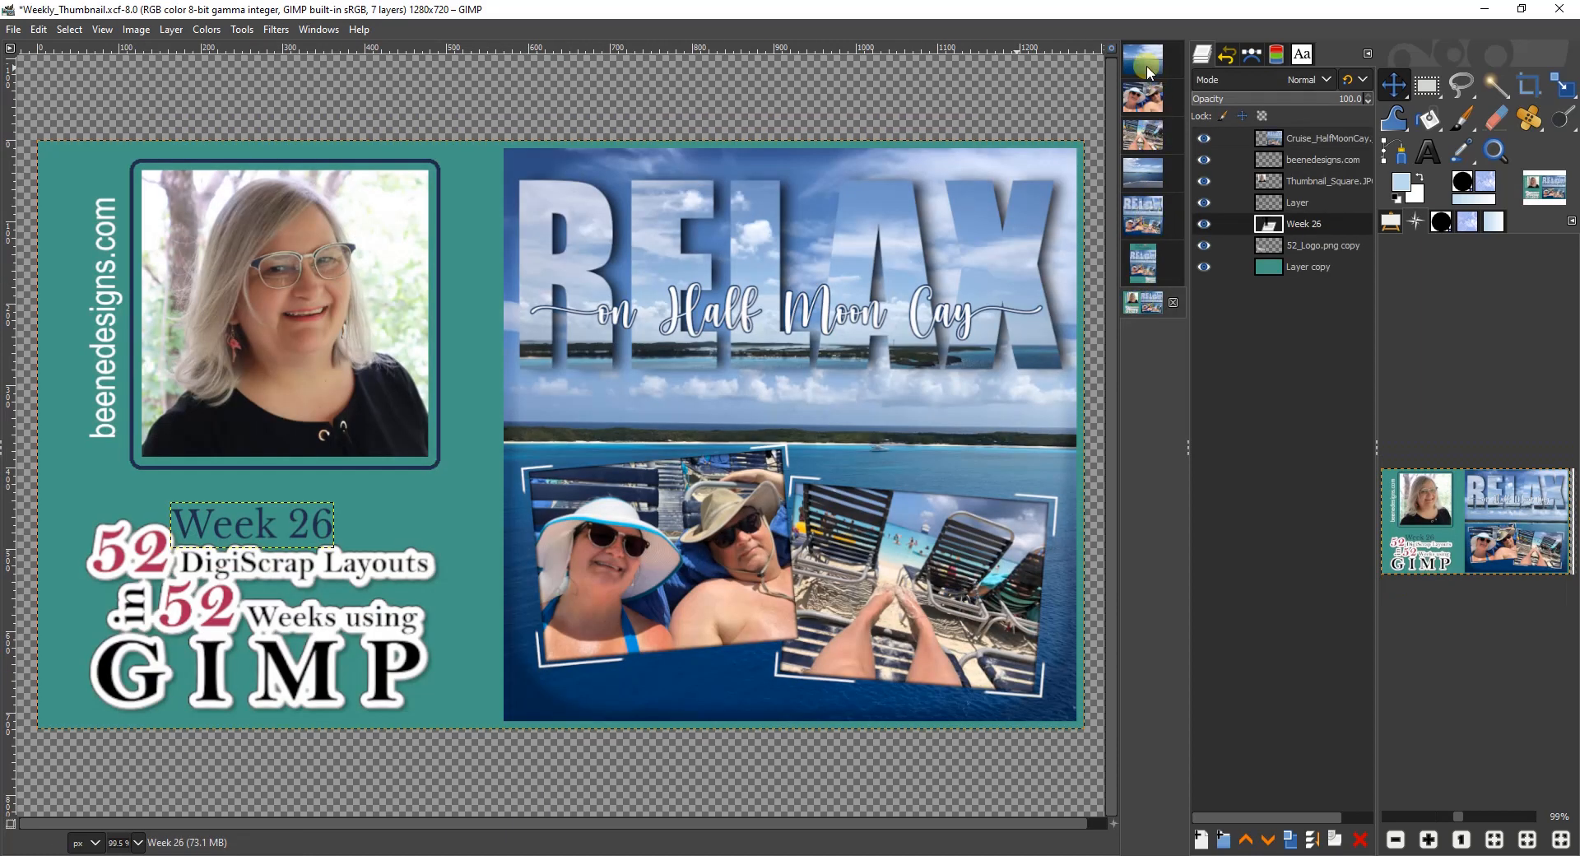
pyautogui.click(1150, 227)
pyautogui.click(1143, 61)
# Step: Create a new image with the default size of 3600 x 3600 pixels
pyautogui.click(13, 30)
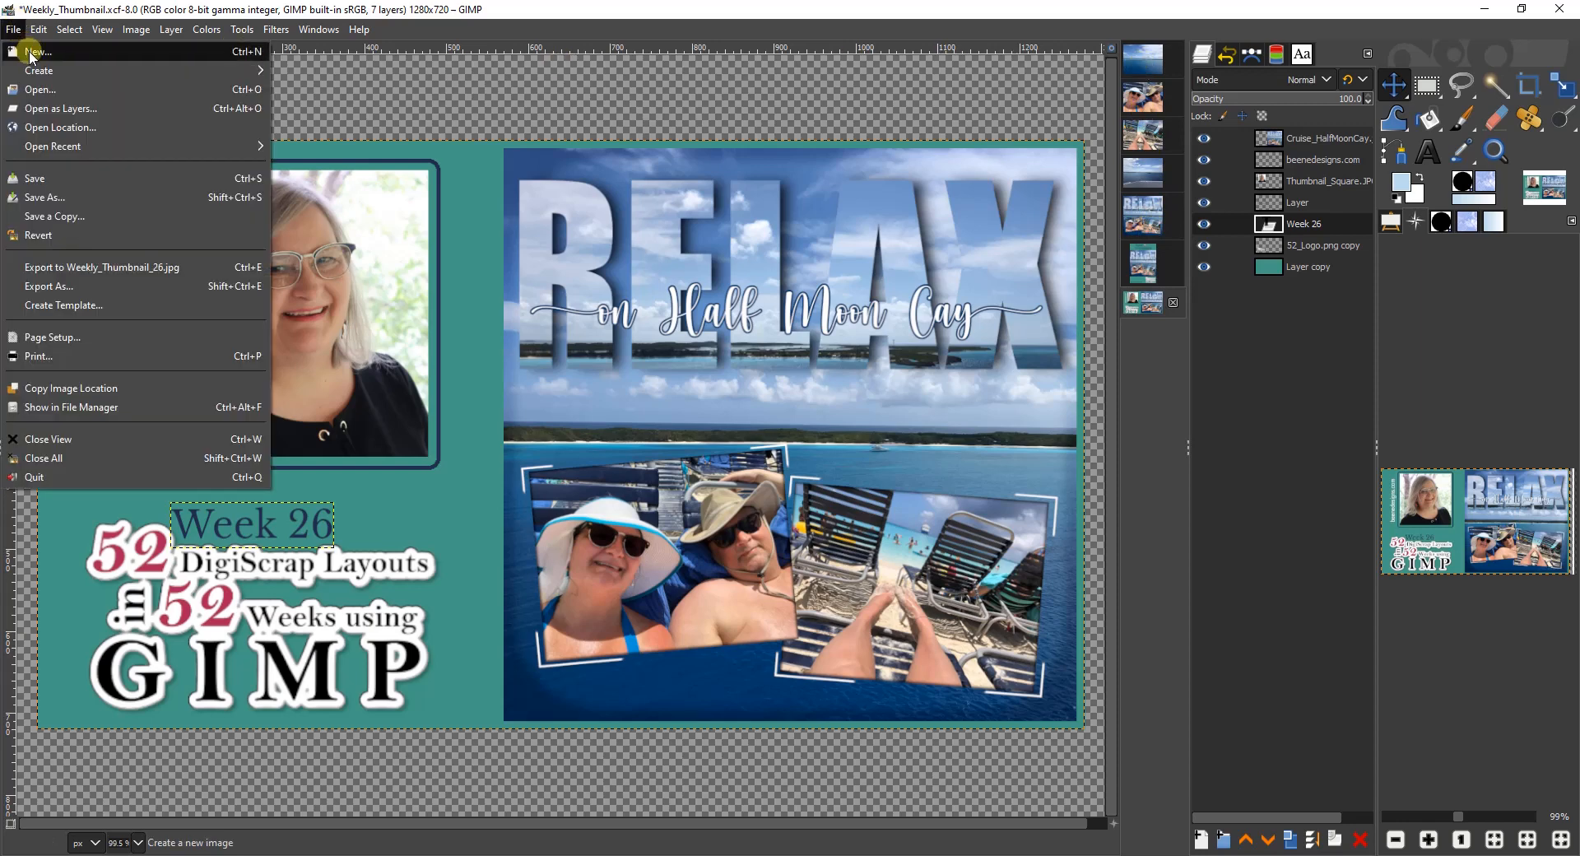
pyautogui.click(30, 52)
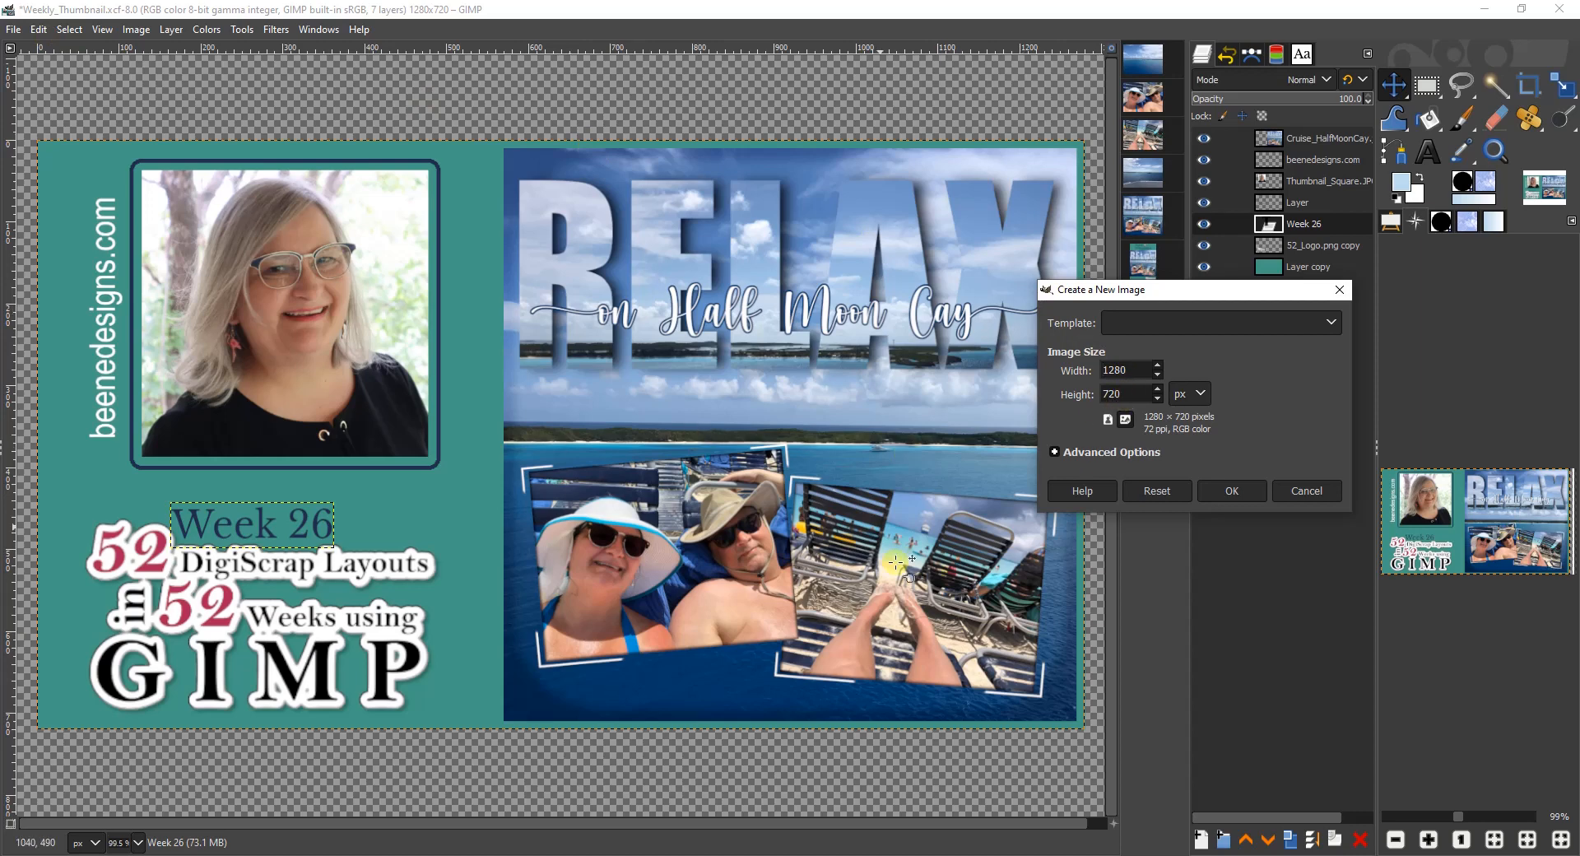
pyautogui.click(1156, 492)
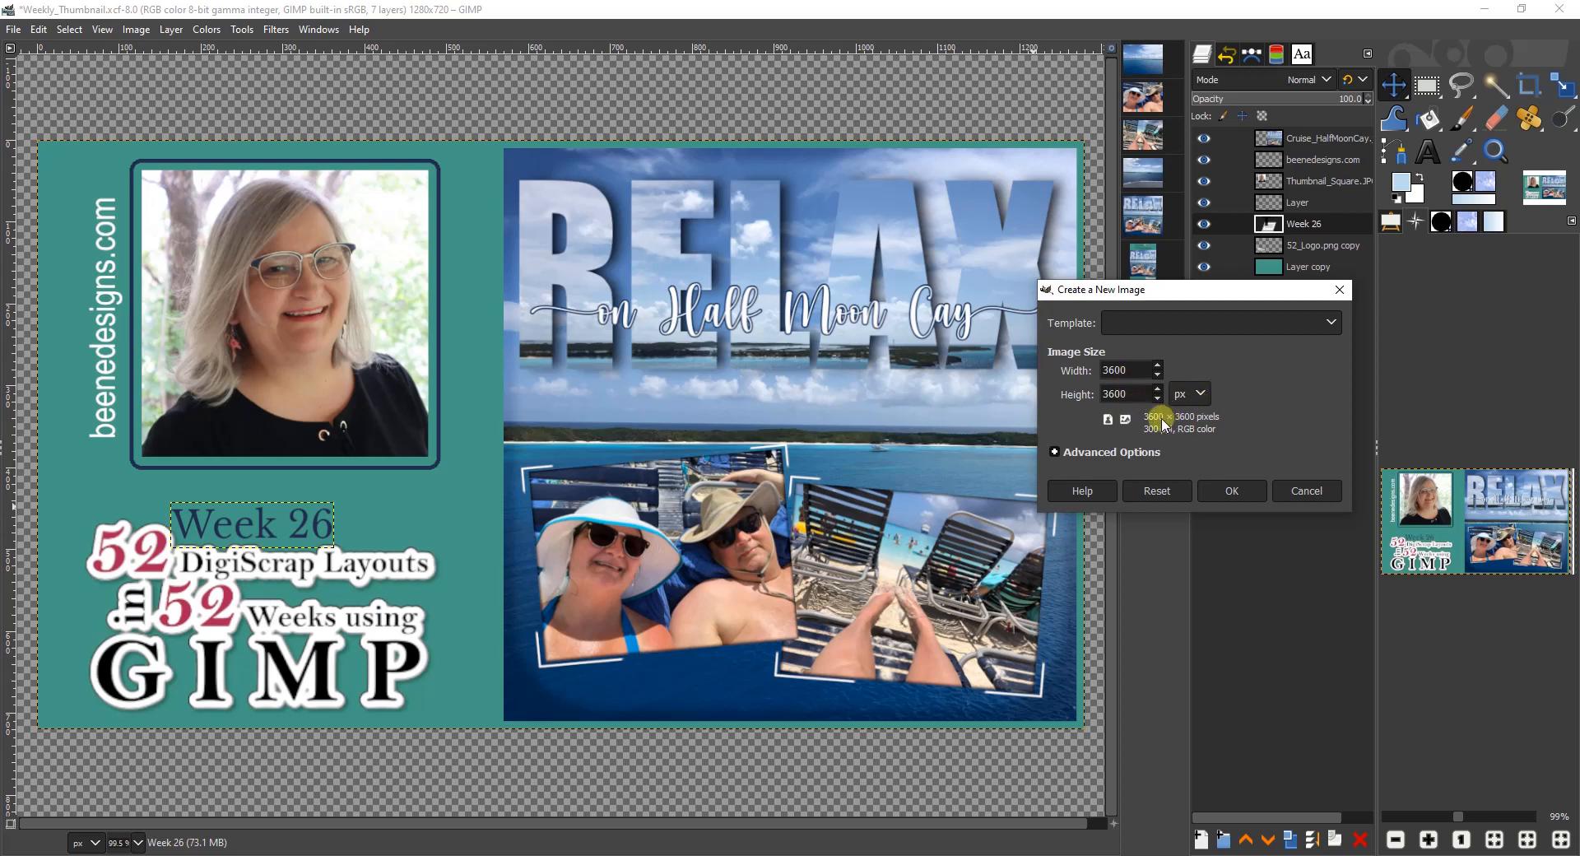
pyautogui.click(1235, 492)
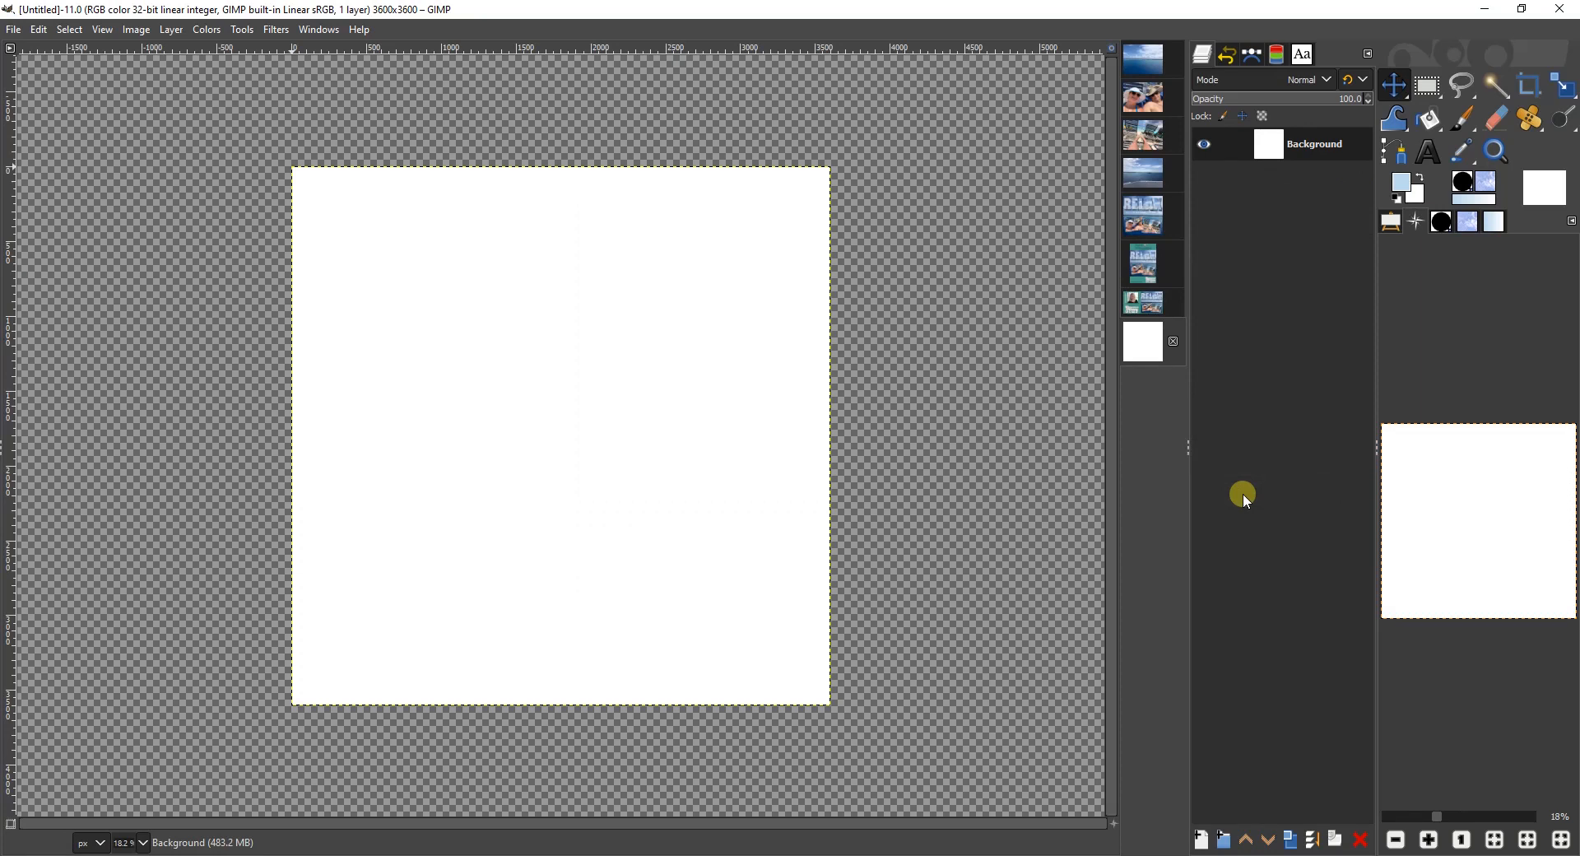
# Step: Add the 2019-05-08 10.16.58 sea photo as a layer in the new blank image
pyautogui.click(1499, 843)
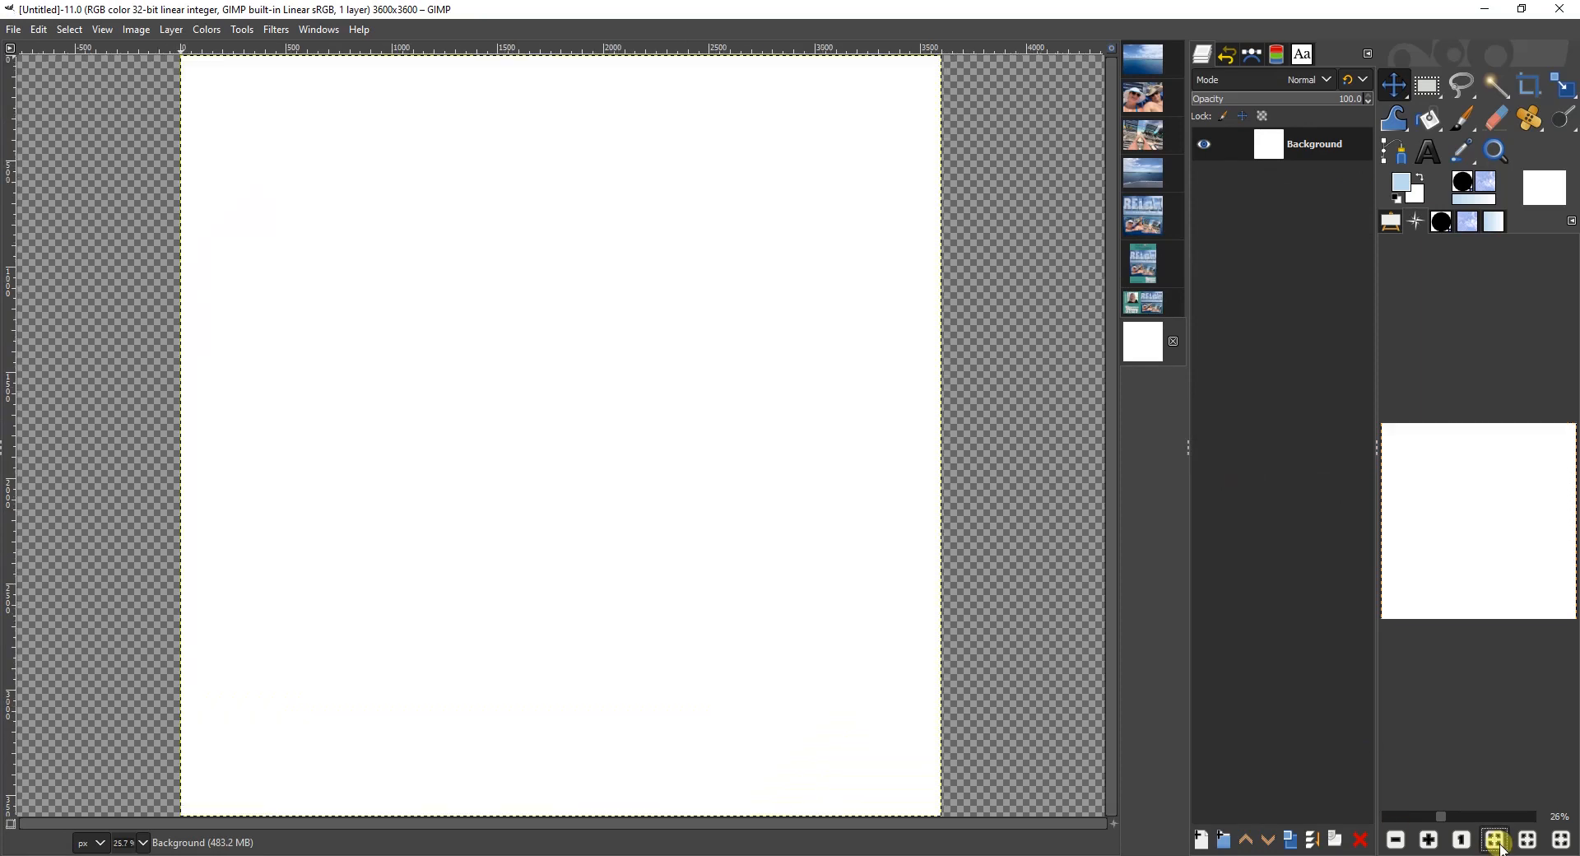
pyautogui.click(1154, 66)
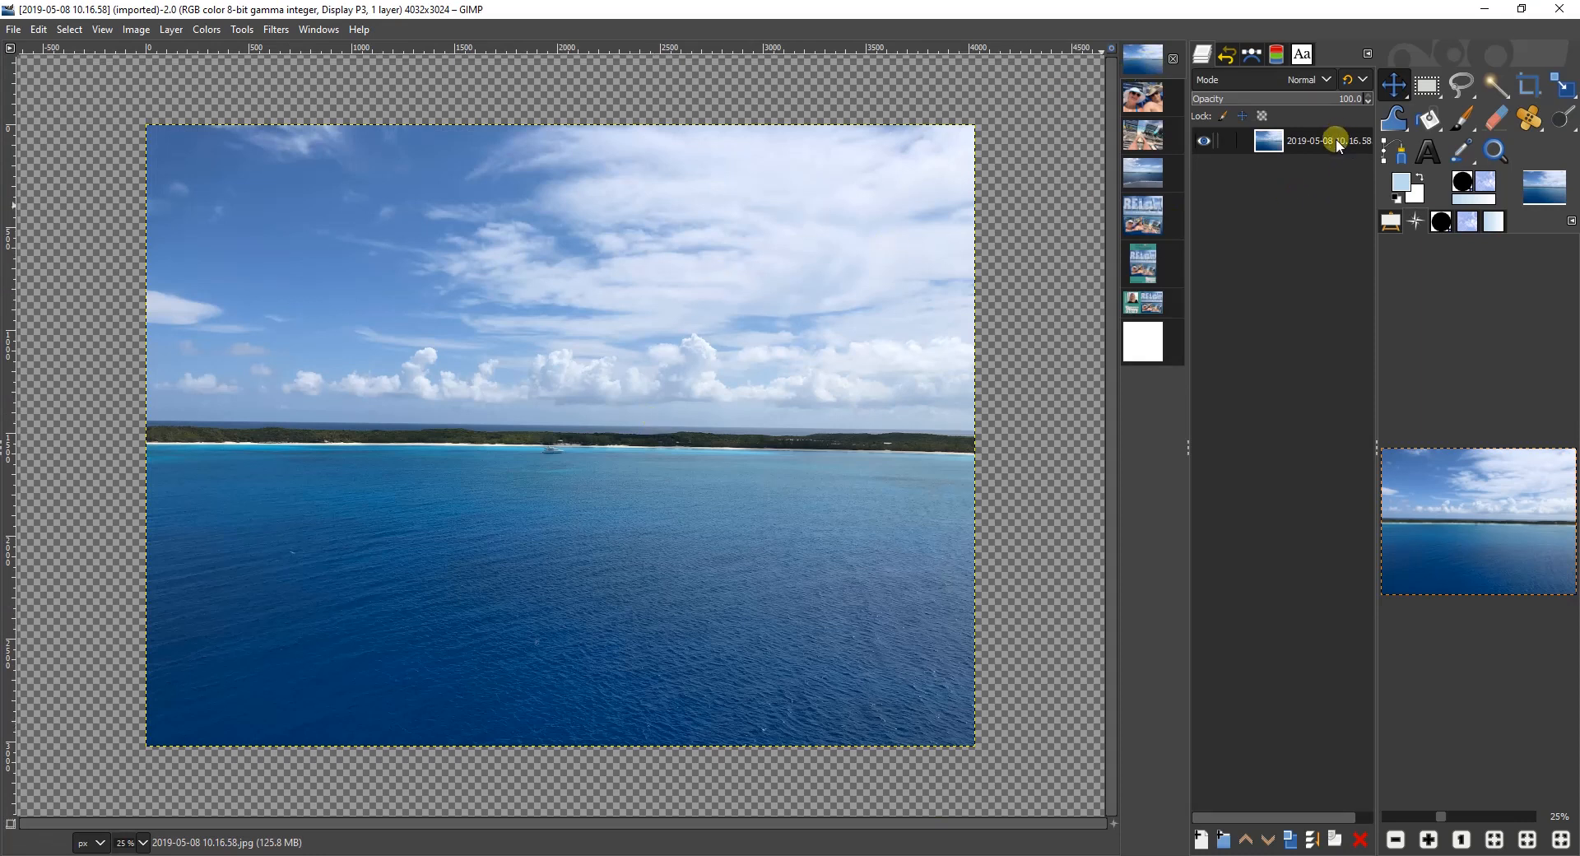
pyautogui.moveTo(1336, 138); pyautogui.dragTo(680, 429)
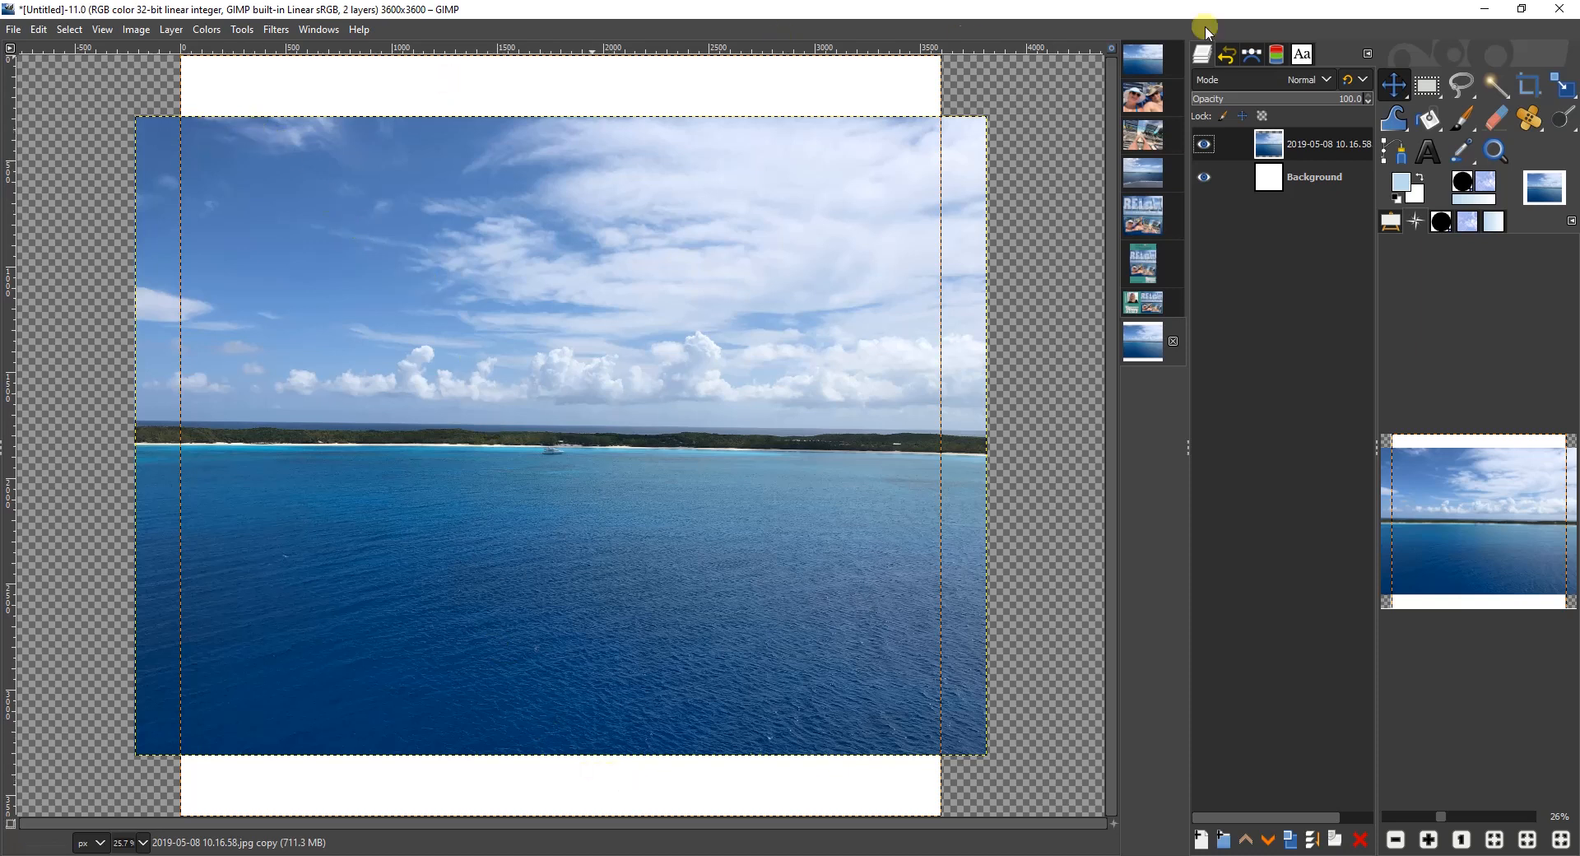
# Step: Scale the sea photo layer proportionally to a height of 3600 px
pyautogui.click(1562, 85)
pyautogui.click(971, 138)
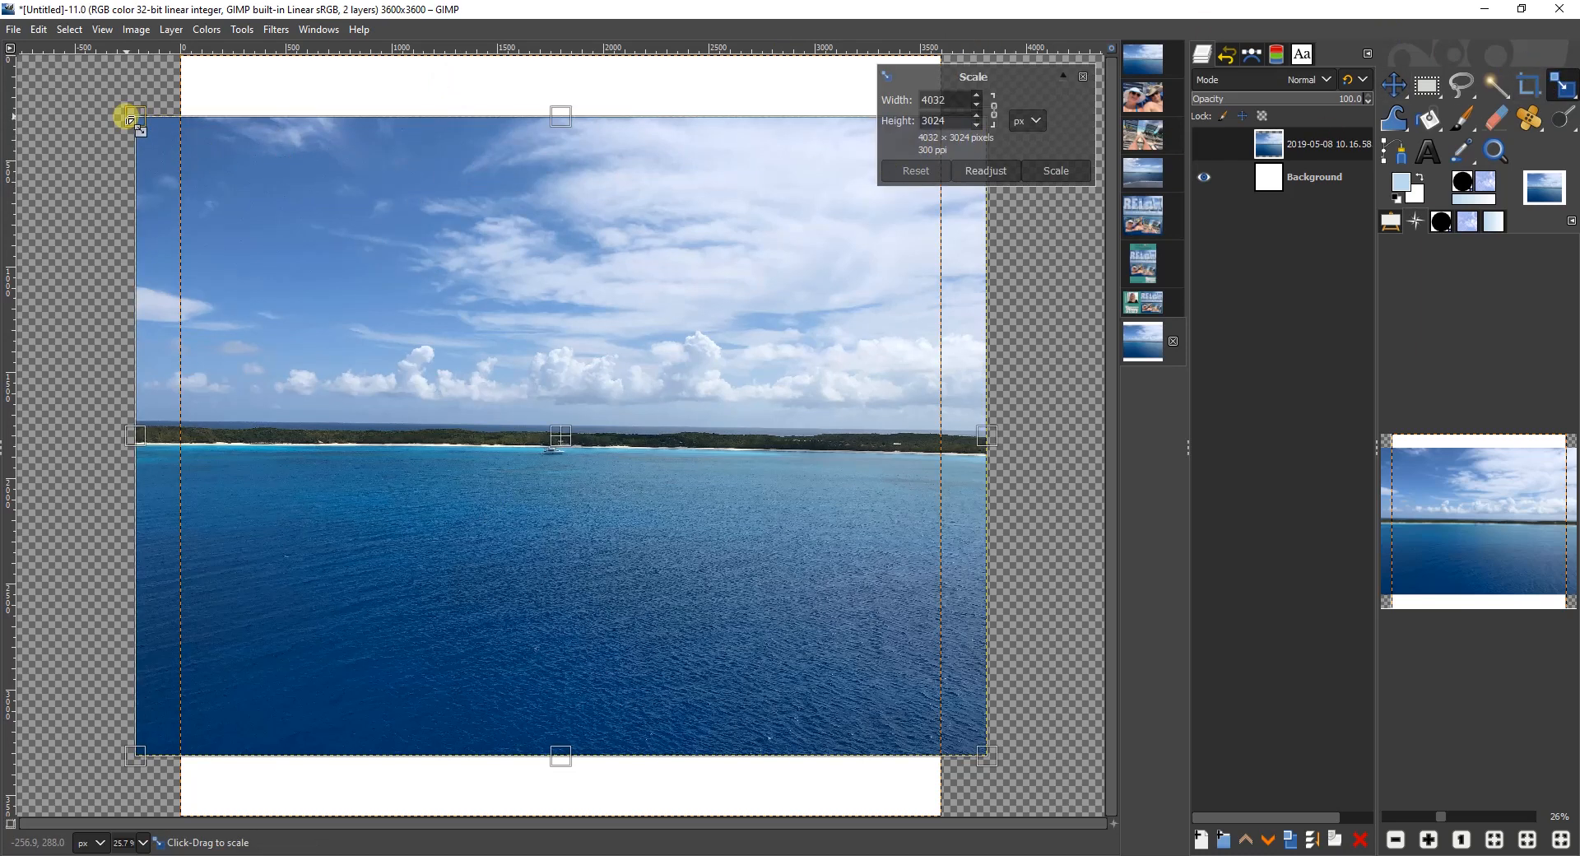
pyautogui.click(944, 120)
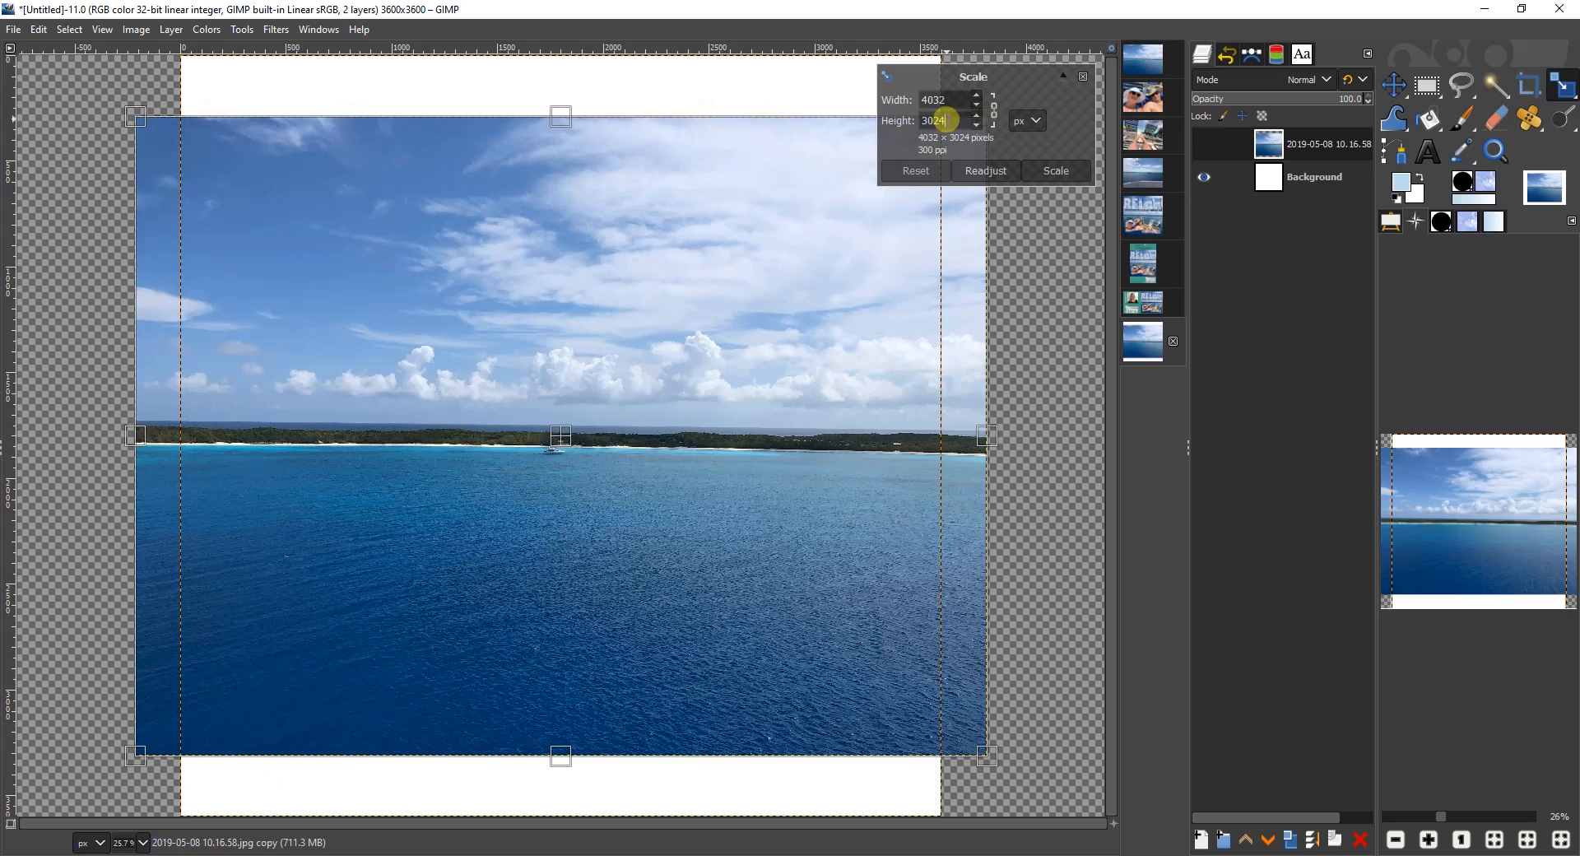
pyautogui.doubleClick(945, 120)
pyautogui.write('3600')
pyautogui.press('Return')
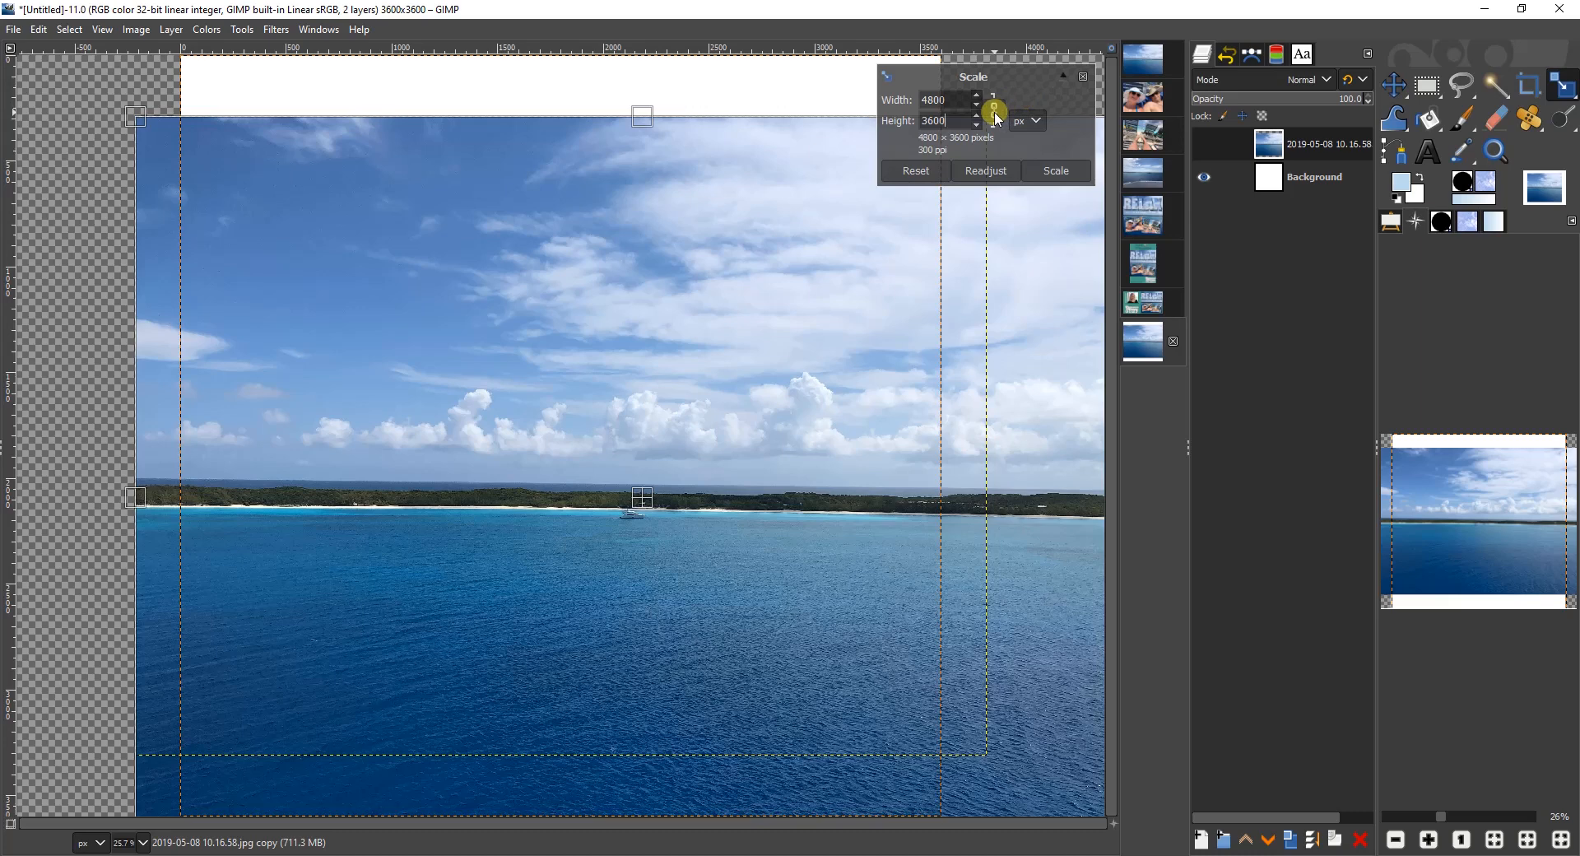
pyautogui.click(1062, 167)
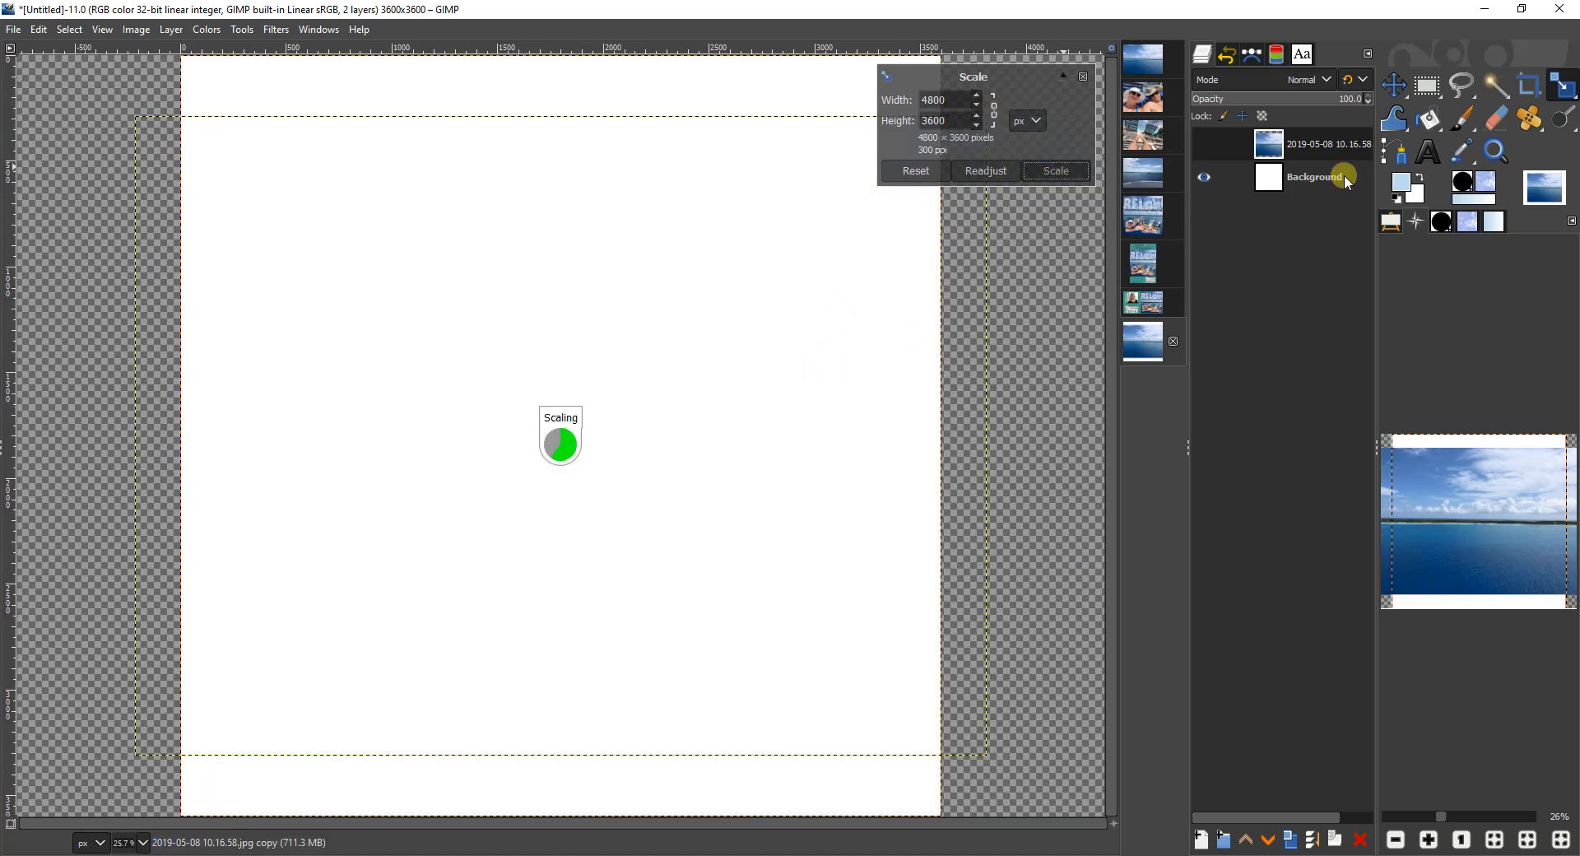
# Step: Move the sea photo layer up so it covers the full height of the canvas
pyautogui.click(1397, 83)
pyautogui.moveTo(533, 569); pyautogui.dragTo(526, 510)
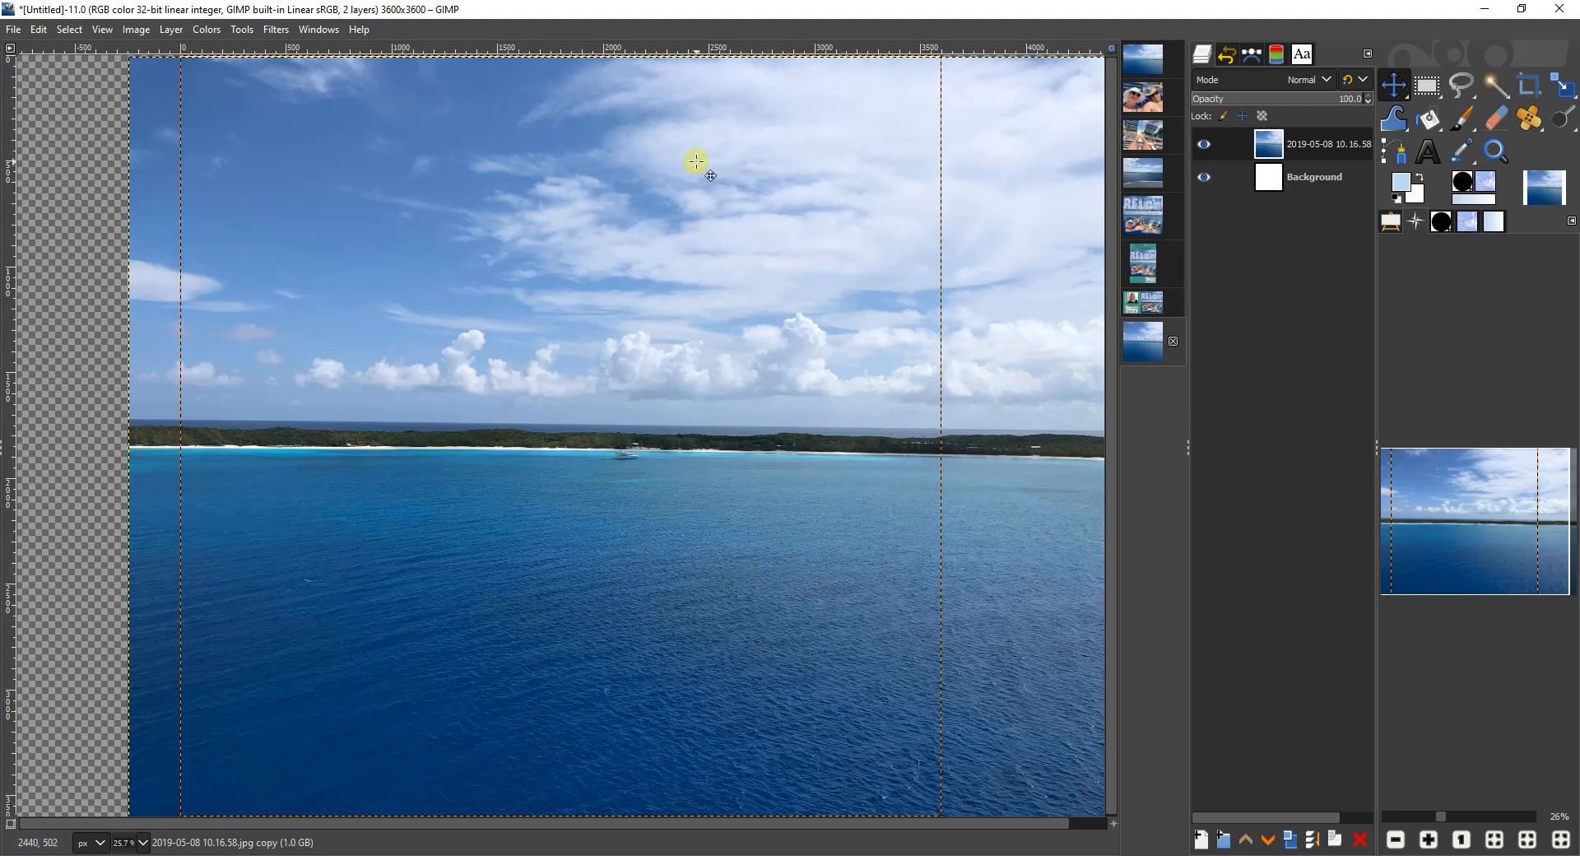
pyautogui.click(788, 390)
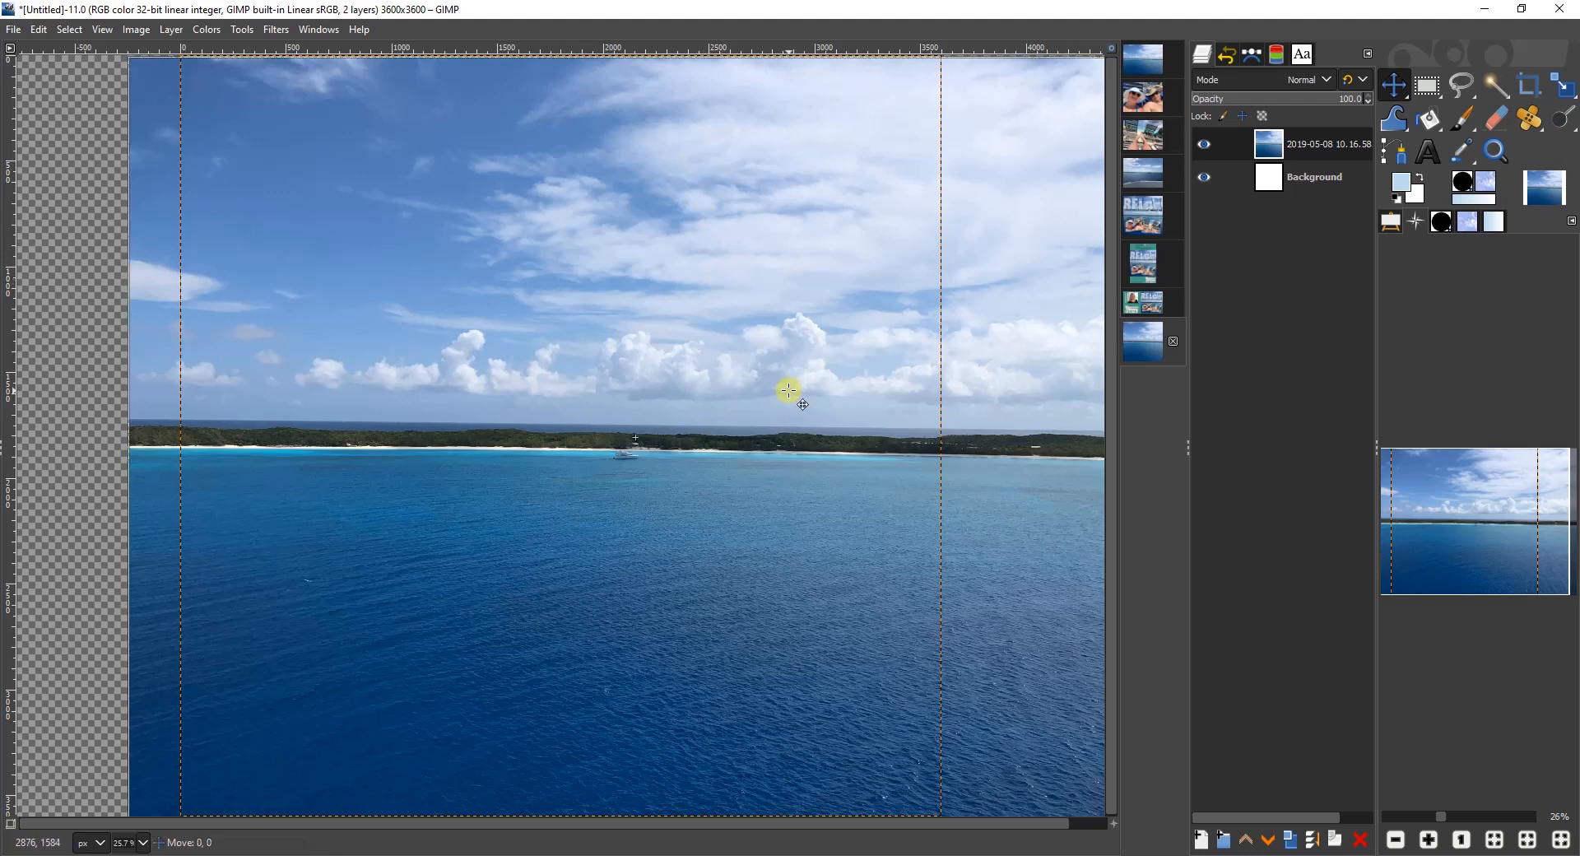
pyautogui.moveTo(789, 390); pyautogui.dragTo(788, 389)
# Step: Trim the sea photo layer to the image size
pyautogui.click(1312, 142)
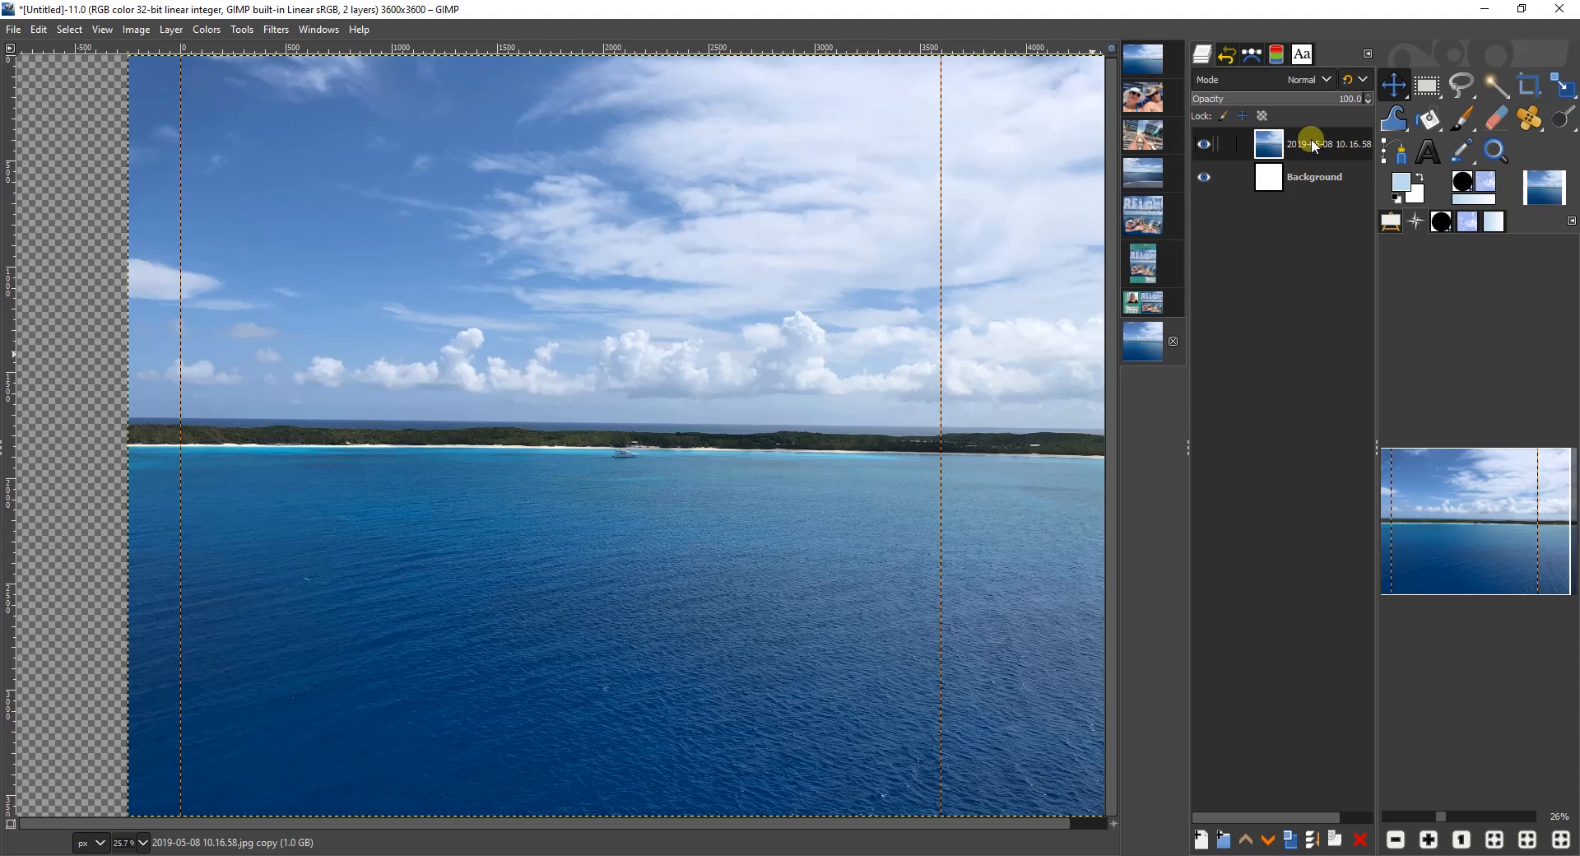
pyautogui.rightClick(1311, 140)
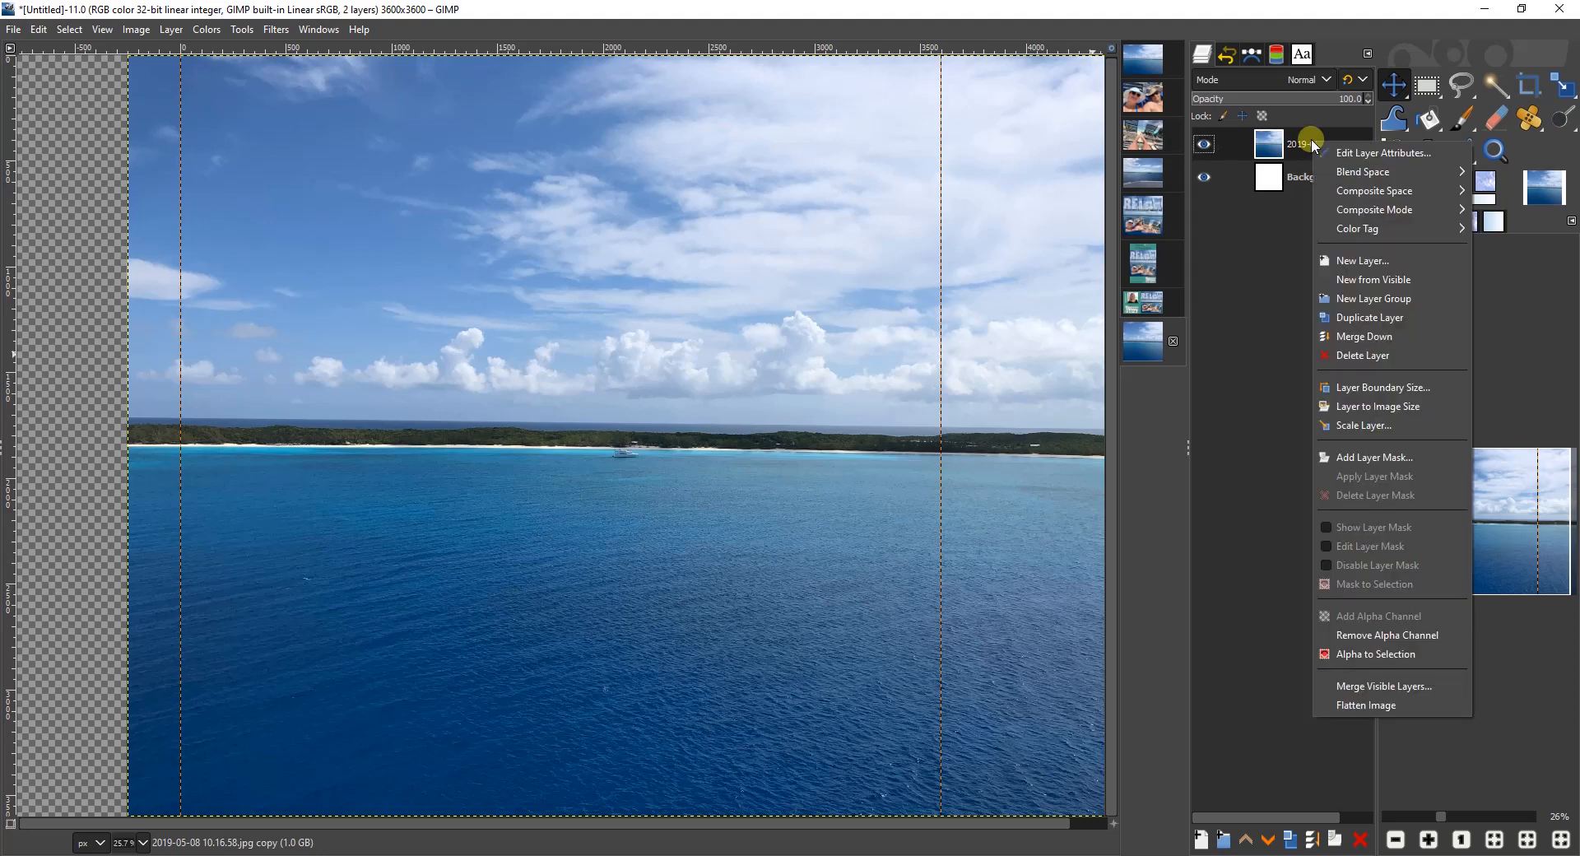
pyautogui.click(1350, 406)
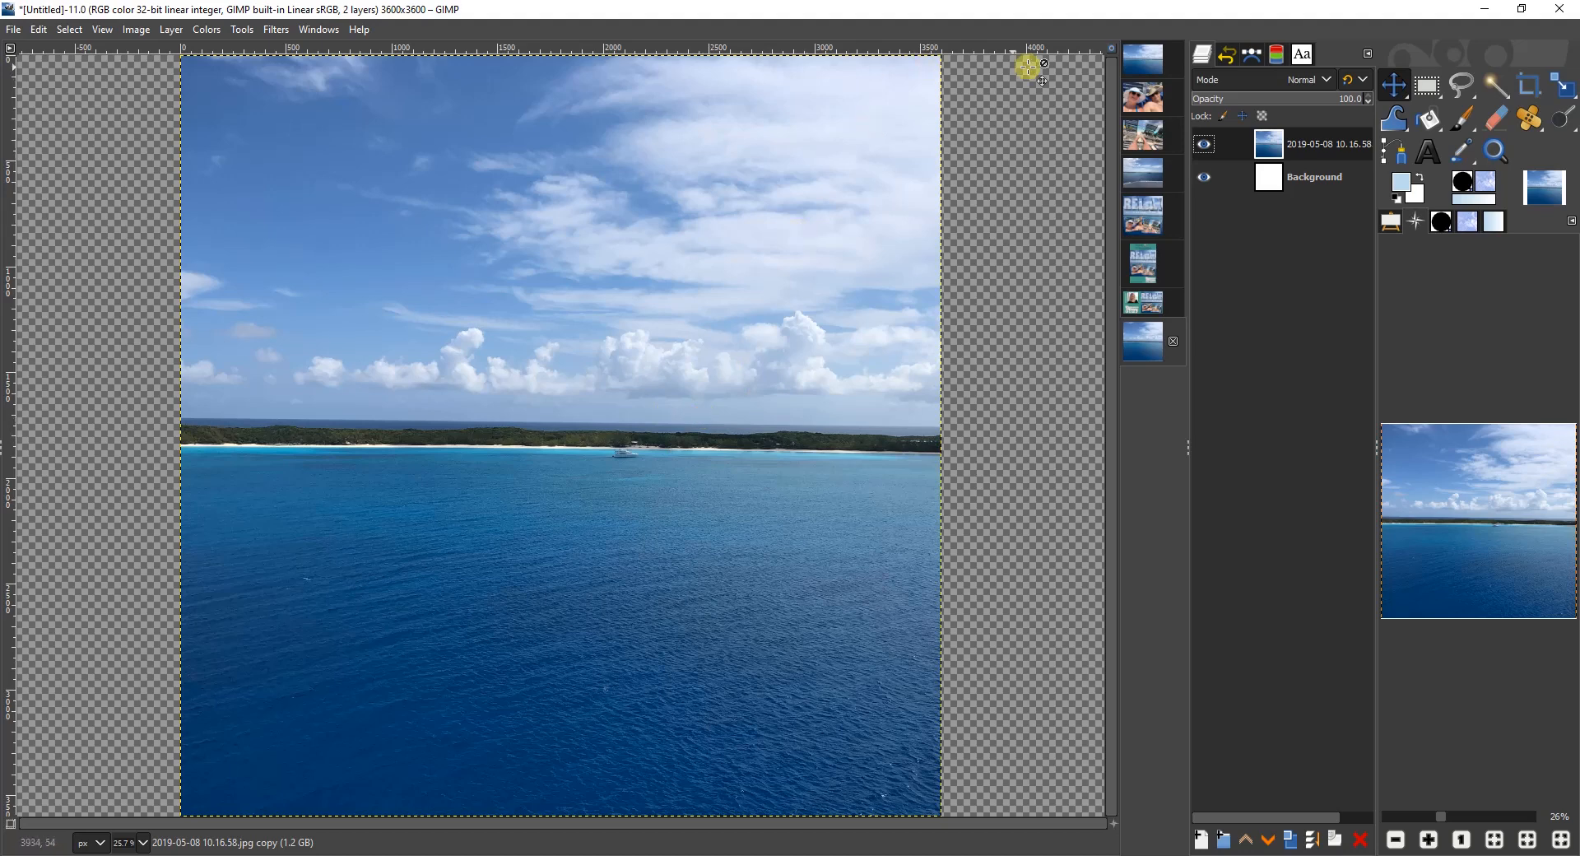
# Step: Add the 2019-05-08 12.51.22 couple photo and the 12.51.33 beach chair photo as layers in the new image
pyautogui.click(1145, 98)
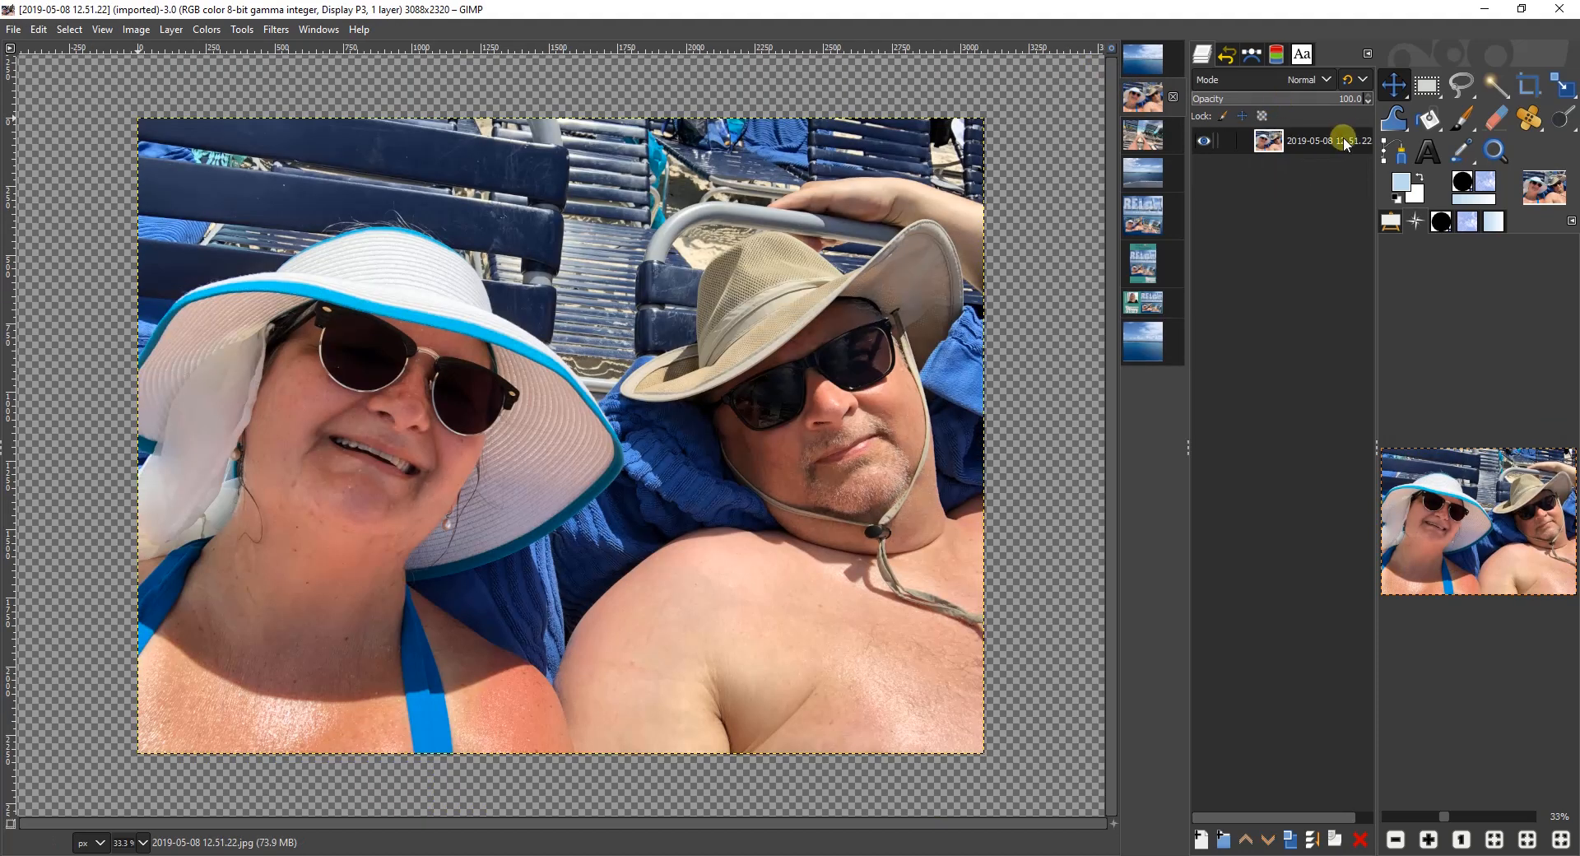
pyautogui.moveTo(1343, 136); pyautogui.dragTo(593, 422)
pyautogui.click(1144, 137)
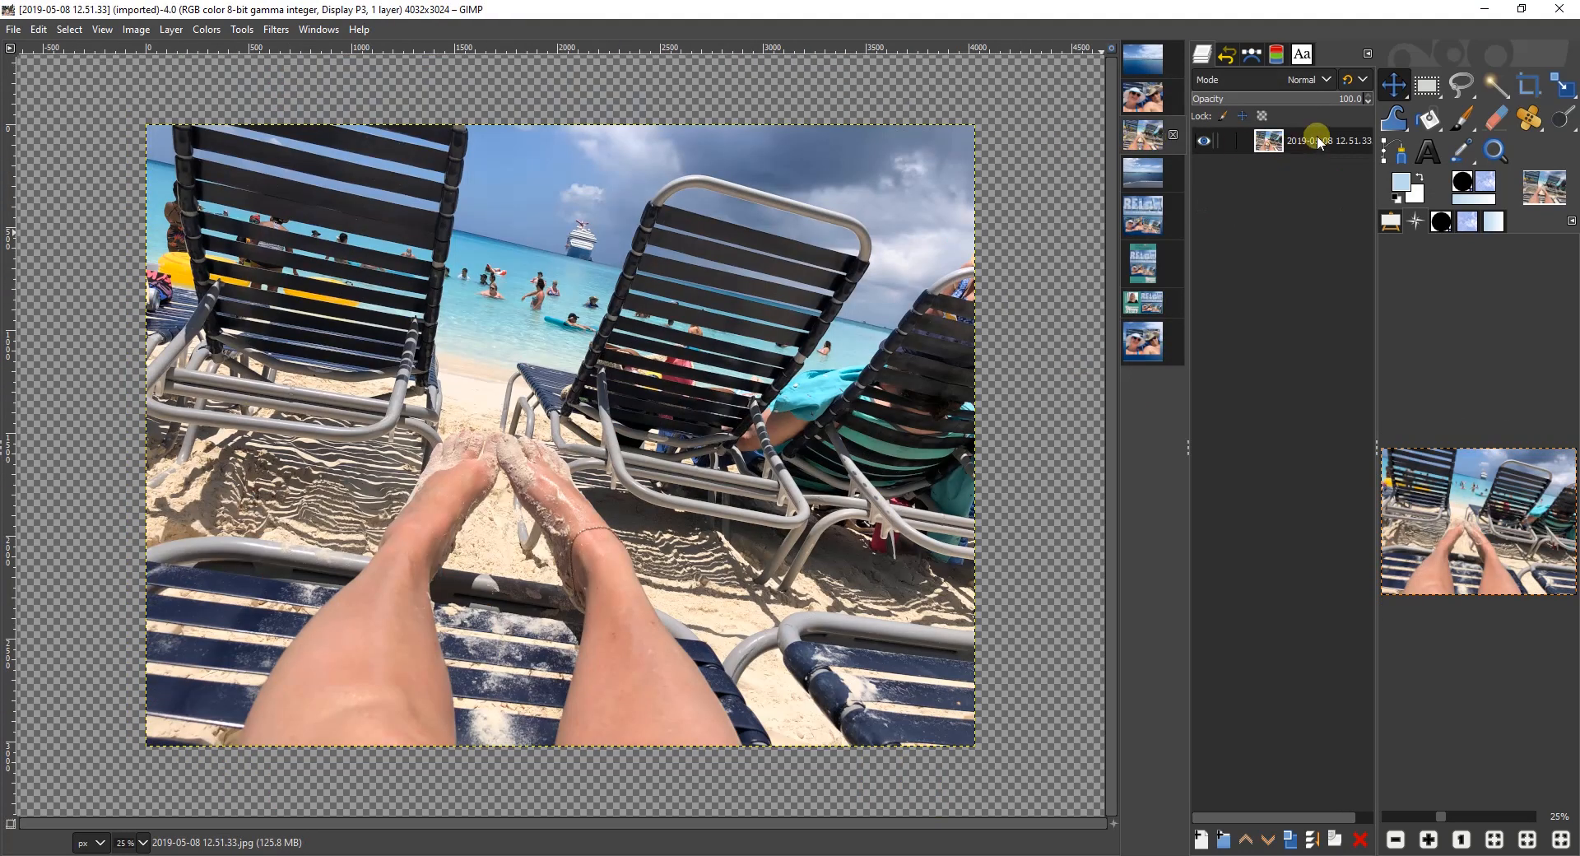
pyautogui.moveTo(1317, 135); pyautogui.dragTo(659, 425)
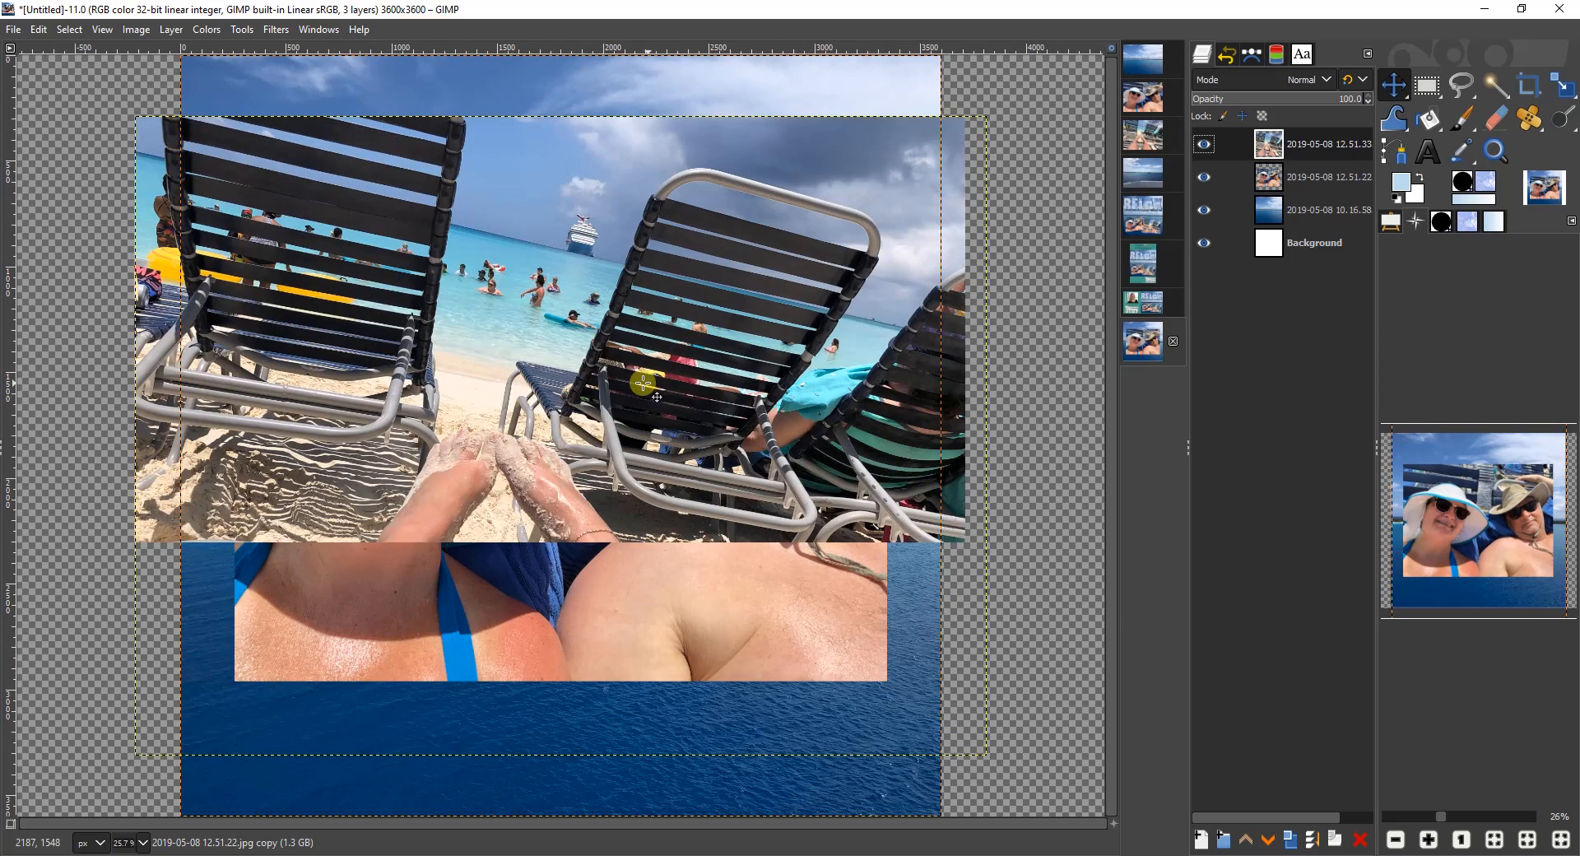
# Step: Scale the beach chair photo layer proportionally to a height of 4 inches
pyautogui.click(1562, 84)
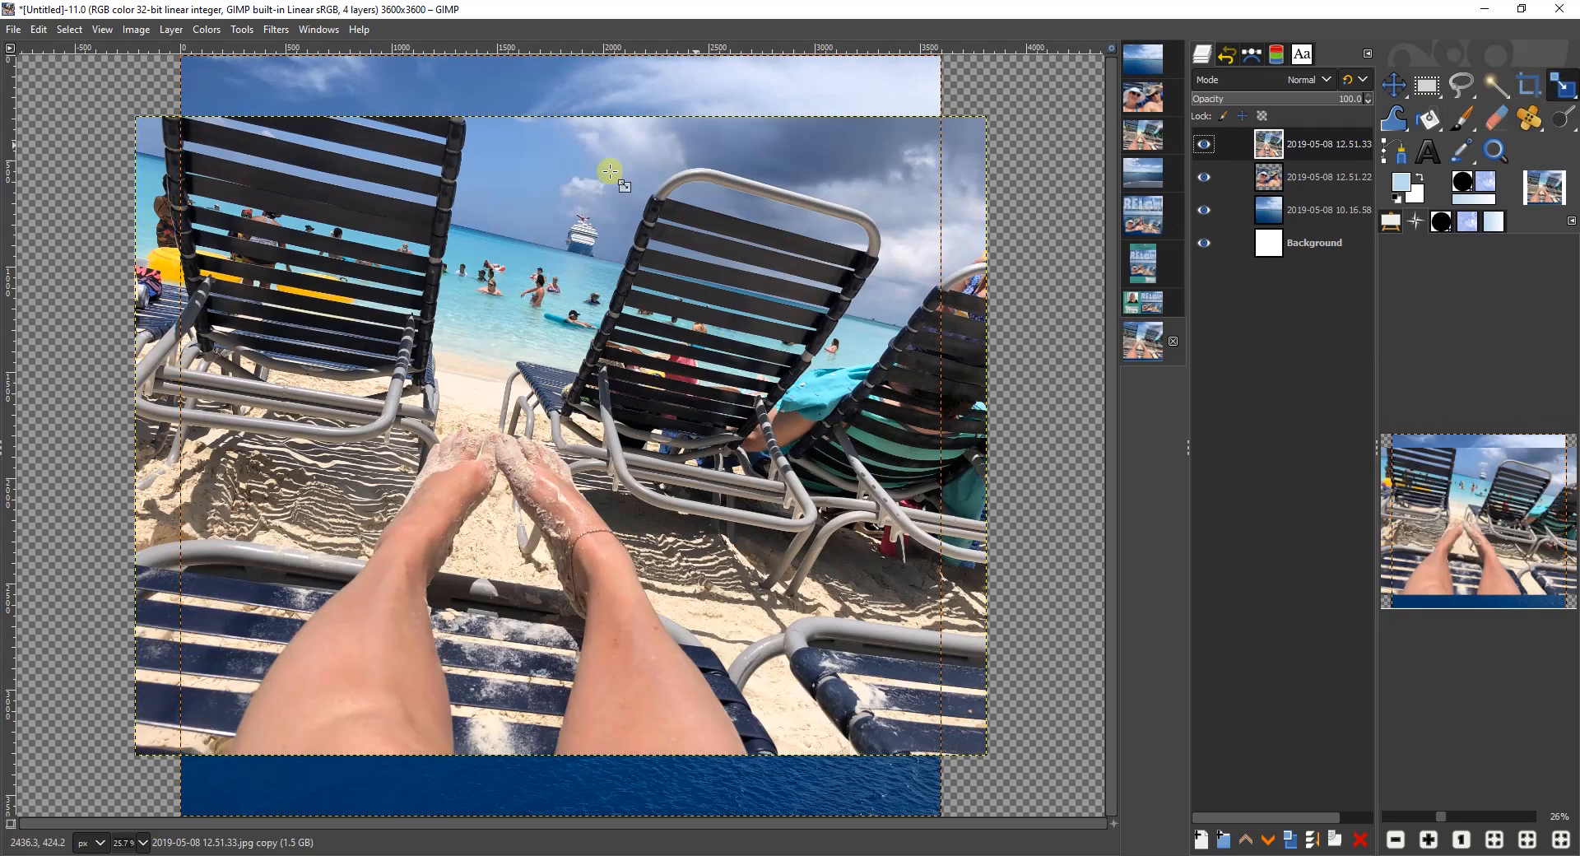
pyautogui.click(621, 361)
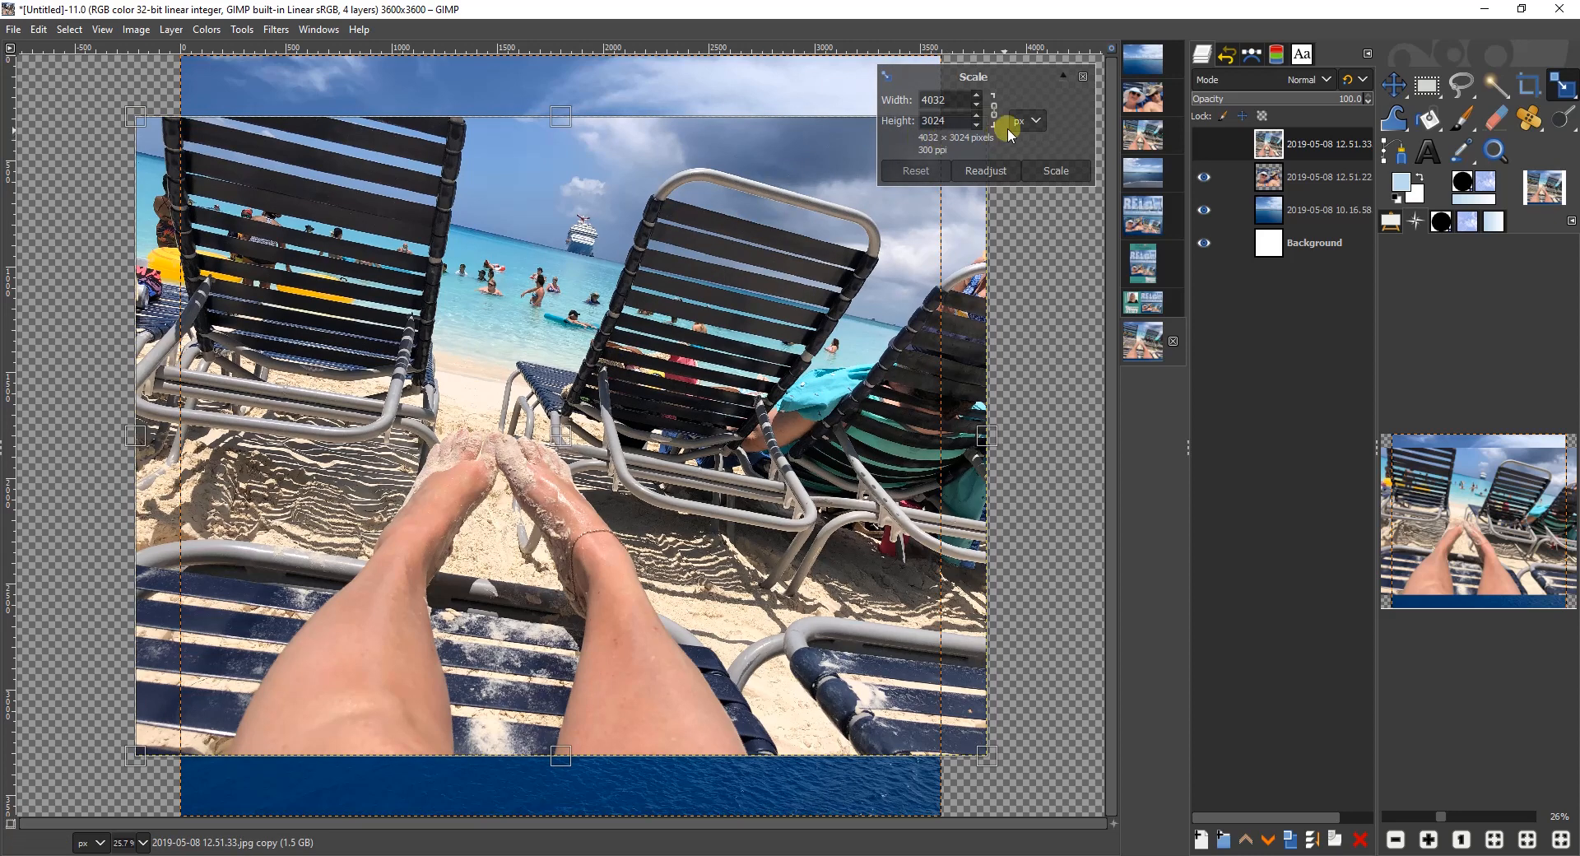
pyautogui.click(1037, 121)
pyautogui.click(1028, 182)
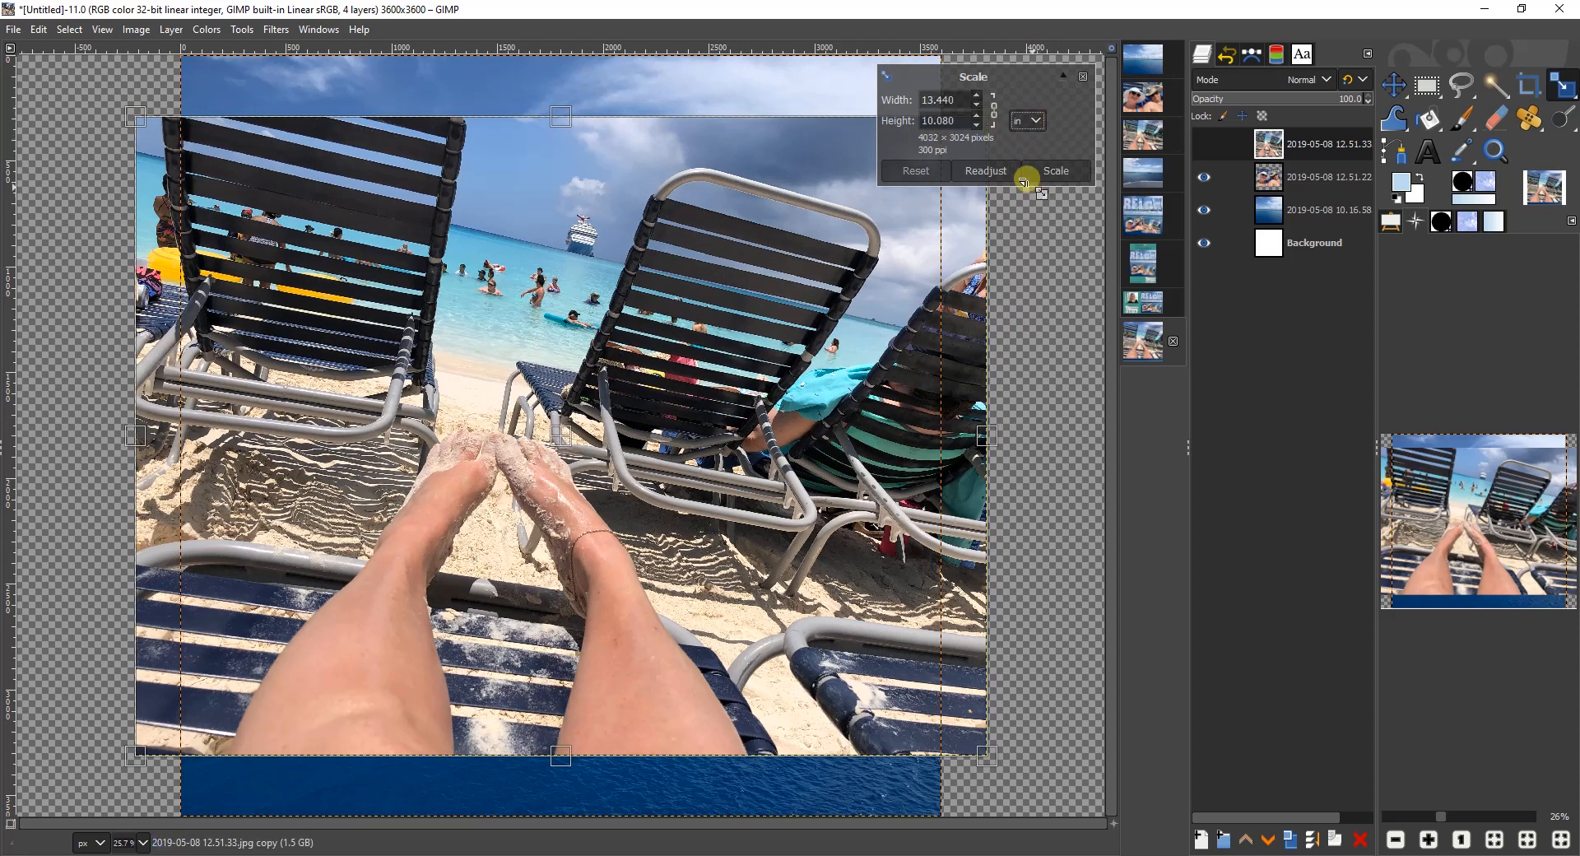
pyautogui.tripleClick(946, 117)
pyautogui.write('4')
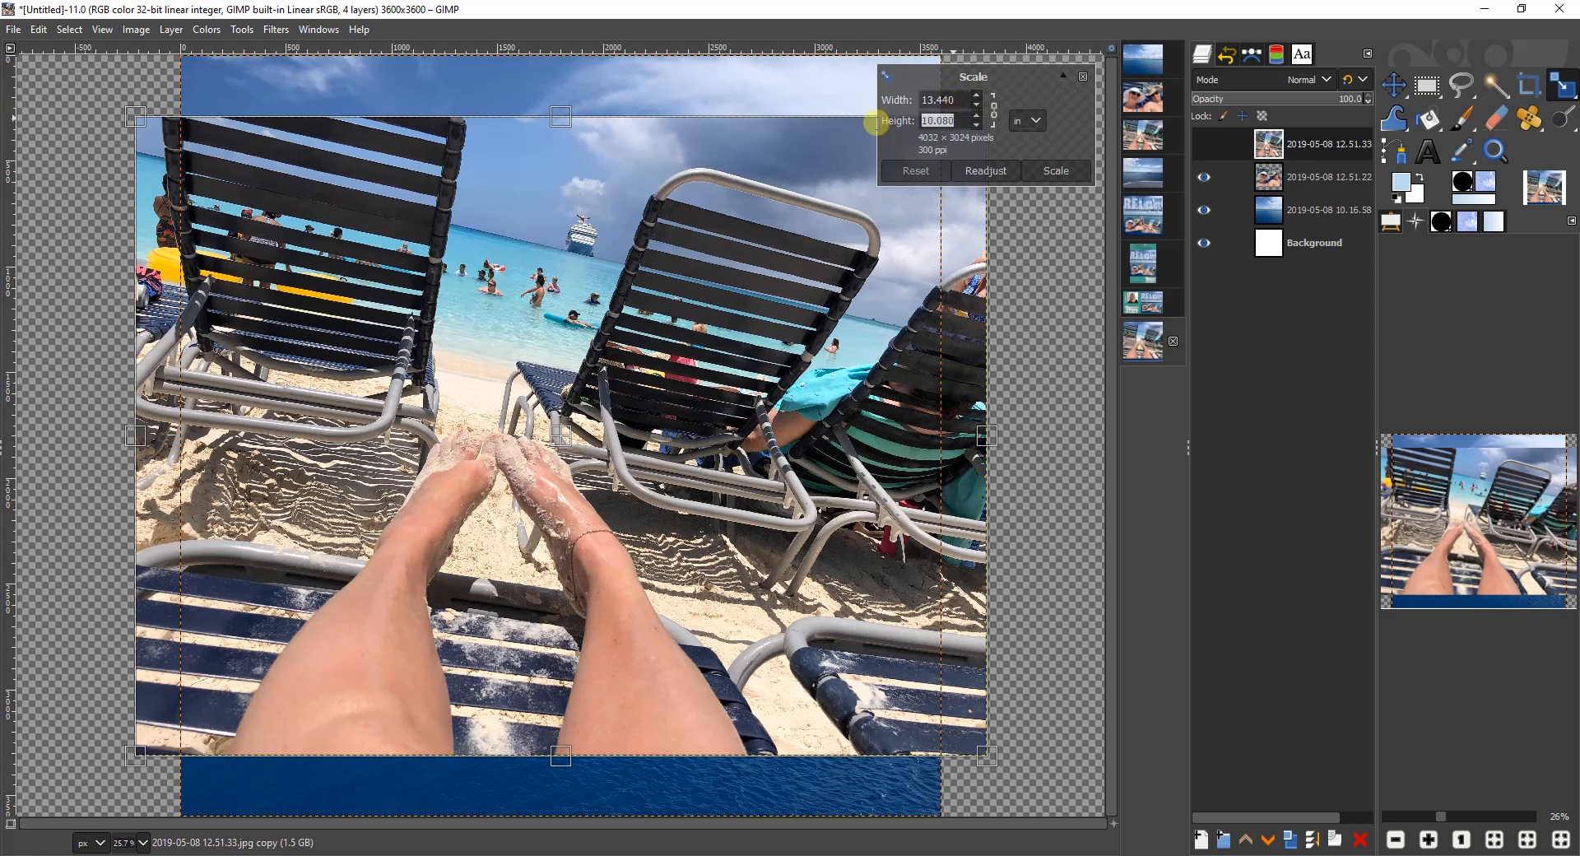
pyautogui.press('Return')
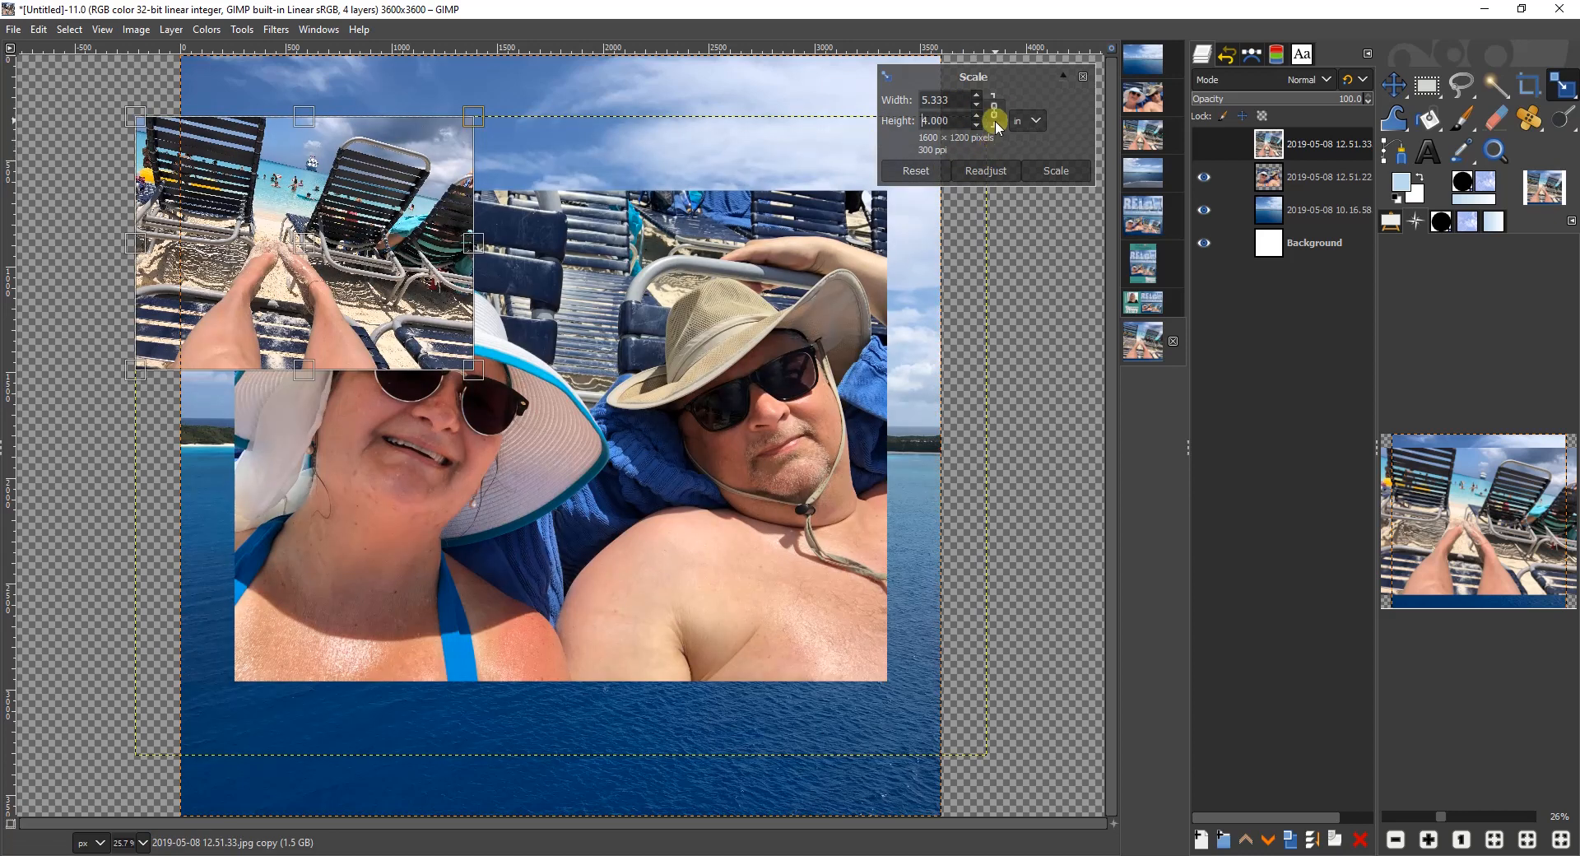
pyautogui.click(1061, 170)
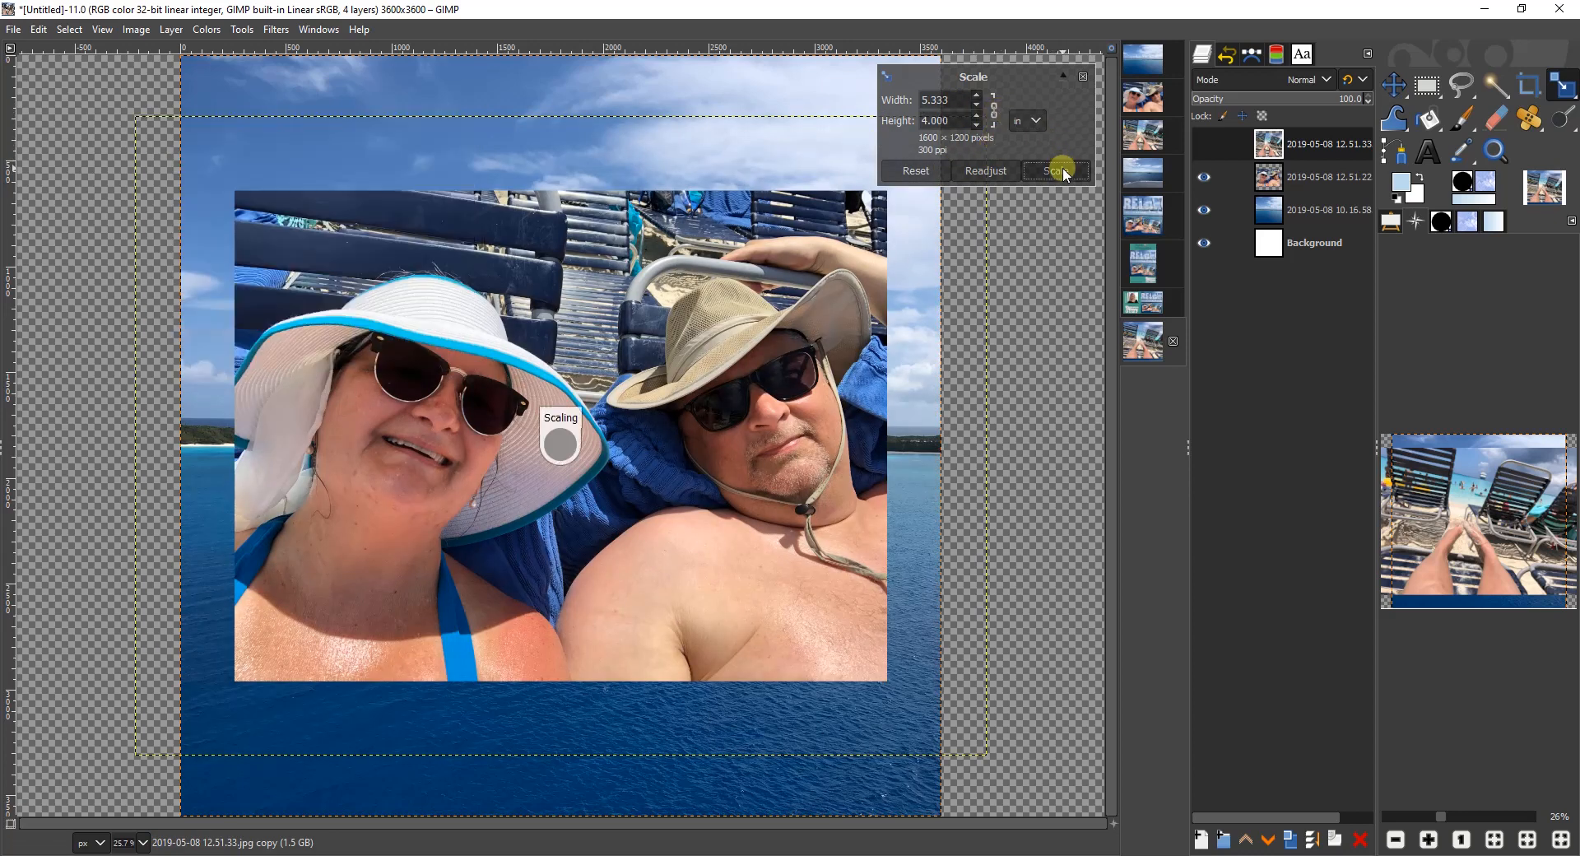
# Step: Scale the 2019-05-08 12.51.22 couple photo layer proportionally to a height of 4 inches
pyautogui.click(1323, 180)
pyautogui.click(741, 387)
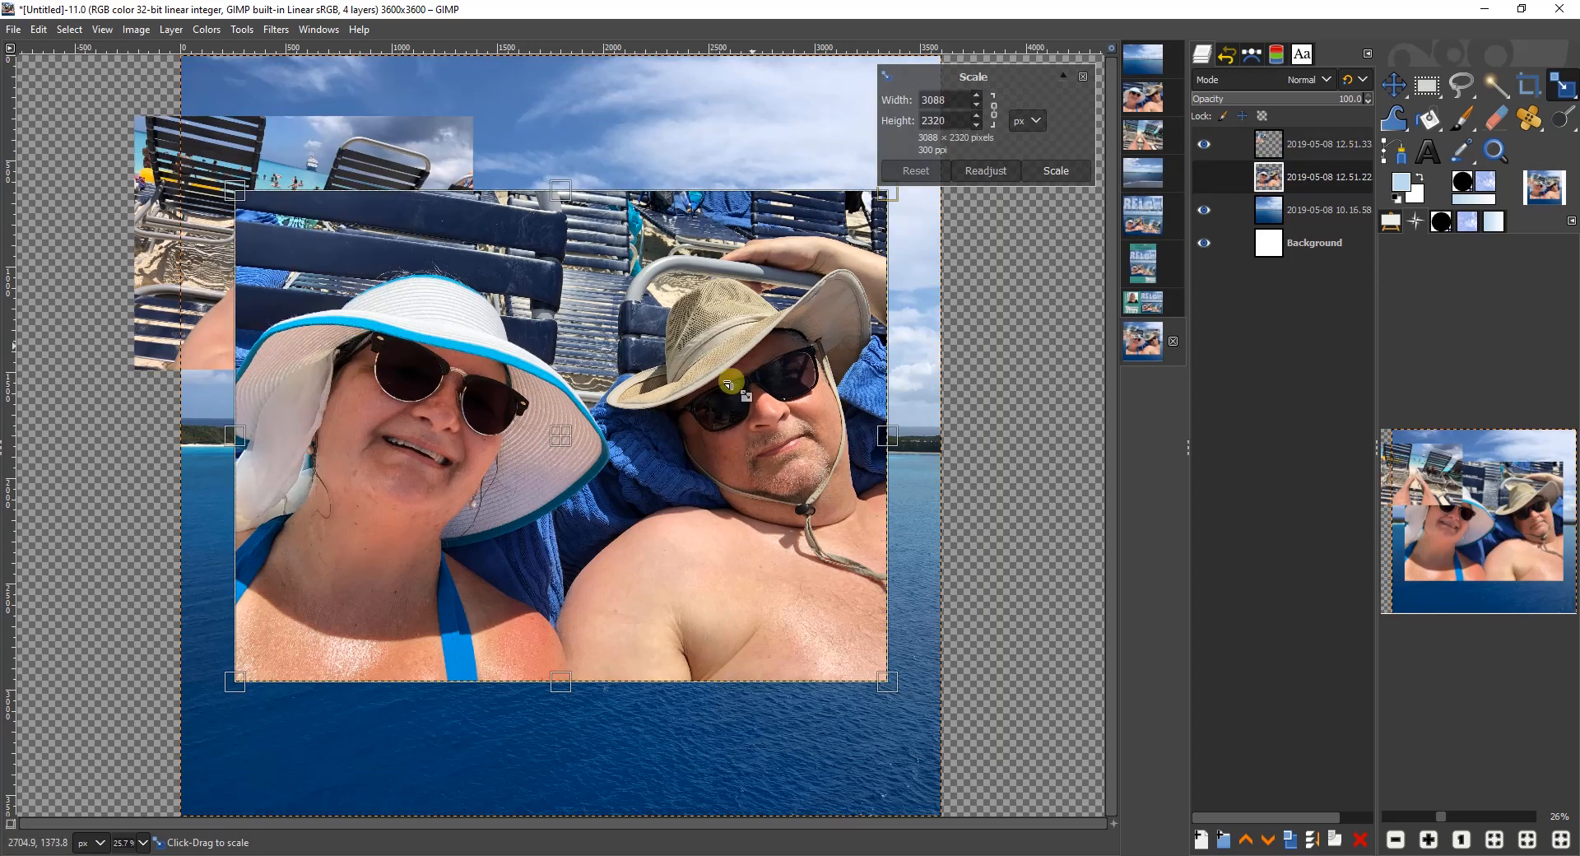
pyautogui.click(1029, 120)
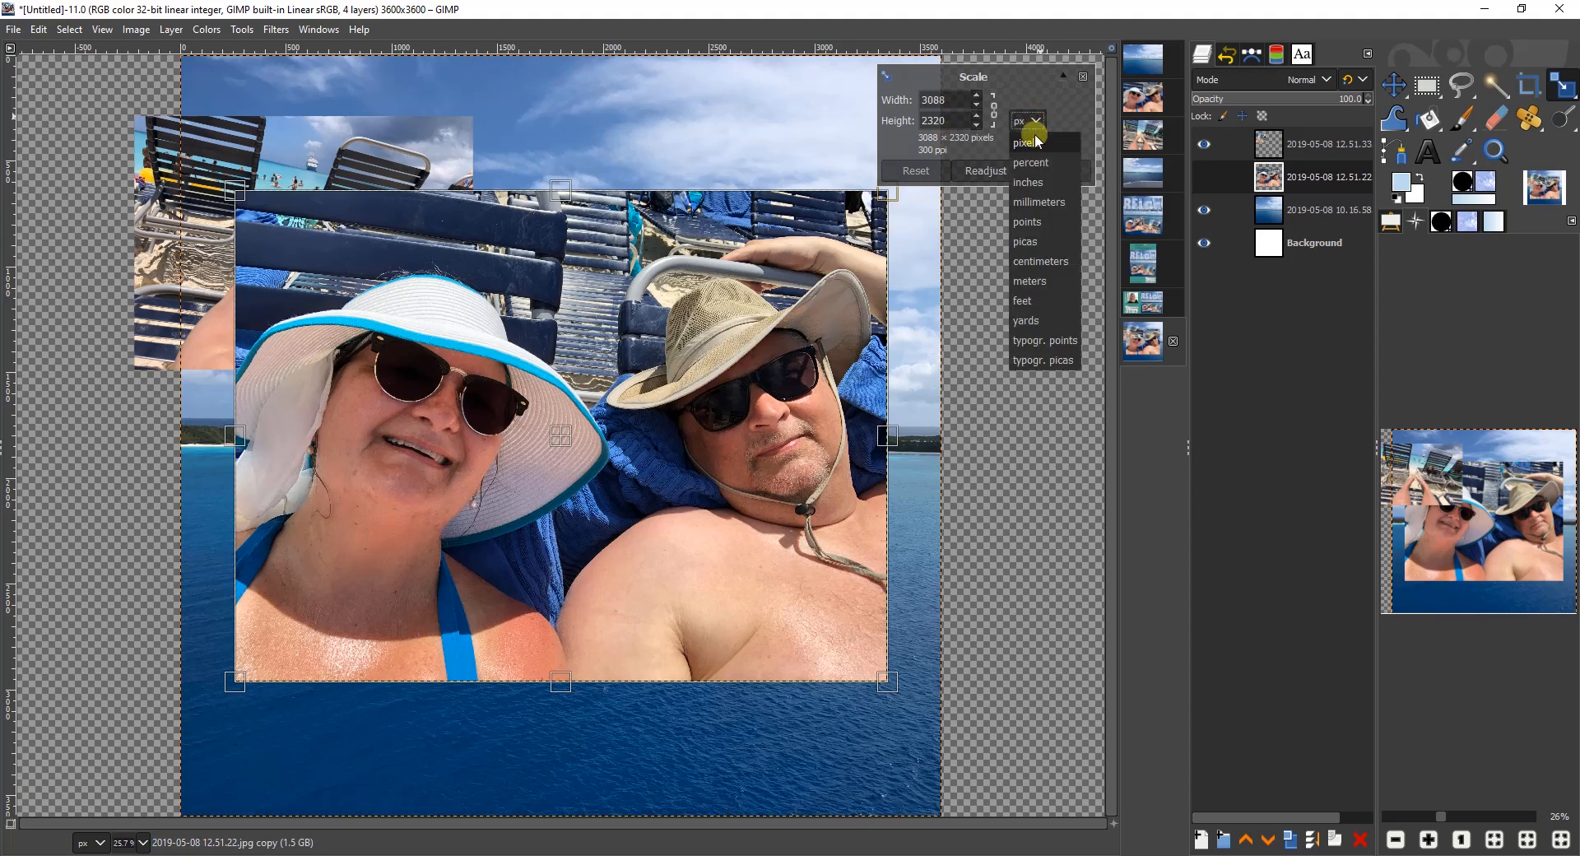
pyautogui.click(1028, 181)
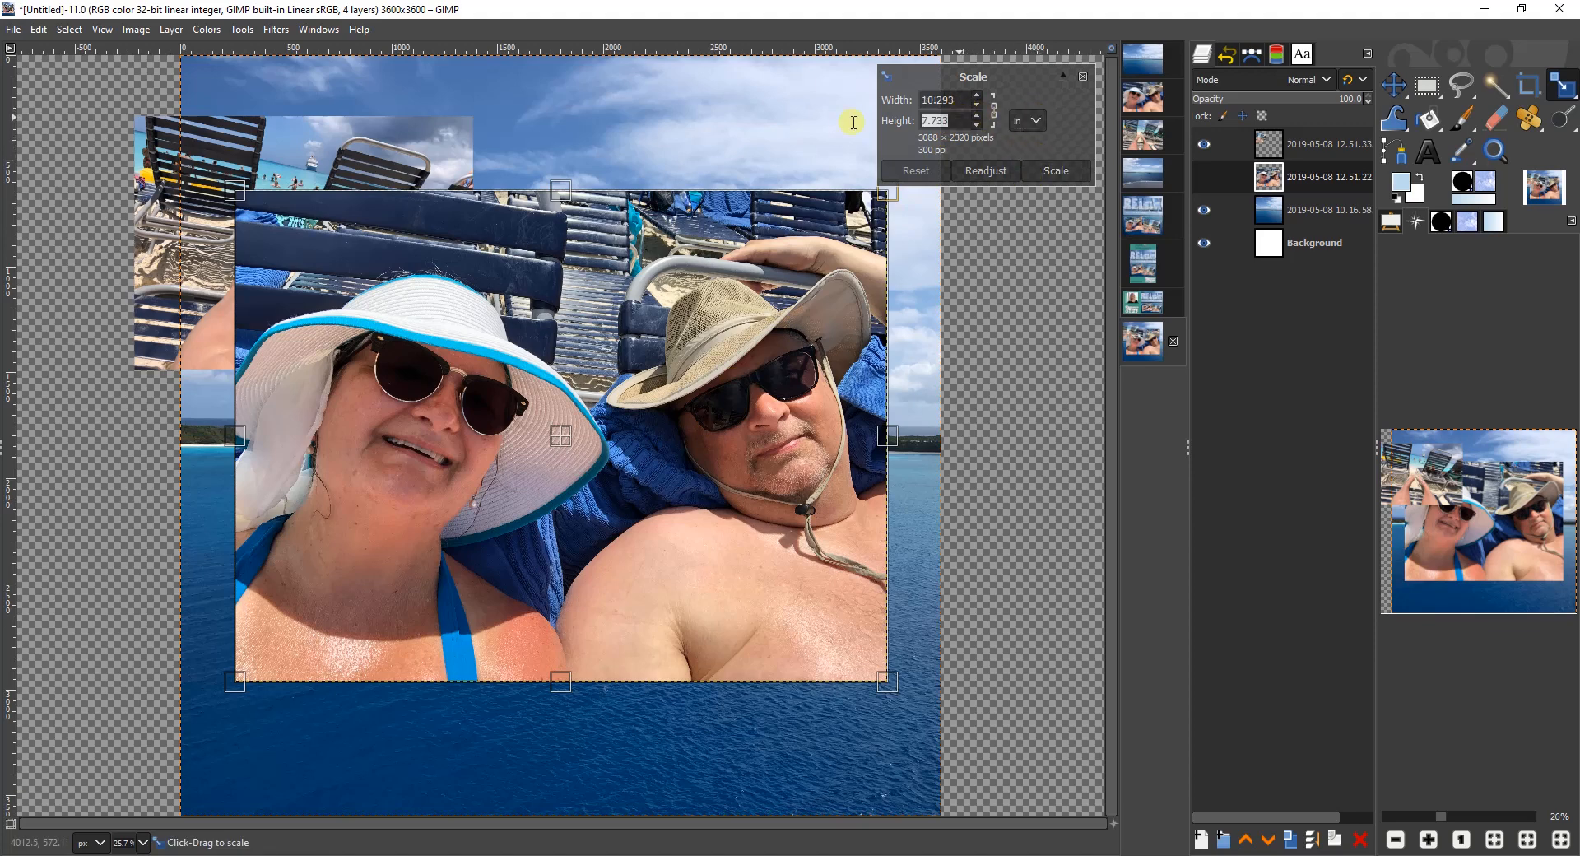
pyautogui.write('4')
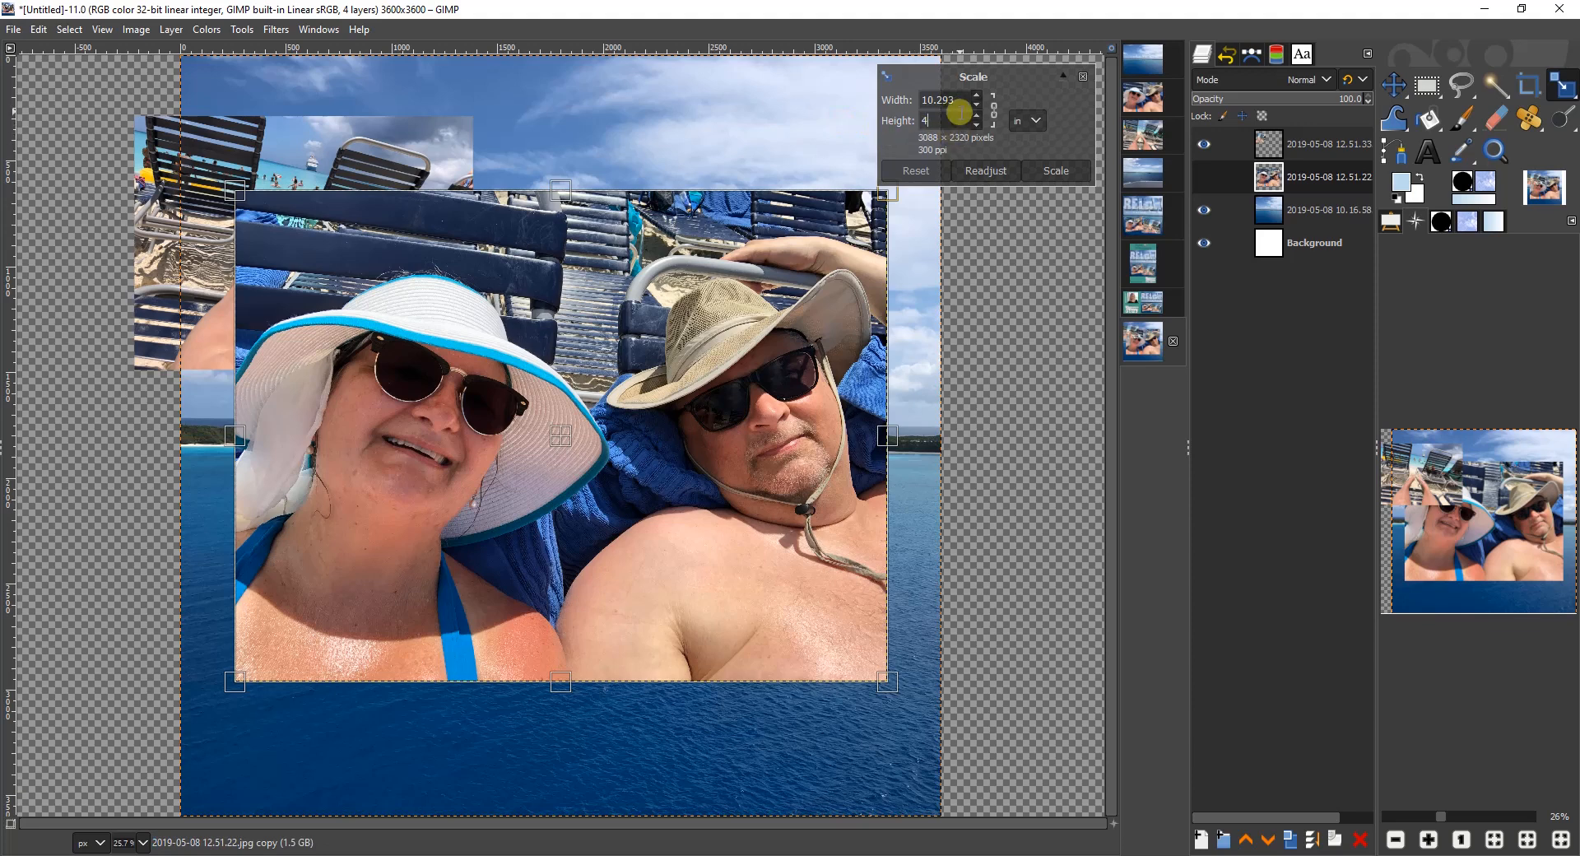
pyautogui.press('Tab')
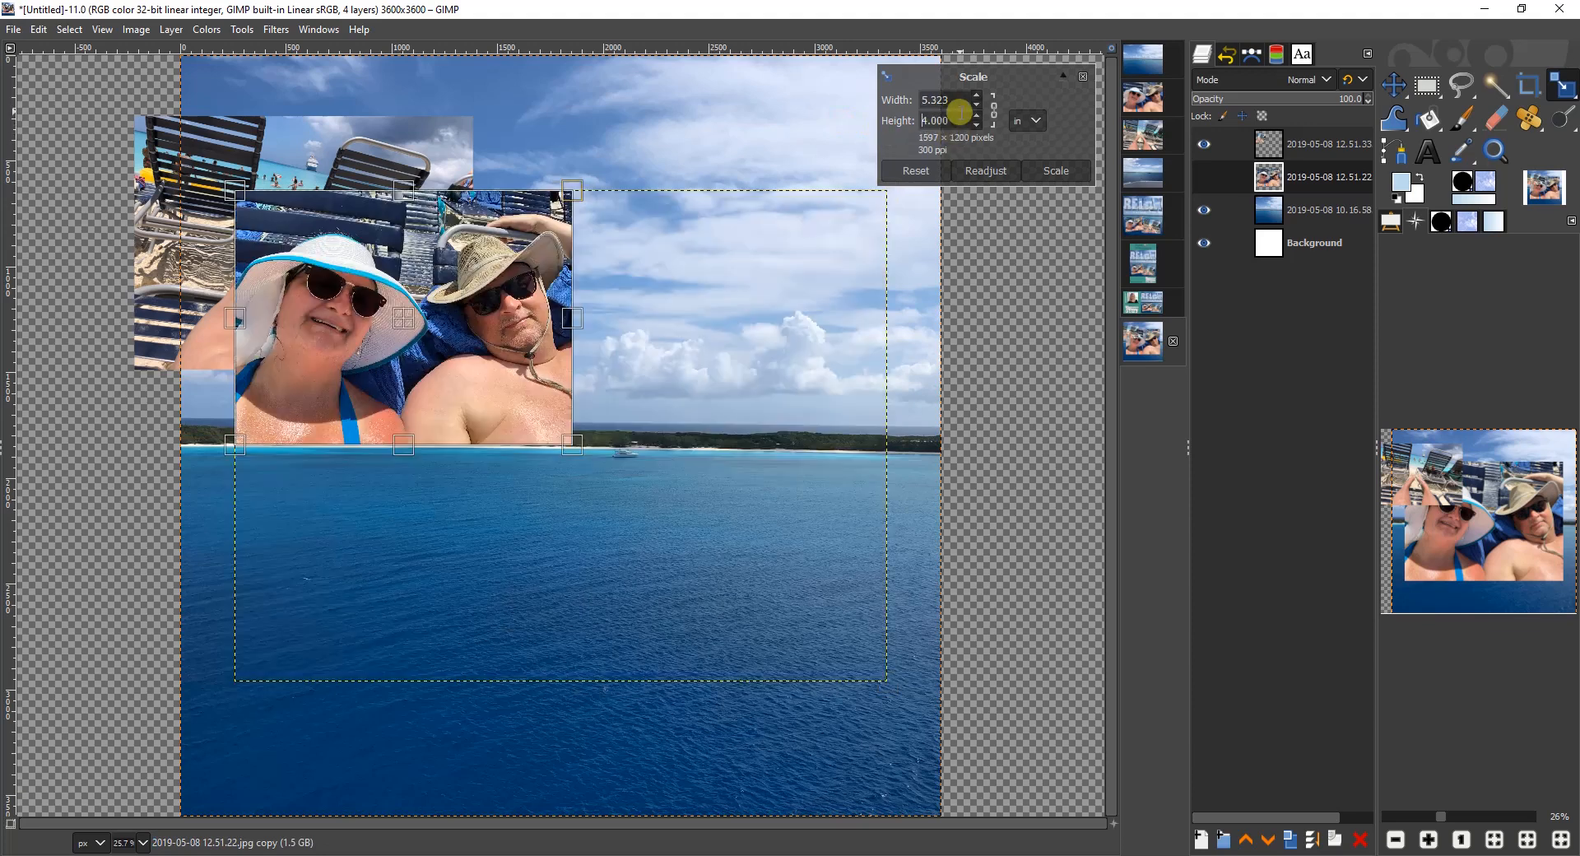
pyautogui.click(1070, 168)
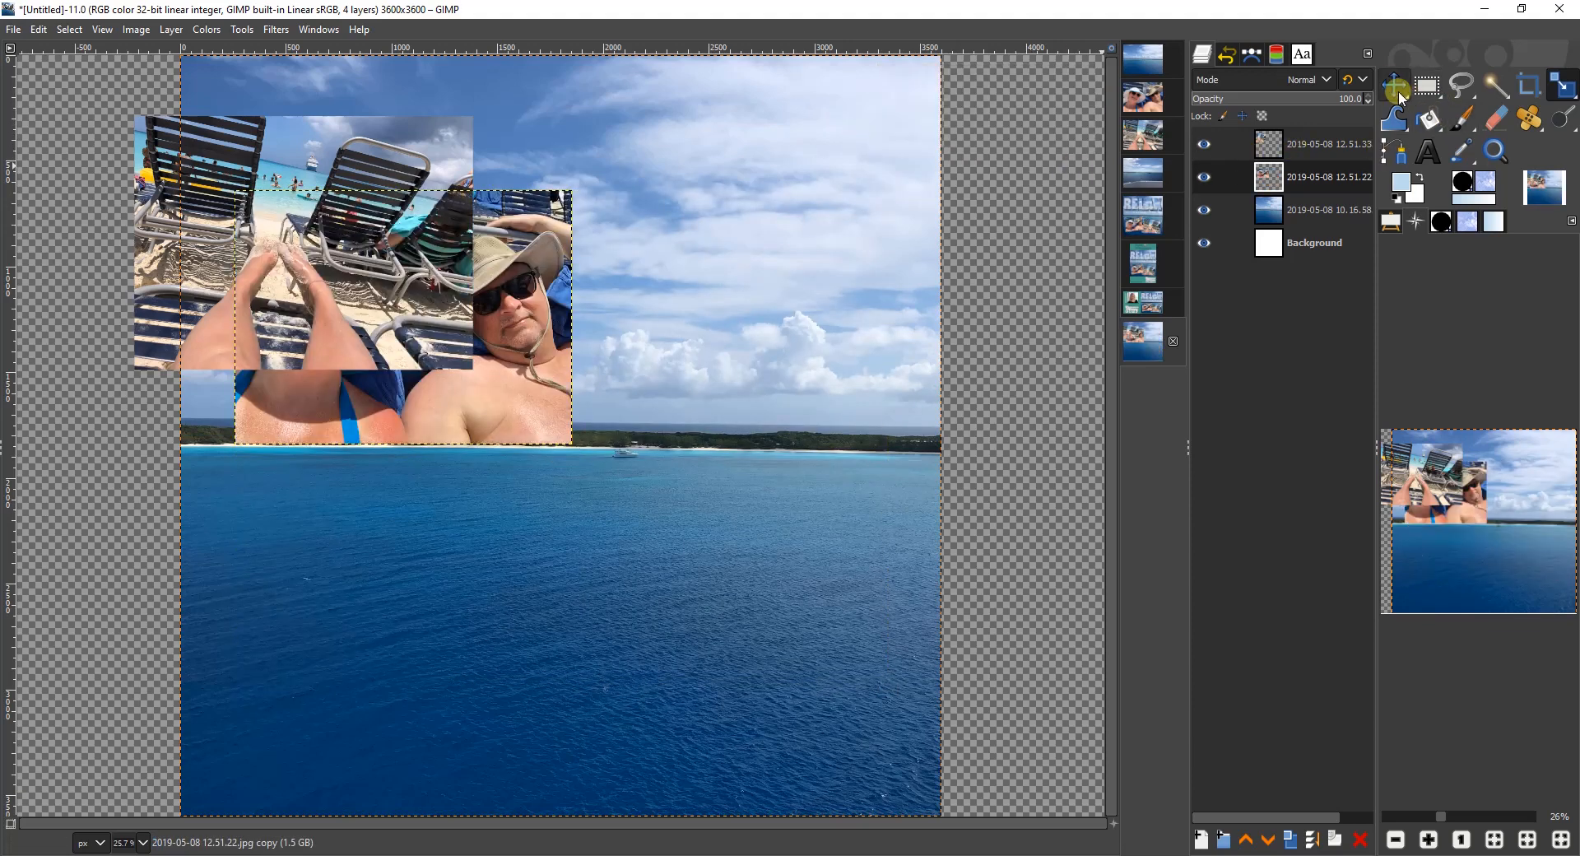
# Step: Move the couple photo and the beach chair photo side by side onto the sea in the lower half of the canvas
pyautogui.moveTo(401, 387); pyautogui.dragTo(414, 677)
pyautogui.moveTo(310, 229); pyautogui.dragTo(728, 615)
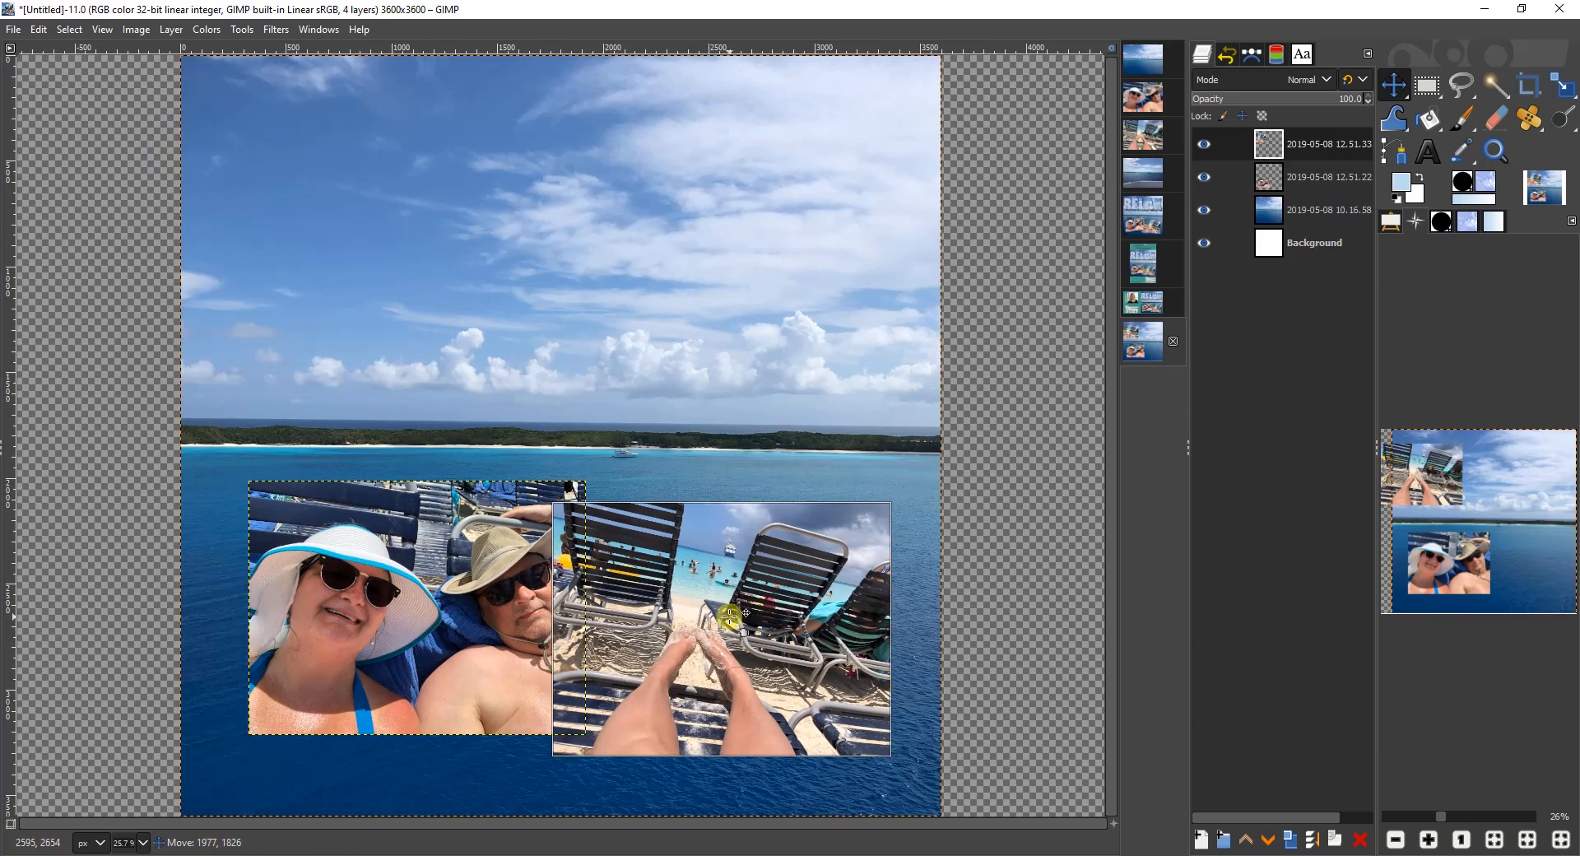
# Step: Rotate the beach chair photo layer clockwise by about 8.79 degrees around its center
pyautogui.rightClick(1563, 85)
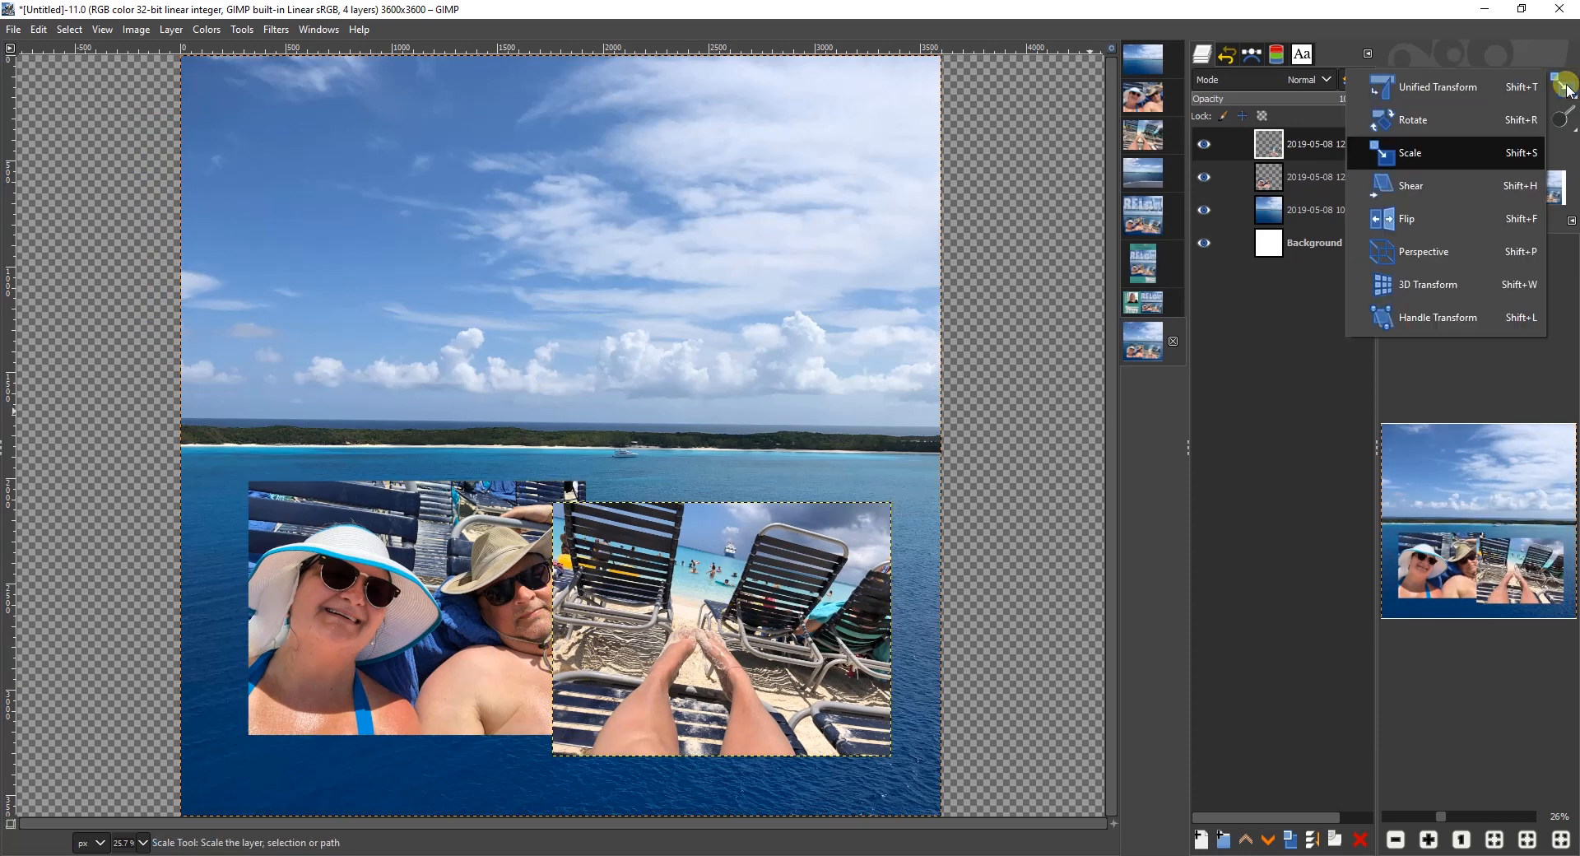
pyautogui.click(1453, 123)
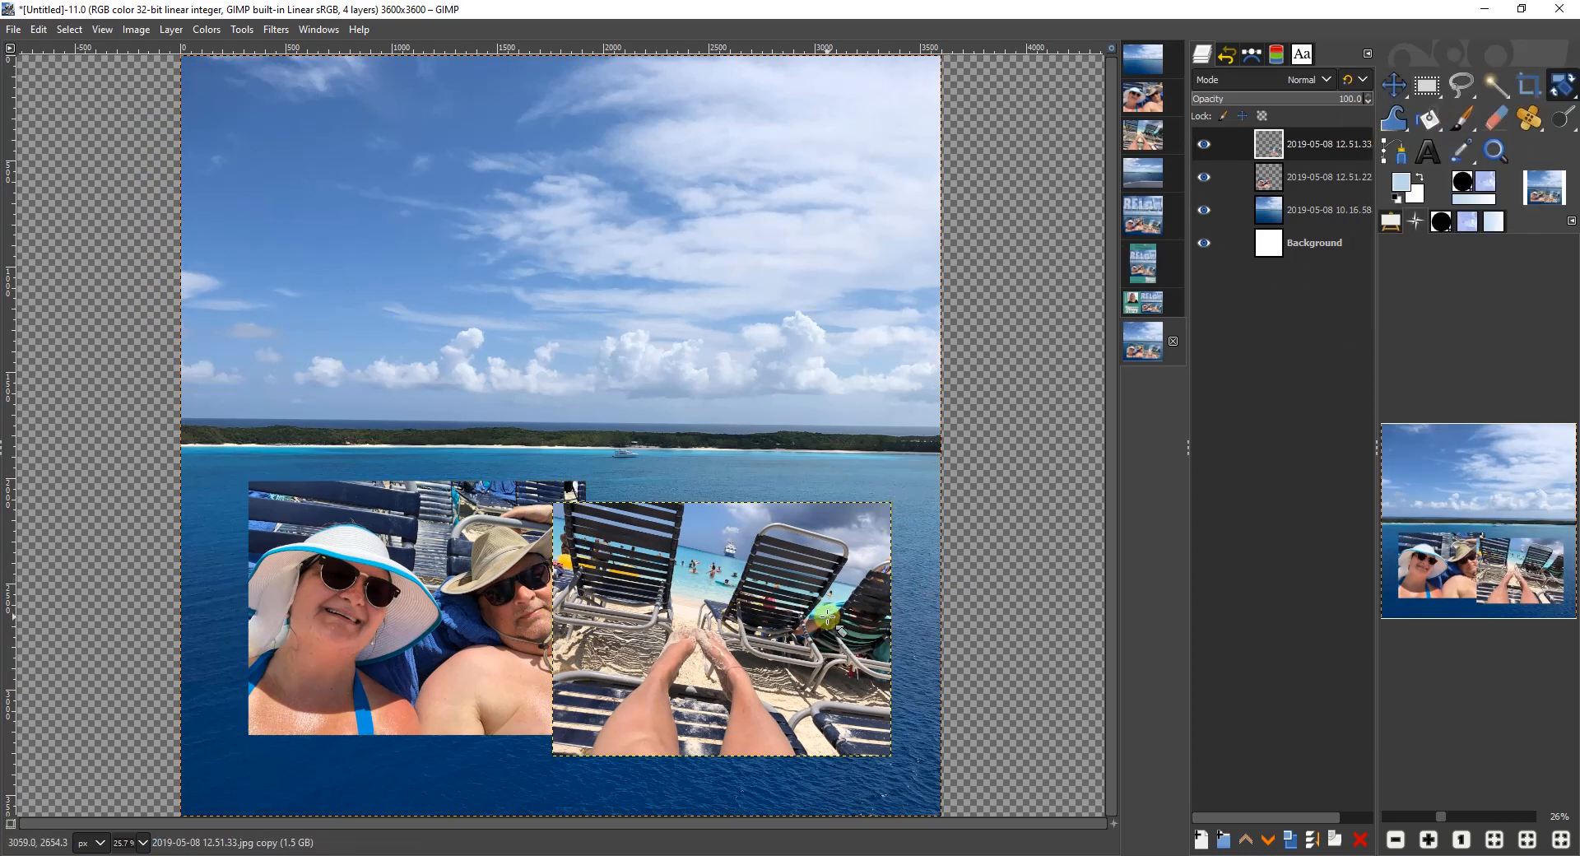
pyautogui.click(851, 710)
pyautogui.moveTo(852, 712); pyautogui.dragTo(857, 729)
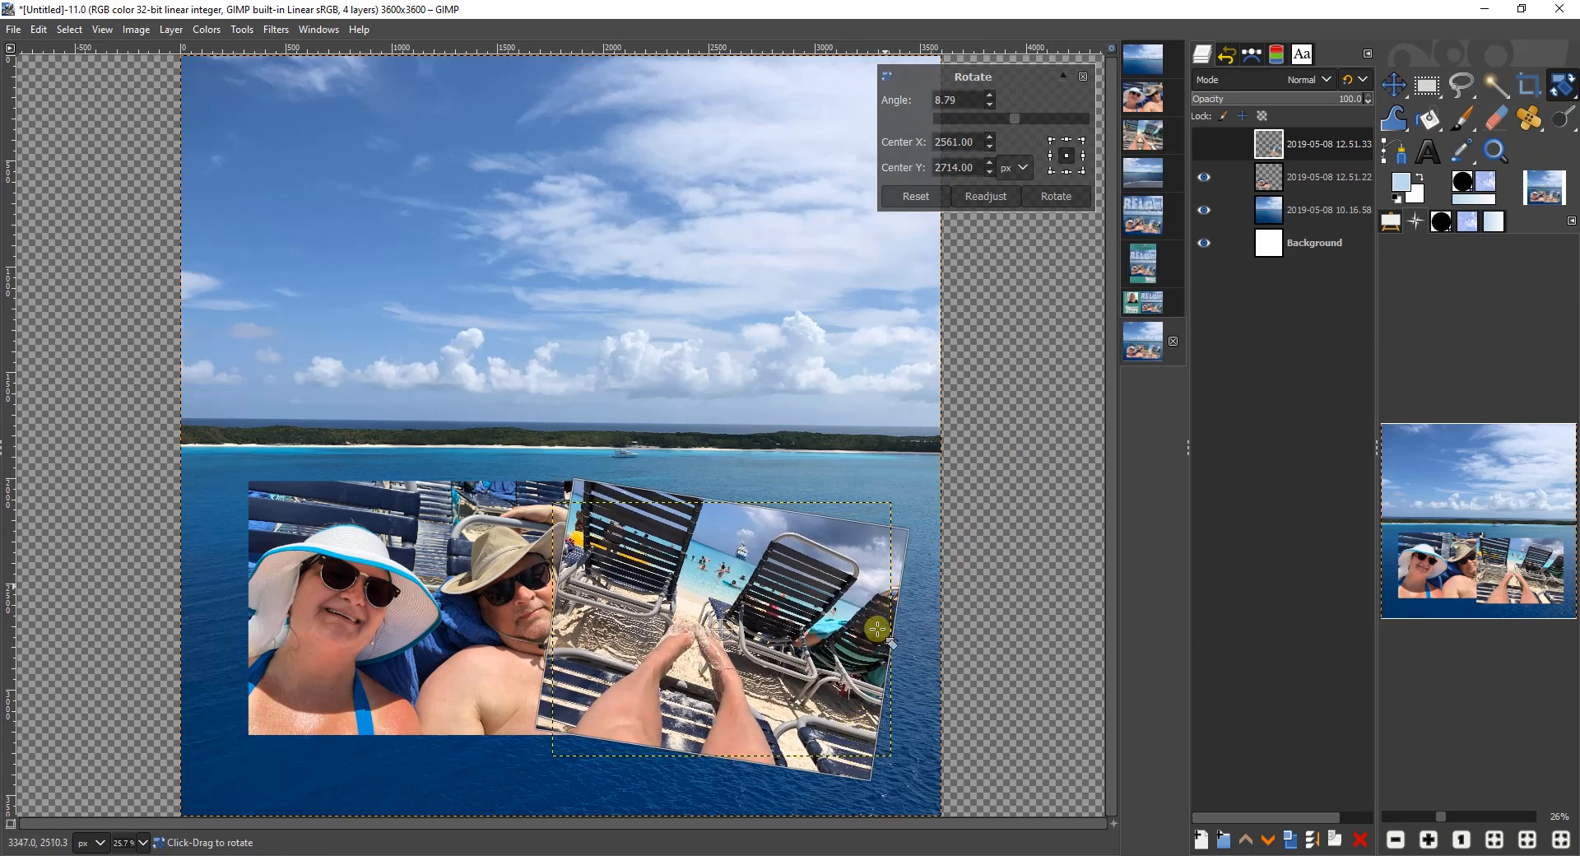
pyautogui.click(1061, 197)
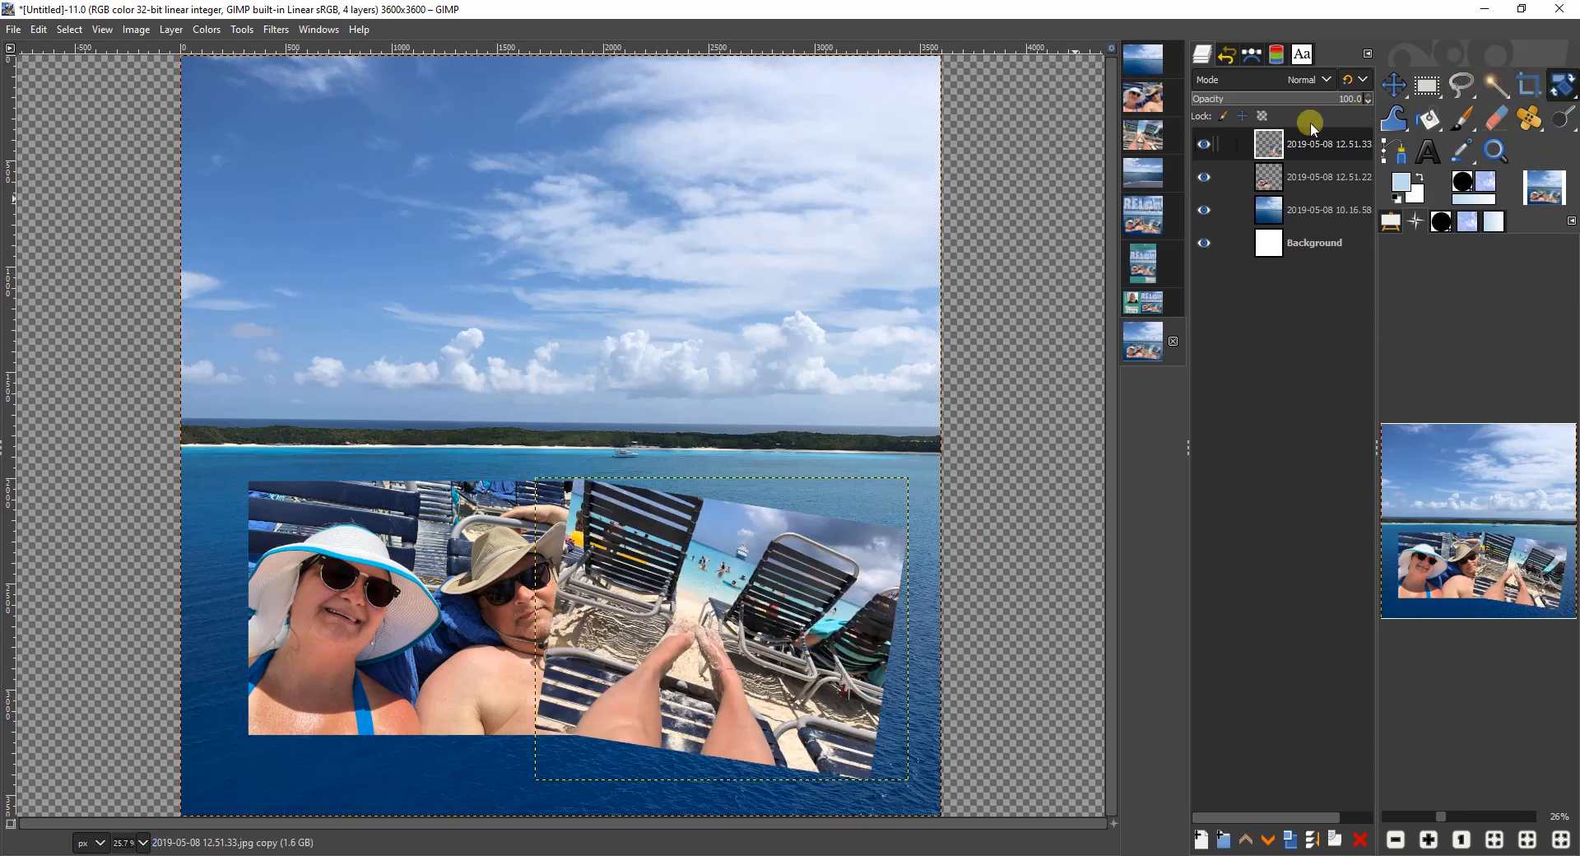
# Step: Rotate the couple photo layer counterclockwise, to an angle of about -3.86 degrees
pyautogui.click(1287, 175)
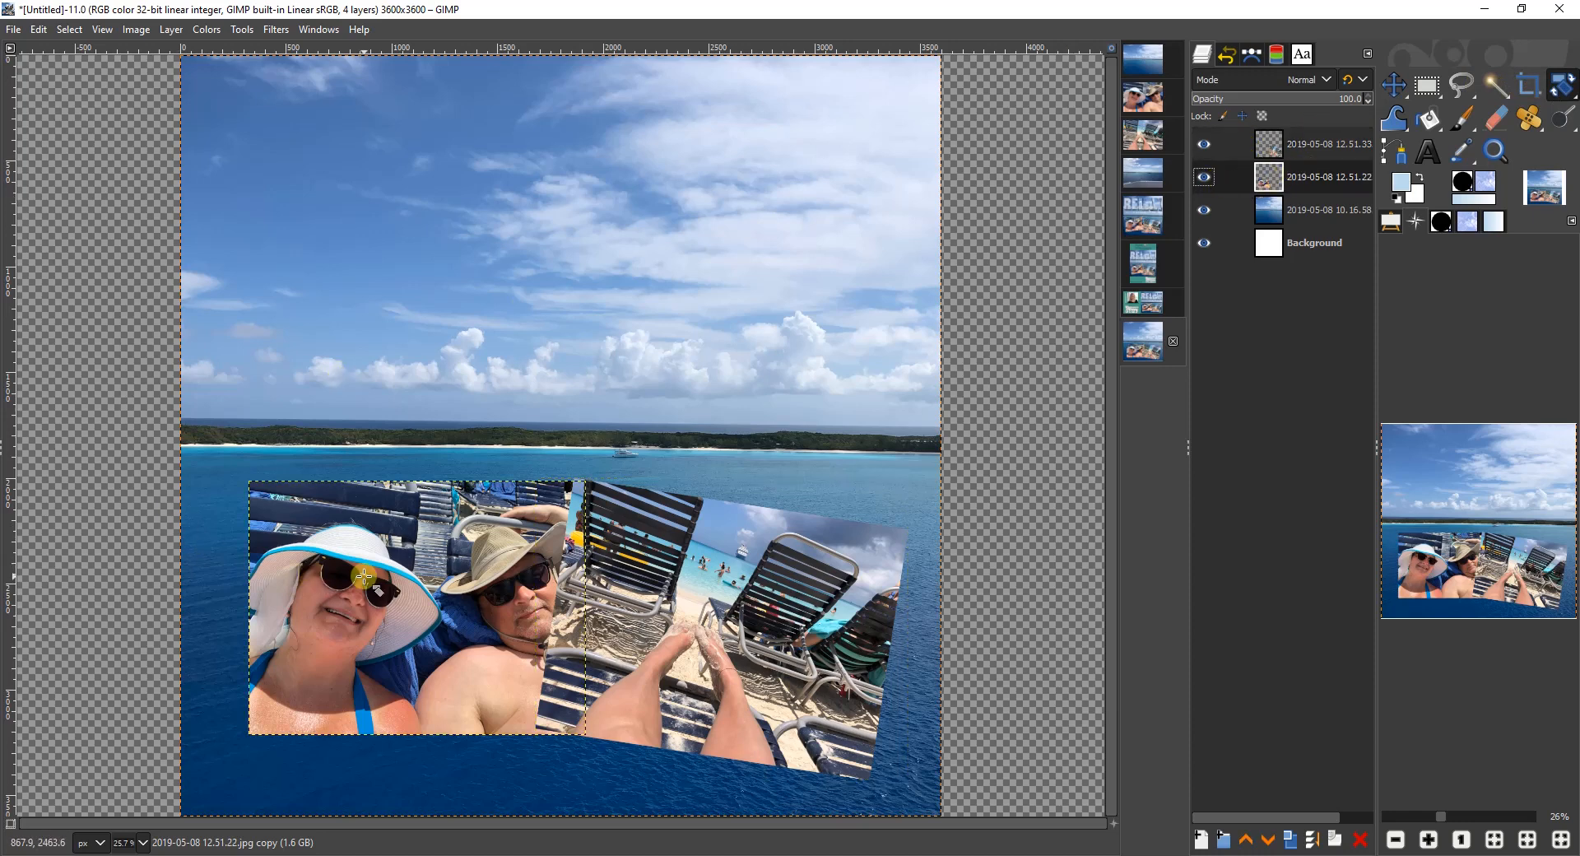
pyautogui.click(333, 575)
pyautogui.moveTo(285, 516)
pyautogui.mouseDown()
pyautogui.moveTo(267, 544)
pyautogui.moveTo(276, 525)
pyautogui.mouseUp()
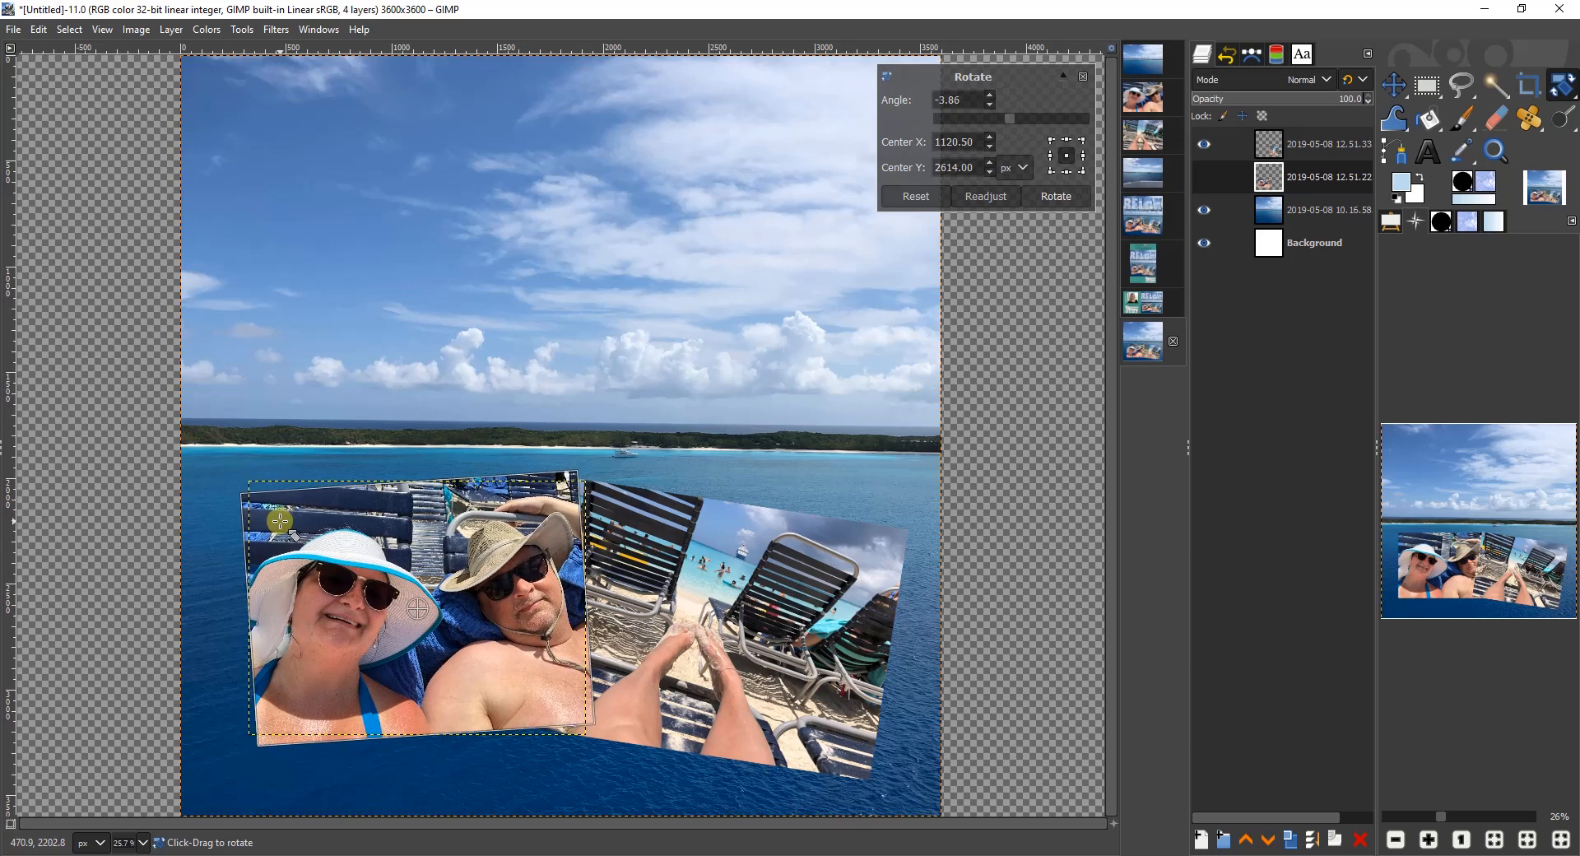
pyautogui.click(1056, 196)
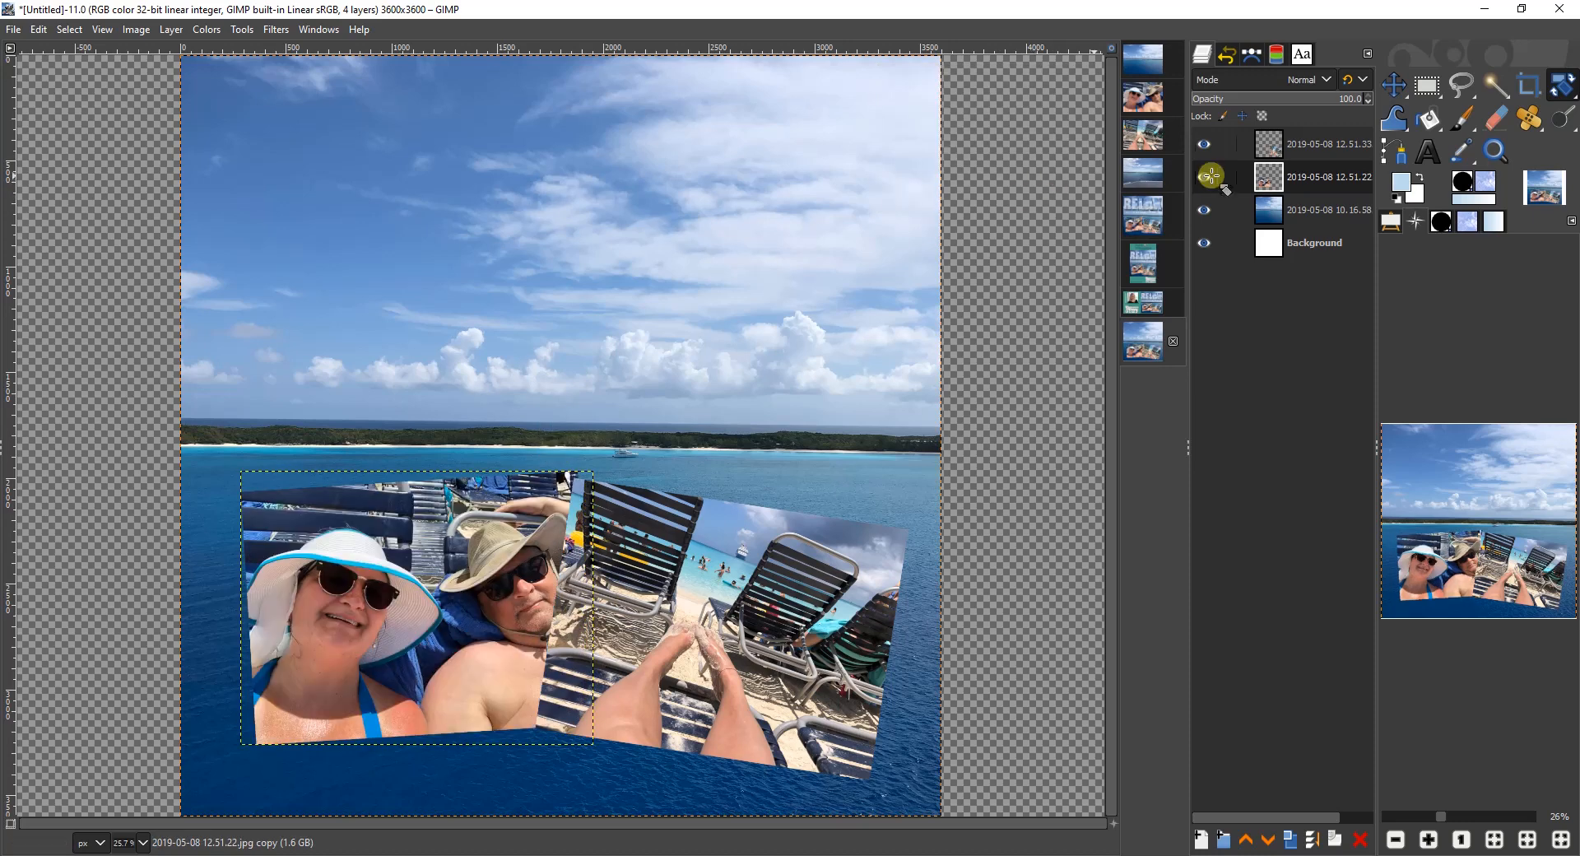
# Step: Shift the couple photo up toward the canvas's left edge and nudge the beach chair photo beside it
pyautogui.click(1393, 84)
pyautogui.moveTo(443, 548); pyautogui.dragTo(421, 539)
pyautogui.moveTo(737, 605); pyautogui.dragTo(729, 612)
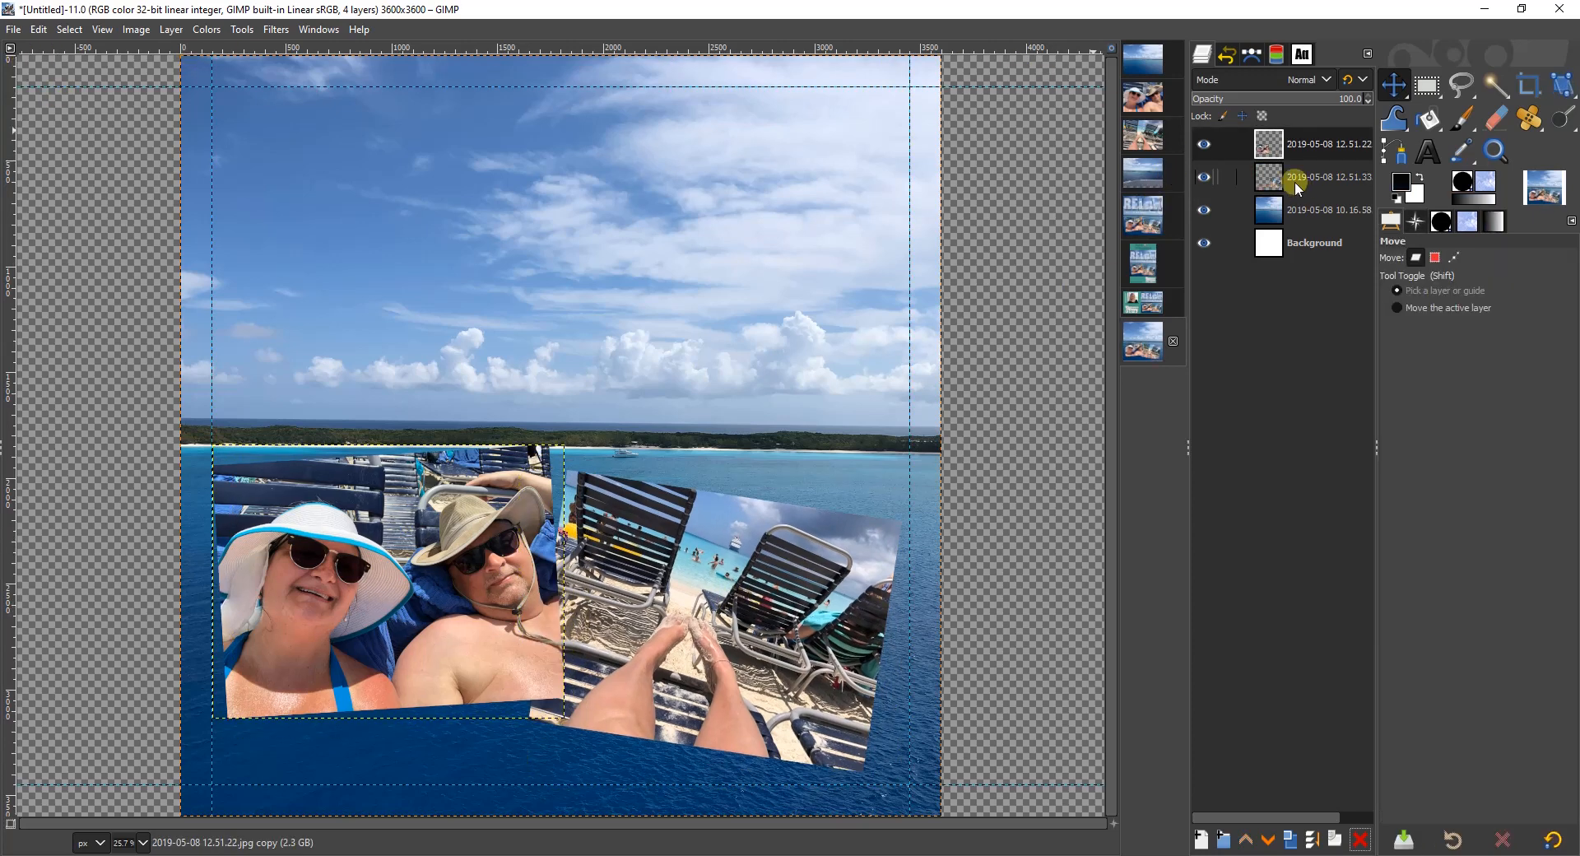
# Step: Add the text RELAX in Impact Condensed at 1500 px to the 2019-05-08 10.16.12 image and position it across the sky and horizon
pyautogui.click(1149, 62)
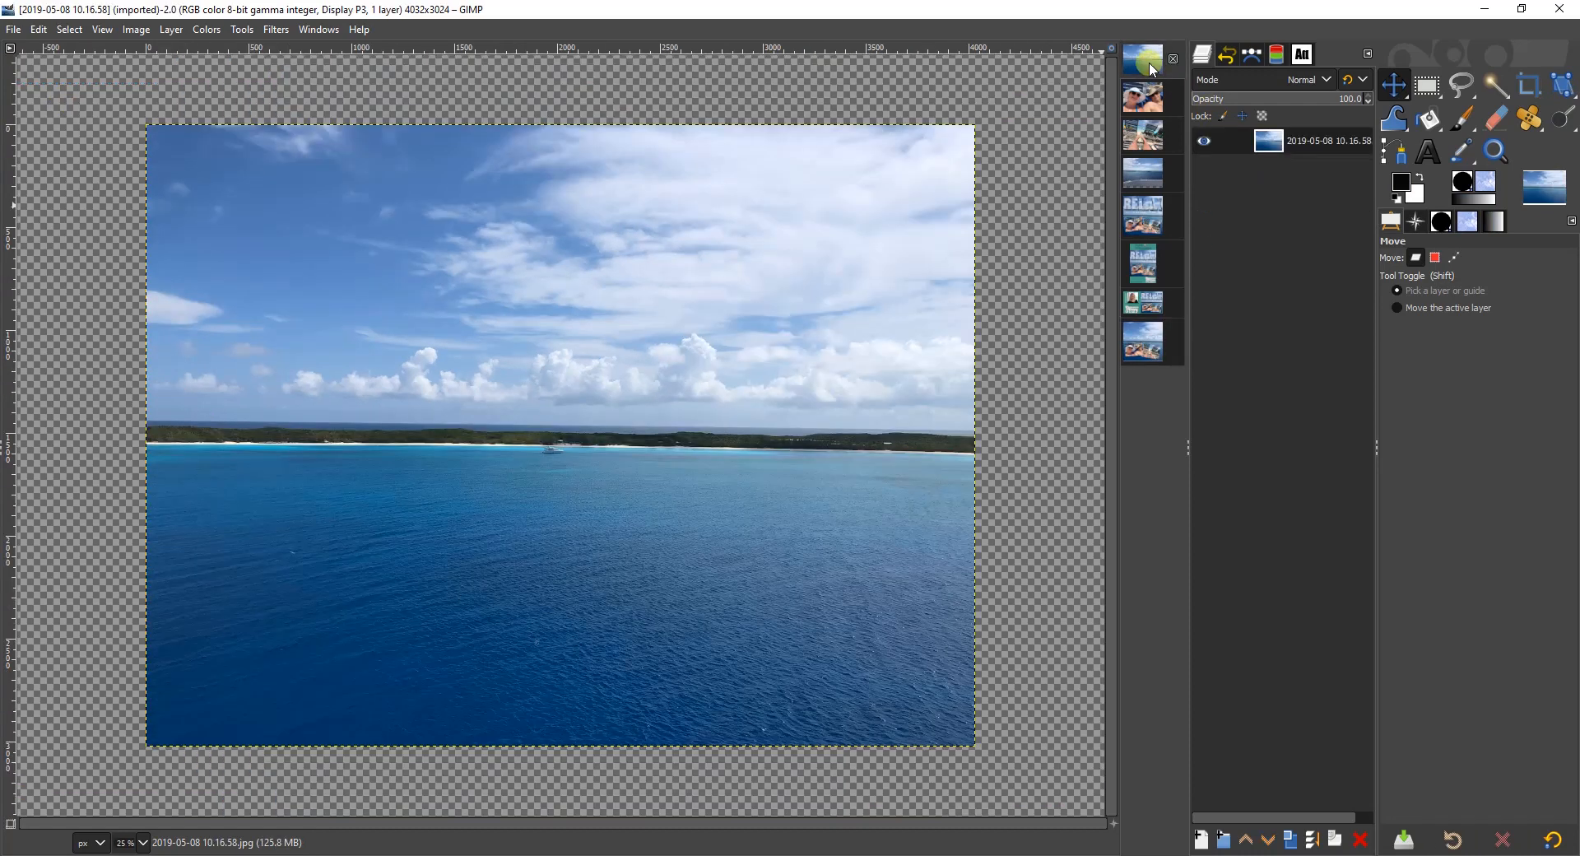
pyautogui.click(1143, 173)
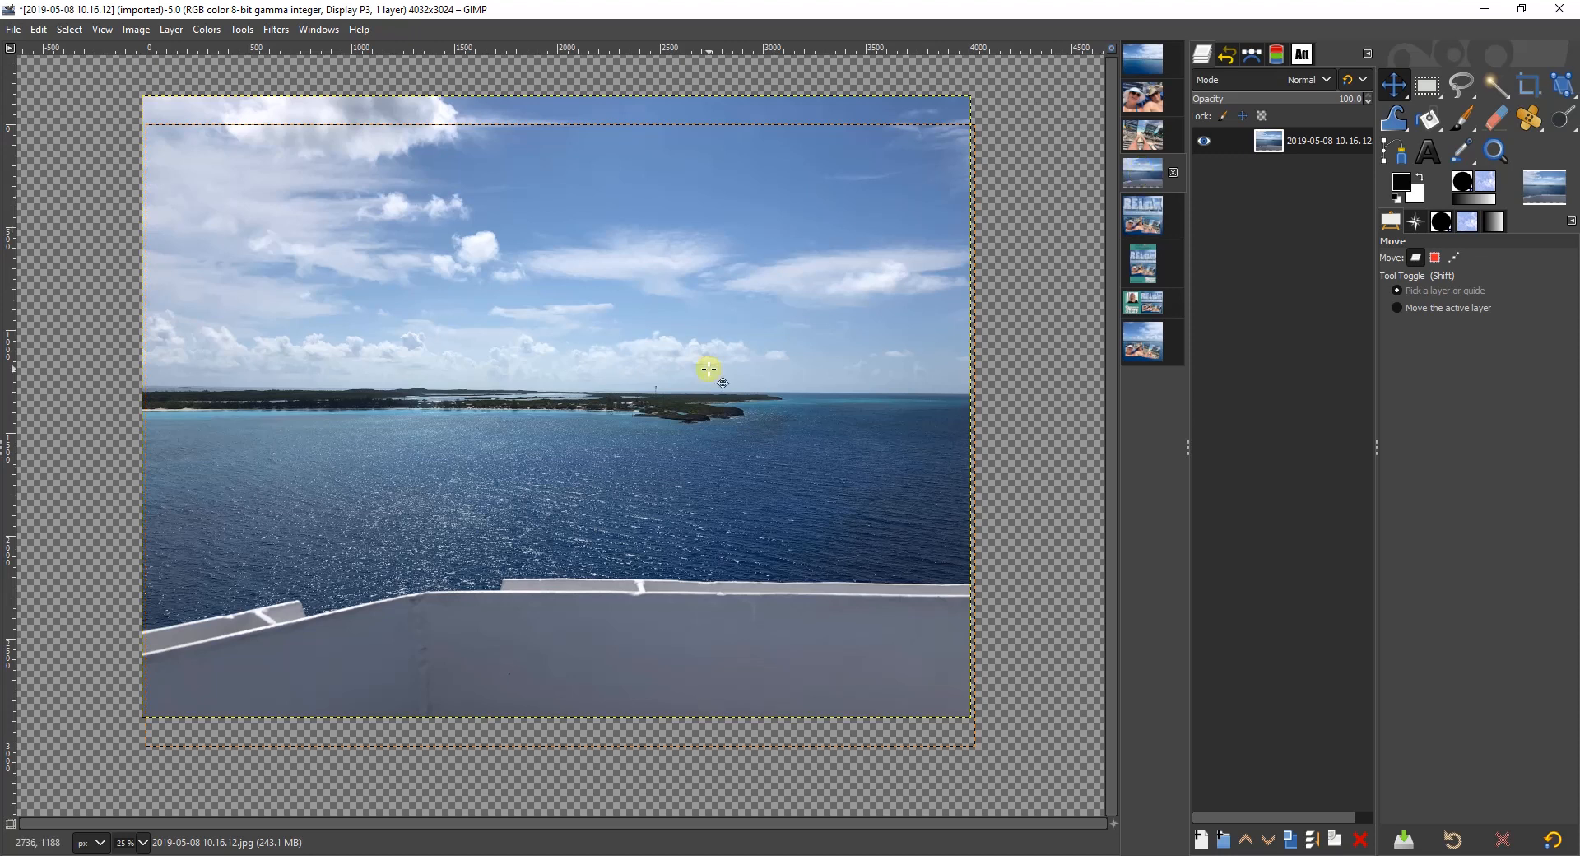
pyautogui.click(1428, 151)
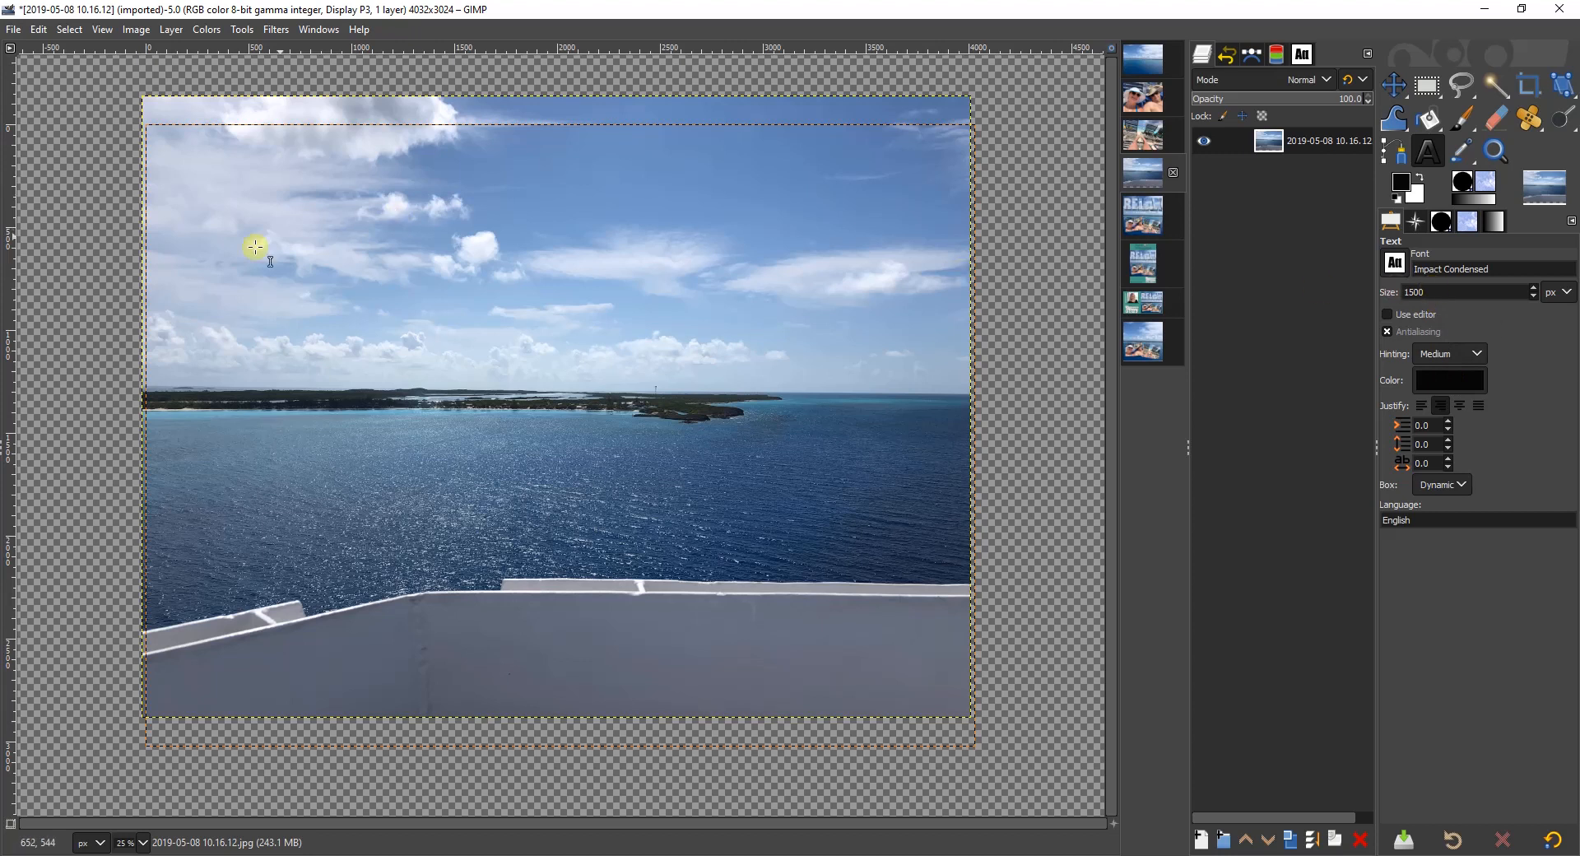
pyautogui.click(249, 330)
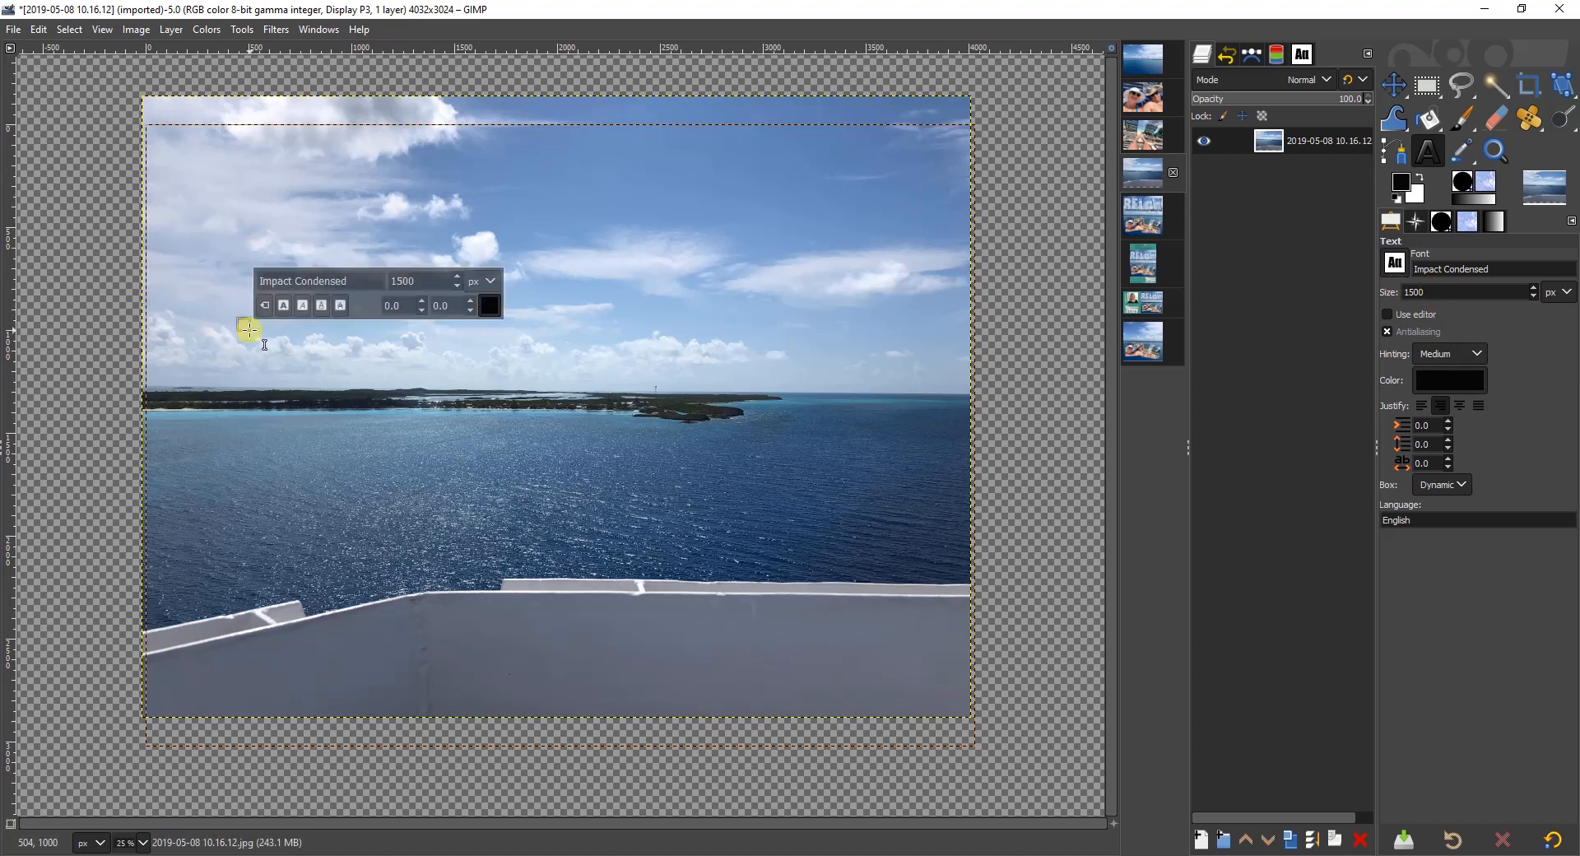
pyautogui.write('REL')
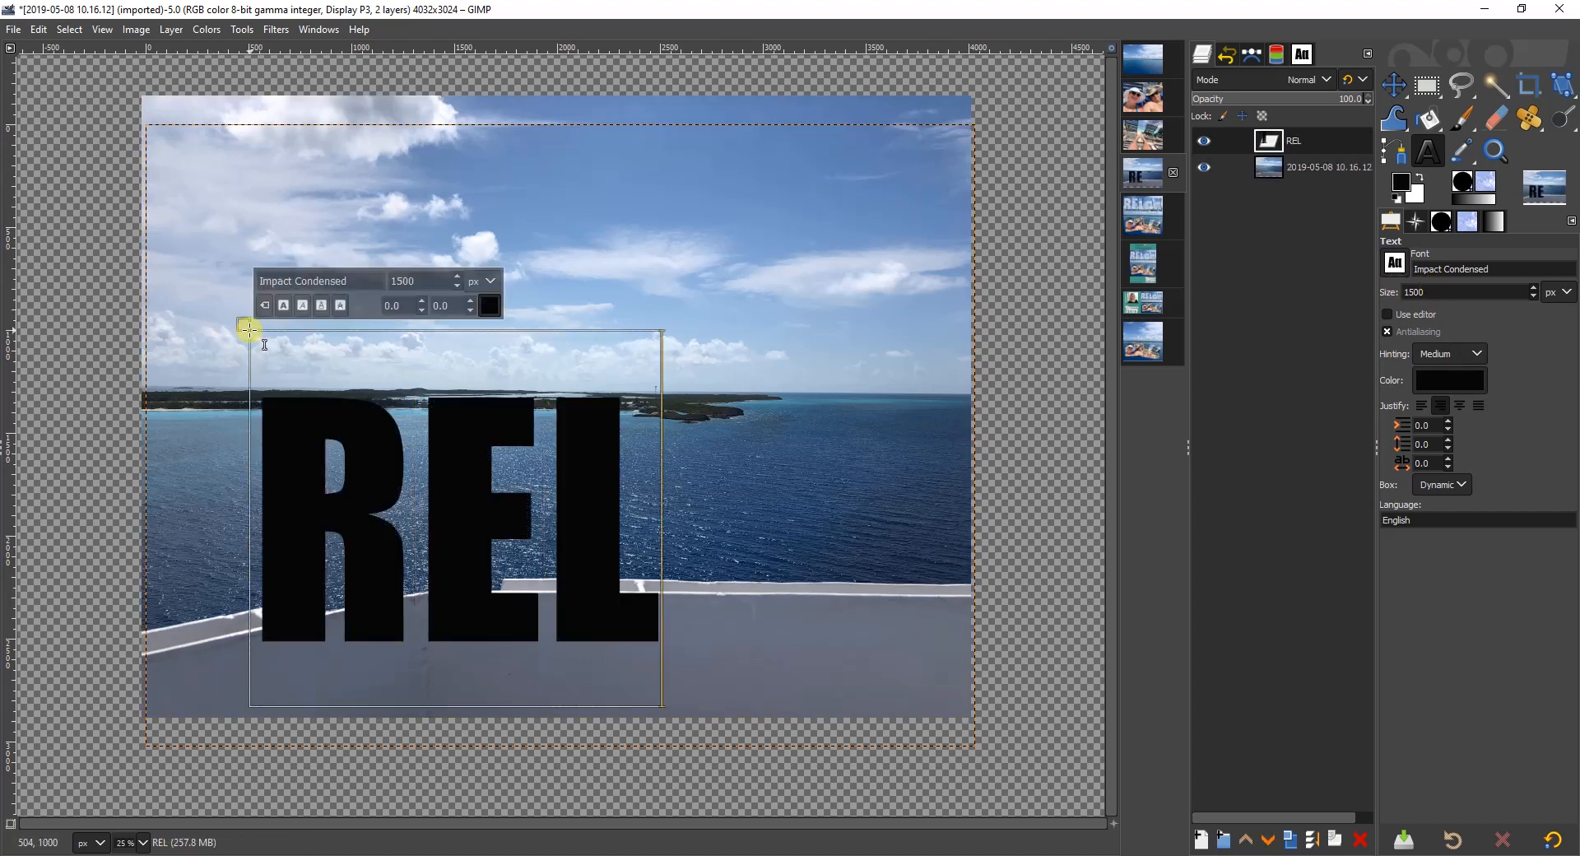
pyautogui.write('AX')
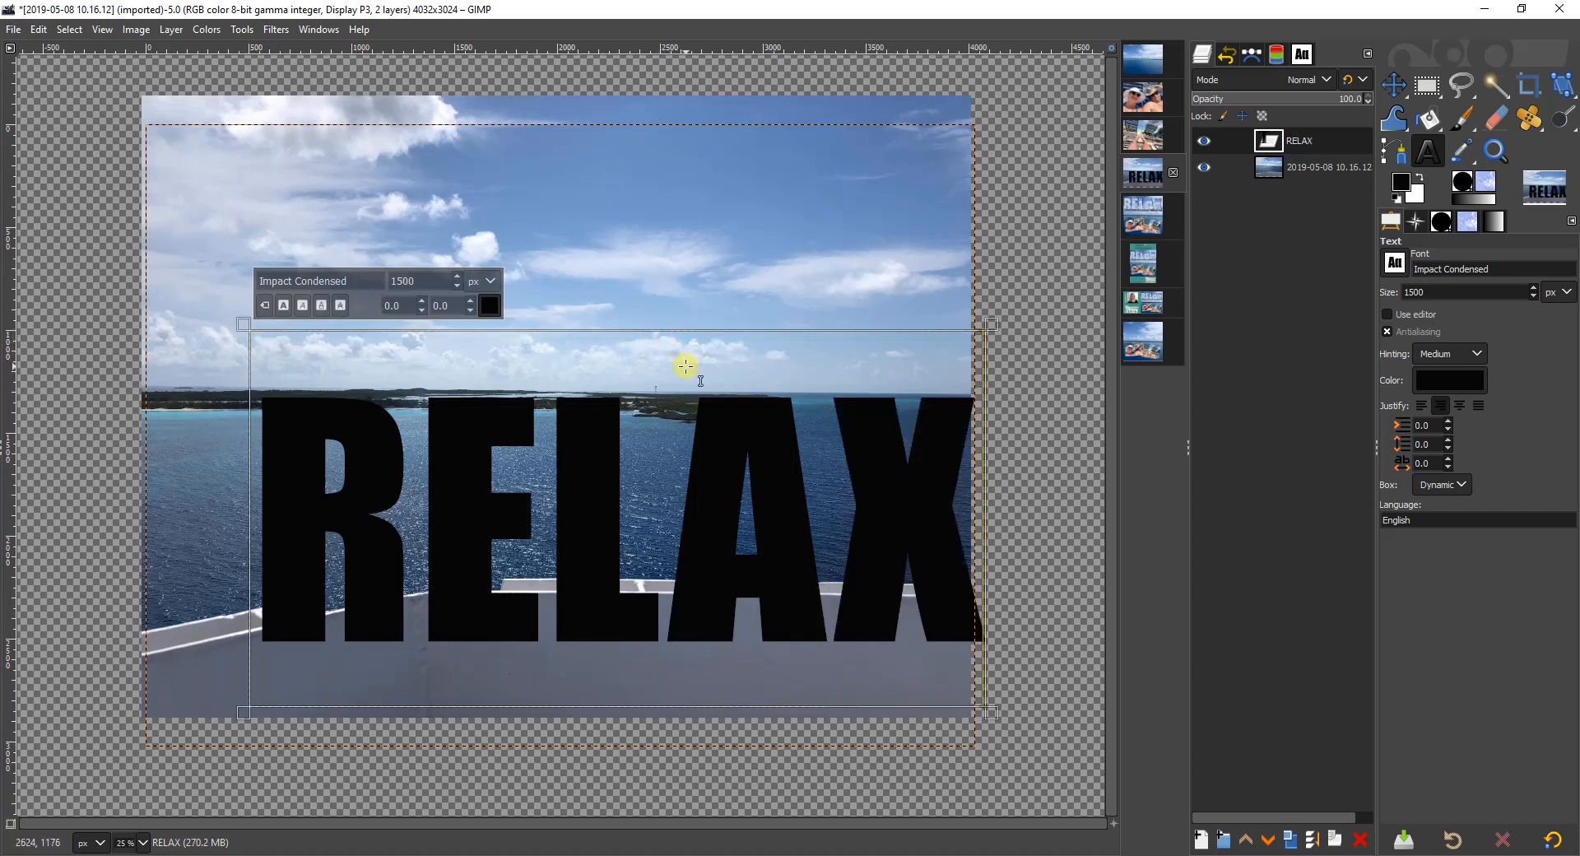
pyautogui.click(1391, 84)
pyautogui.moveTo(895, 515); pyautogui.dragTo(807, 359)
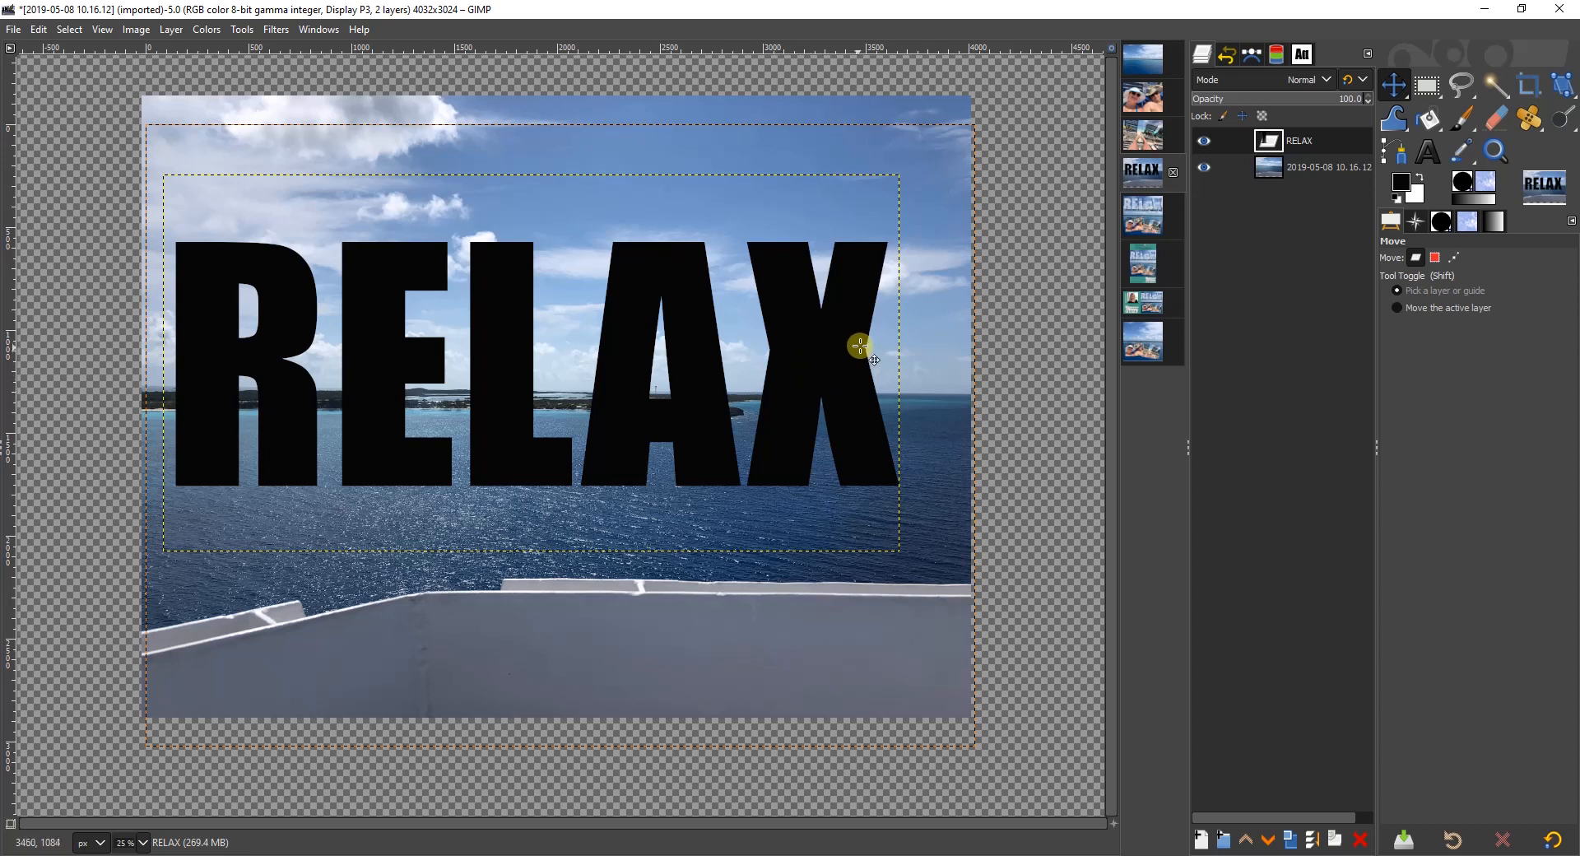
# Step: Select the RELAX text's shape from its alpha and add a layer mask to the 2019-05-08 10.16.12 photo layer from that selection, not inverted
pyautogui.rightClick(1329, 145)
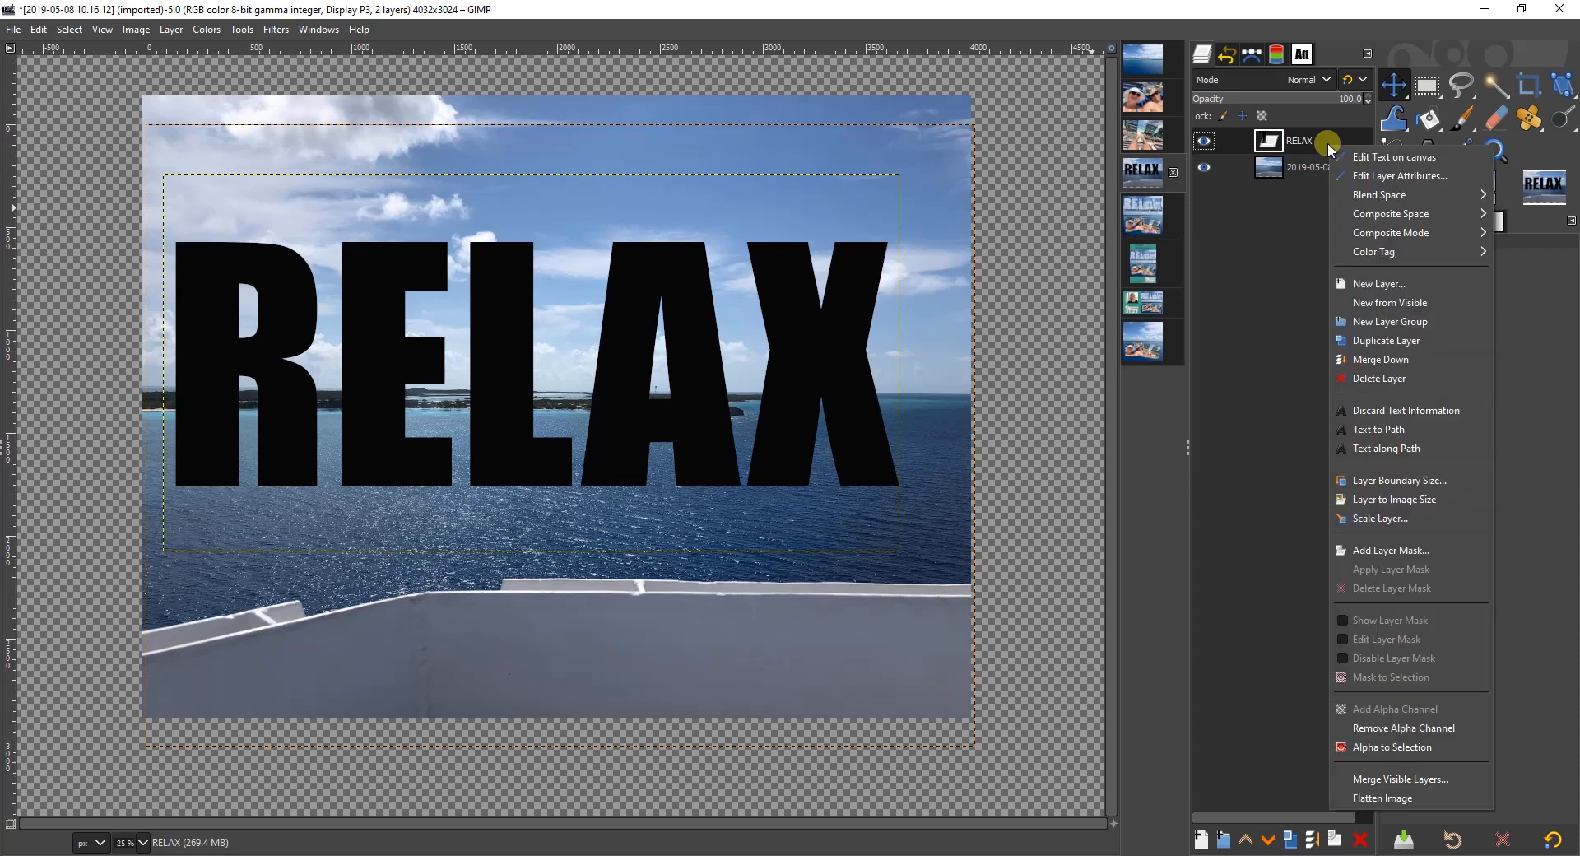
pyautogui.click(1394, 747)
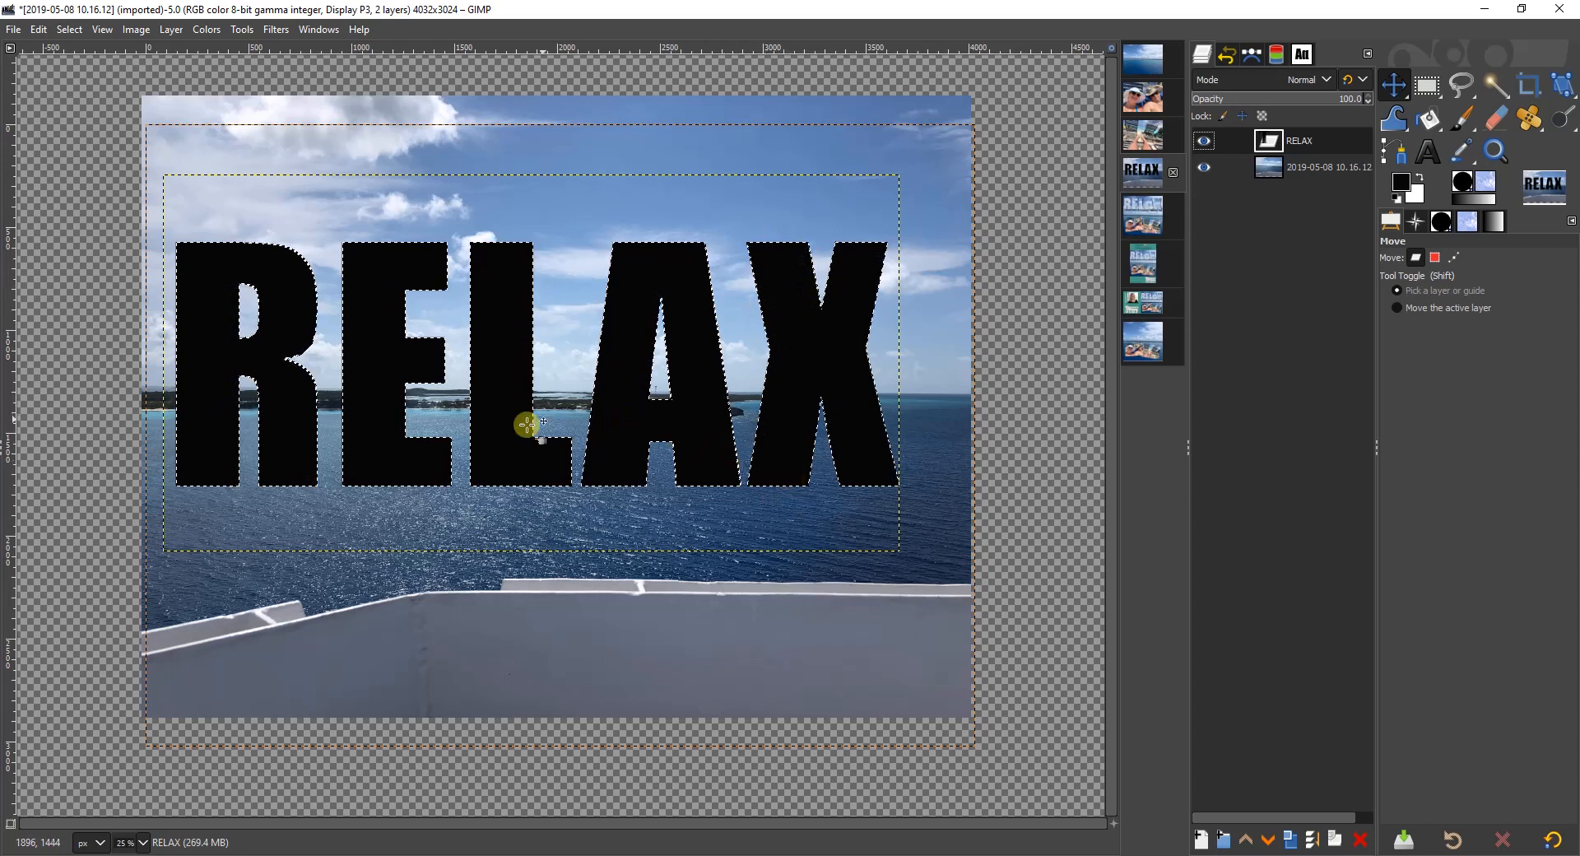
pyautogui.click(1312, 170)
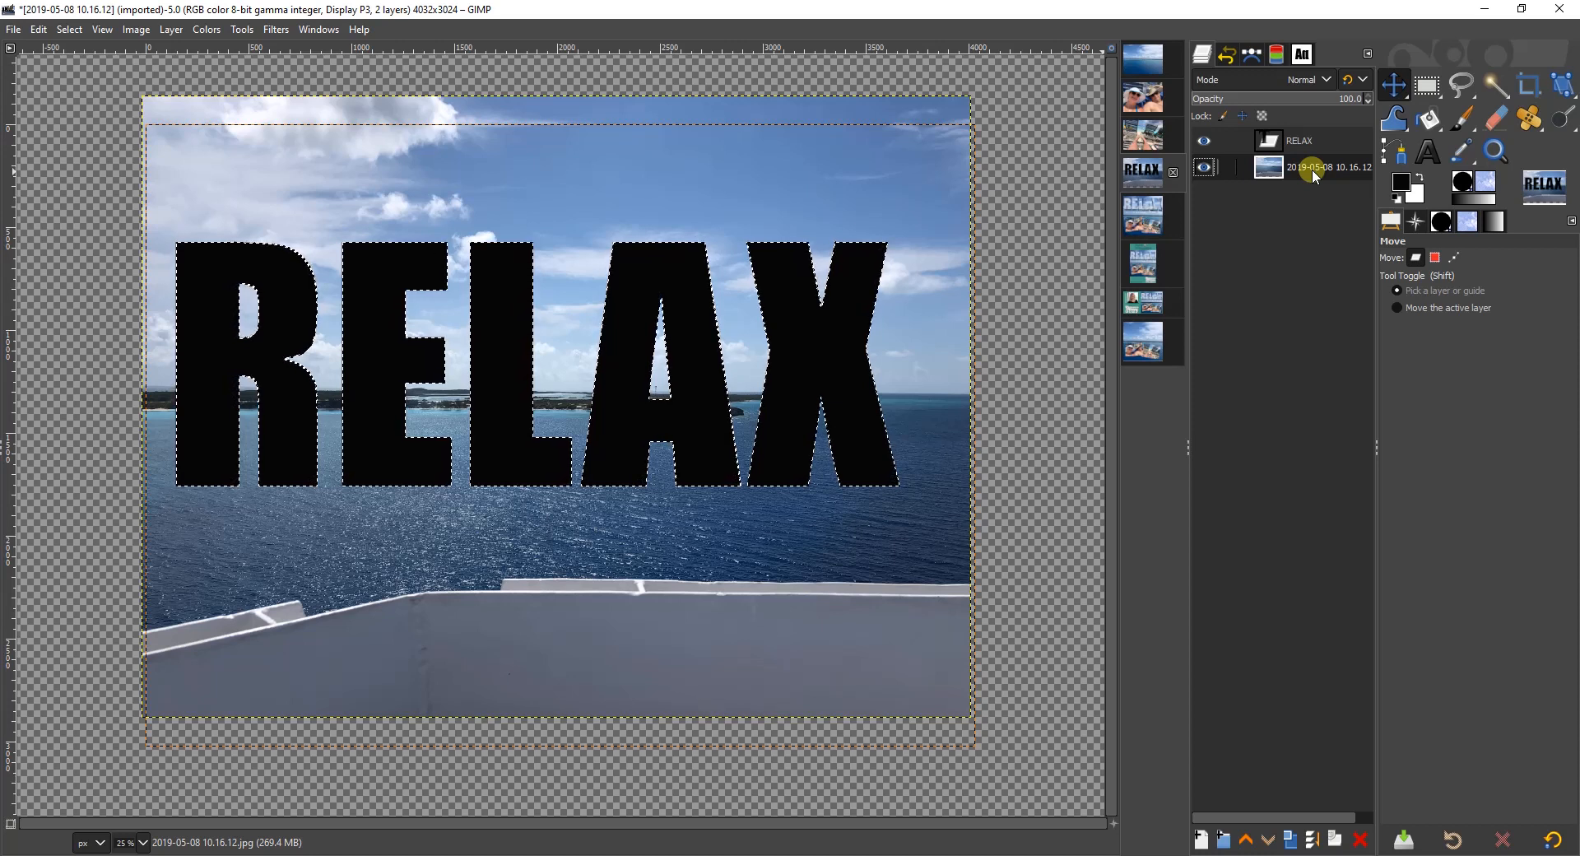
pyautogui.click(1335, 841)
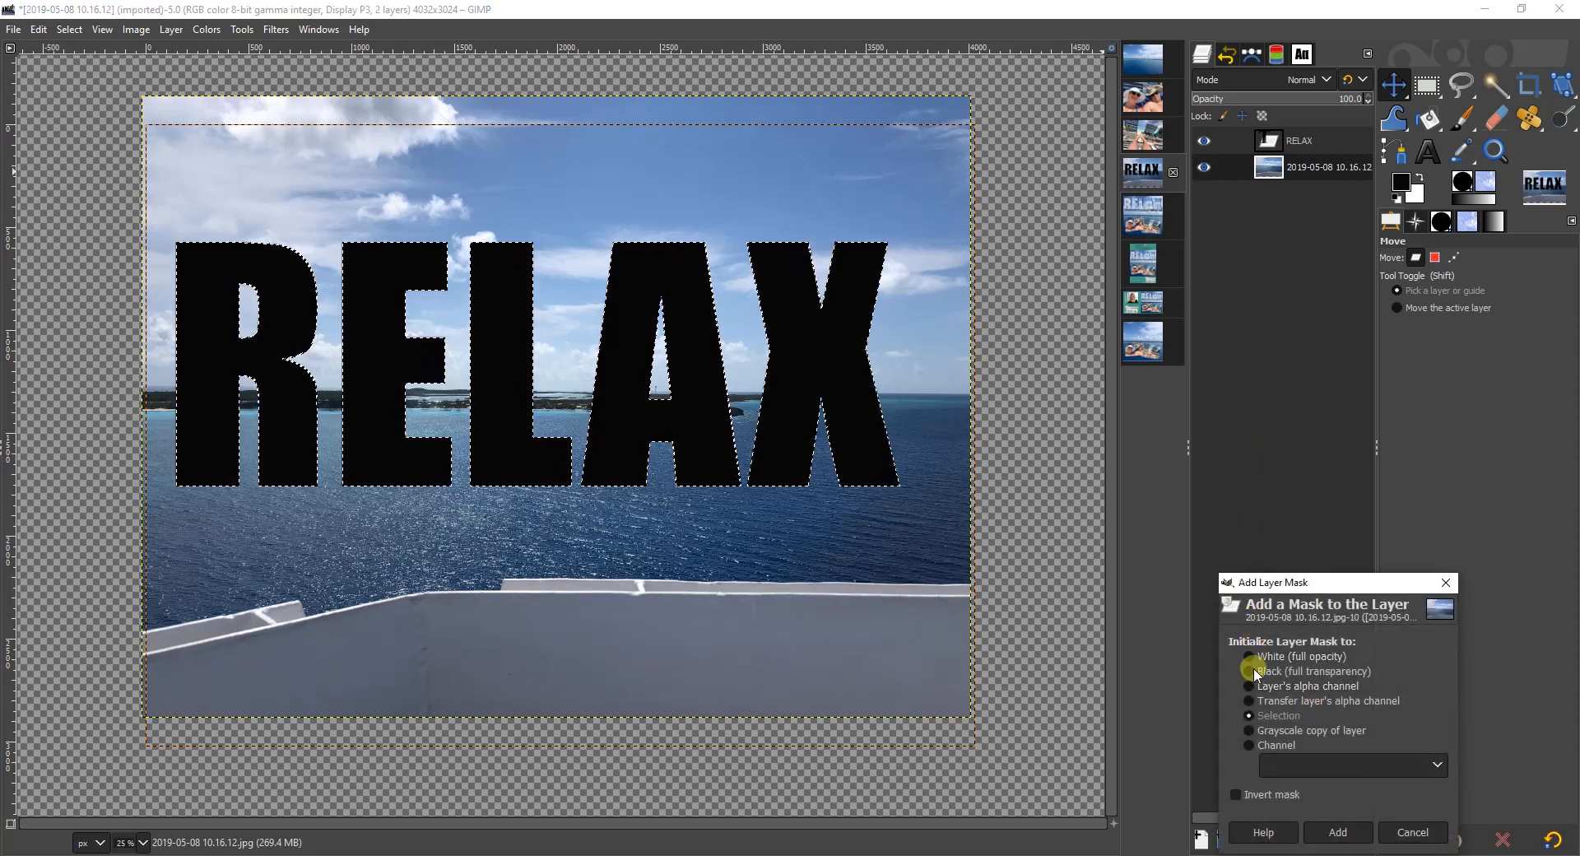
pyautogui.click(1251, 712)
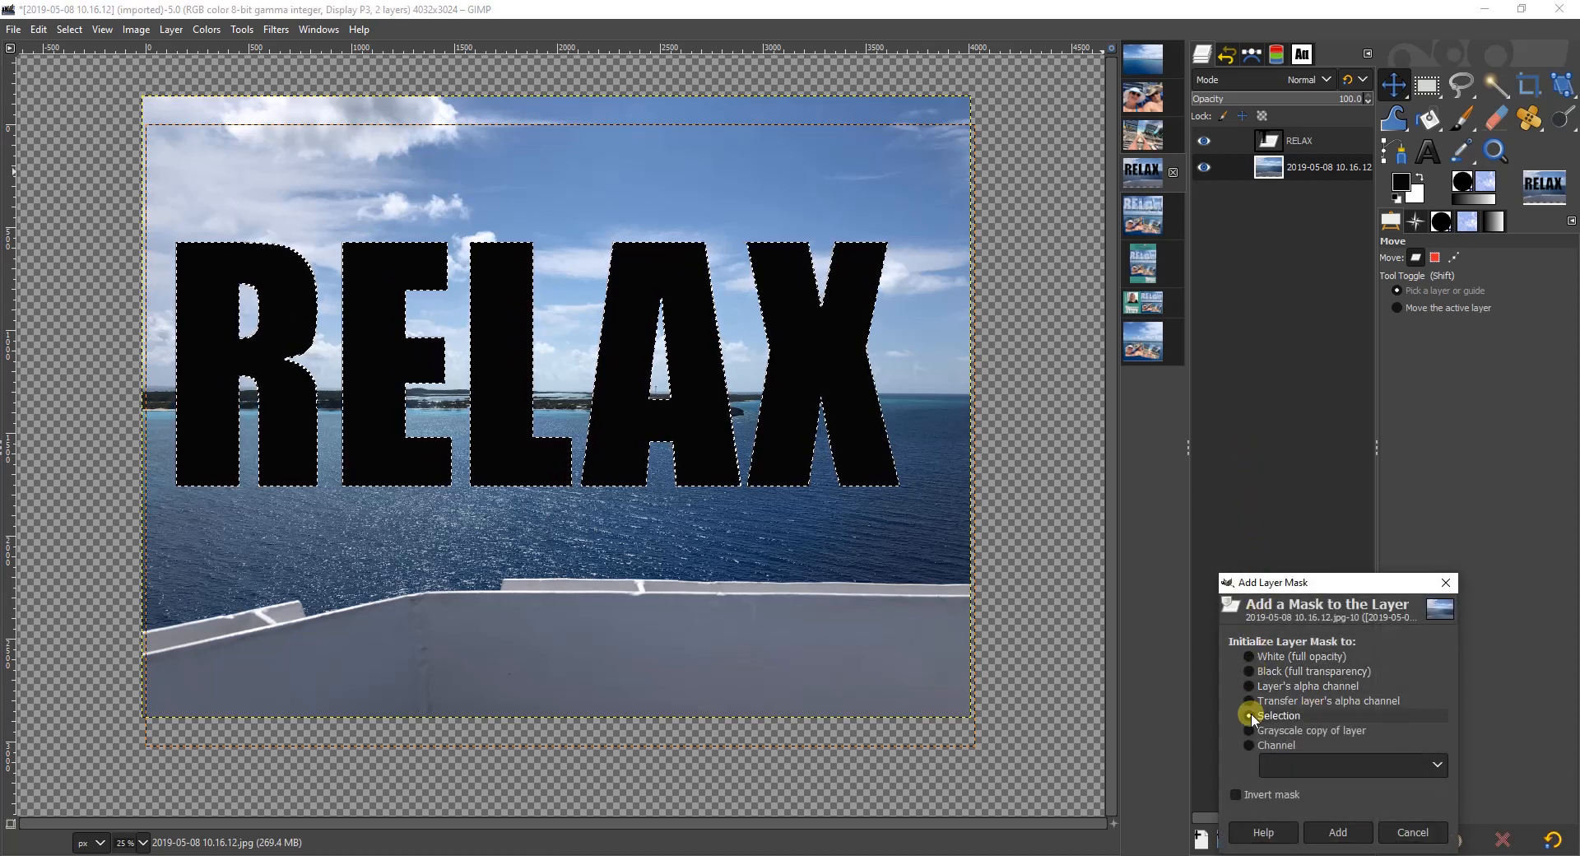
pyautogui.click(1236, 795)
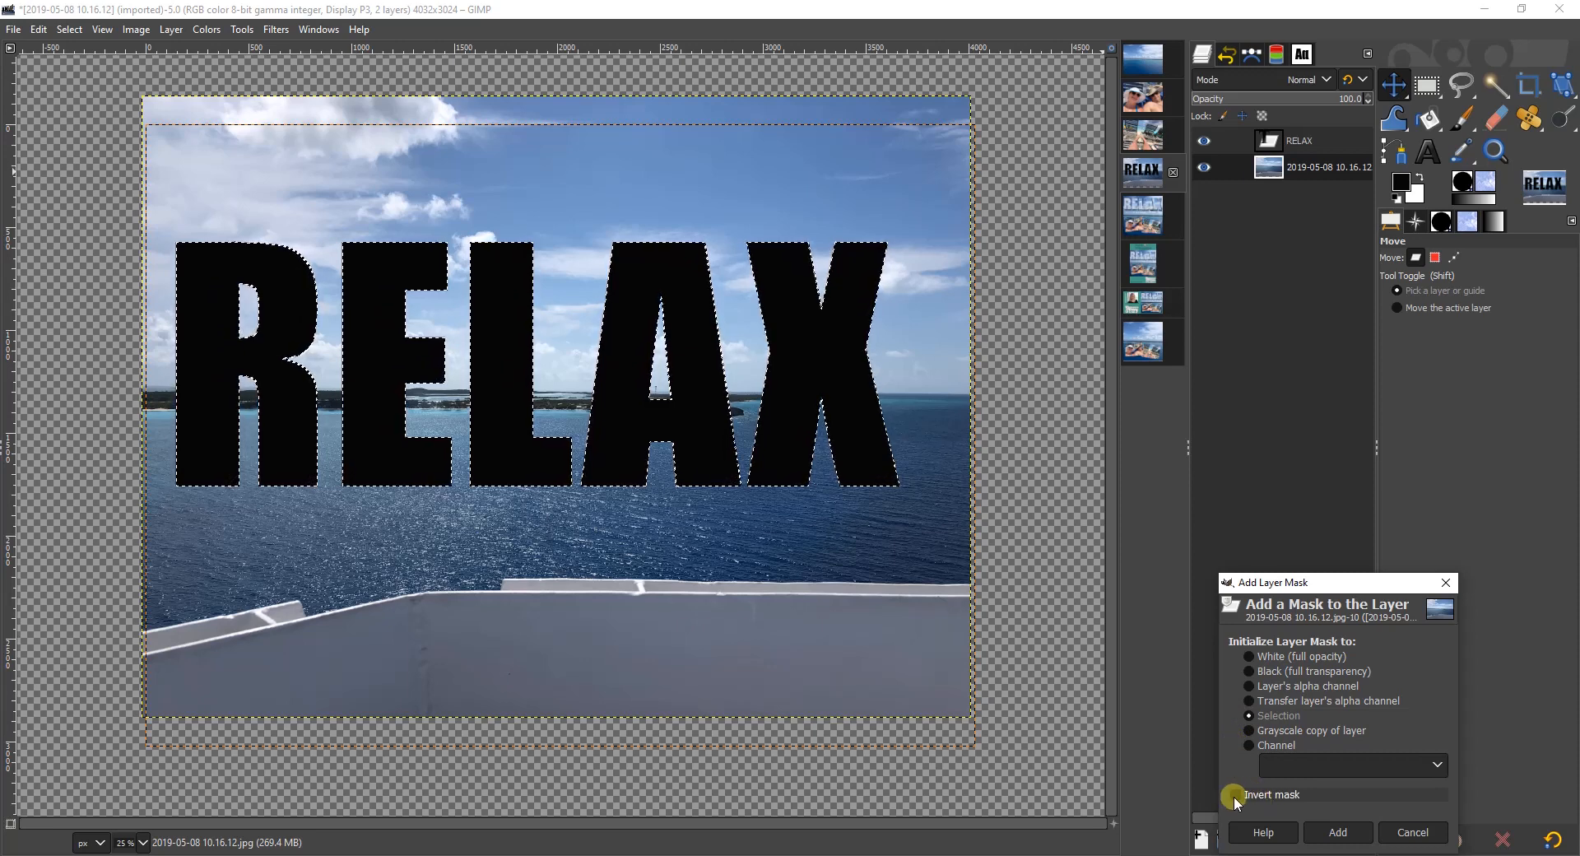
pyautogui.click(1350, 832)
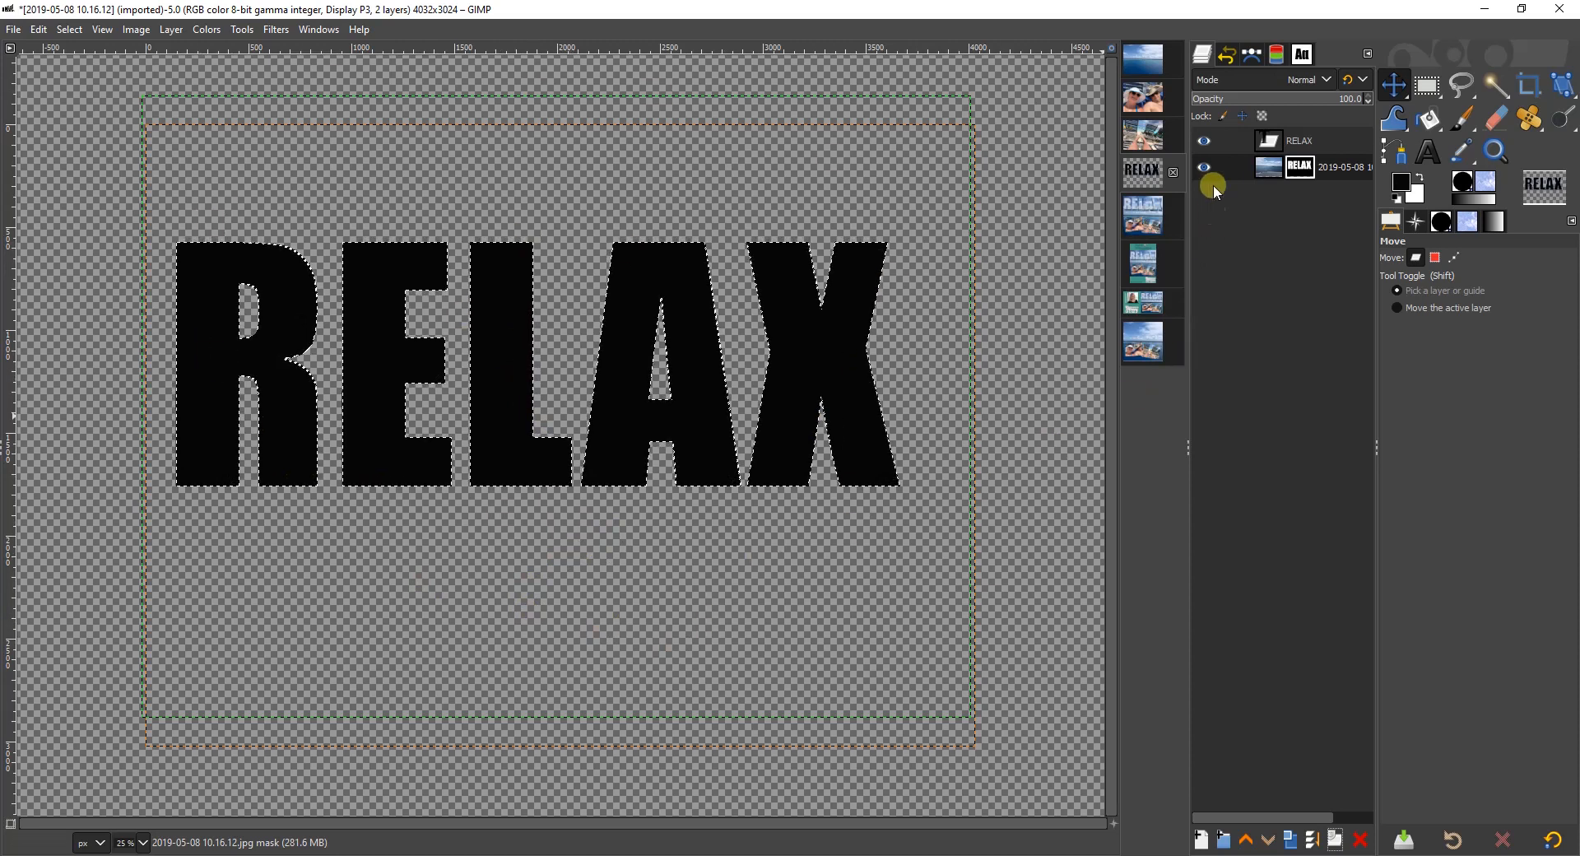
# Step: Hide the RELAX text layer and shift the letter-shaped mask slightly up and left over the photo
pyautogui.click(1204, 141)
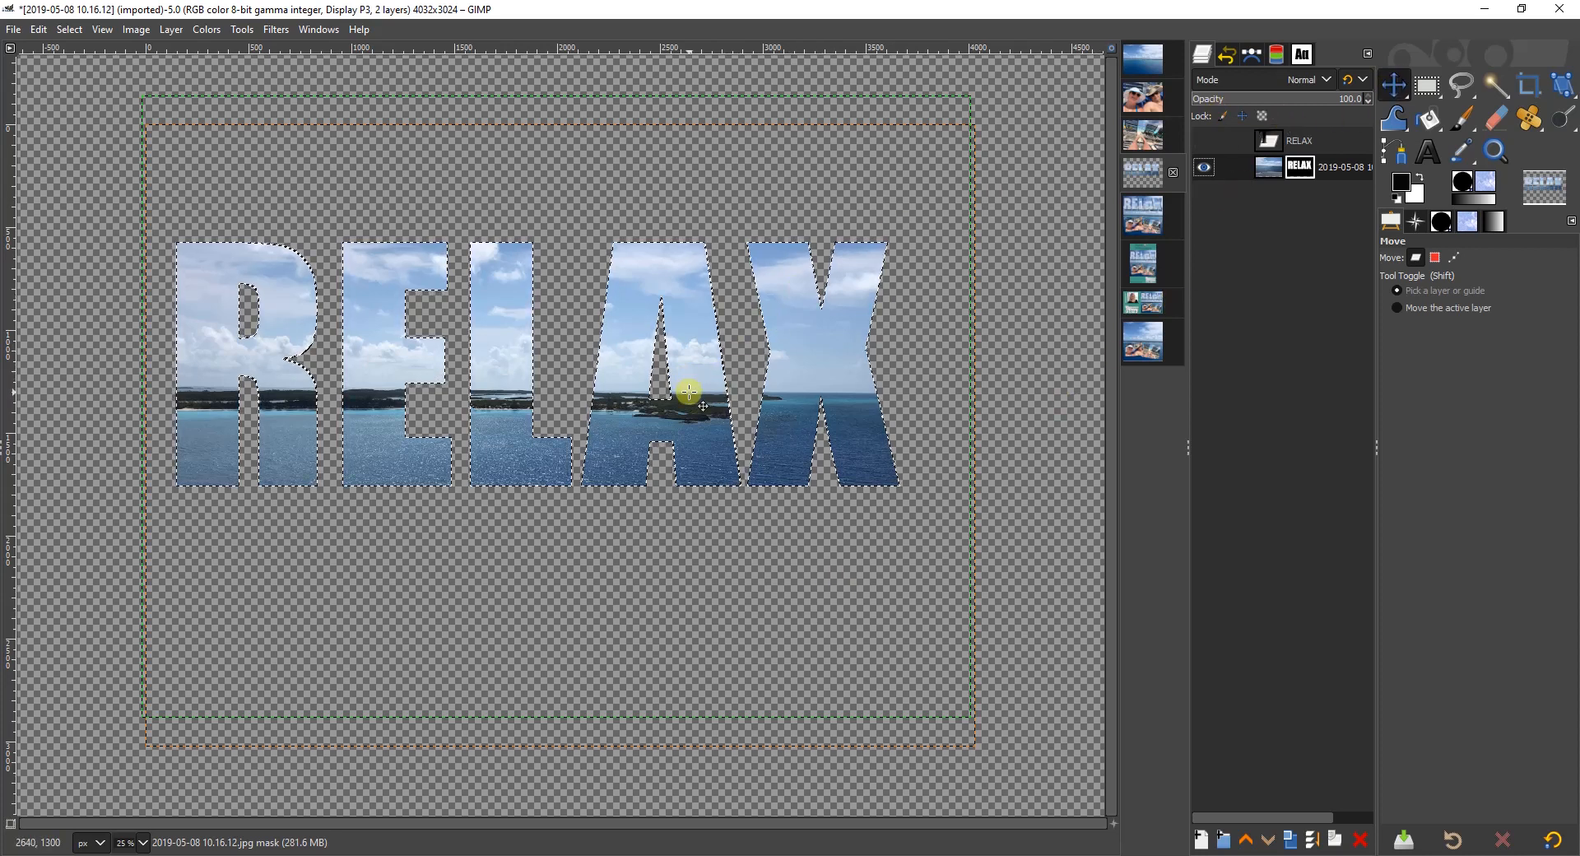
pyautogui.moveTo(704, 406)
pyautogui.mouseDown()
pyautogui.moveTo(687, 392)
pyautogui.moveTo(690, 414)
pyautogui.mouseUp()
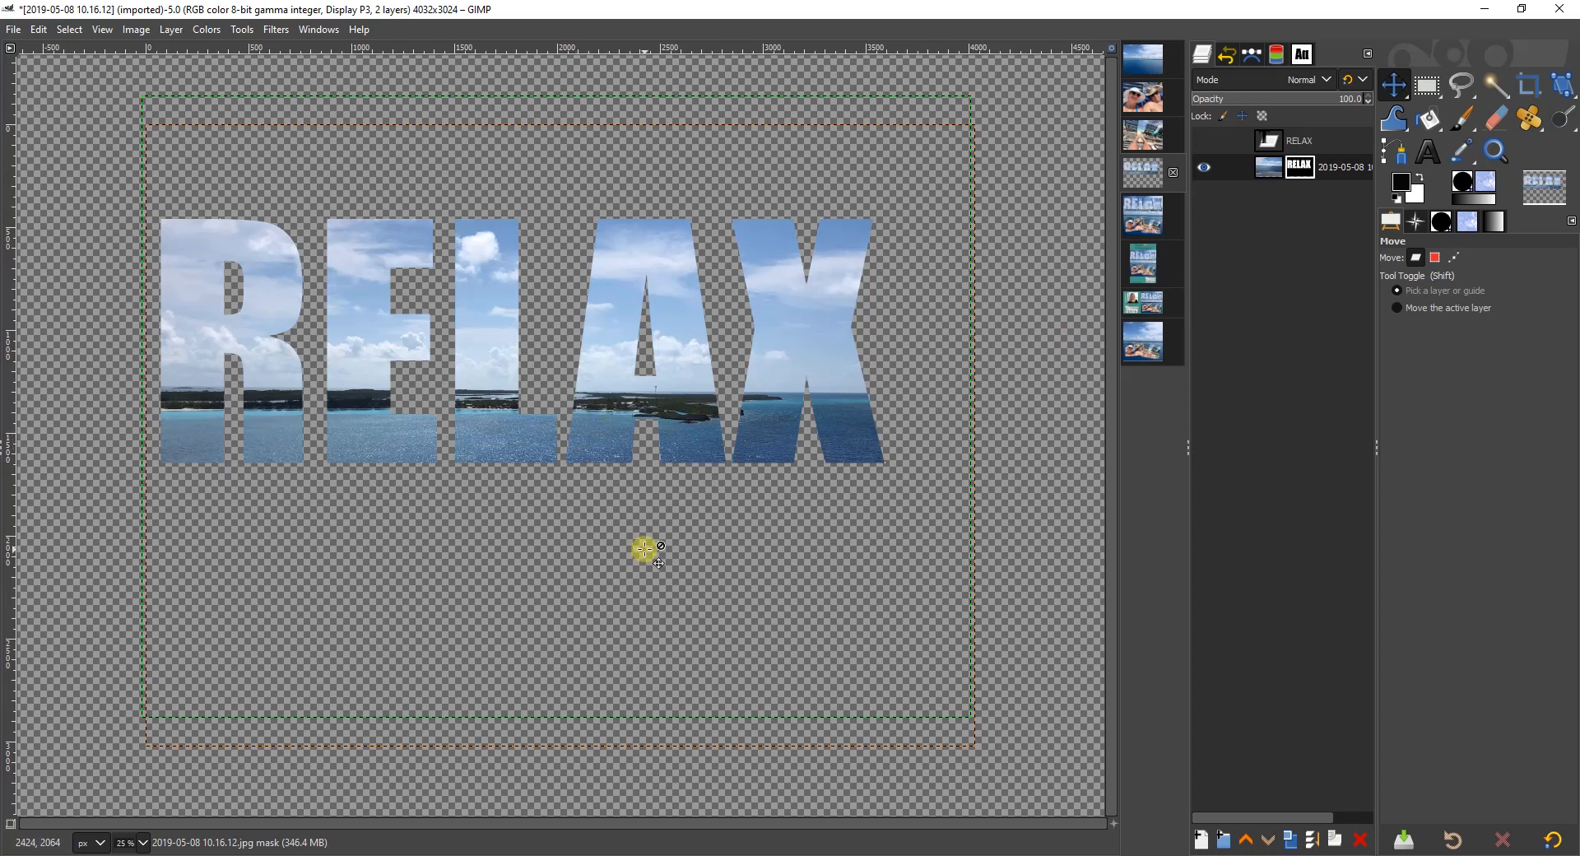
# Step: Create a selection of the RELAX letters from the layer mask on the 2019-05-08 10.16.12 photo layer
pyautogui.click(1300, 171)
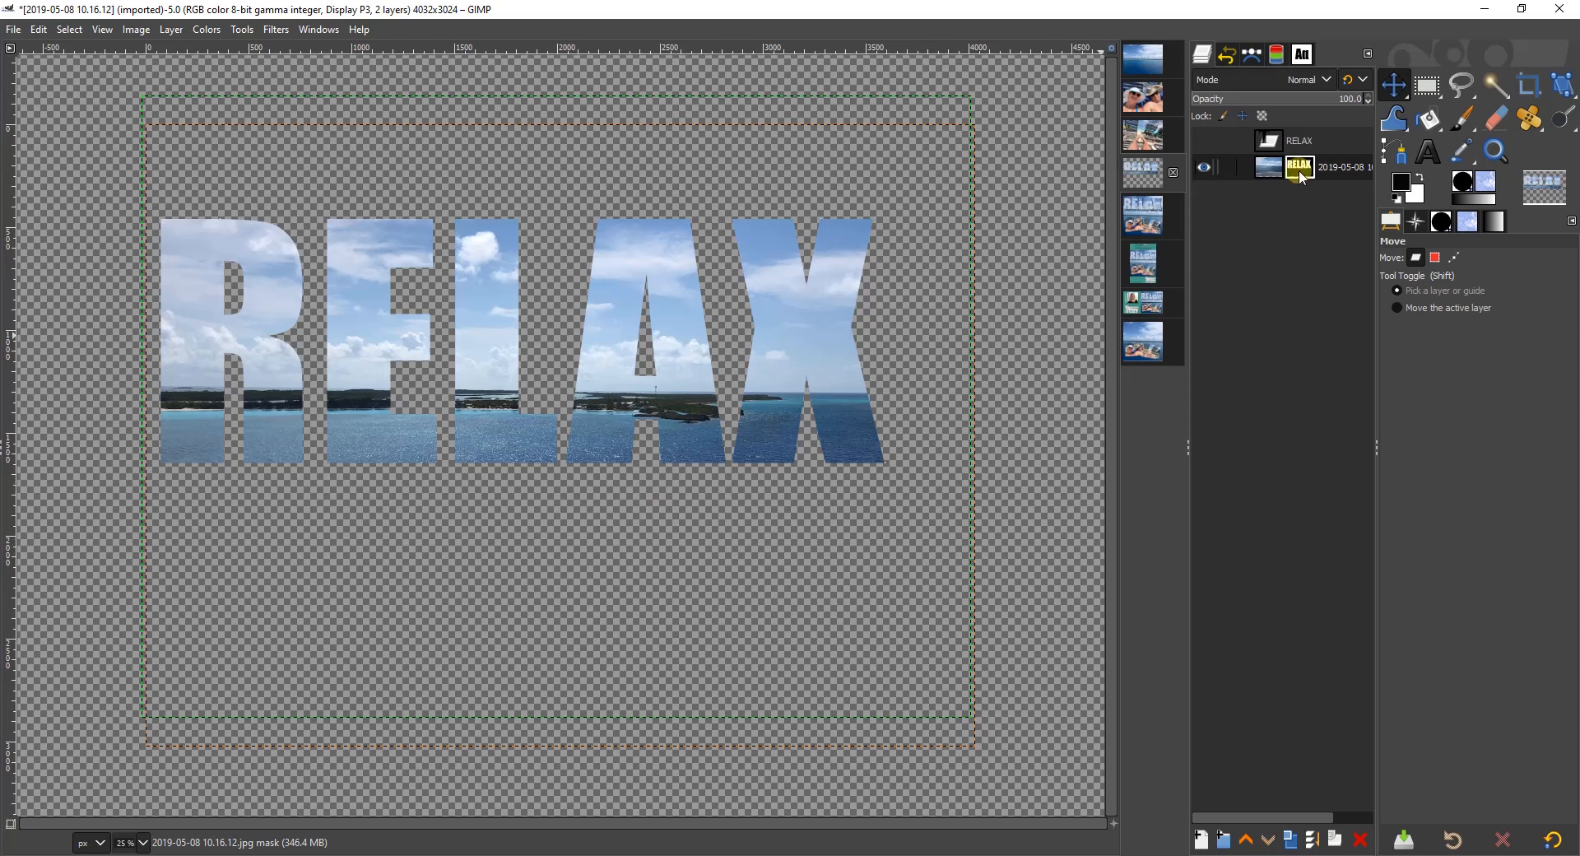
pyautogui.rightClick(1304, 171)
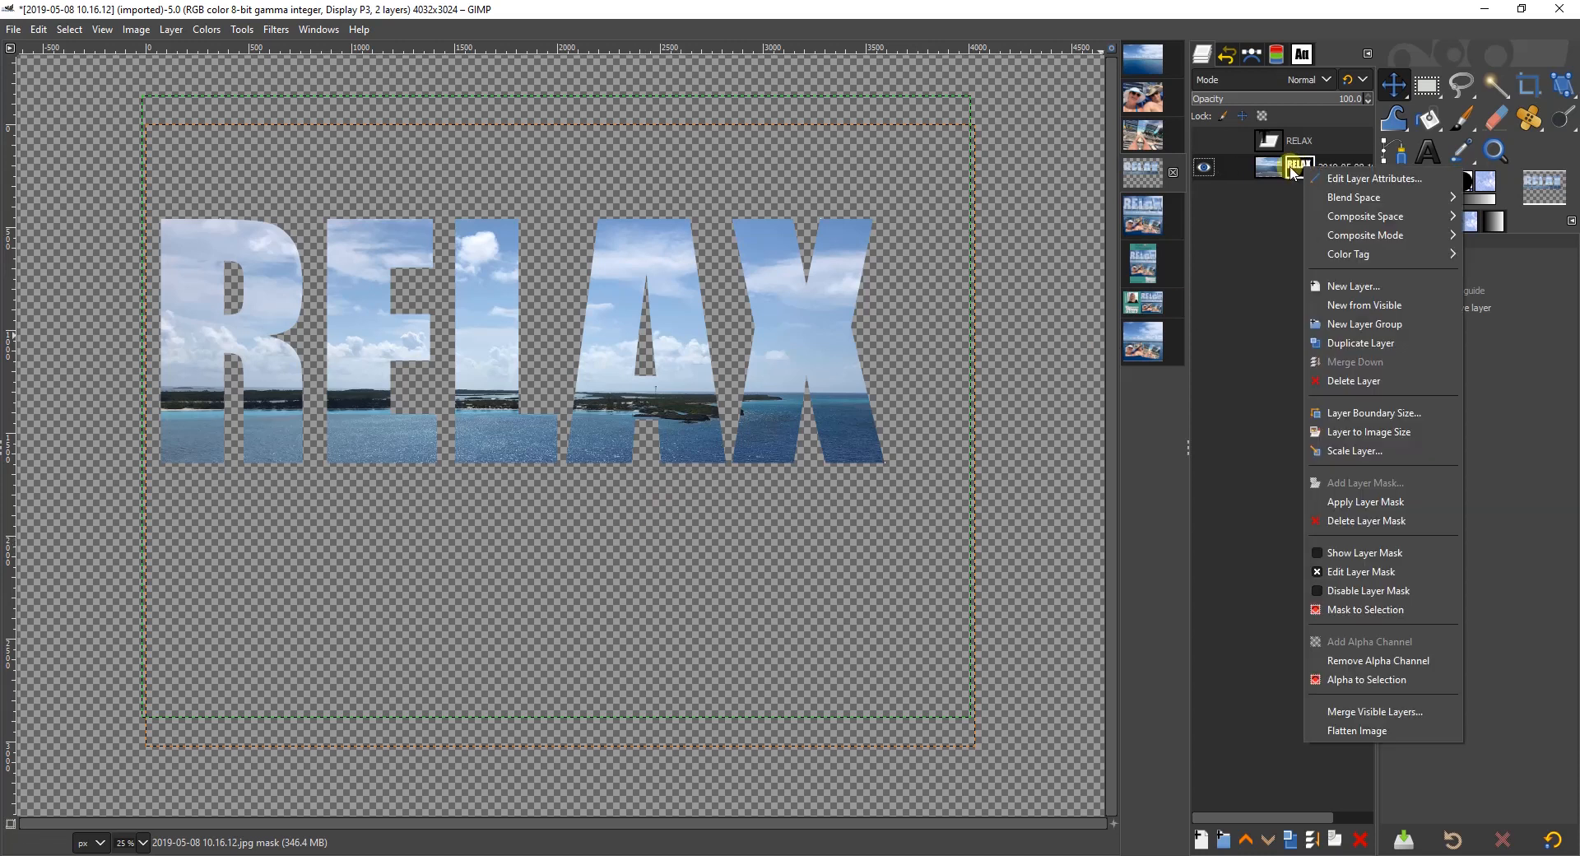
pyautogui.click(1292, 169)
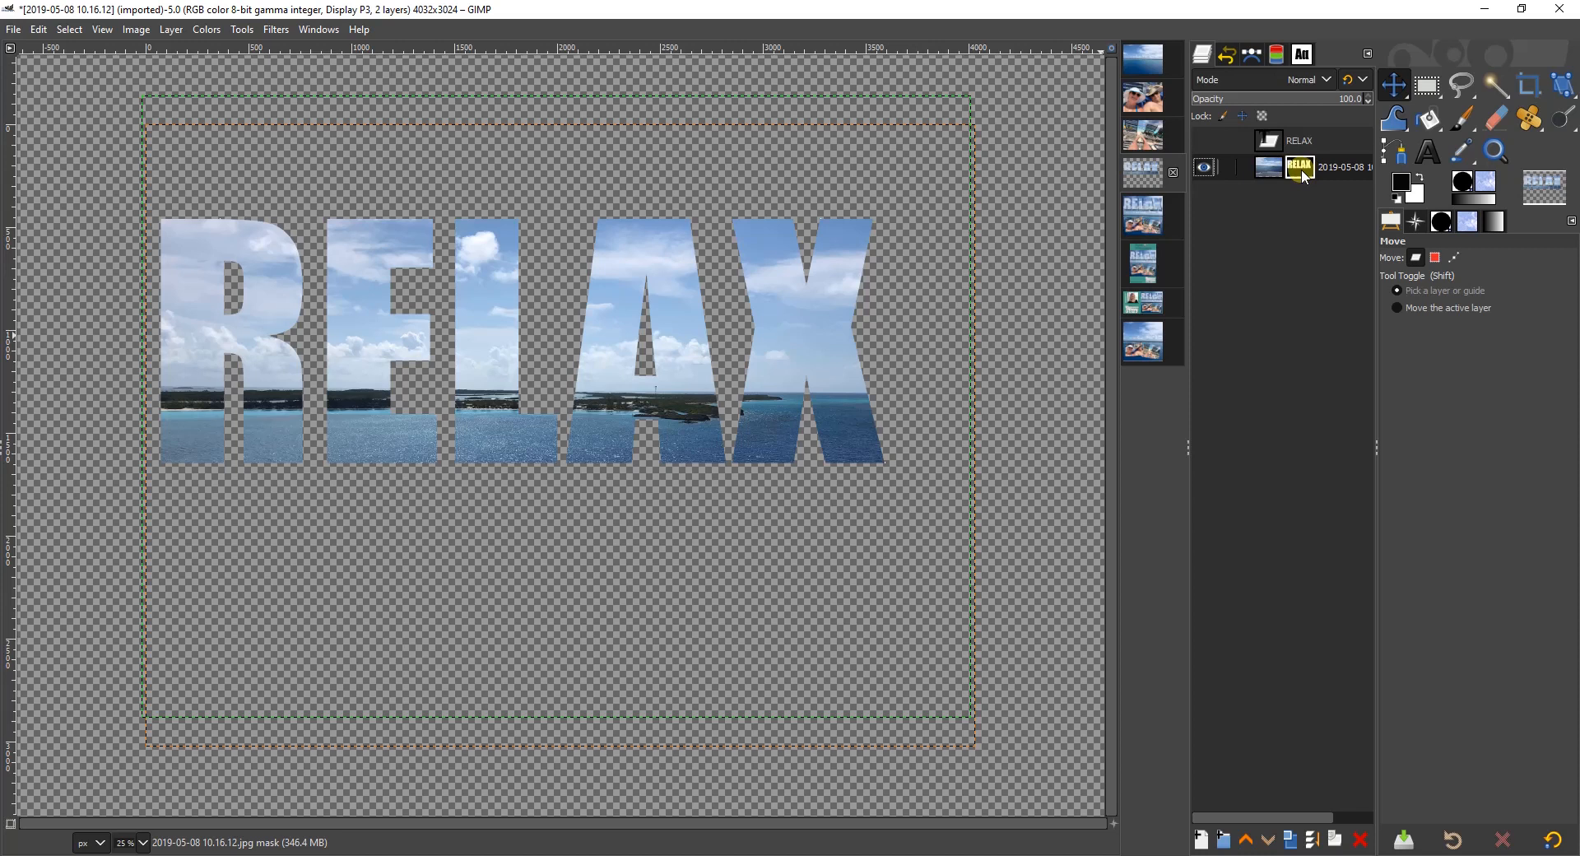
pyautogui.rightClick(1301, 169)
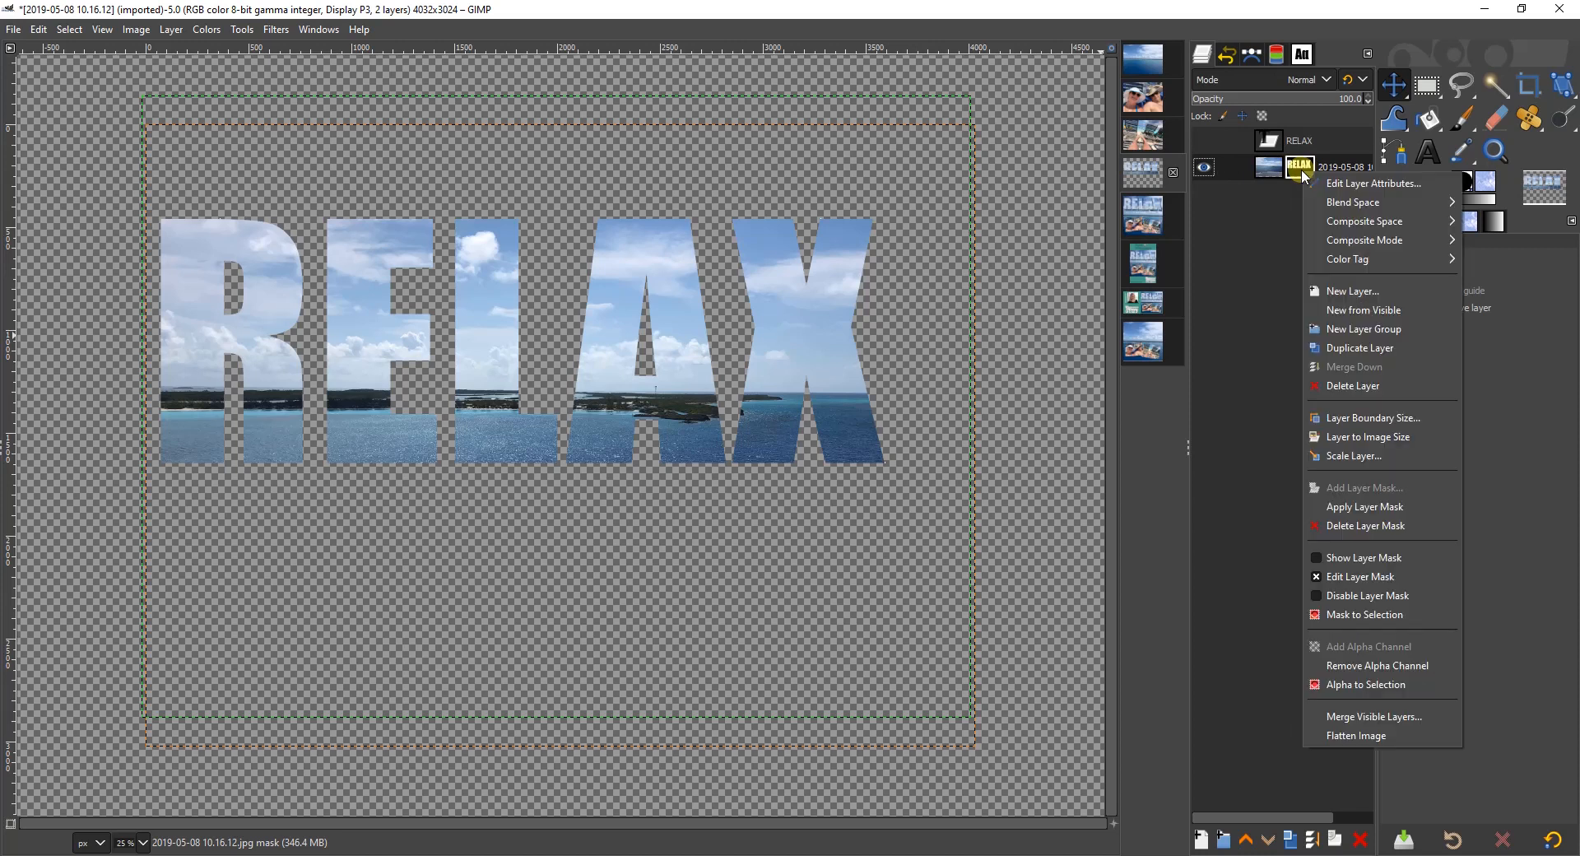
pyautogui.click(1335, 615)
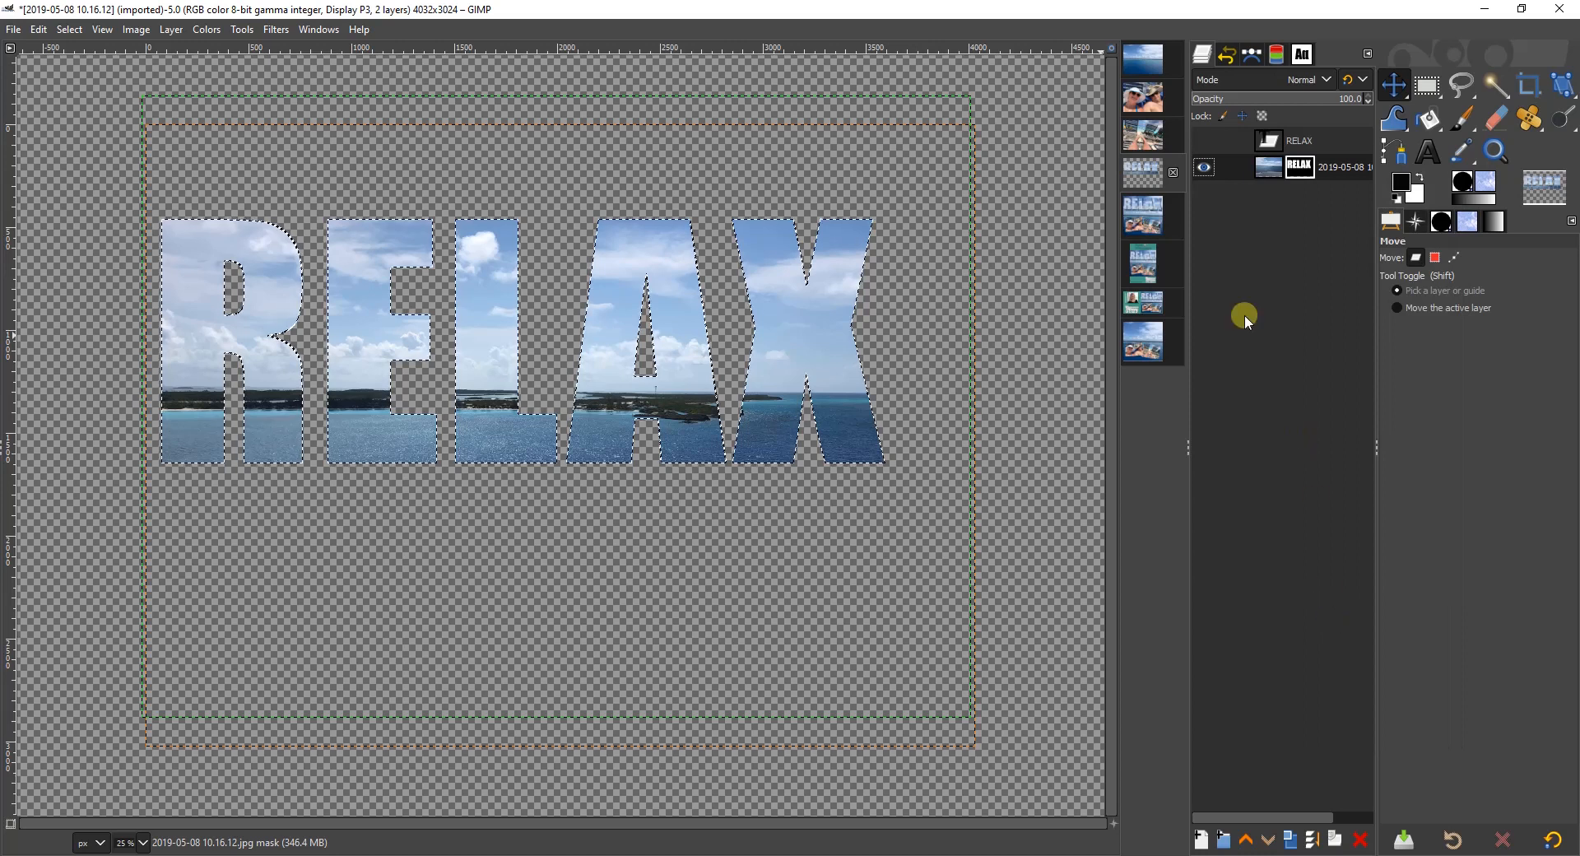
# Step: Copy the photo pixels inside the letter selection, taking them from the layer's image rather than its mask
pyautogui.click(1274, 168)
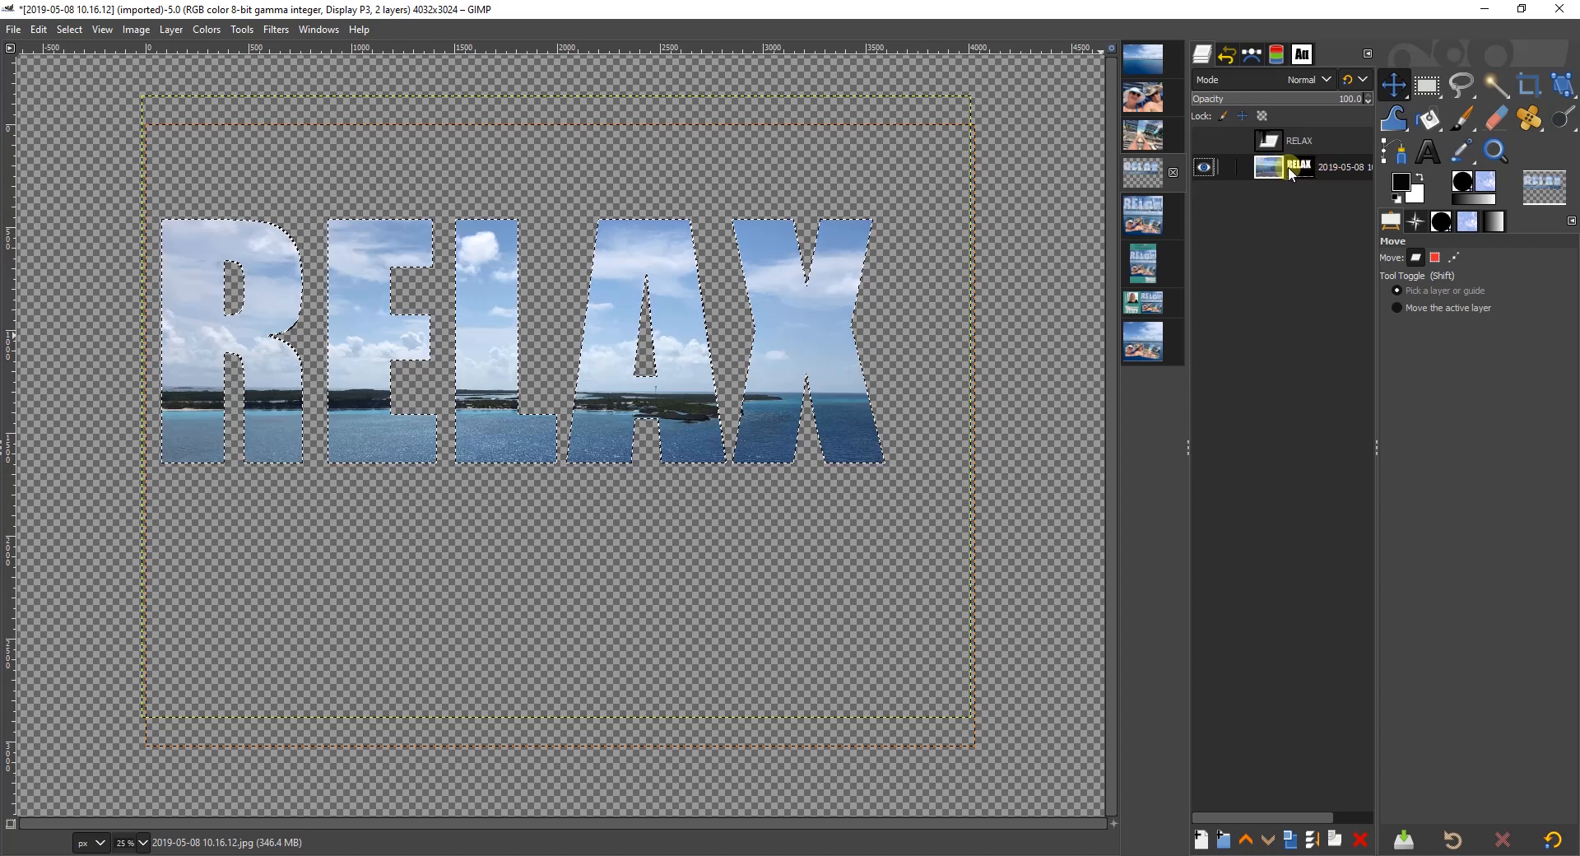
pyautogui.rightClick(817, 302)
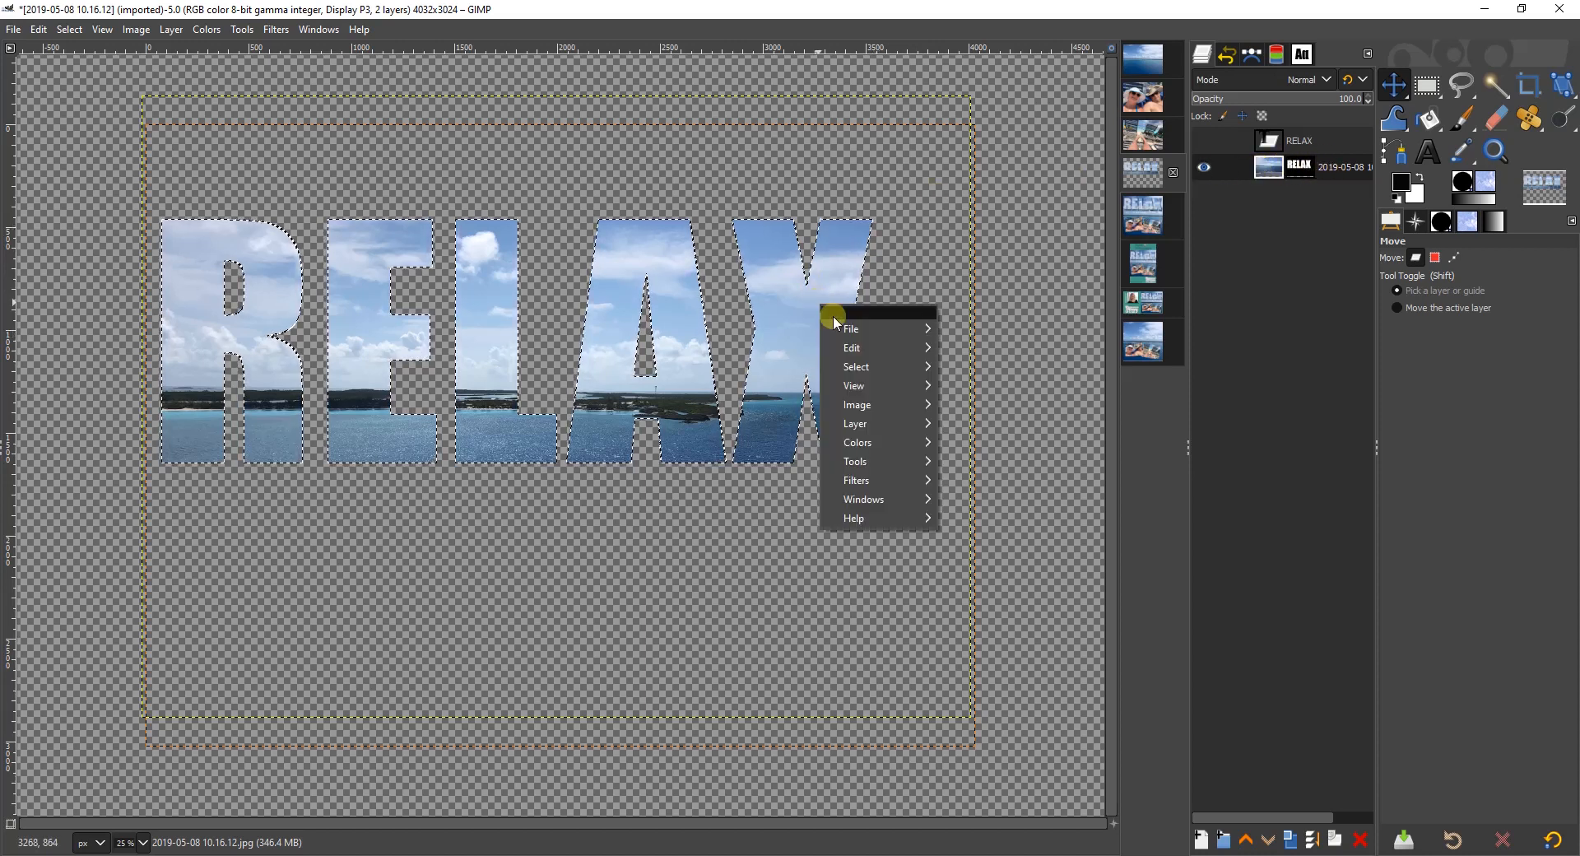
pyautogui.moveTo(875, 347)
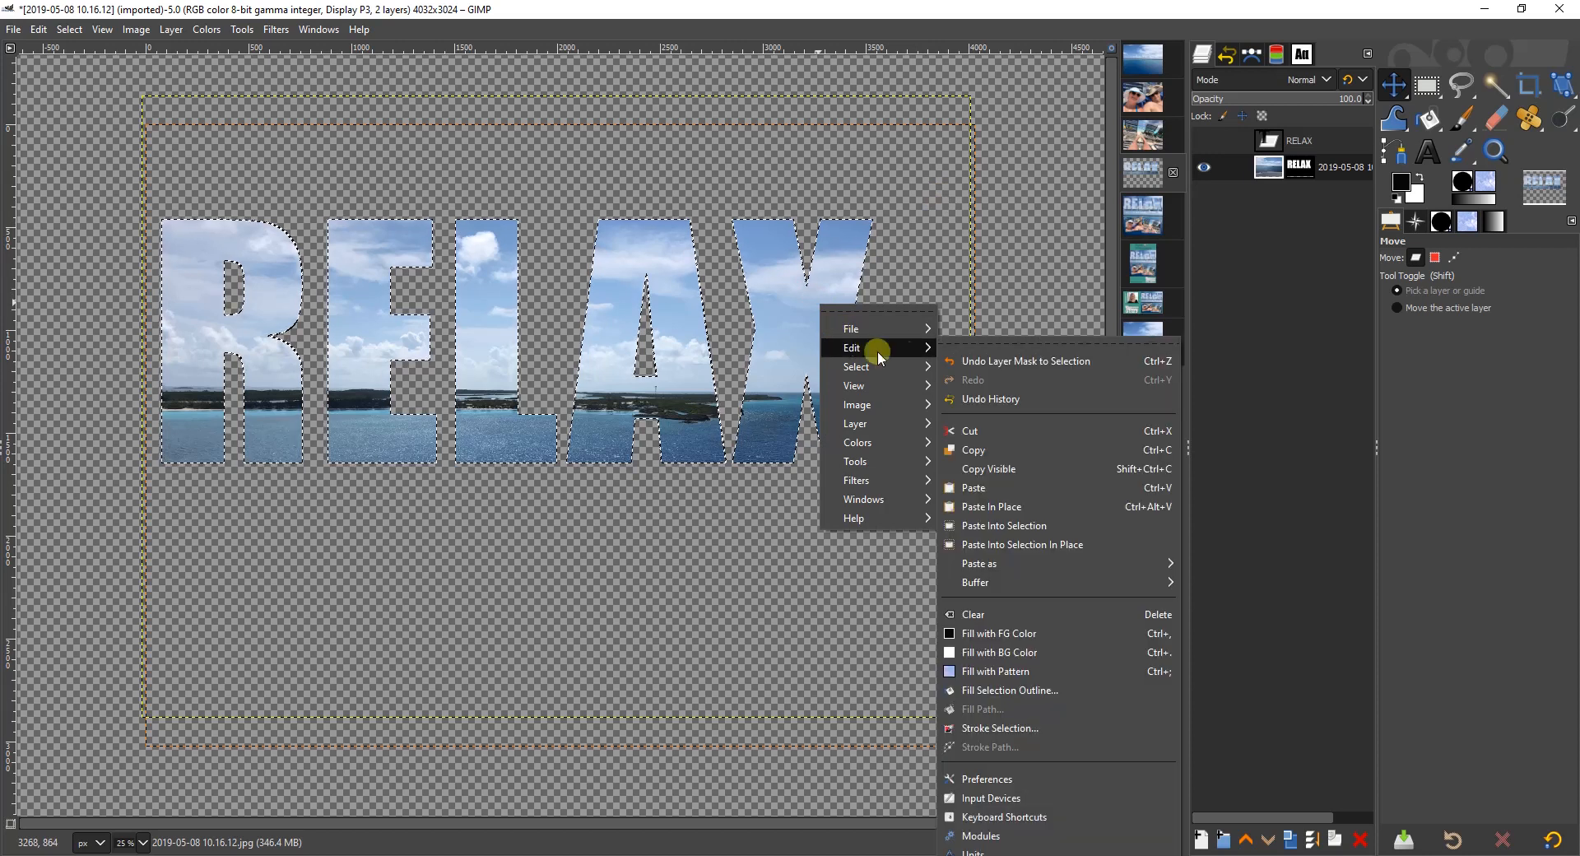
pyautogui.click(964, 450)
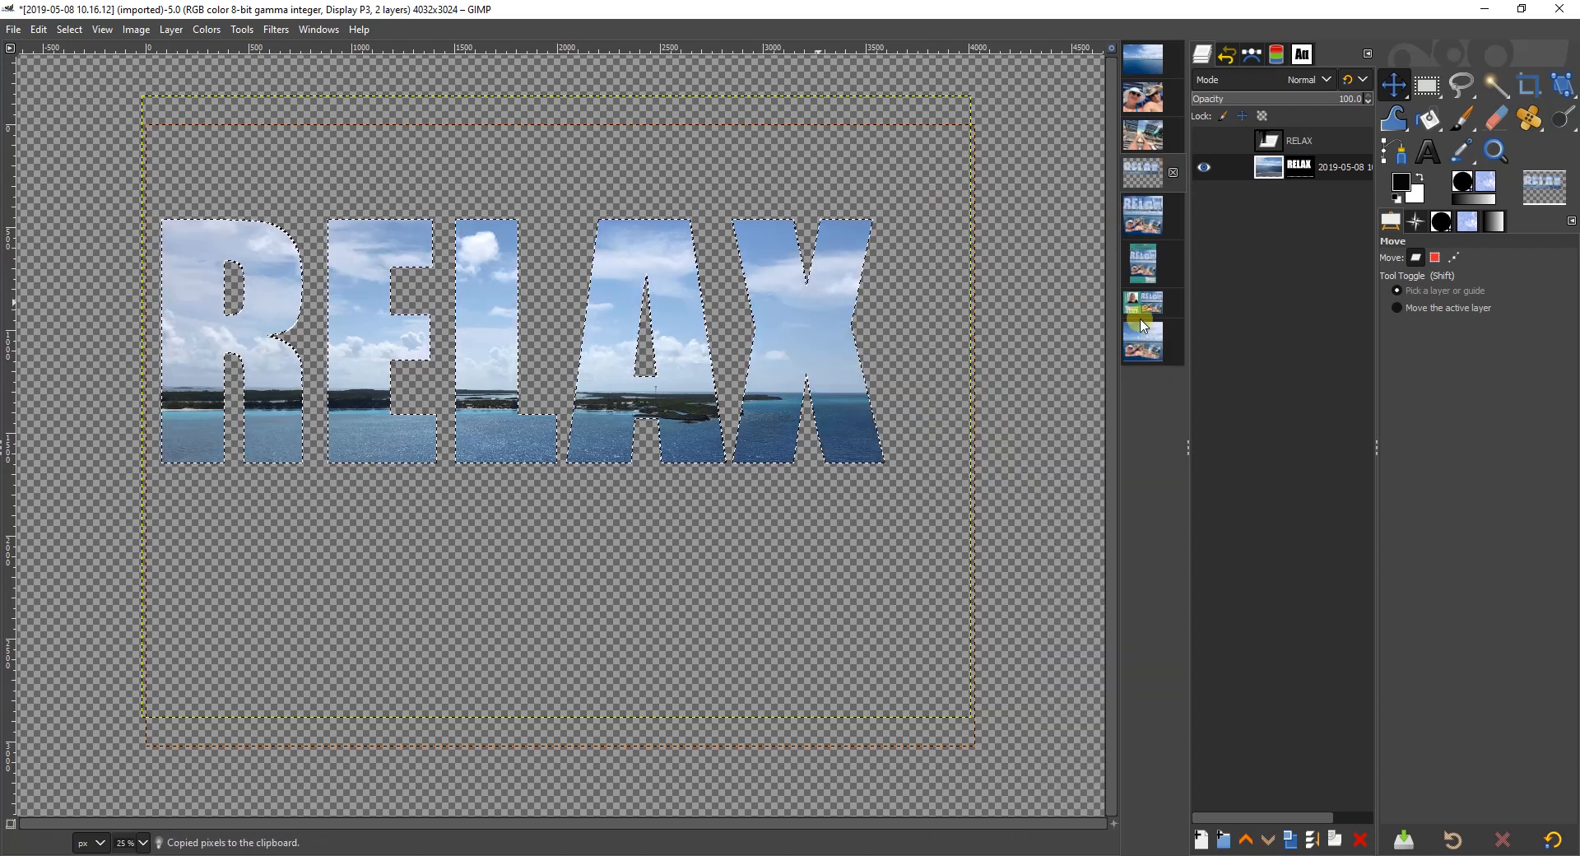
# Step: Paste the copied letters as a new layer in the 3600 x 3600 scrapbook layout and move them up over the sky
pyautogui.click(1151, 325)
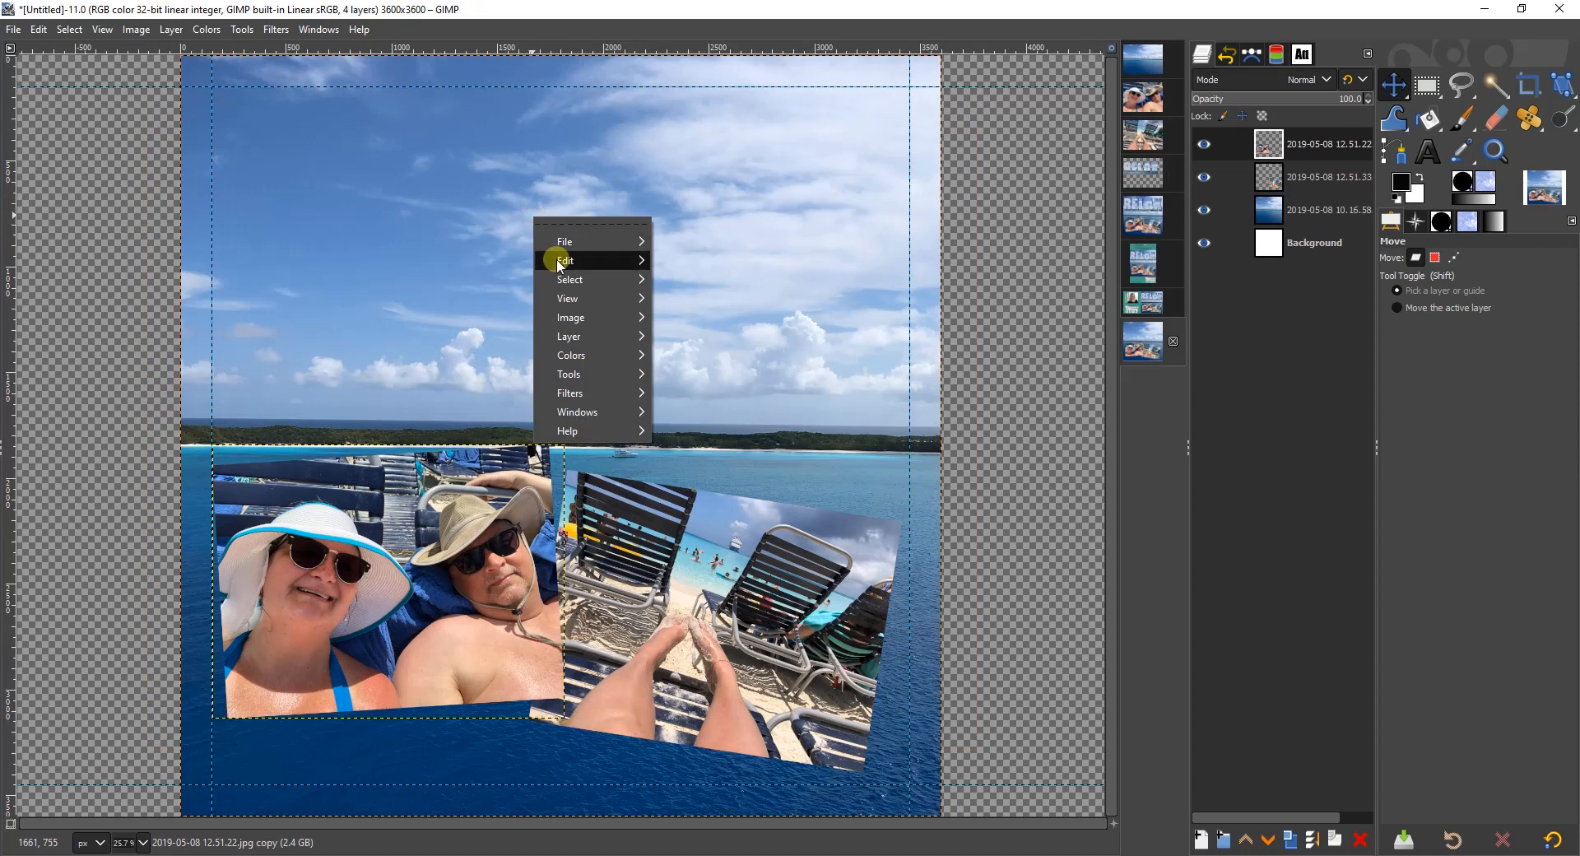
pyautogui.moveTo(562, 262)
pyautogui.moveTo(705, 477)
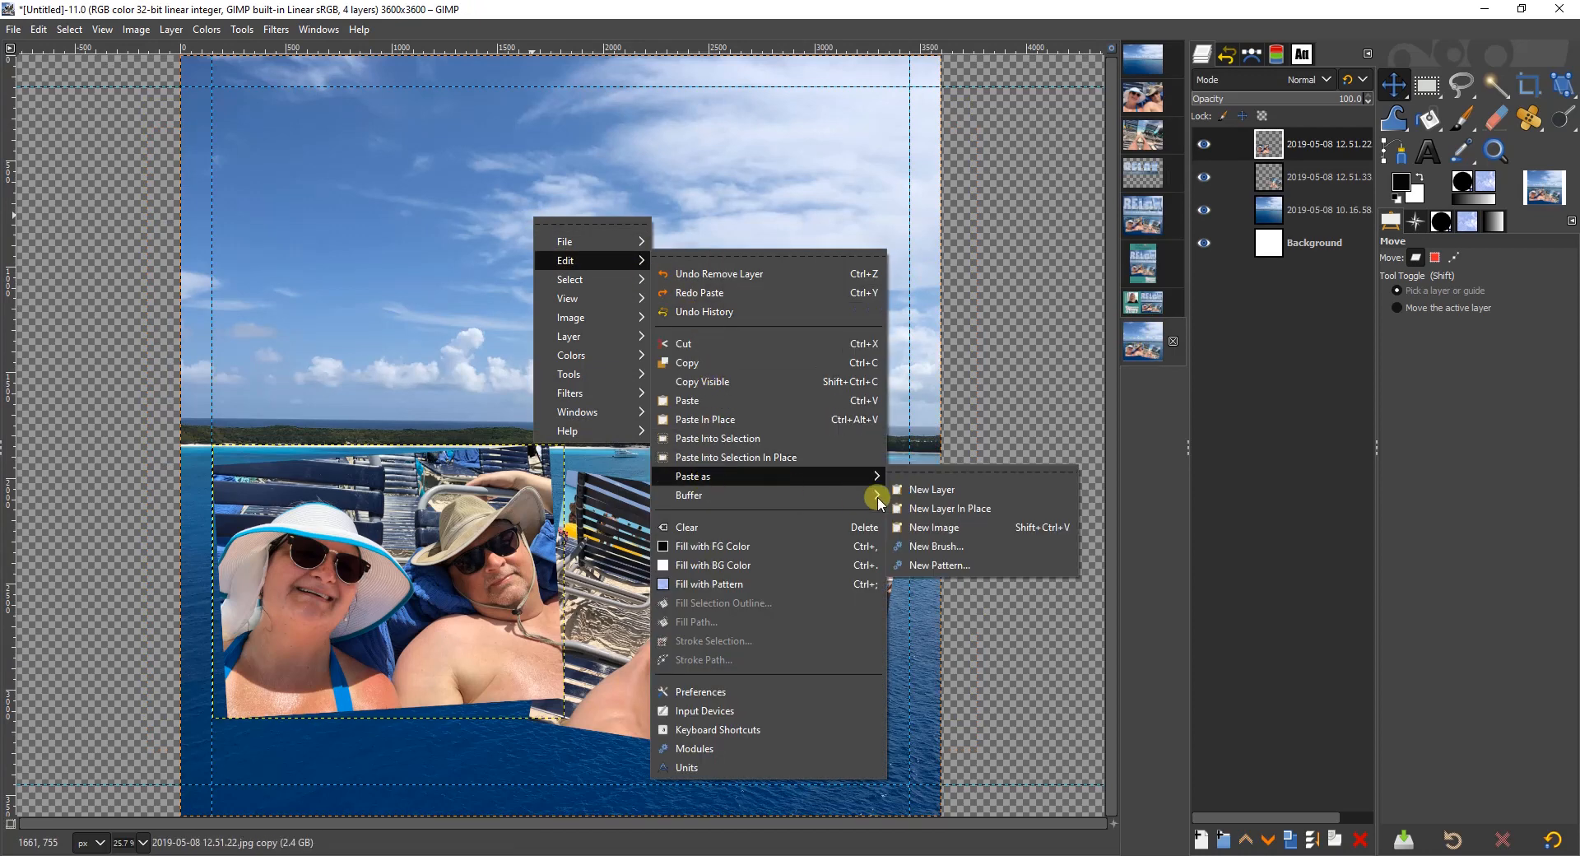
pyautogui.click(925, 490)
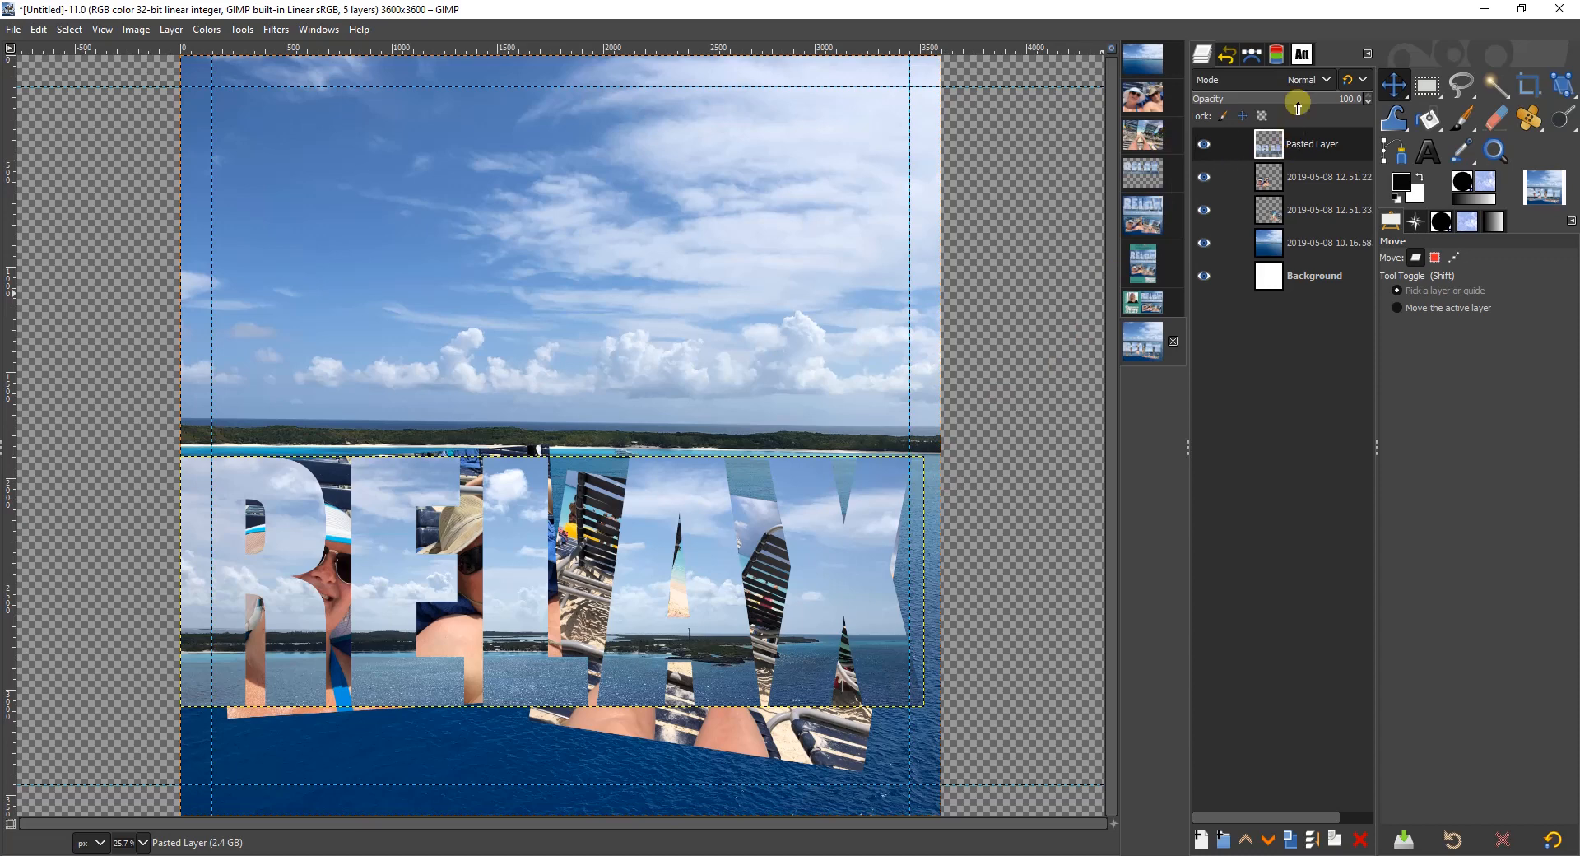
pyautogui.moveTo(639, 543); pyautogui.dragTo(653, 243)
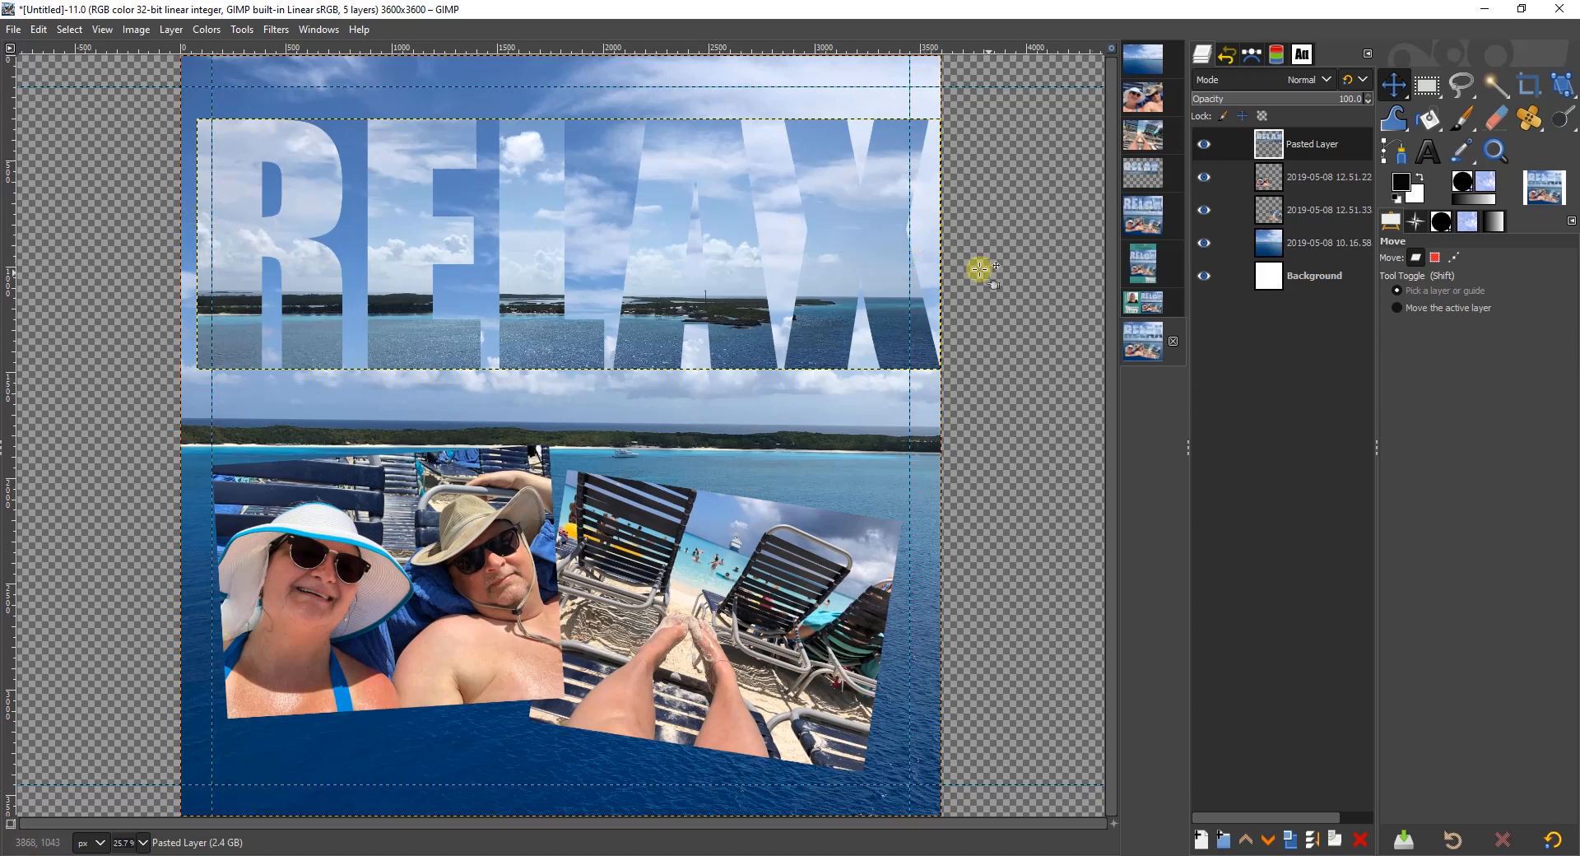
# Step: Scale the pasted RELAX layer to 3175 x 1070 px with its proportions kept and center it between the vertical guides
pyautogui.click(1566, 89)
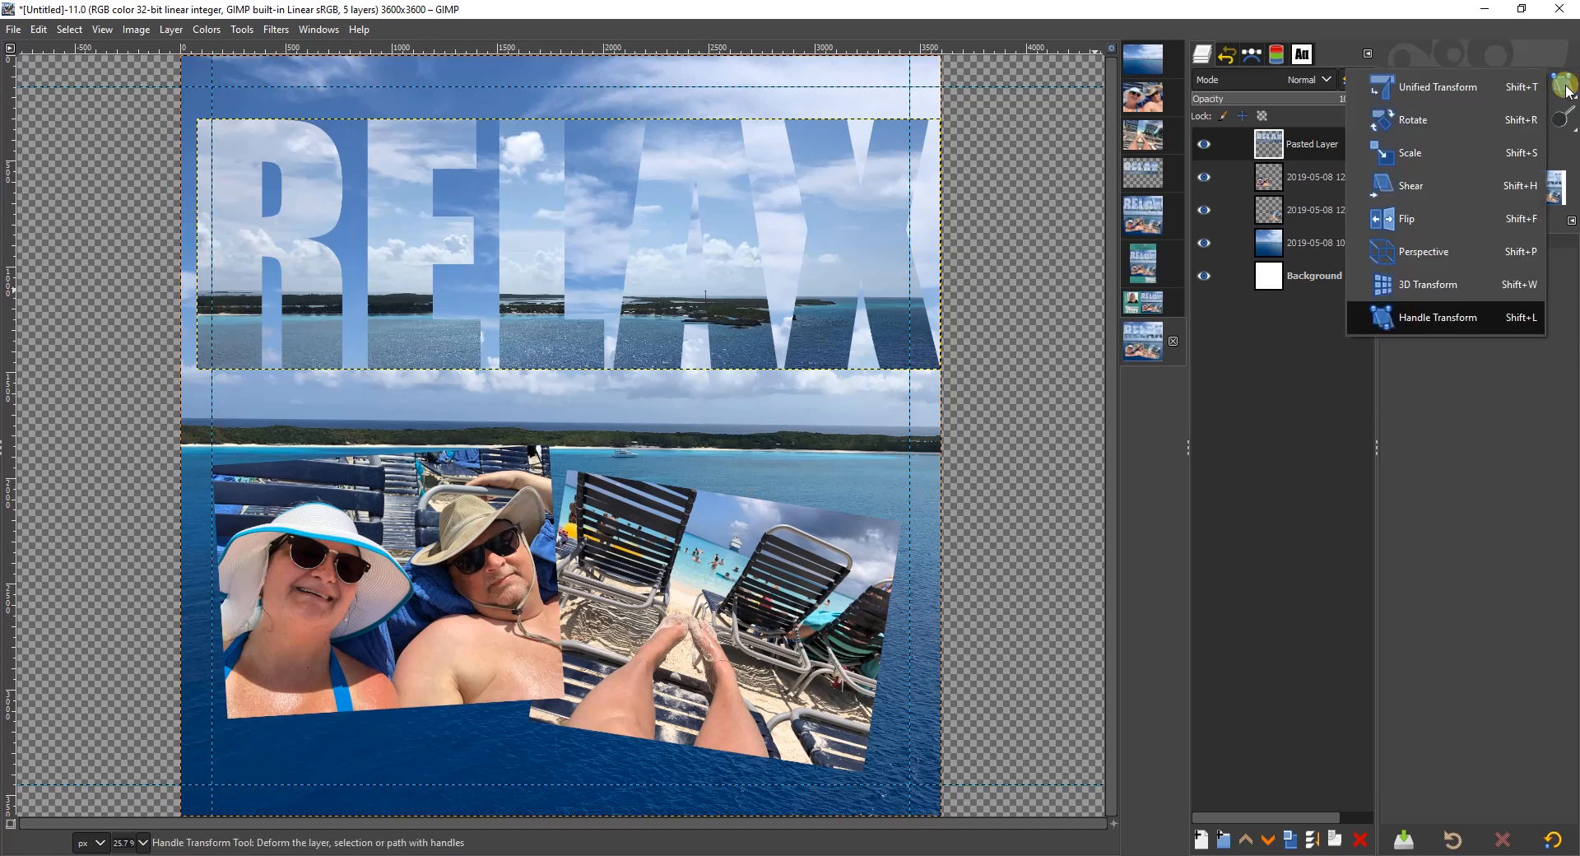
pyautogui.click(1426, 156)
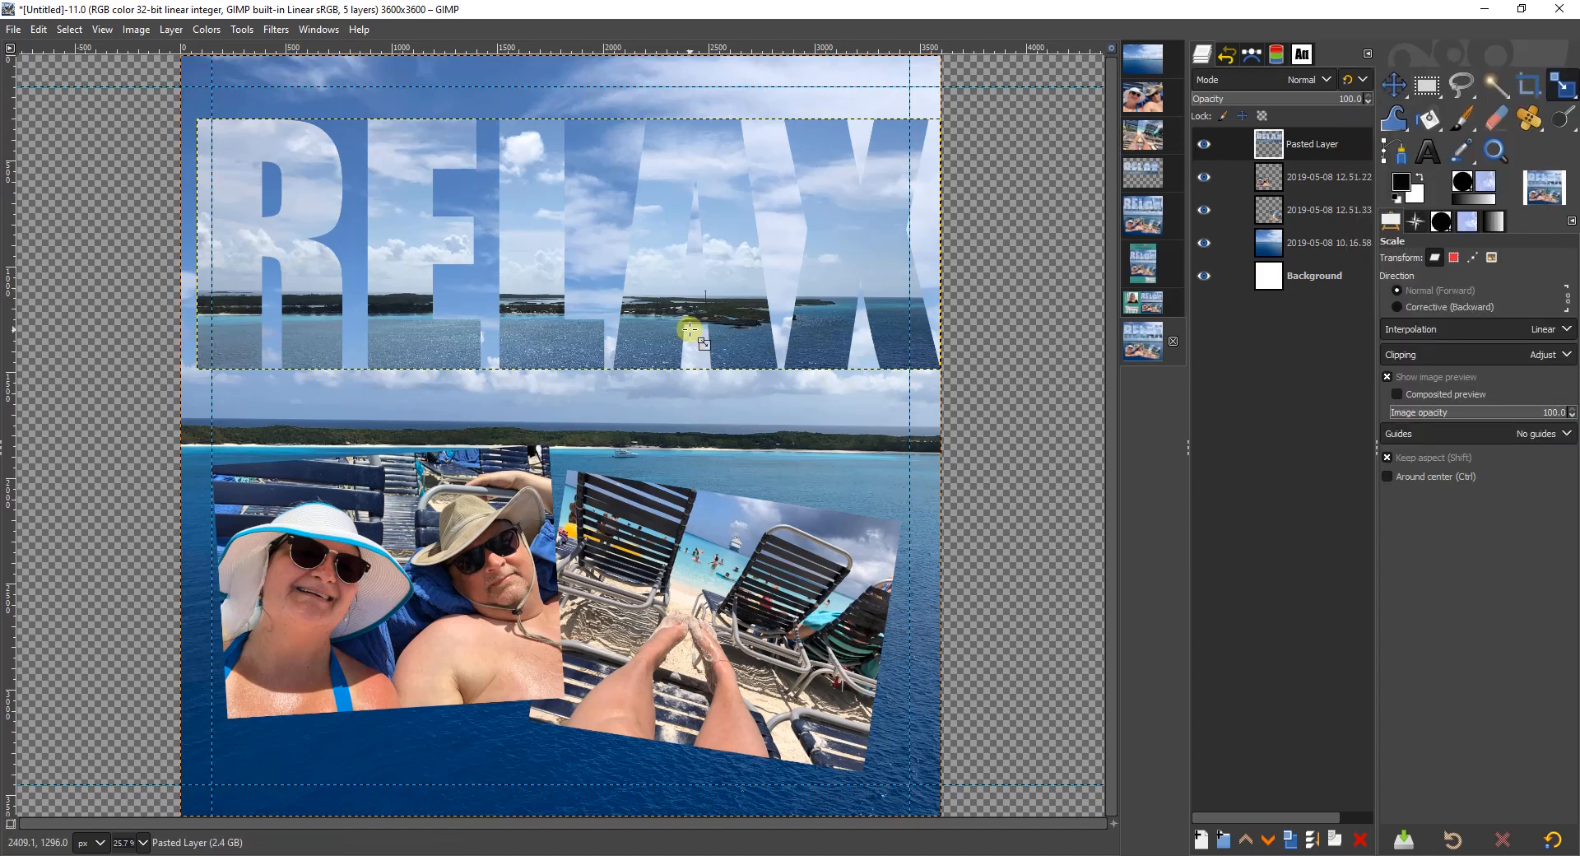
pyautogui.click(733, 307)
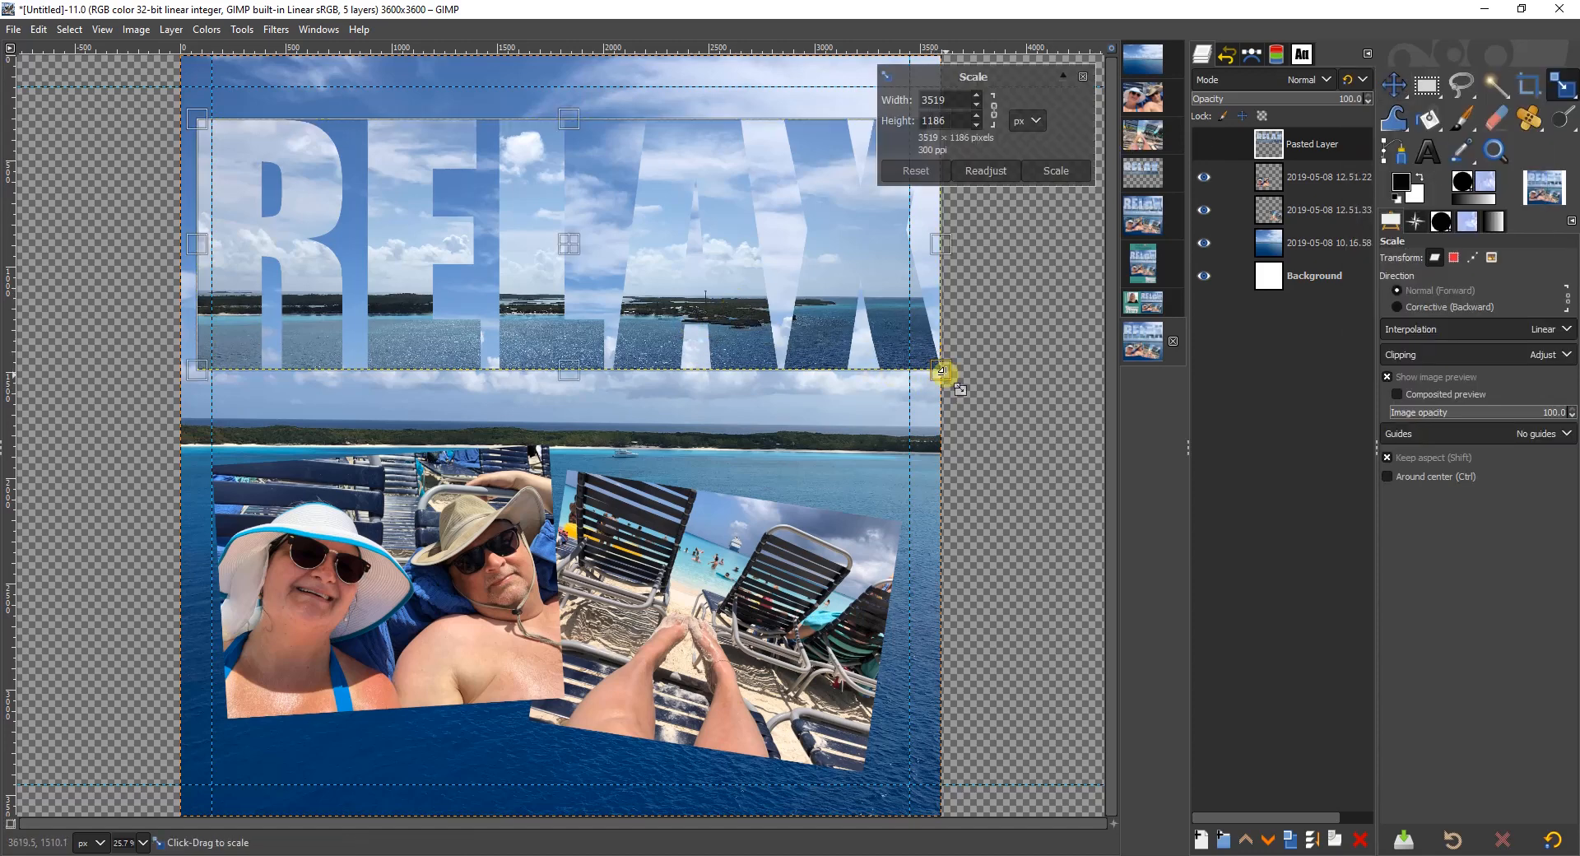
pyautogui.moveTo(942, 372); pyautogui.dragTo(870, 347)
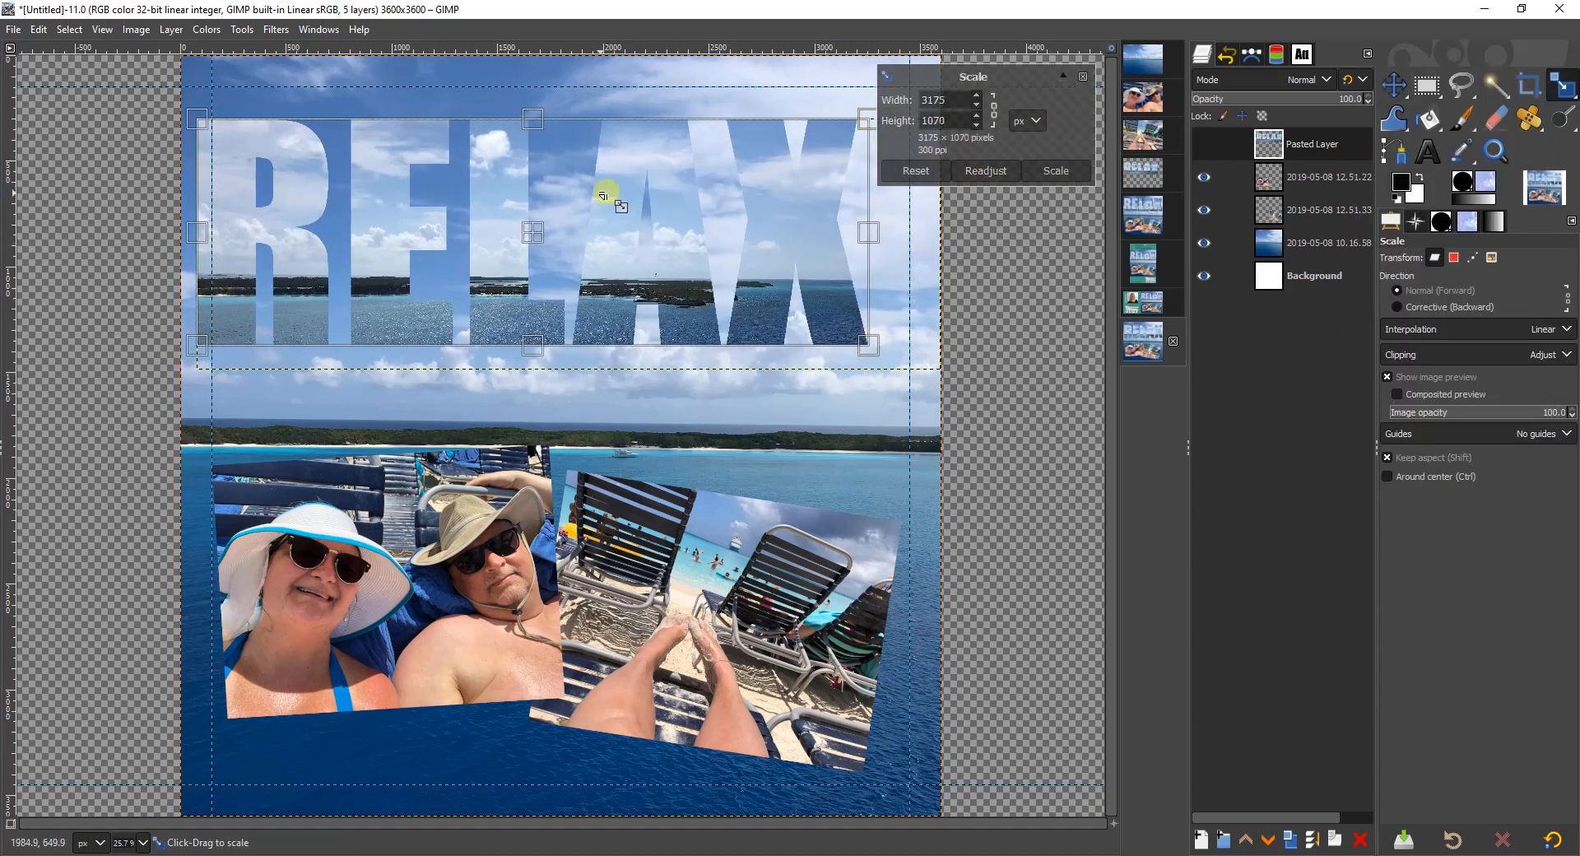
pyautogui.moveTo(546, 246); pyautogui.dragTo(575, 240)
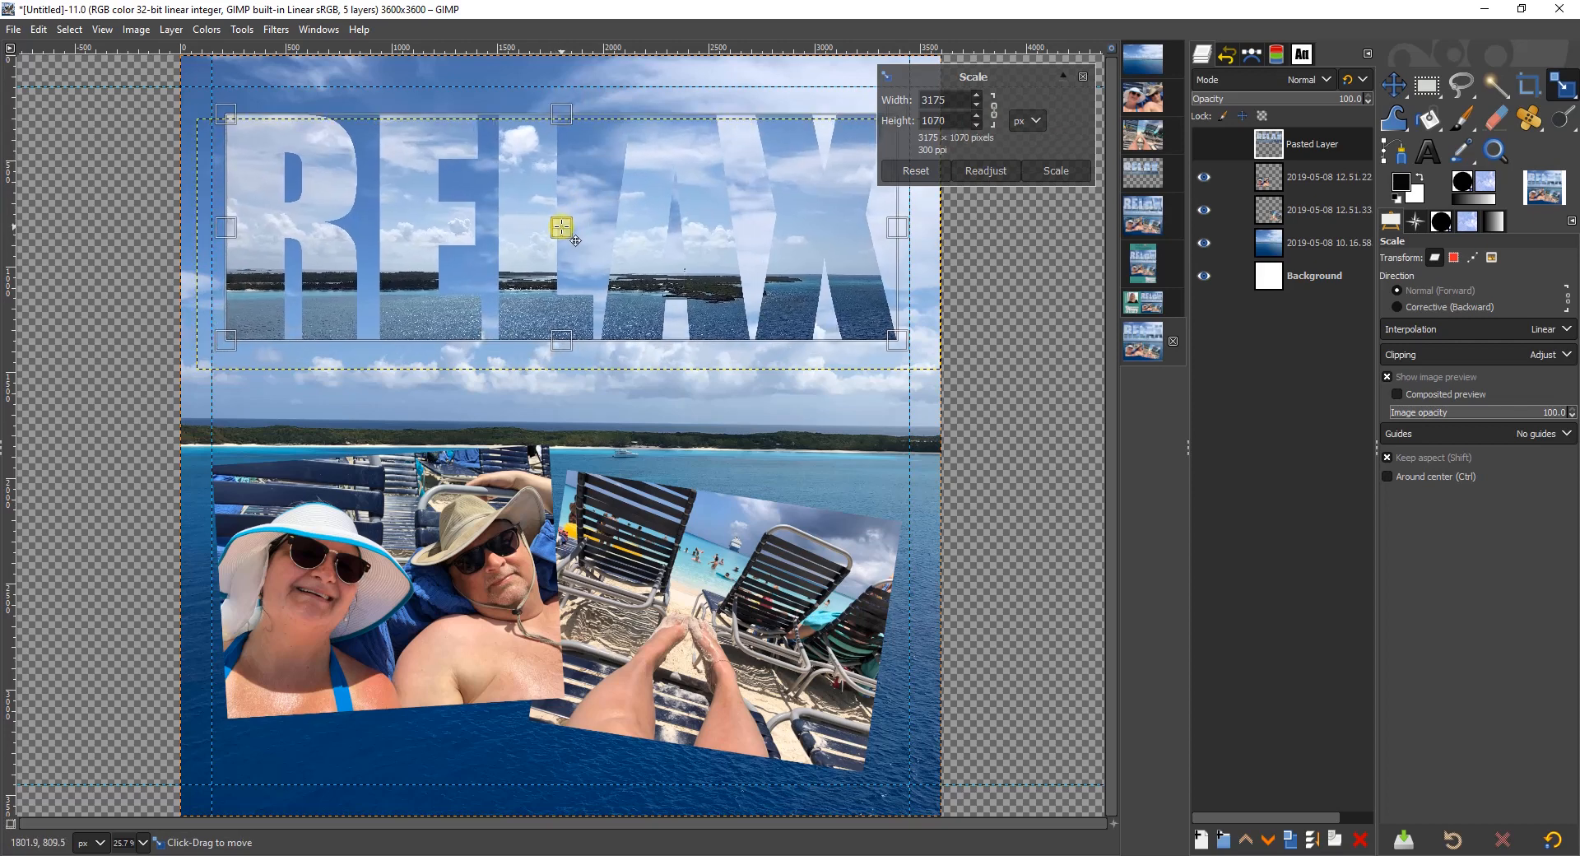
pyautogui.click(1060, 171)
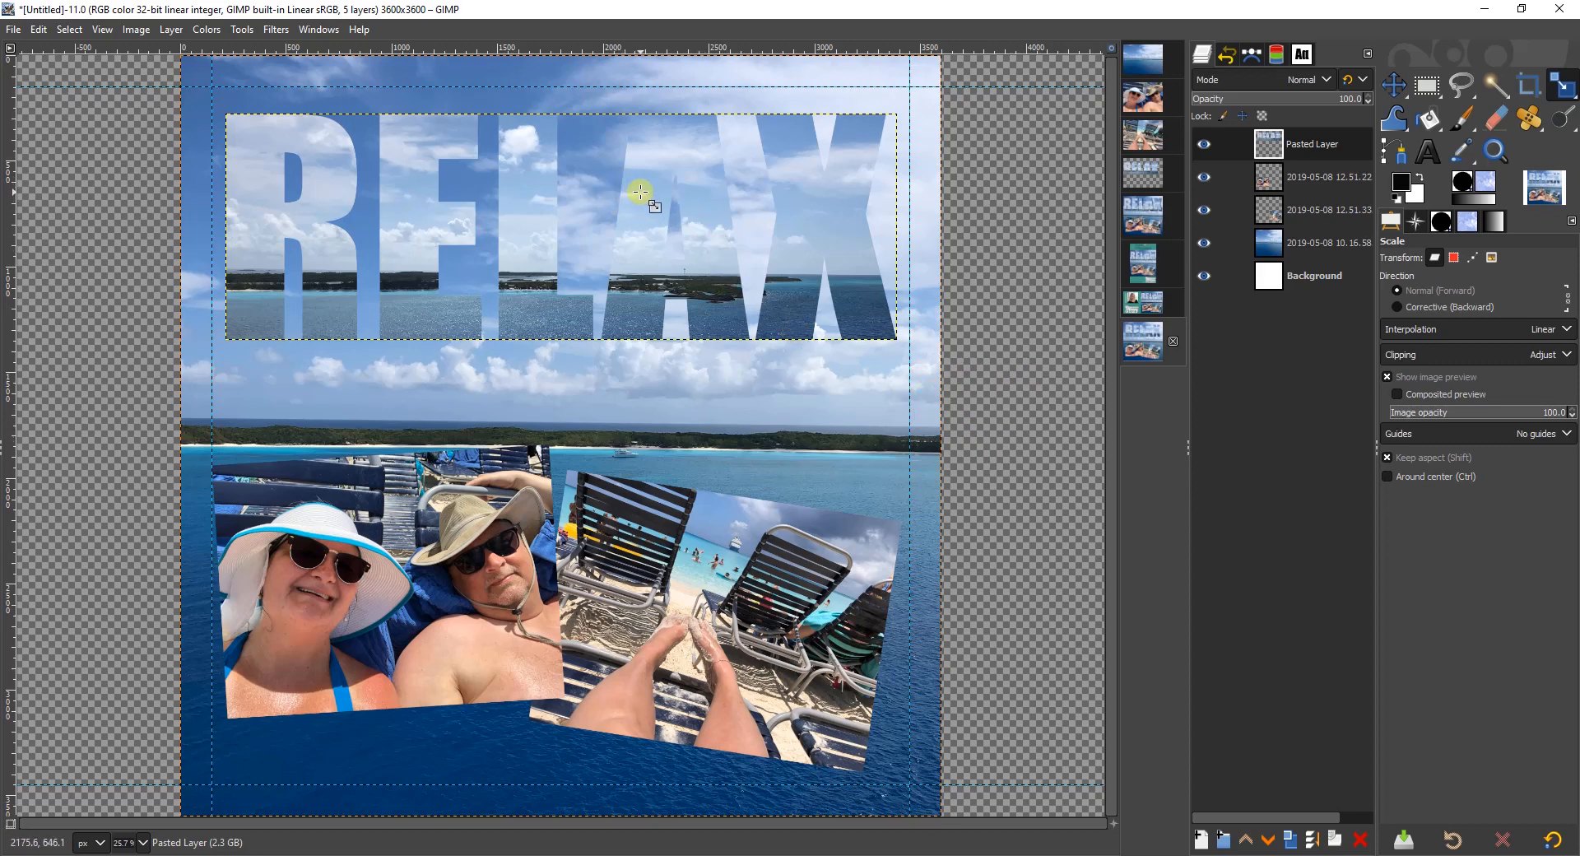
# Step: Select the pasted letters from their alpha and add a new transparent layer directly beneath the Pasted Layer
pyautogui.rightClick(1320, 143)
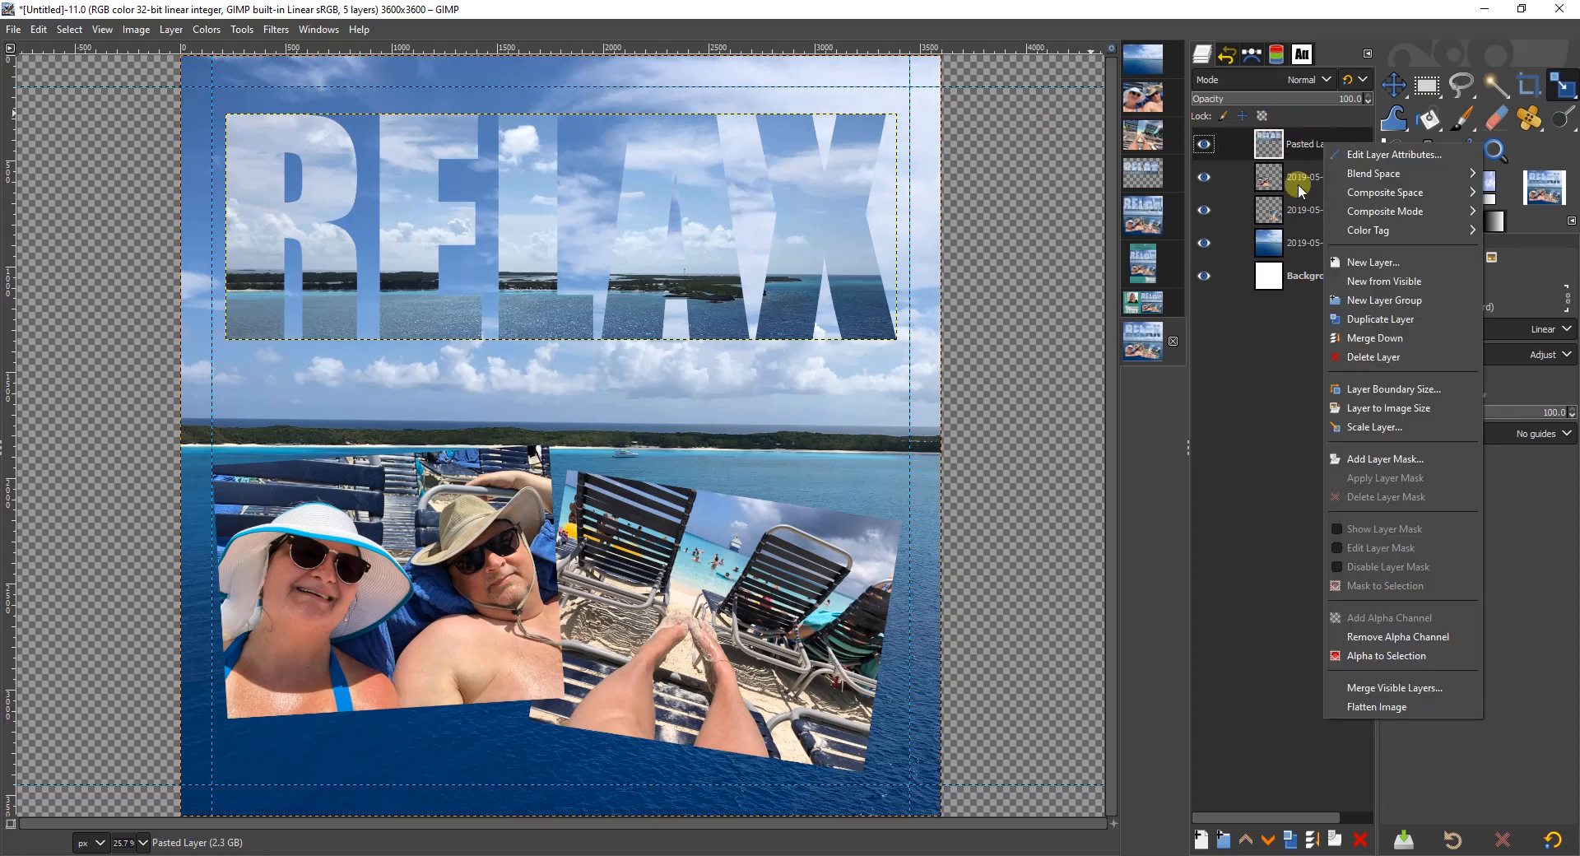
pyautogui.click(1396, 659)
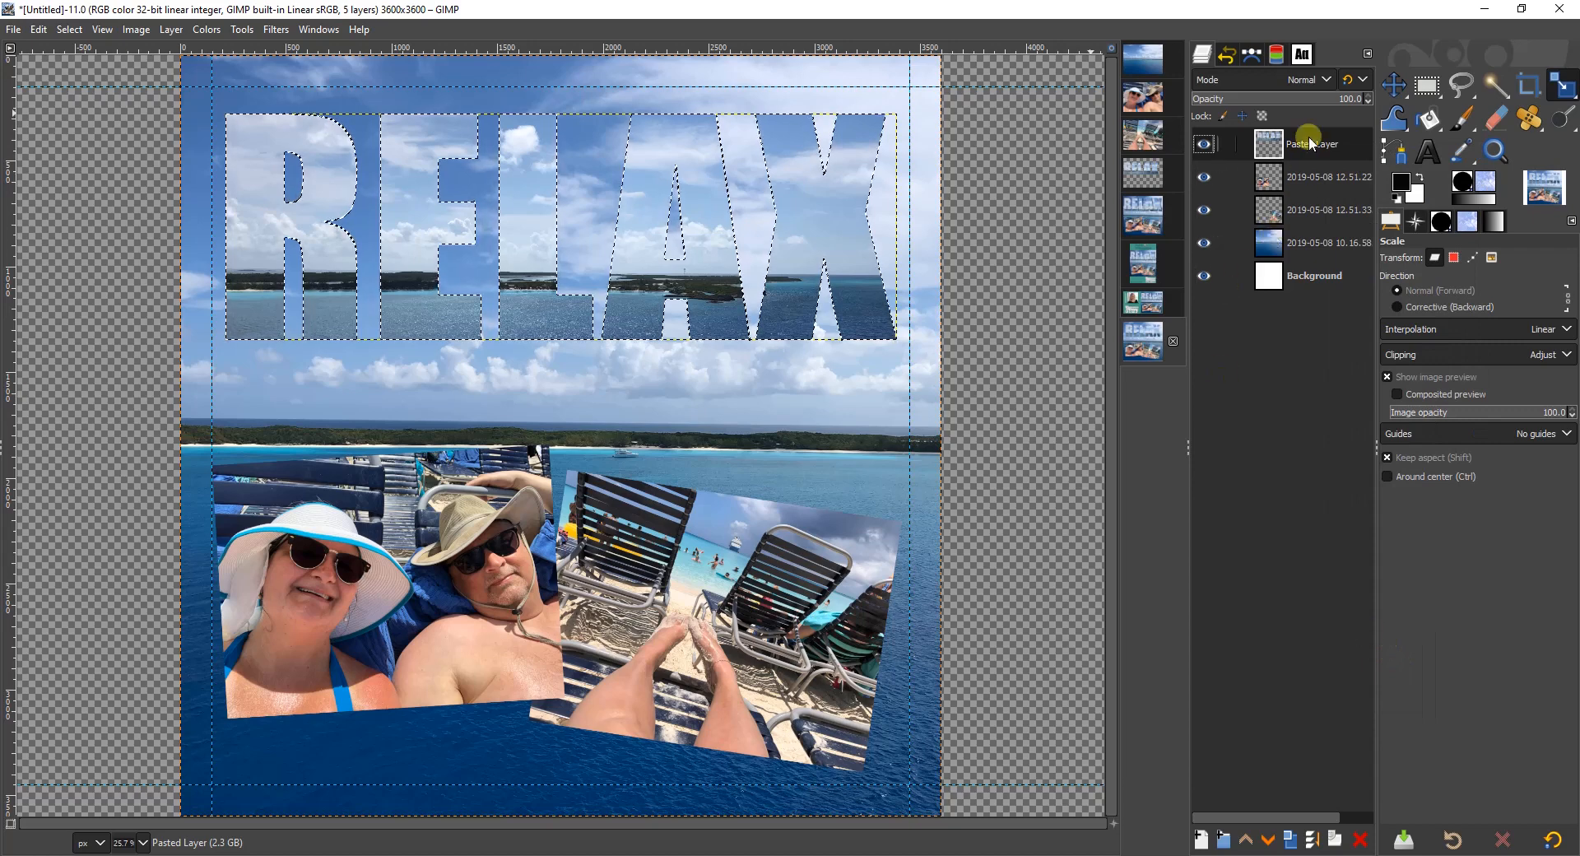
pyautogui.click(1201, 839)
pyautogui.click(1298, 828)
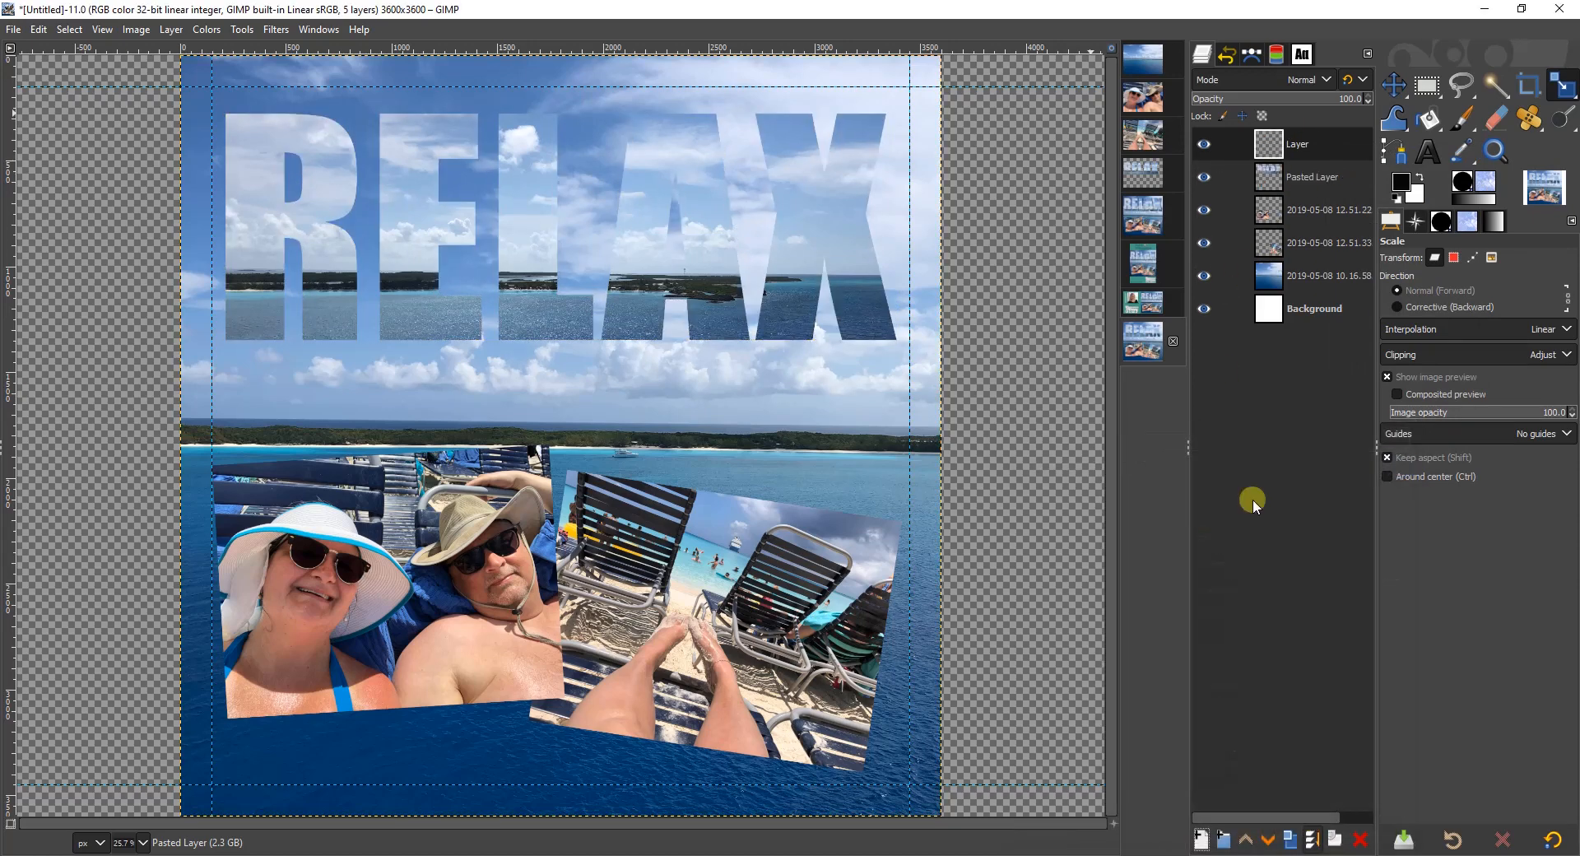
pyautogui.moveTo(1328, 135); pyautogui.dragTo(1327, 186)
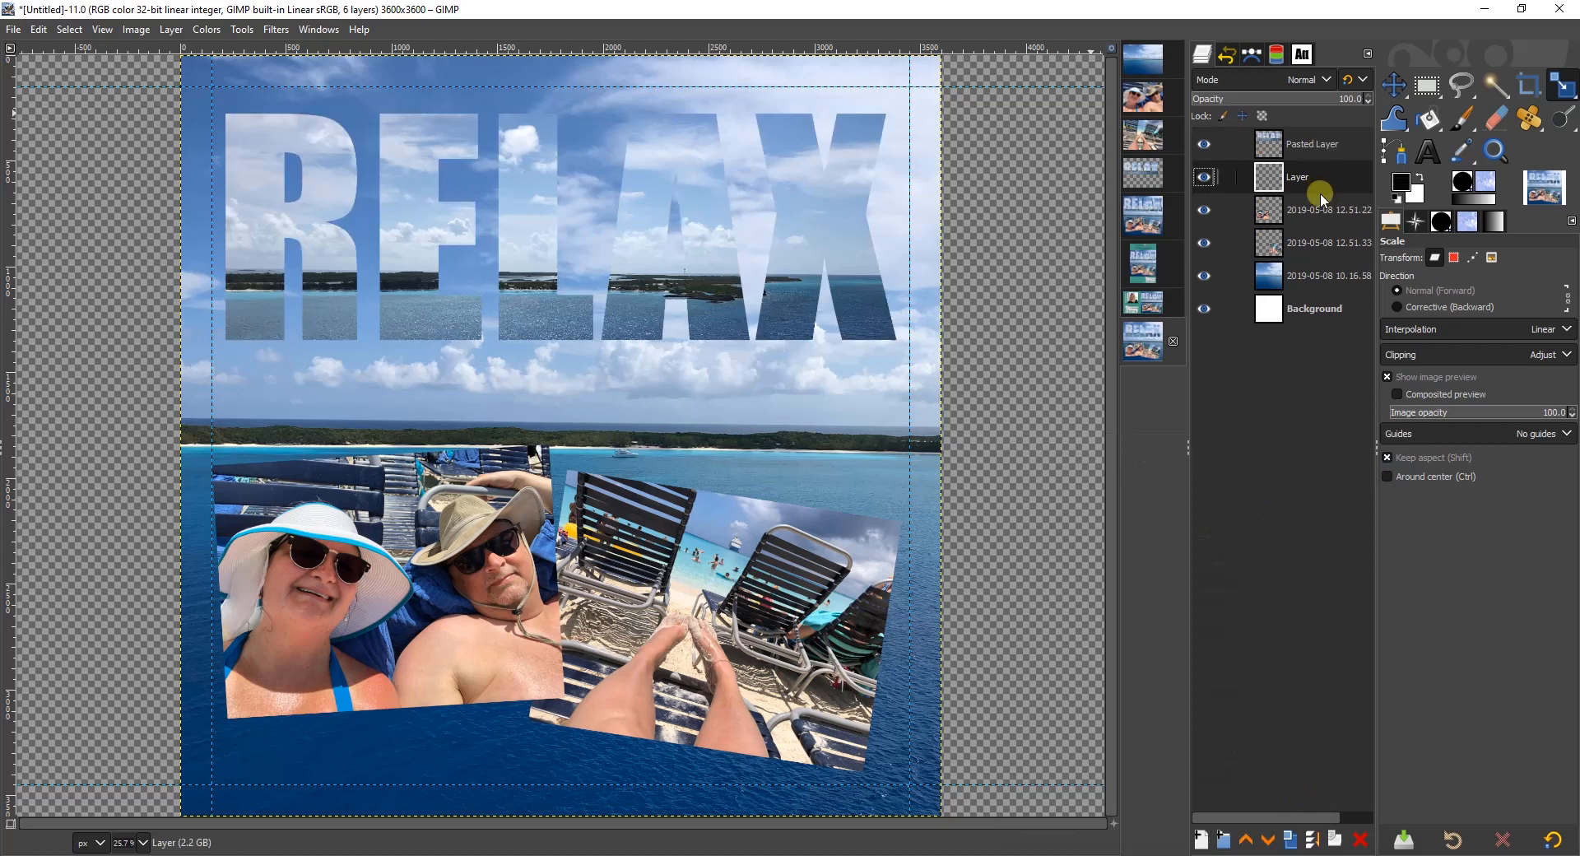
# Step: Fill the whole letter selection with black on the new layer and hide the Pasted Layer above it
pyautogui.click(1432, 121)
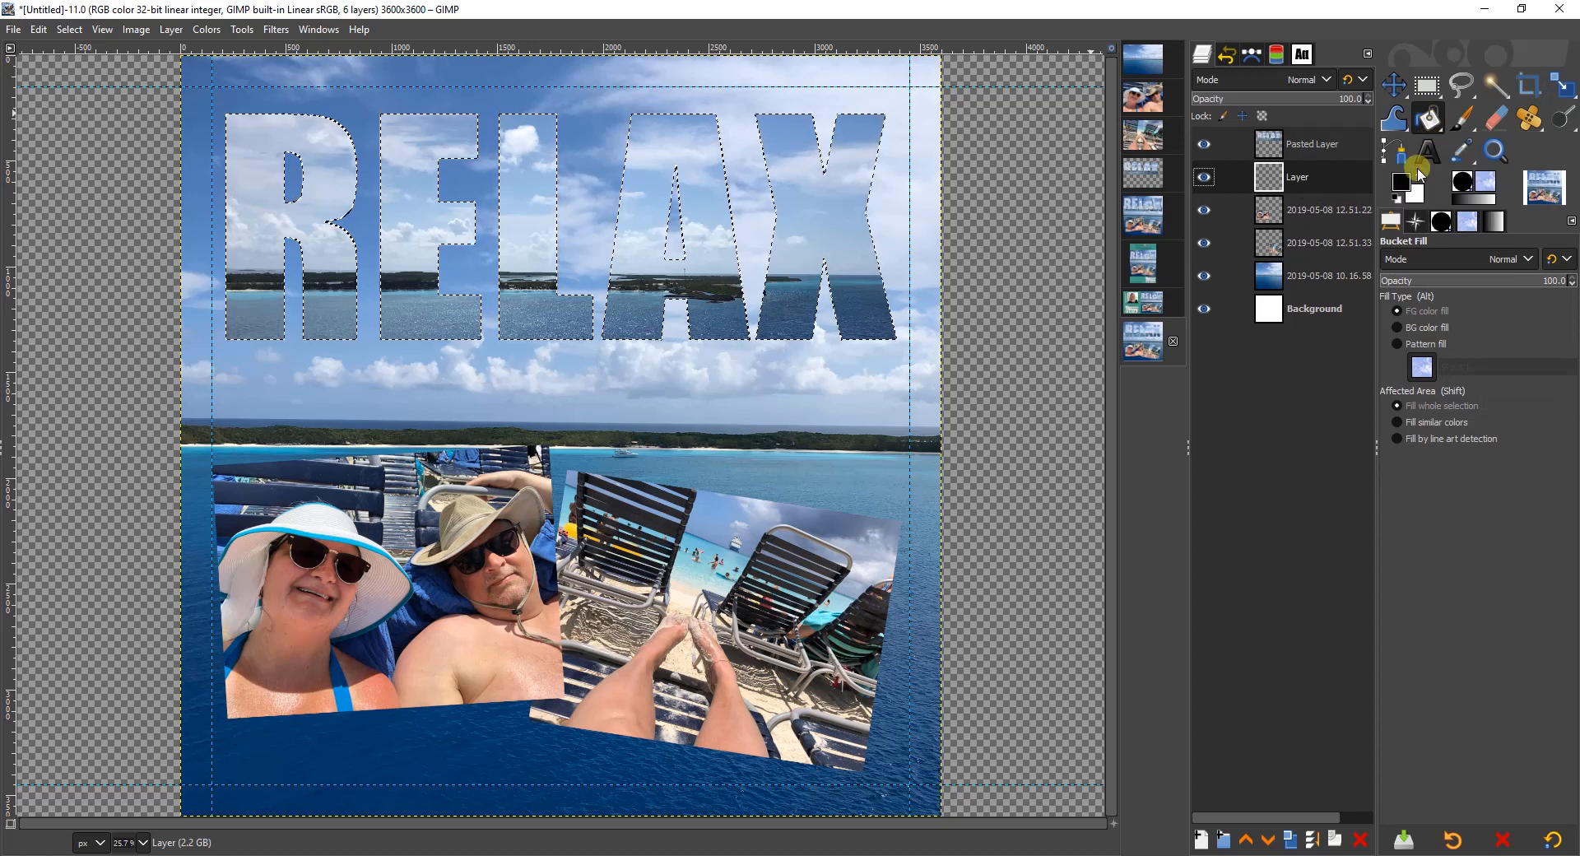
pyautogui.click(1397, 198)
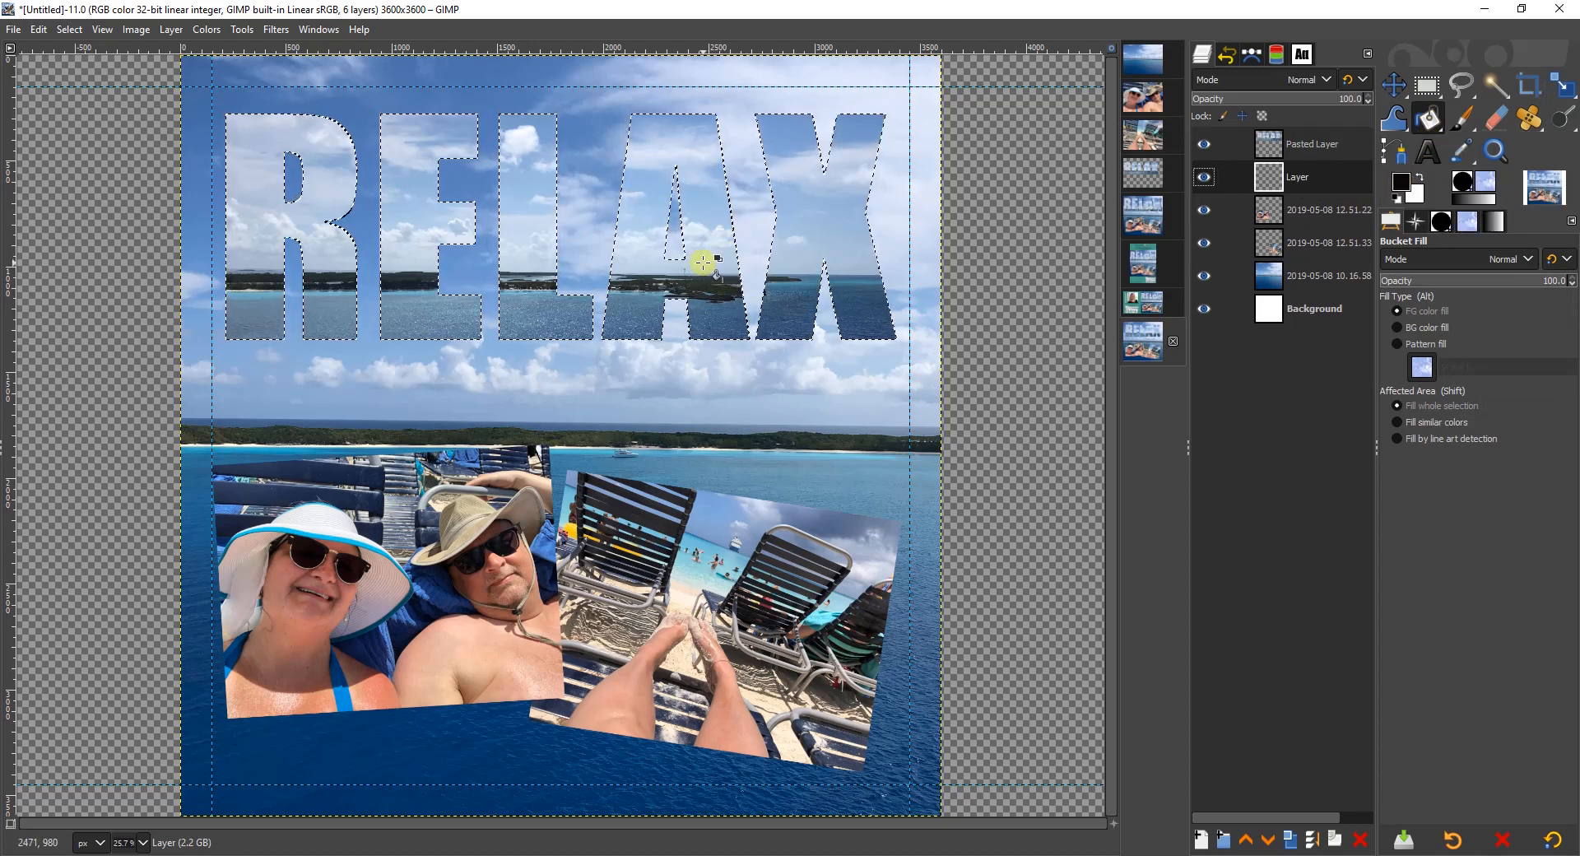
pyautogui.click(703, 263)
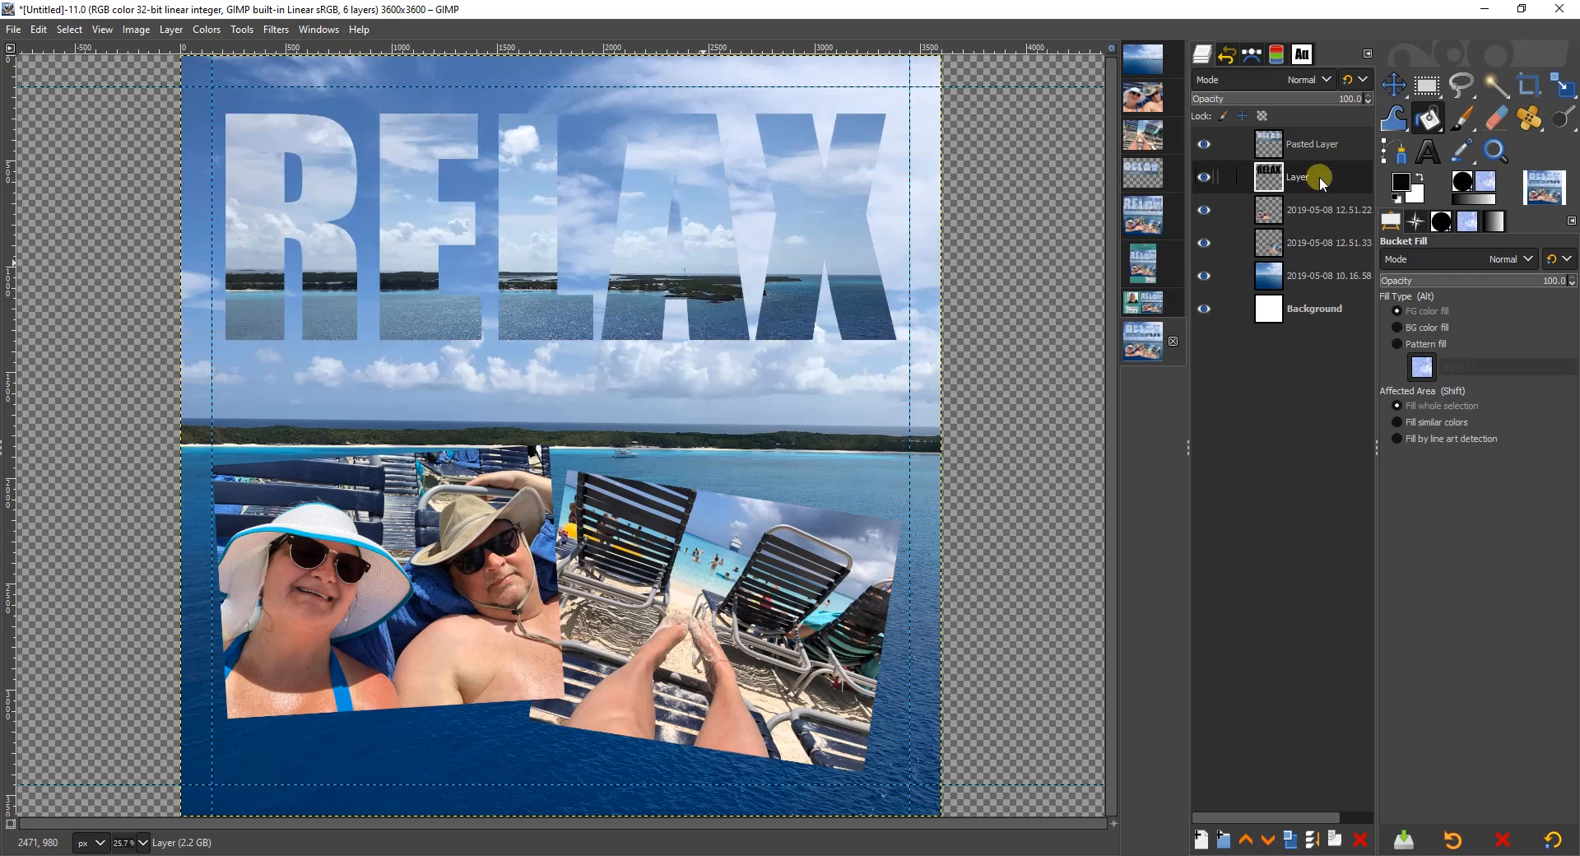
pyautogui.click(1203, 144)
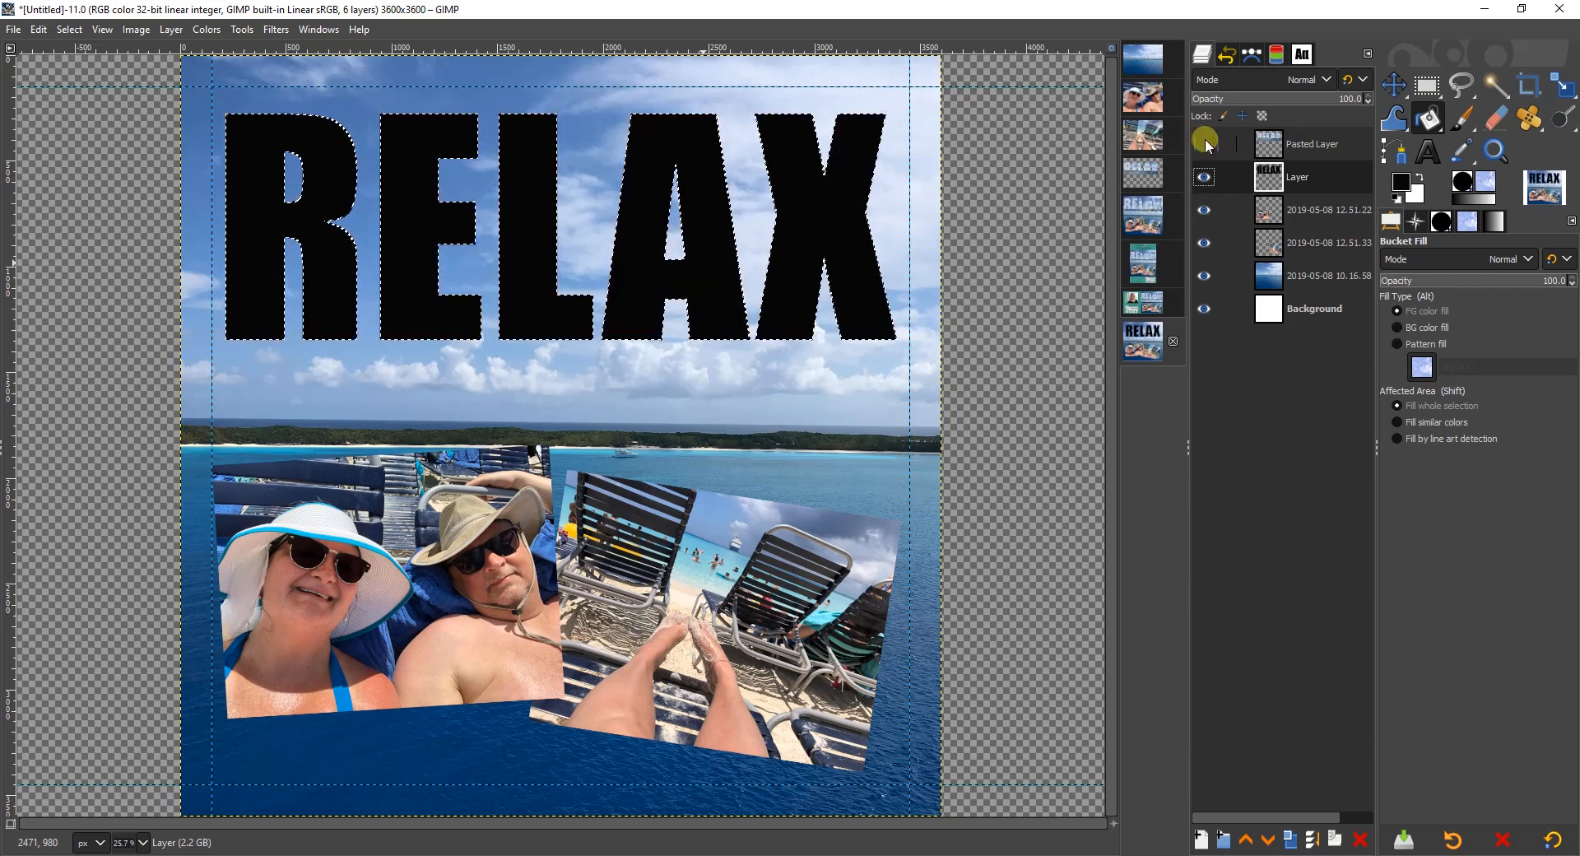
pyautogui.click(1307, 178)
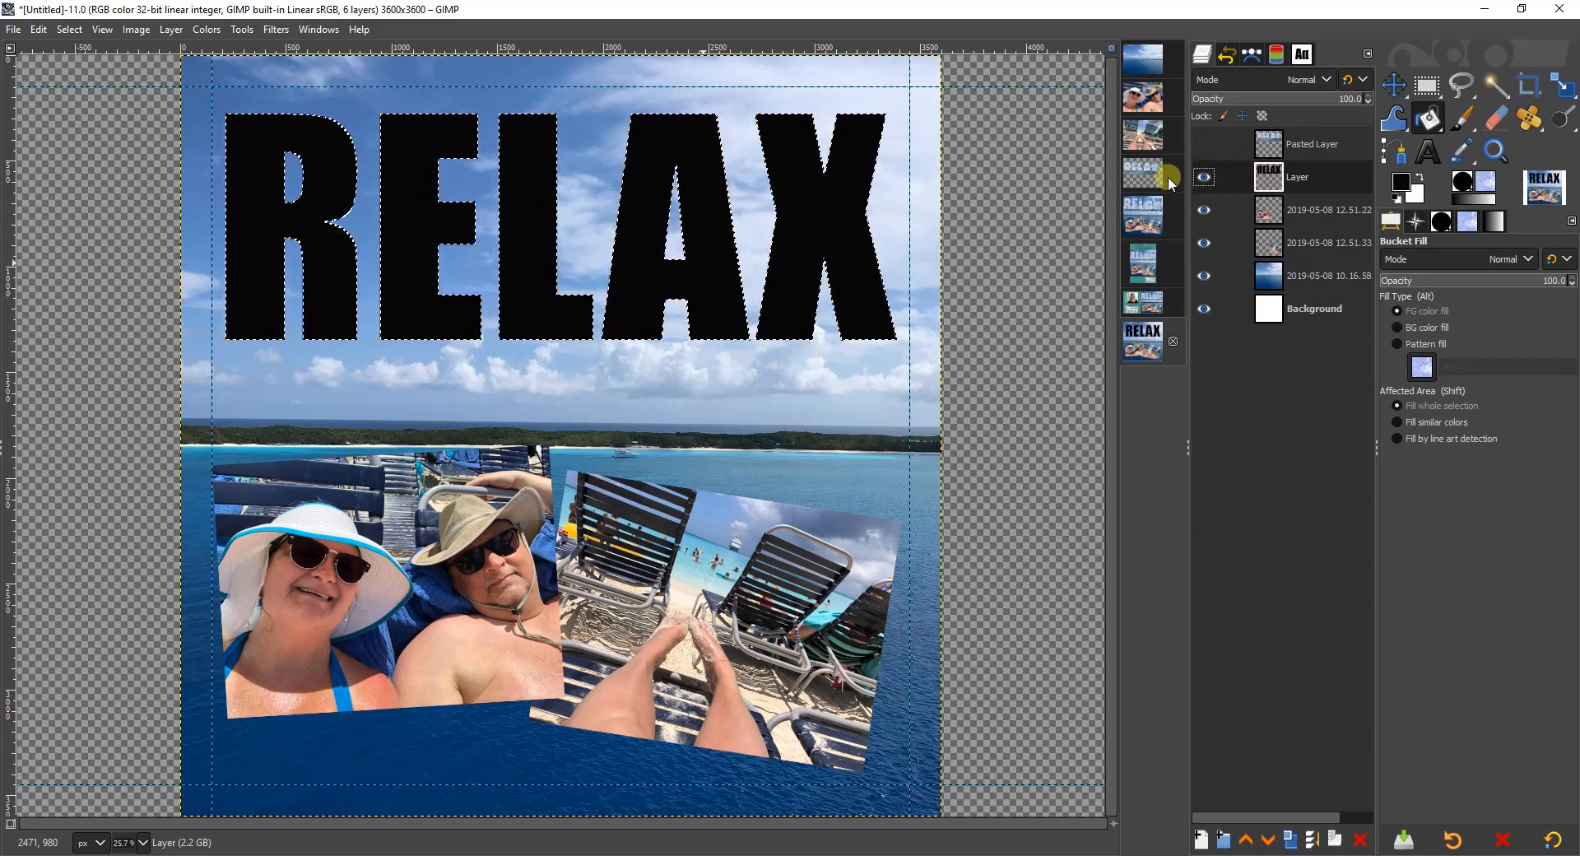
# Step: Clear the selection and apply a Gaussian Blur with Size X and Size Y of 19.42 to the black letter layer
pyautogui.click(70, 29)
pyautogui.click(88, 72)
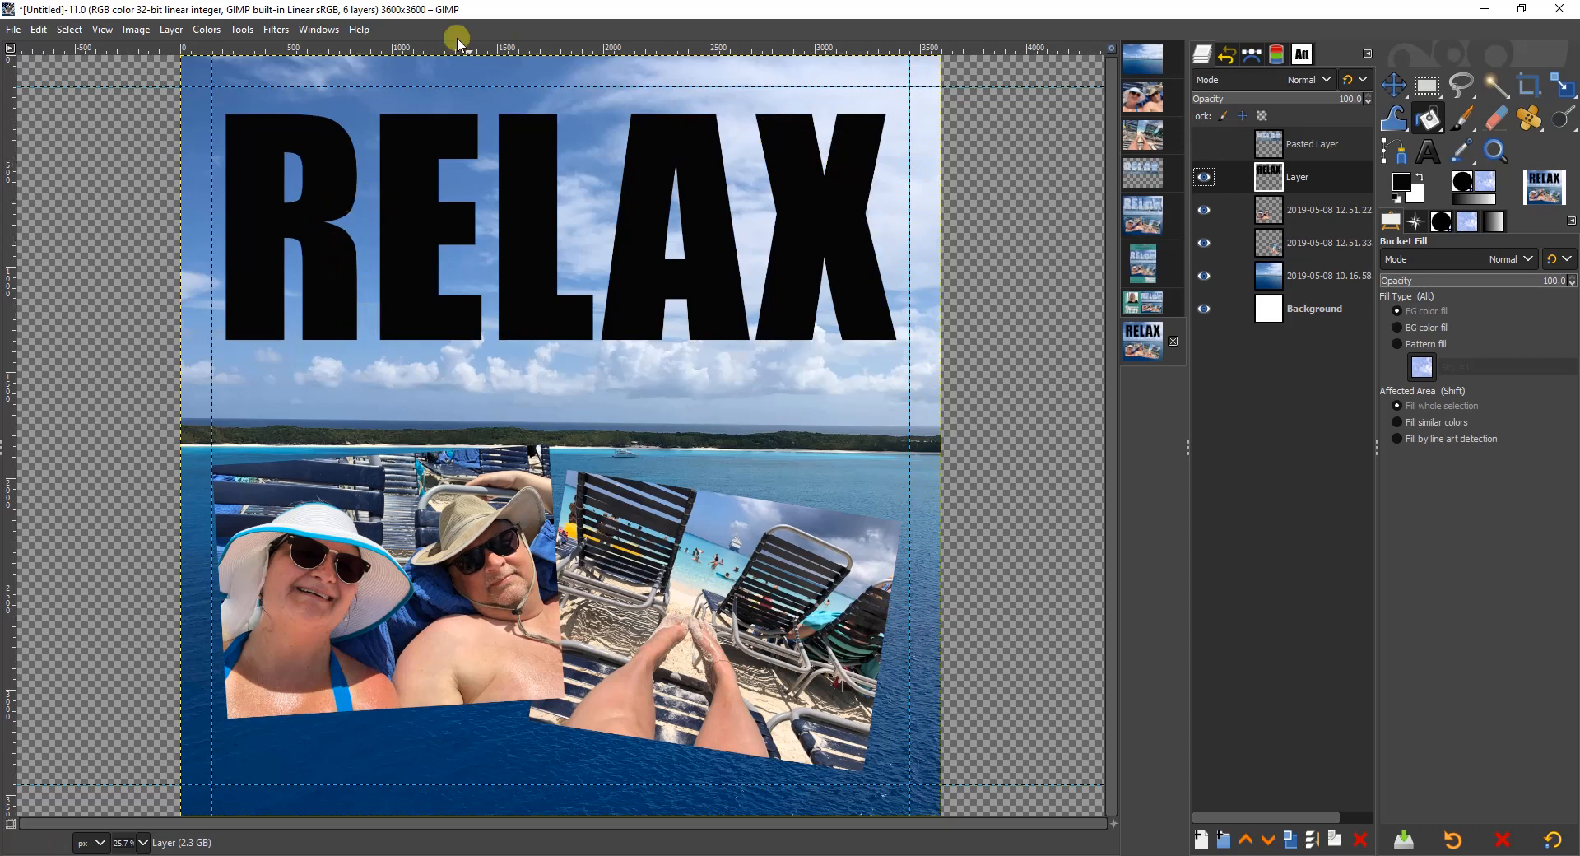
pyautogui.click(276, 33)
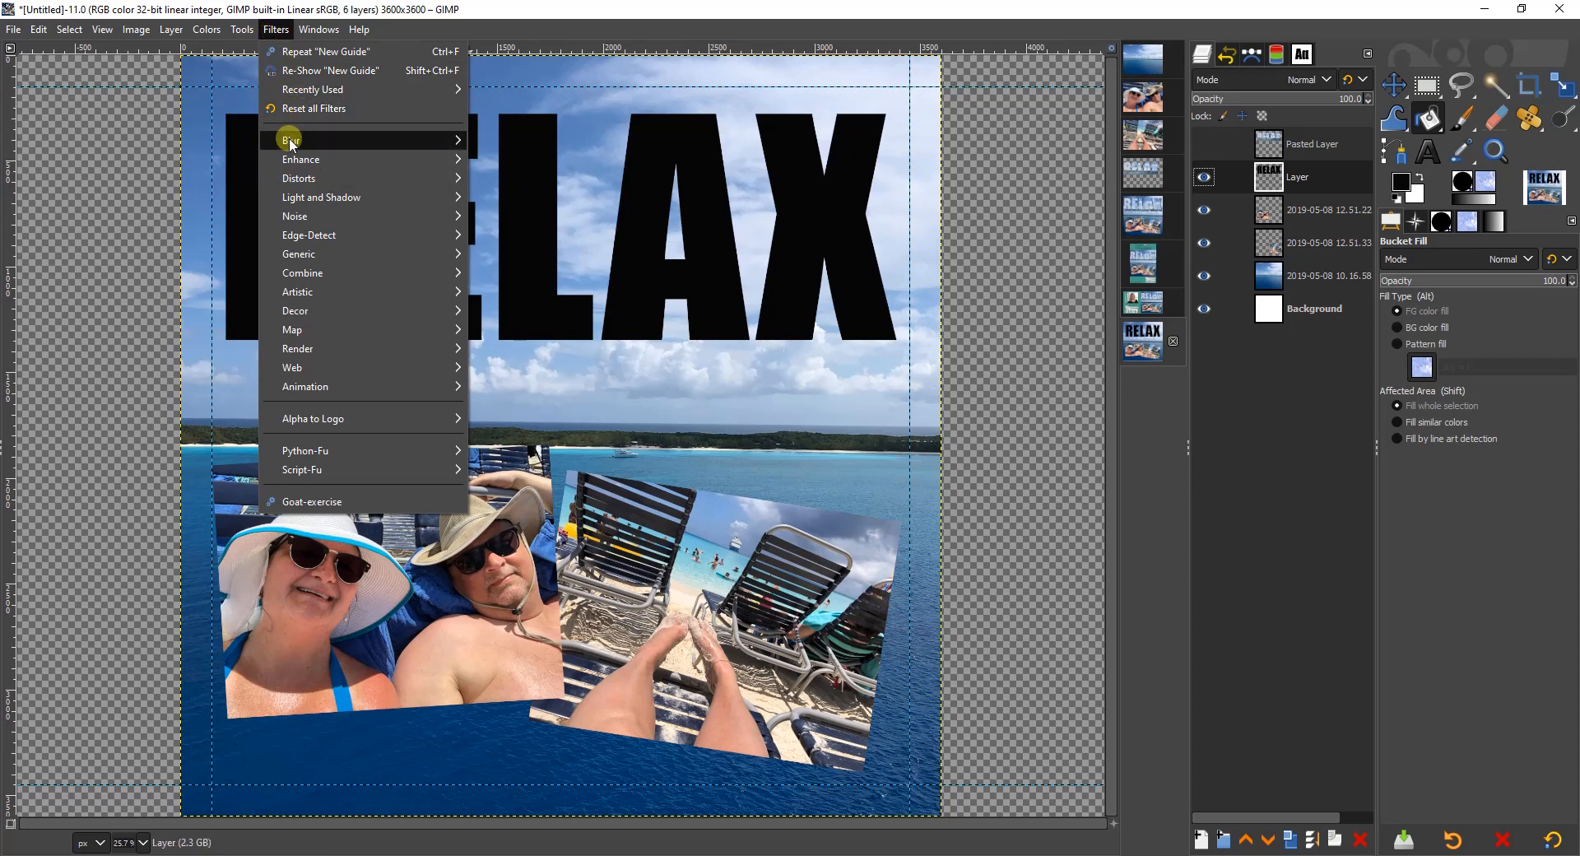
pyautogui.moveTo(411, 141)
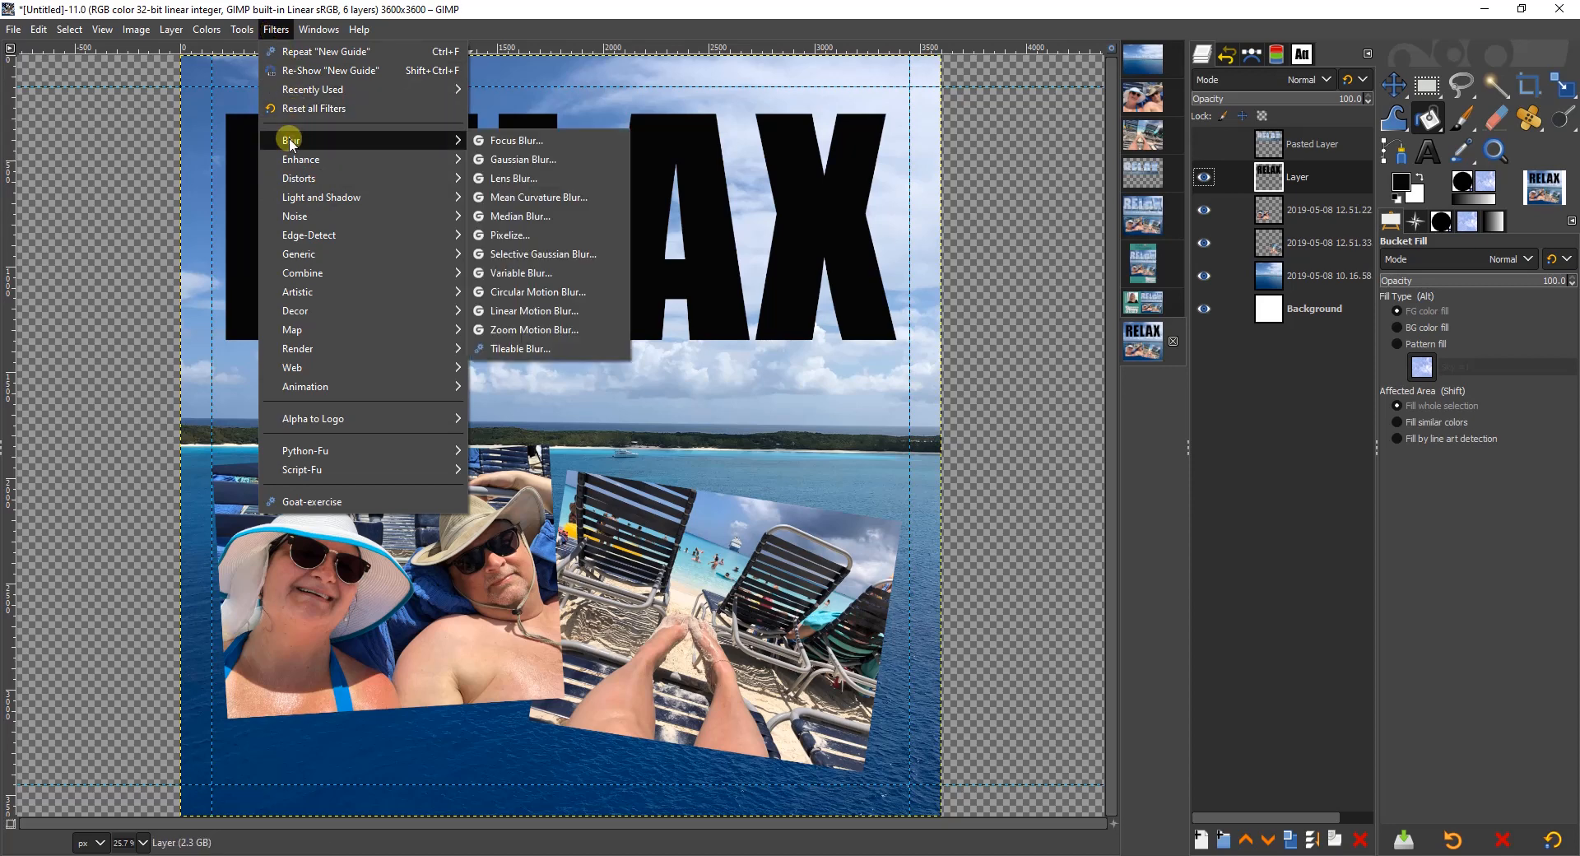
pyautogui.click(531, 162)
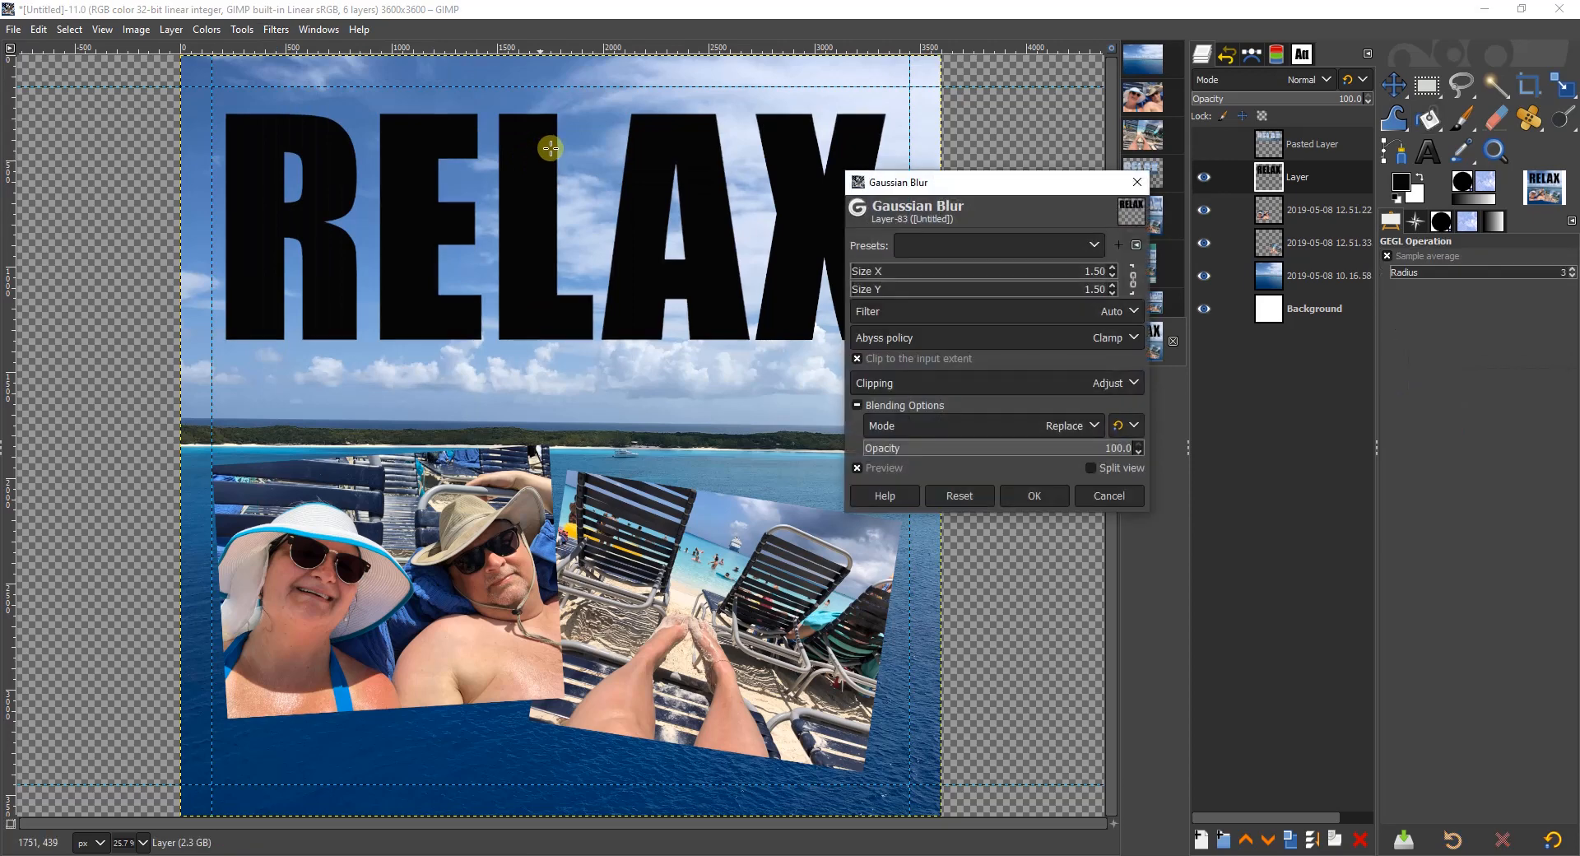
pyautogui.click(916, 274)
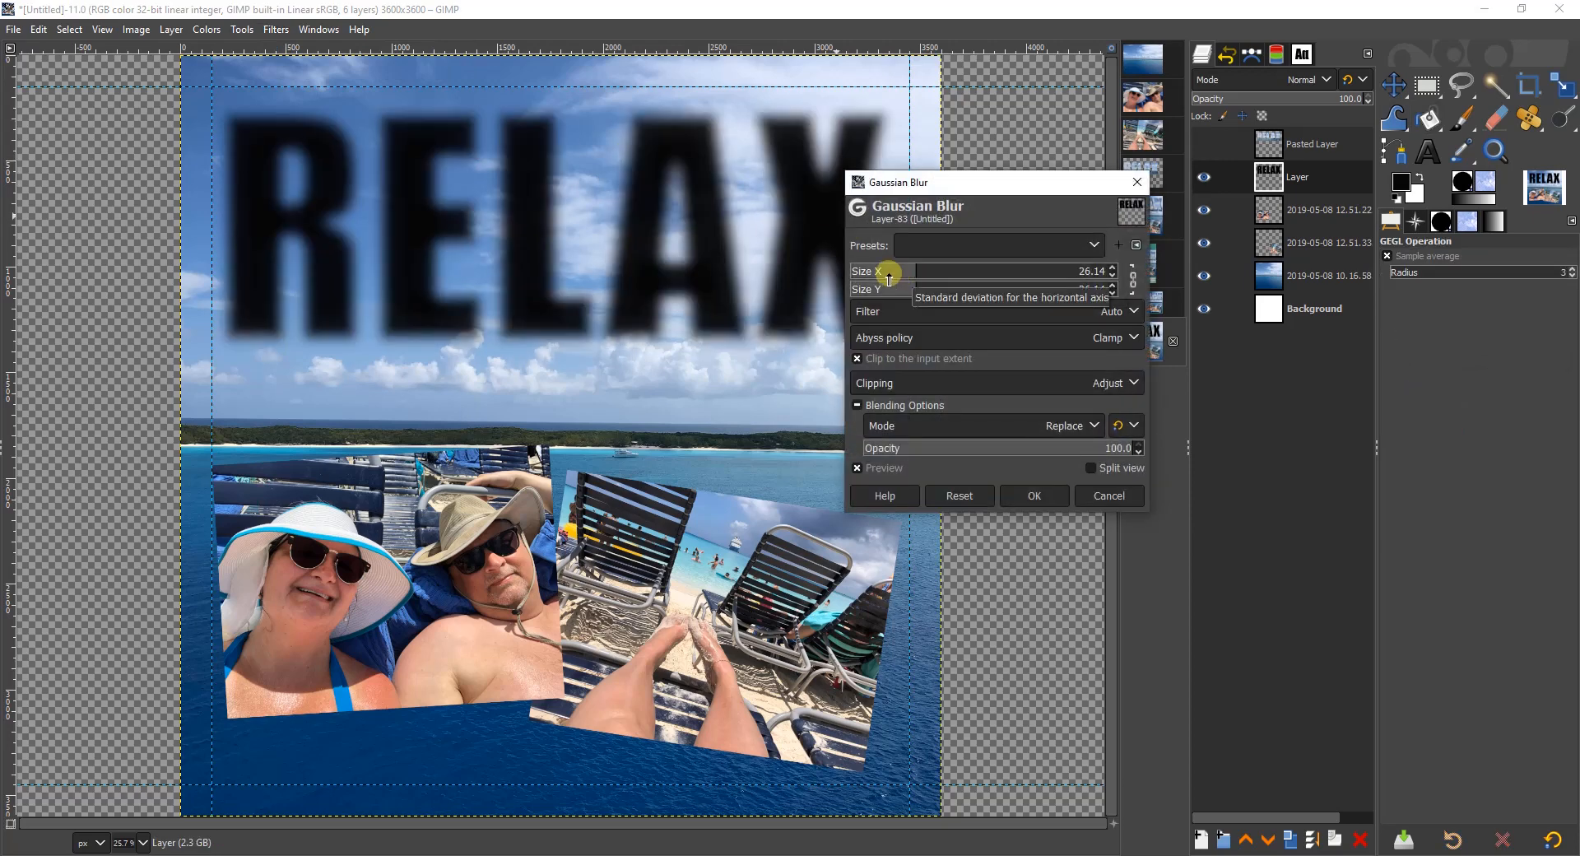
pyautogui.click(904, 274)
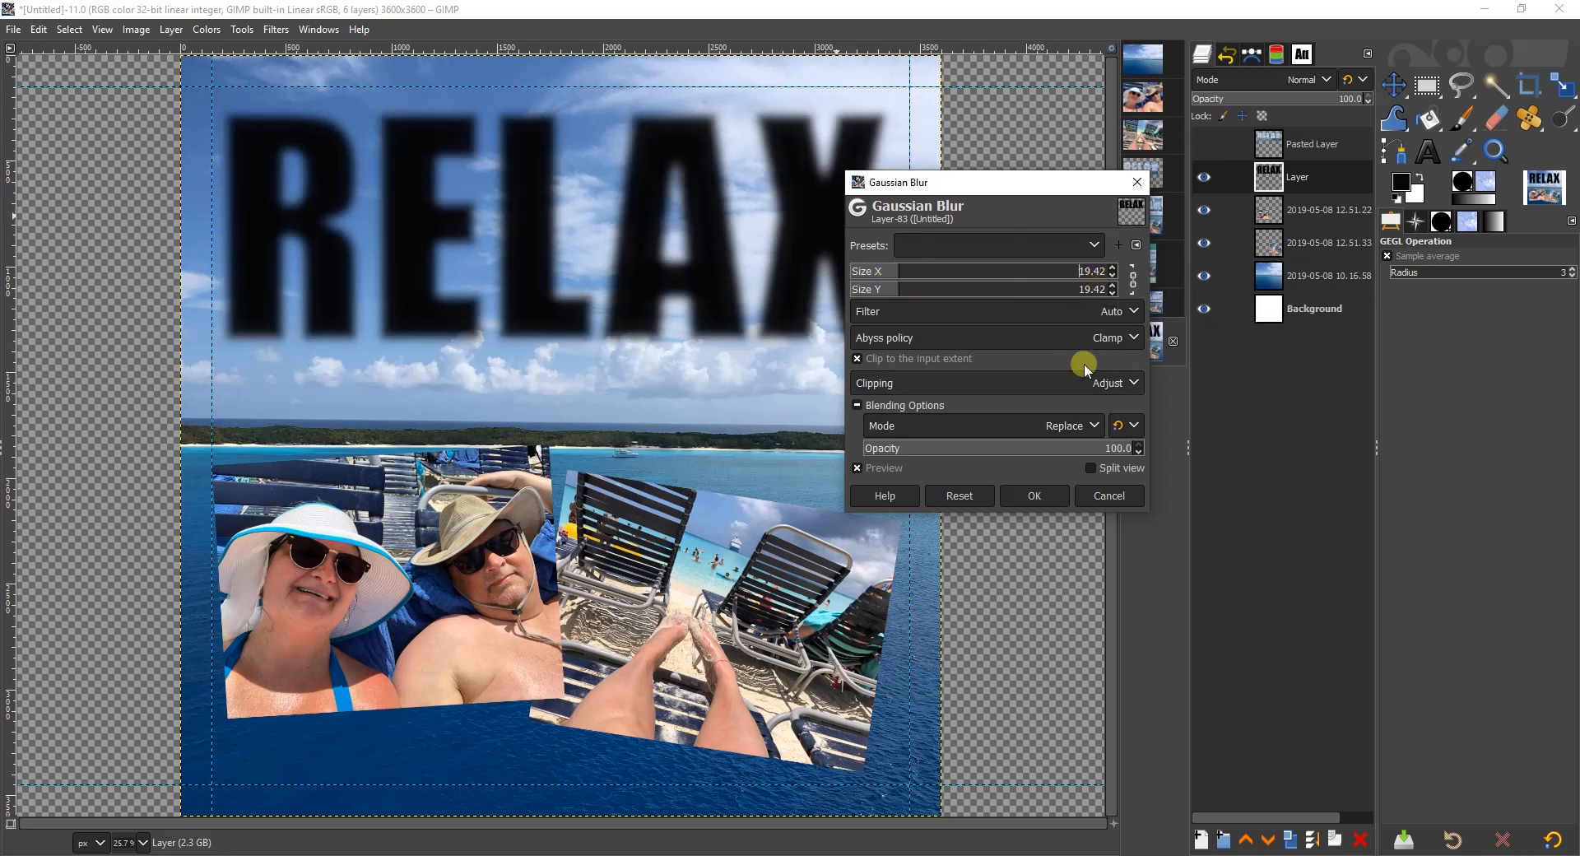
pyautogui.click(1034, 496)
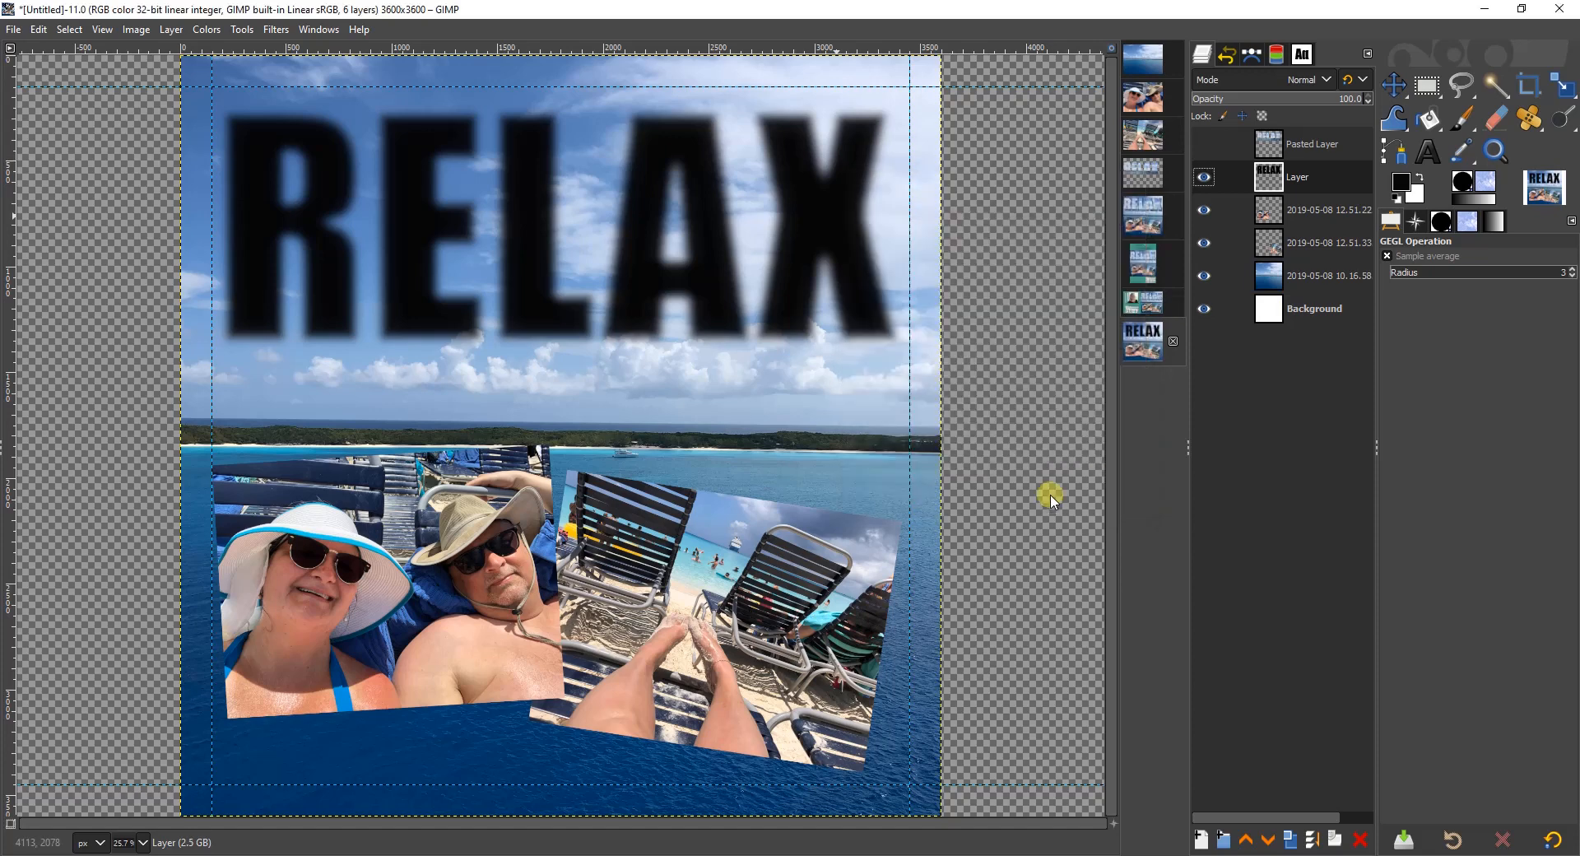
# Step: Show the Pasted Layer again and shift the blurred black letter layer slightly right and down as a drop shadow
pyautogui.click(1208, 144)
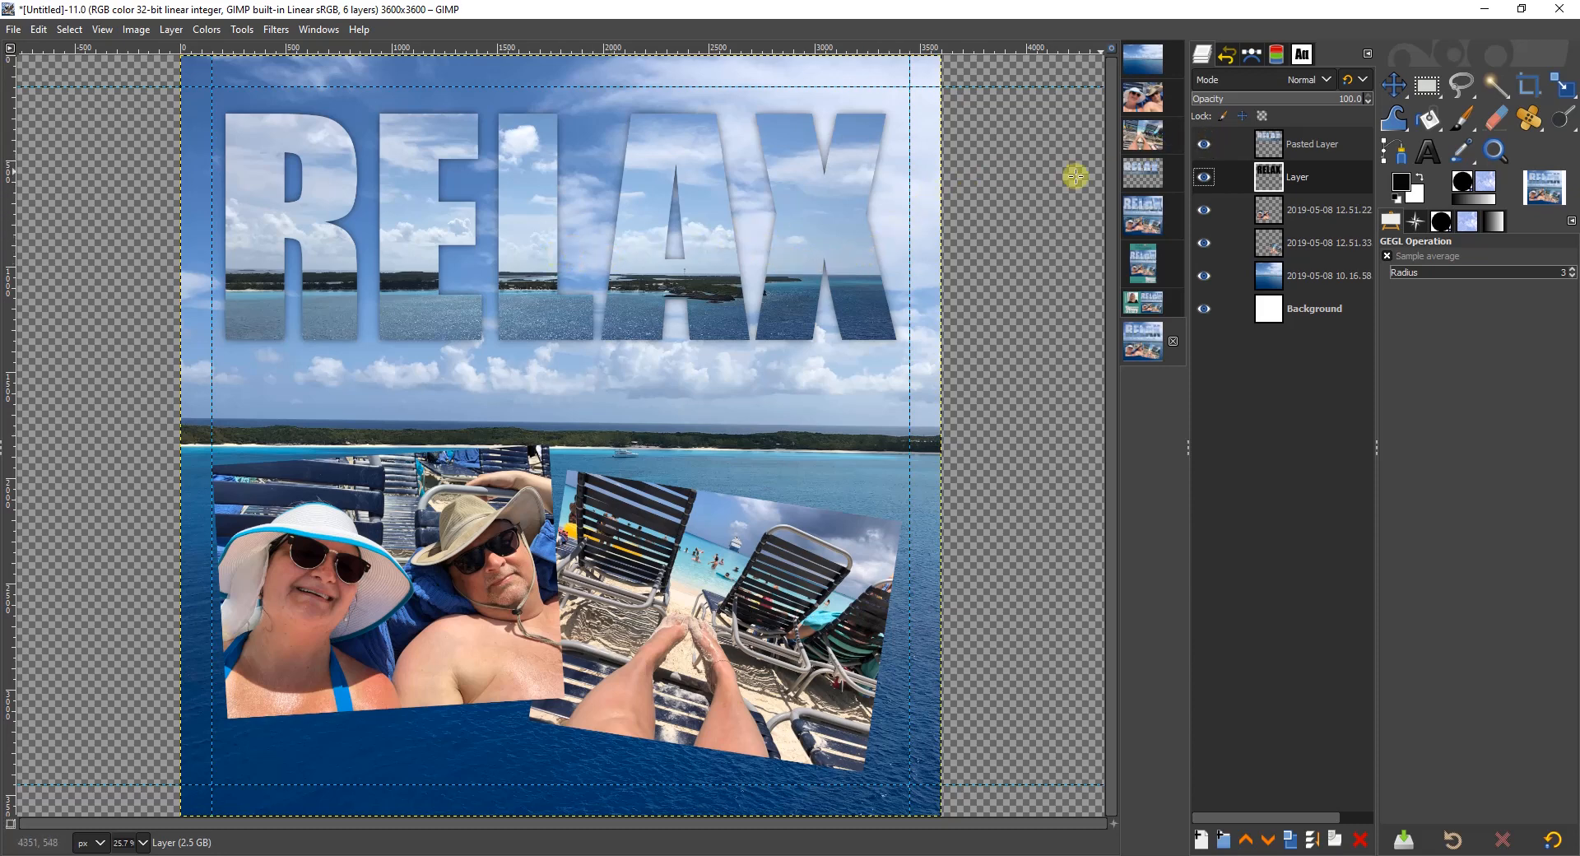
pyautogui.click(1393, 84)
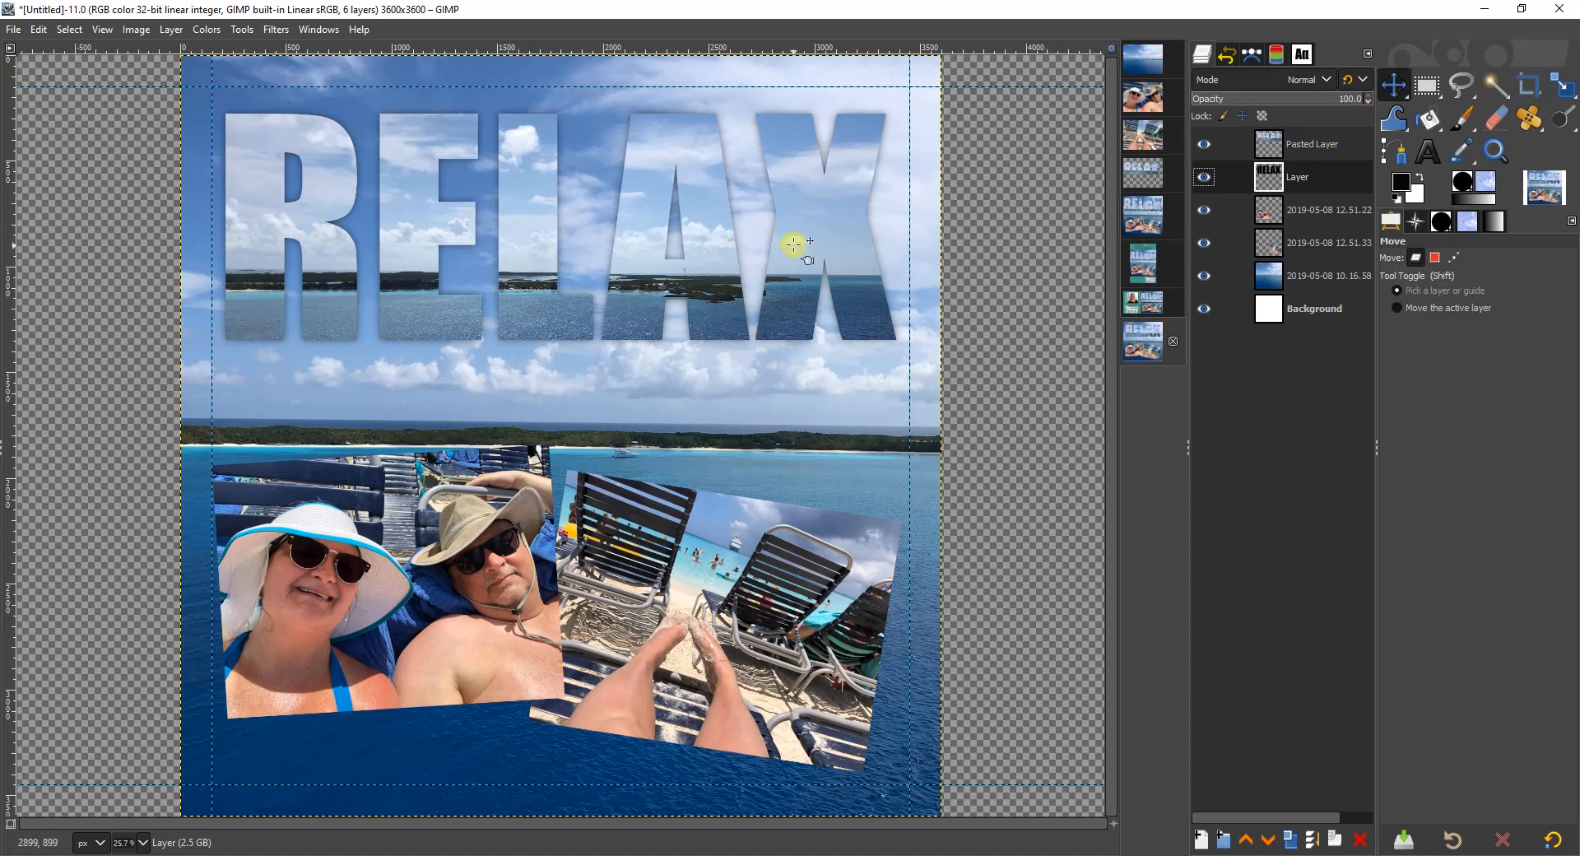
pyautogui.click(735, 221)
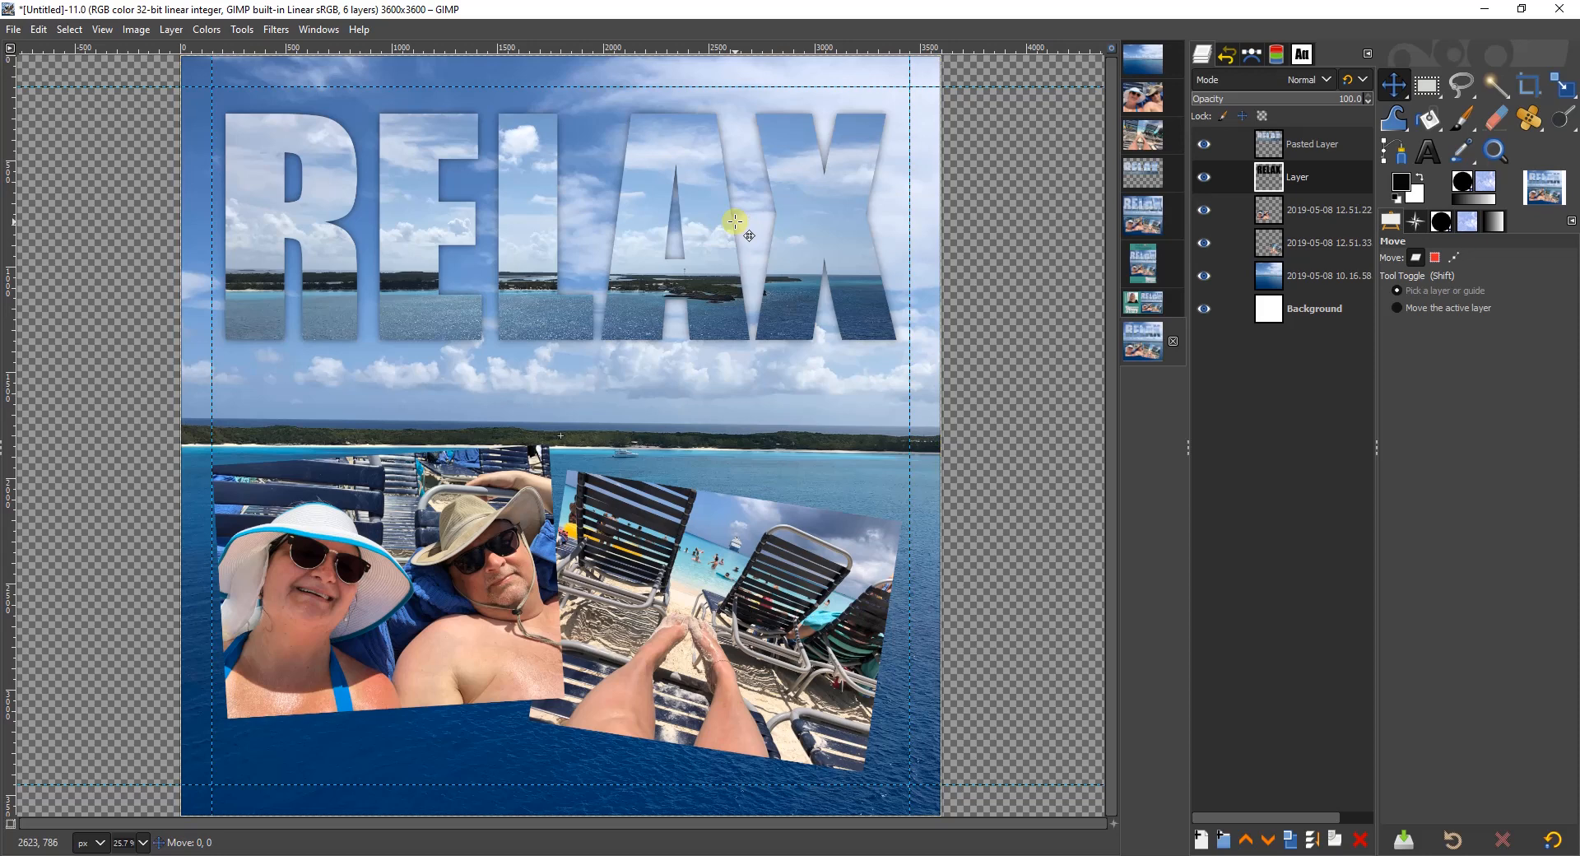
pyautogui.moveTo(735, 221); pyautogui.dragTo(739, 225)
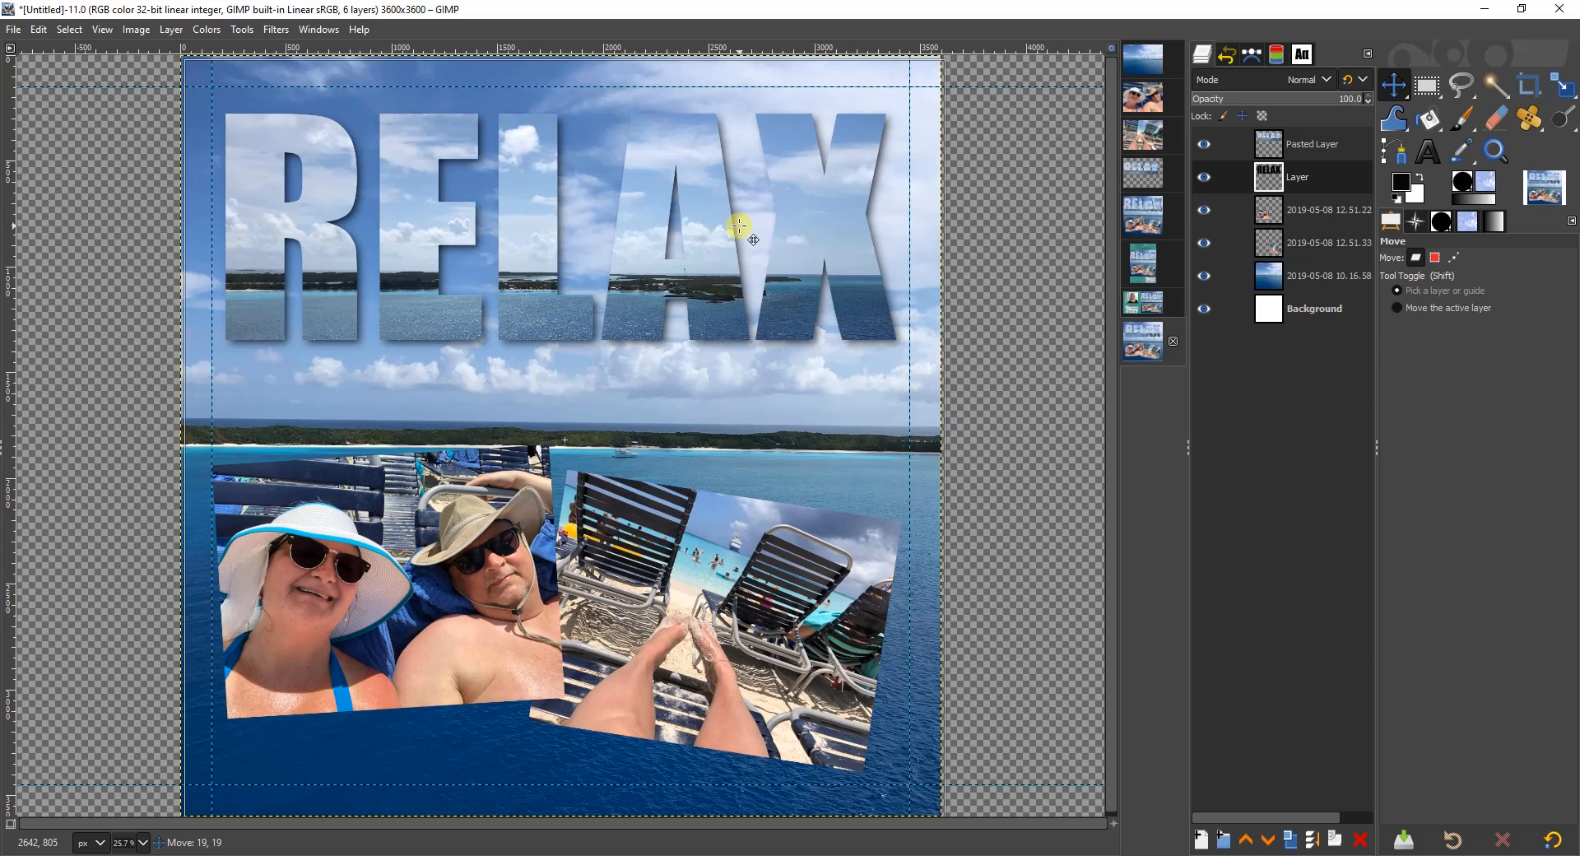
pyautogui.moveTo(739, 225); pyautogui.dragTo(741, 225)
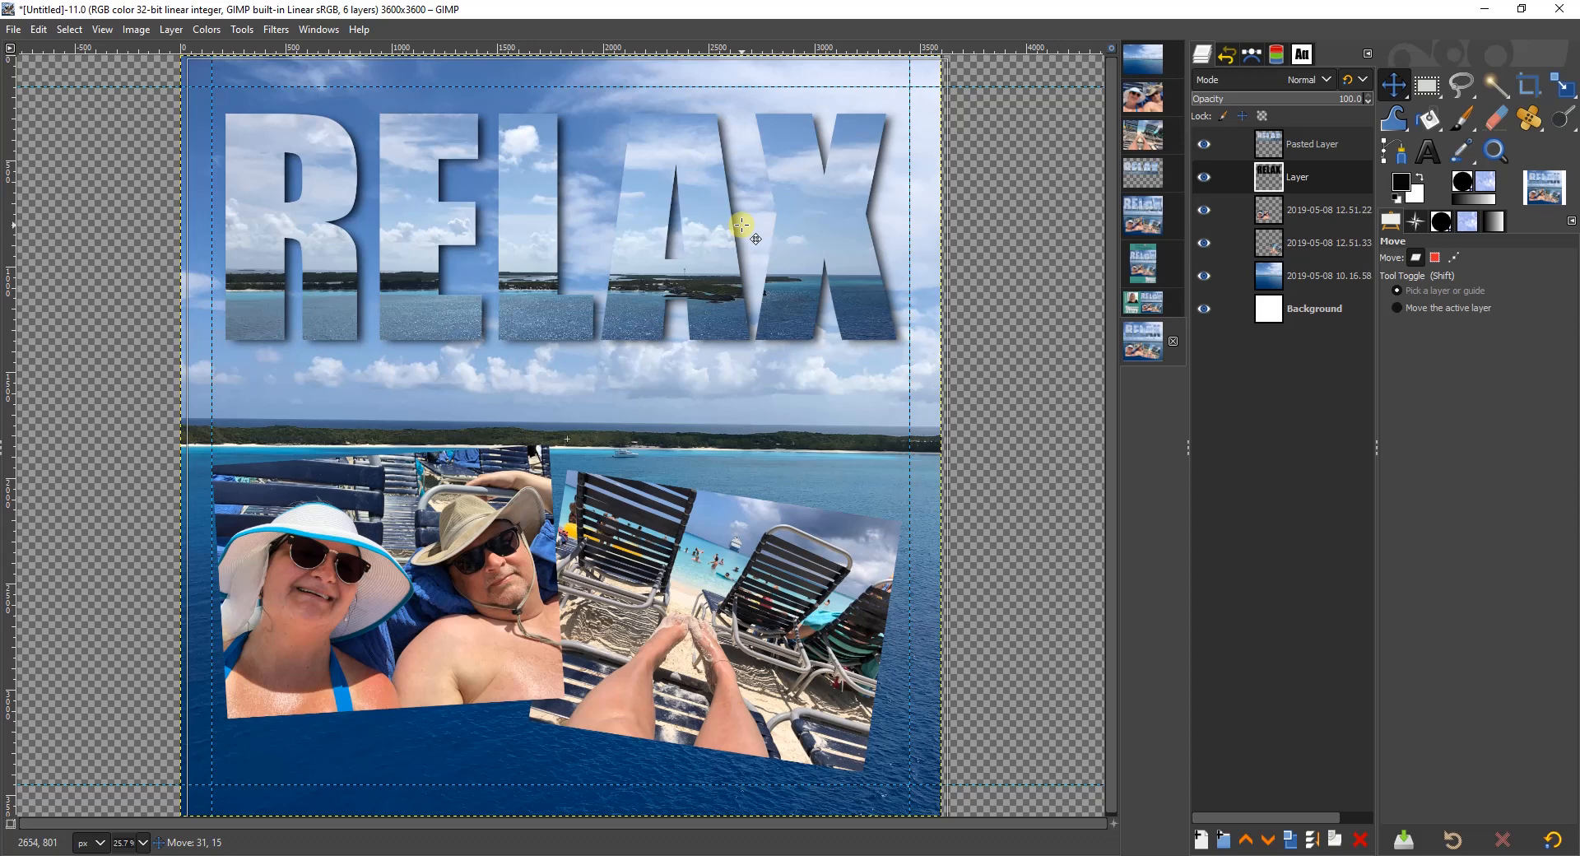
pyautogui.moveTo(742, 225); pyautogui.dragTo(741, 224)
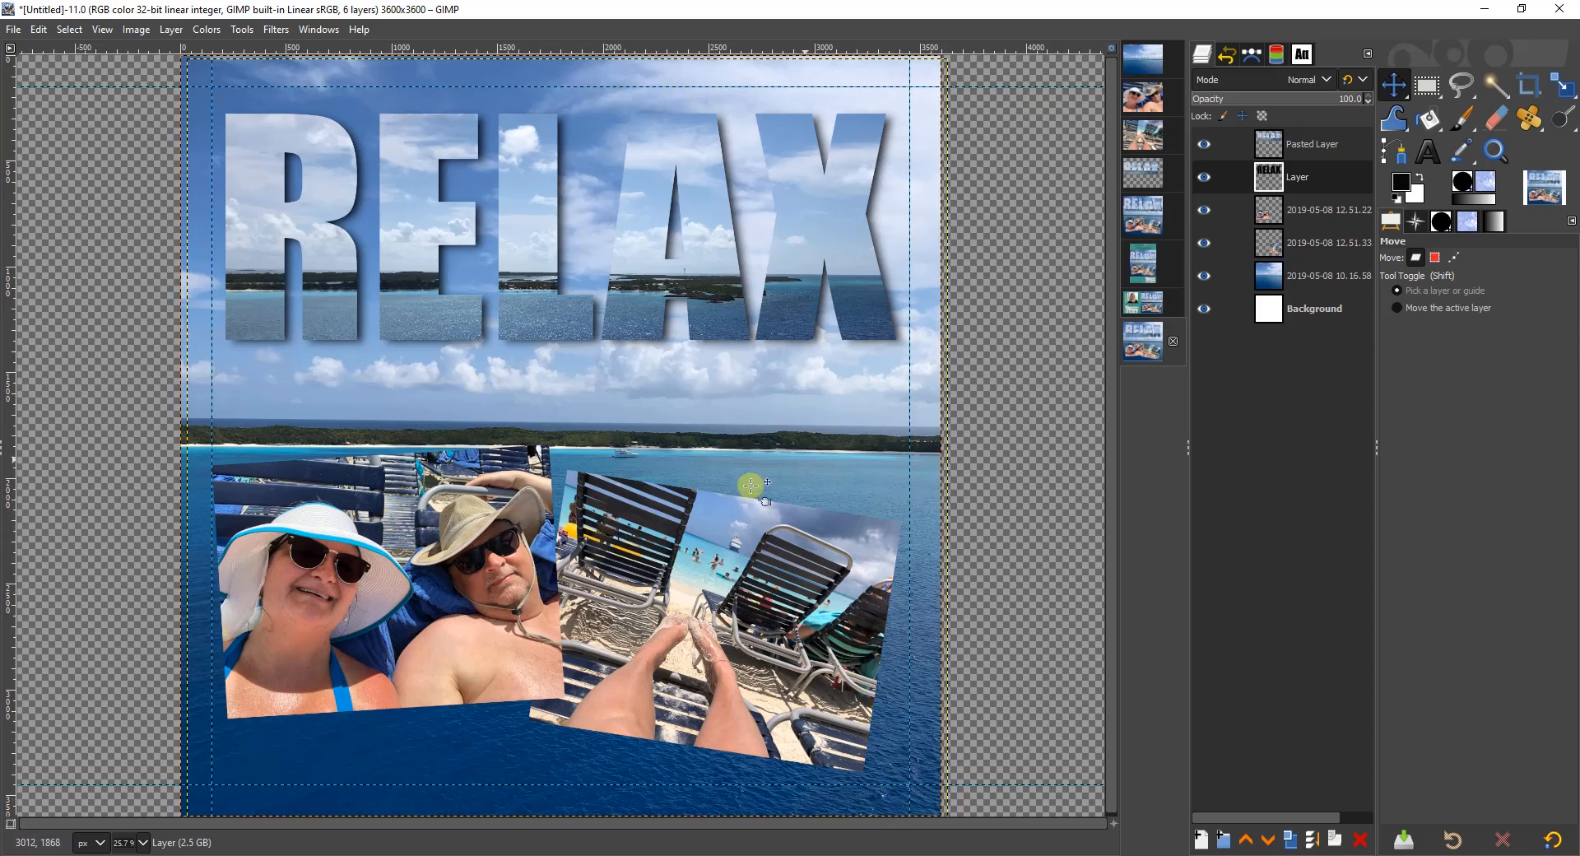
# Step: With the Pasted Layer active, set the Text tool to the hello honey - Personal Use font, 400 px, in white (ffffff)
pyautogui.click(1325, 143)
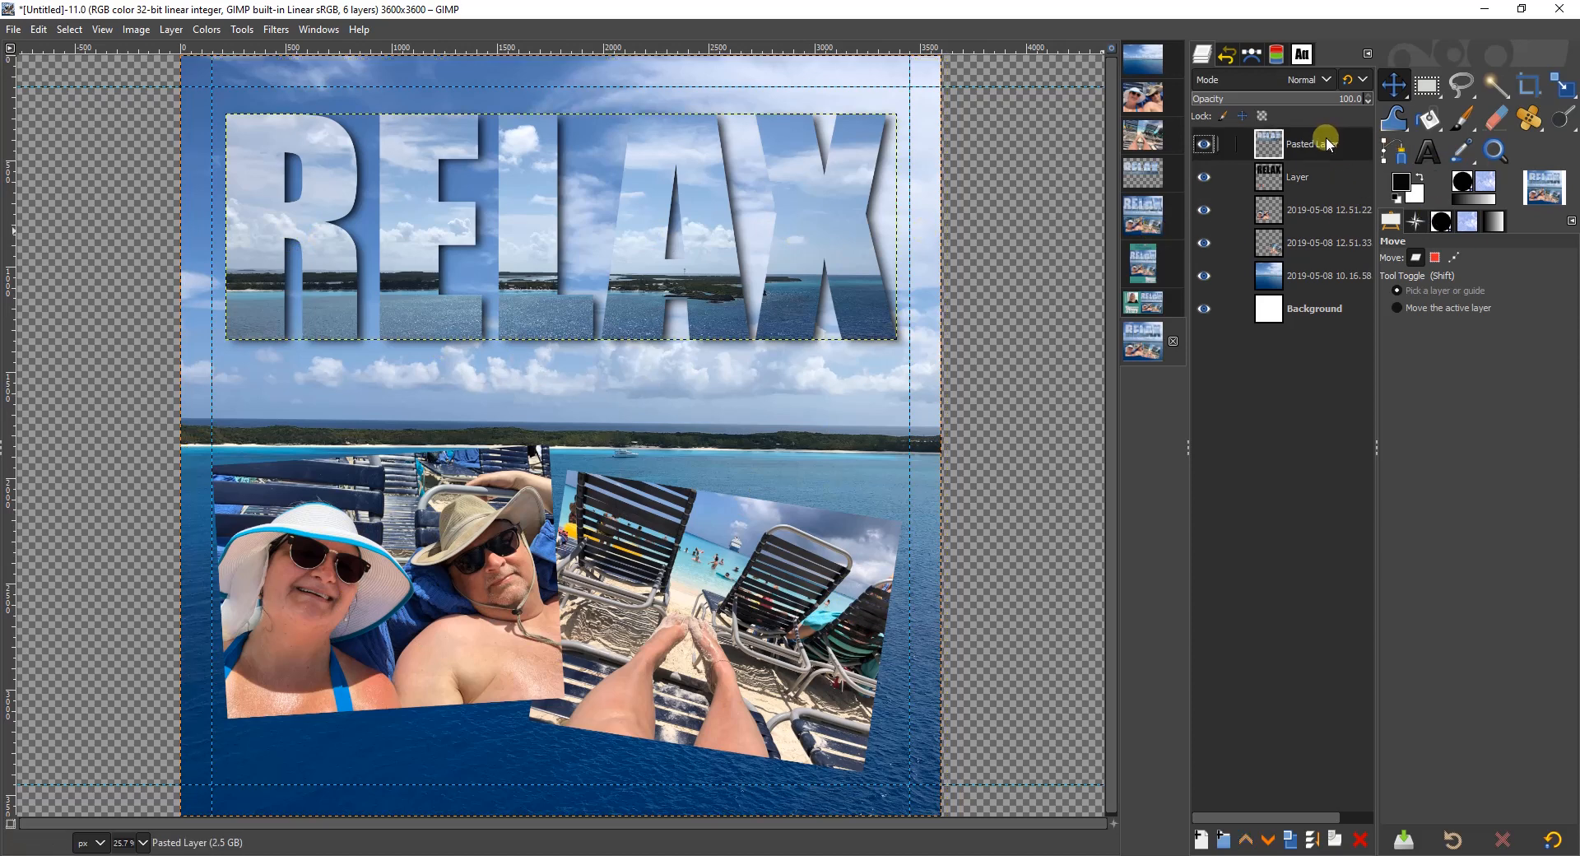
pyautogui.click(1428, 152)
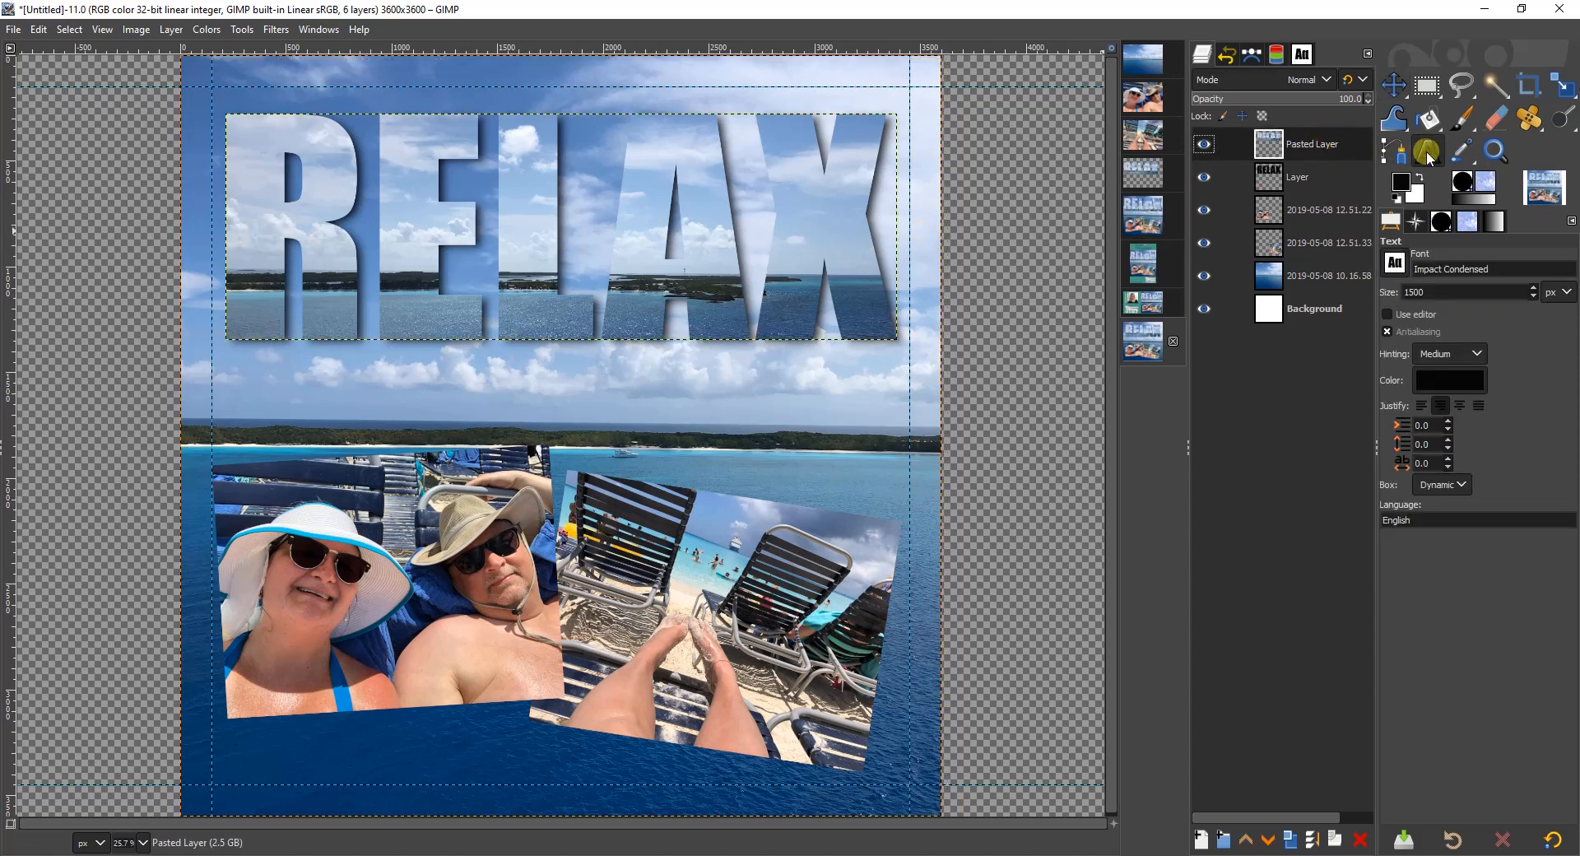
pyautogui.click(1393, 264)
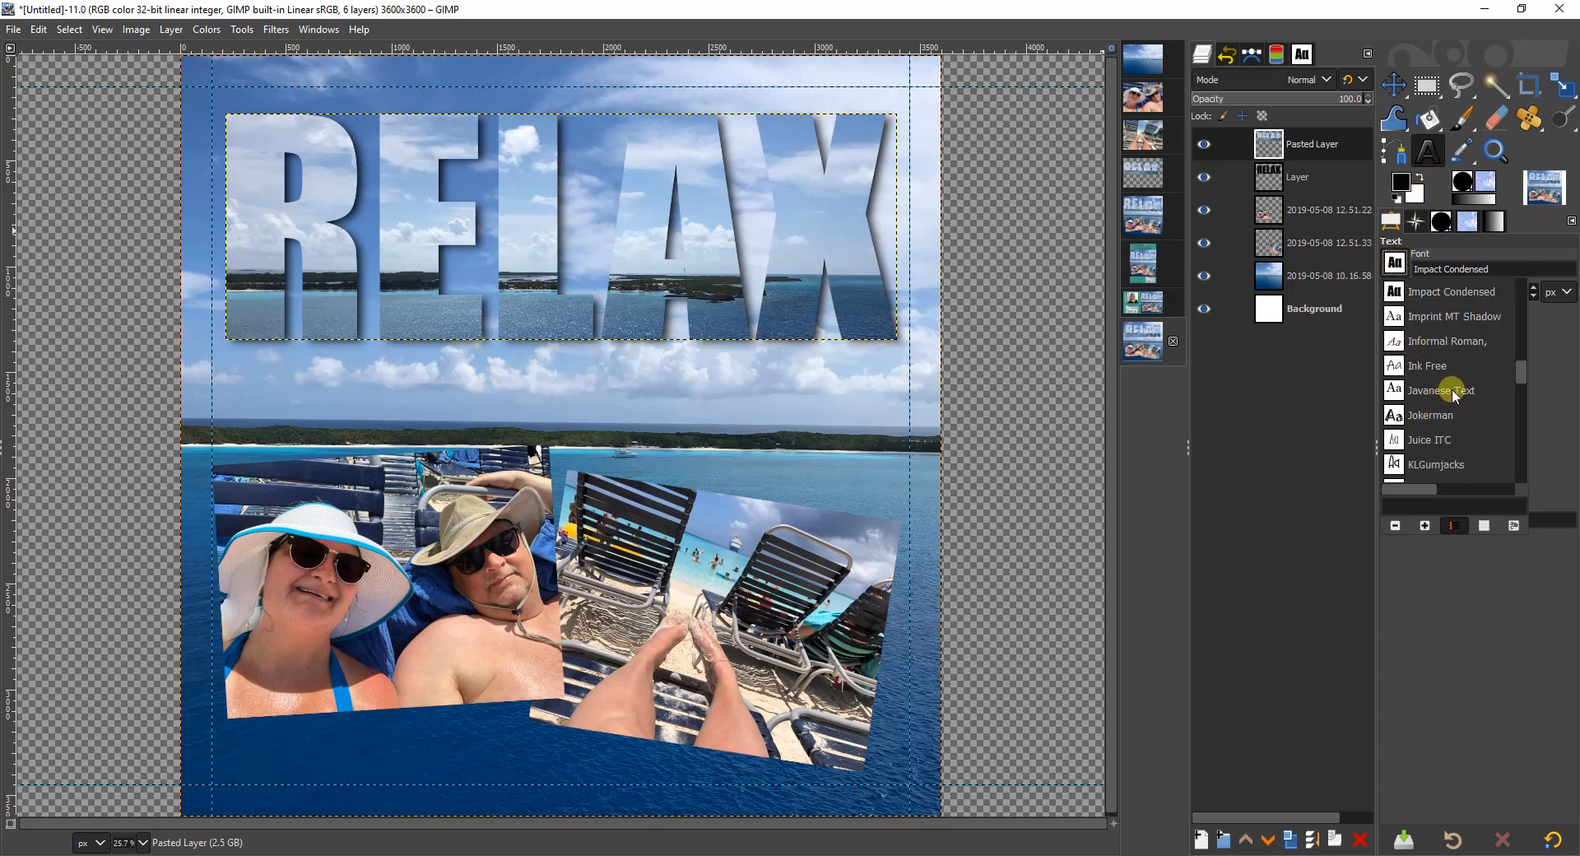
pyautogui.scroll(3, 1452, 388)
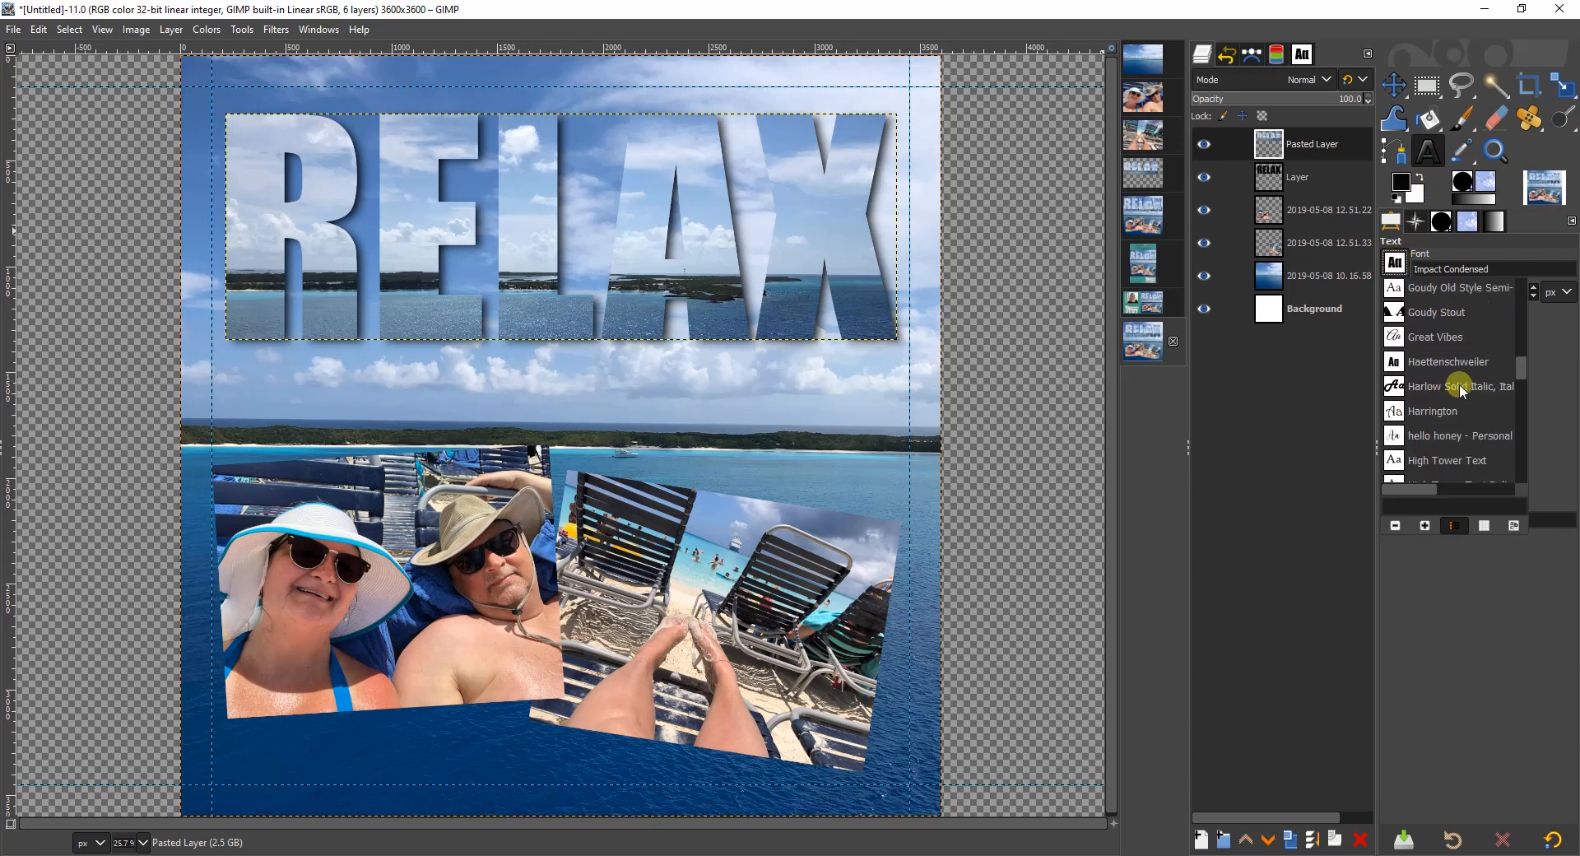
pyautogui.click(1437, 436)
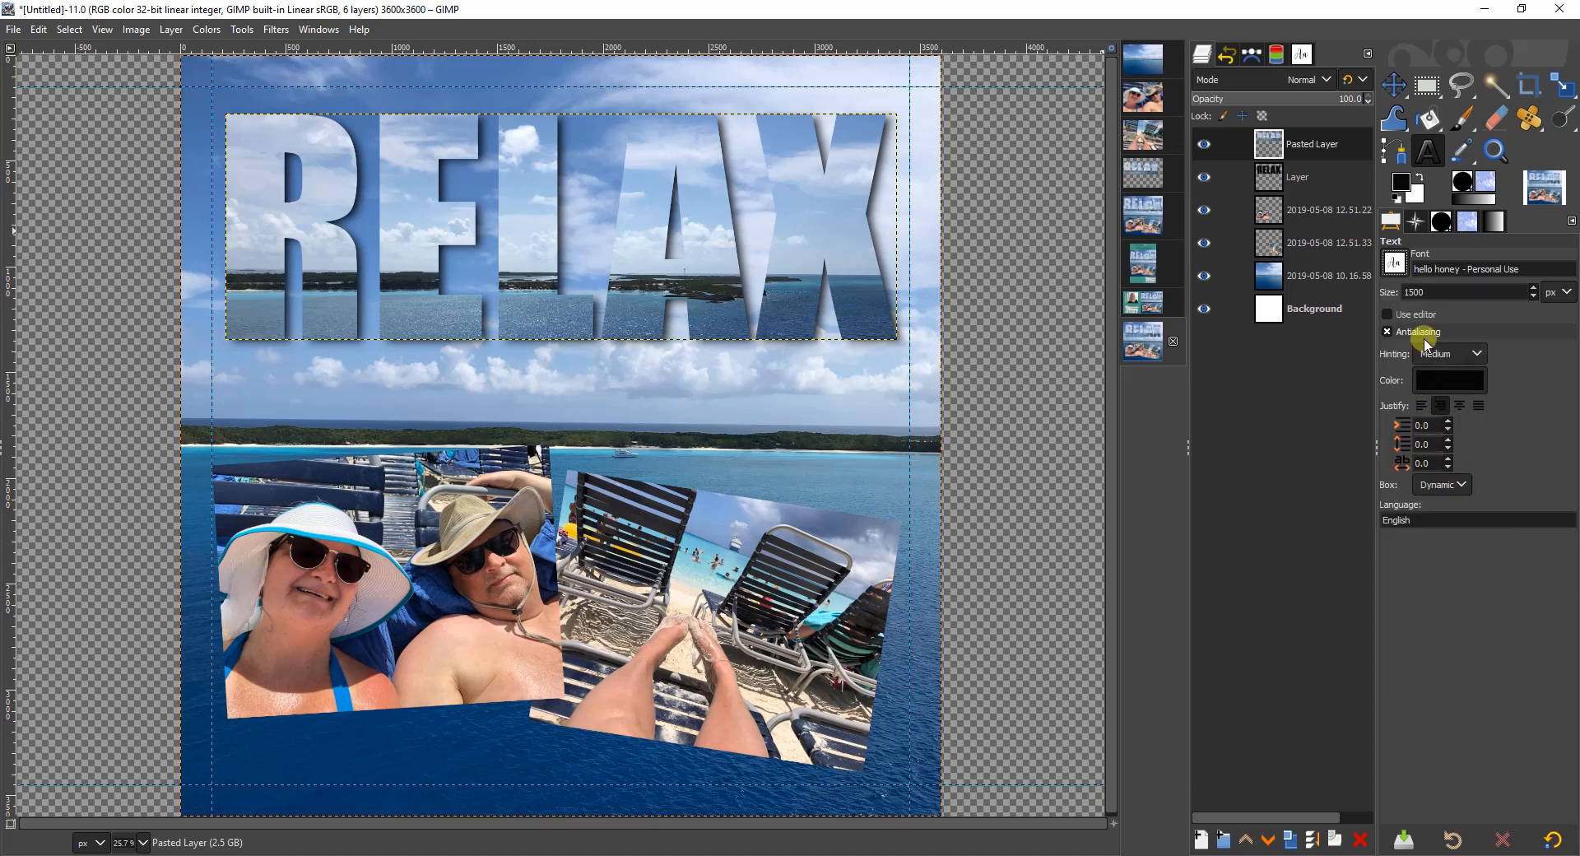
pyautogui.moveTo(1435, 291); pyautogui.dragTo(1356, 292)
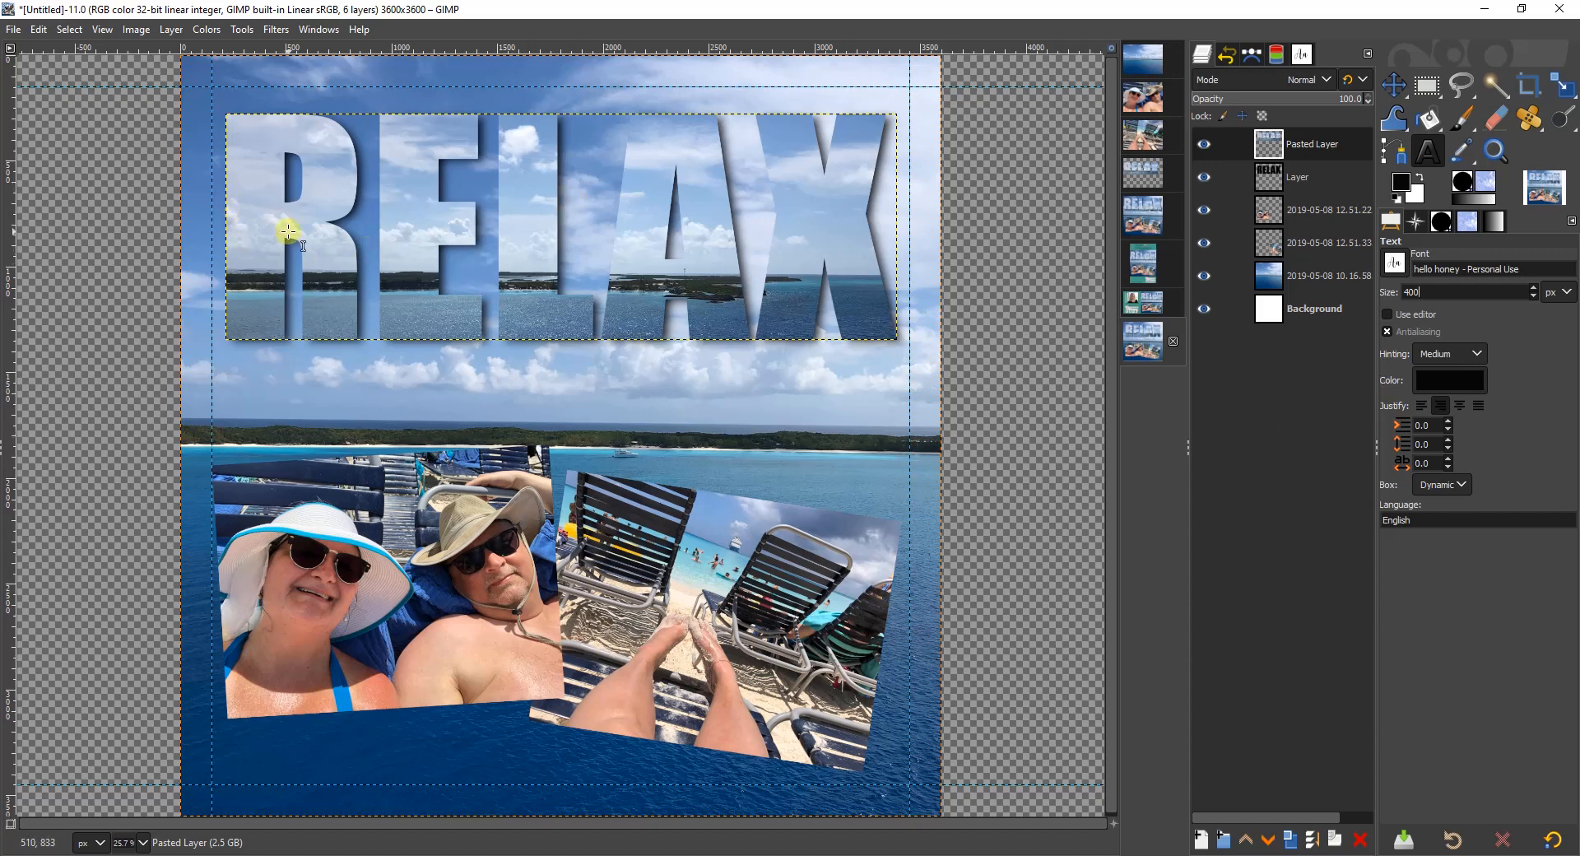
pyautogui.click(1469, 380)
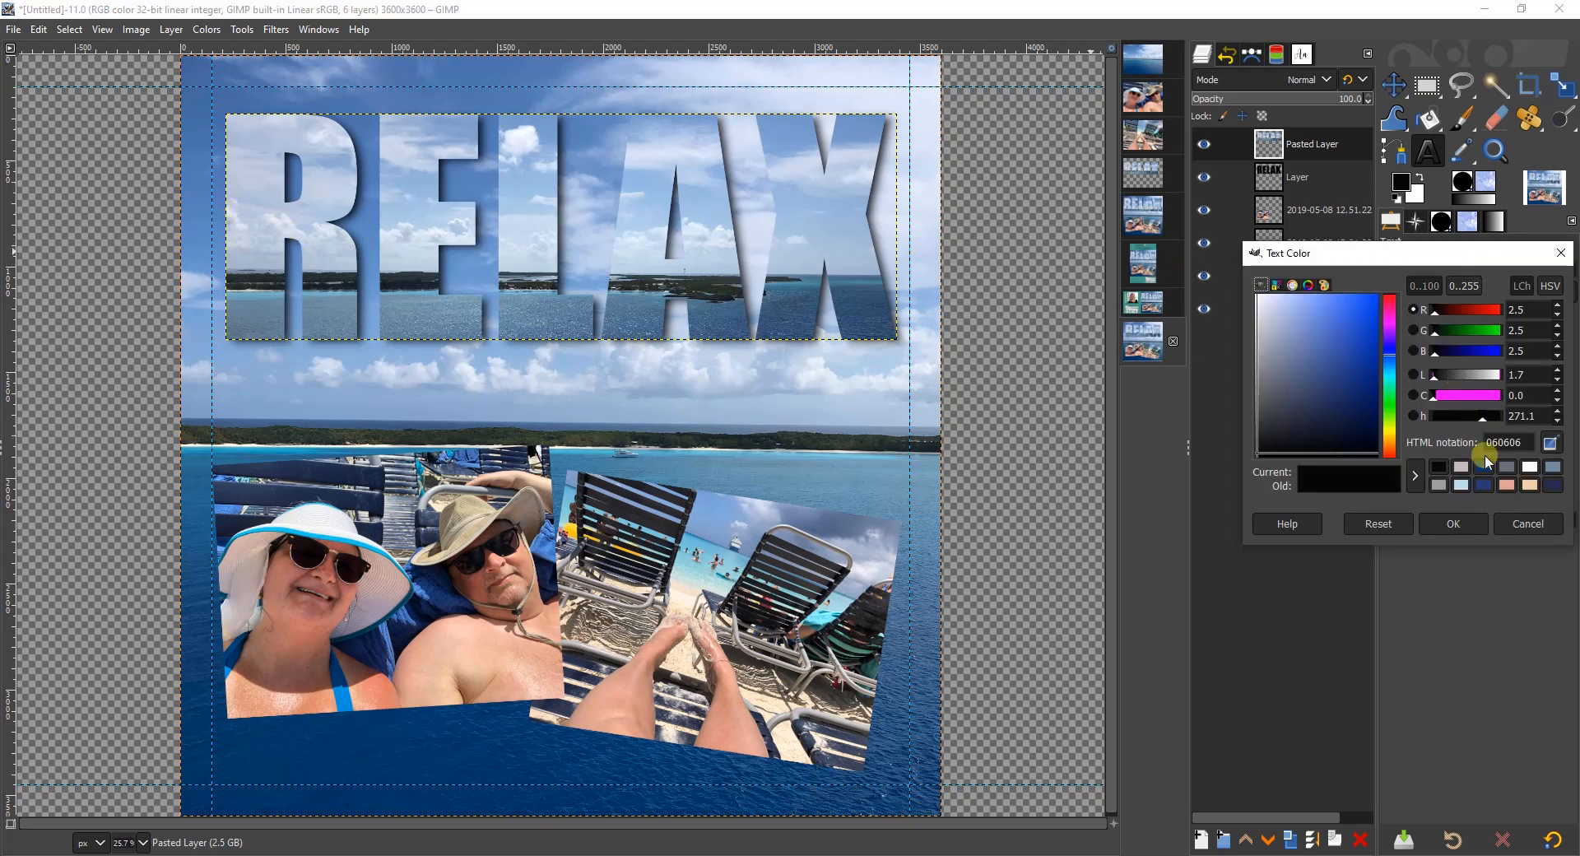
pyautogui.click(1528, 467)
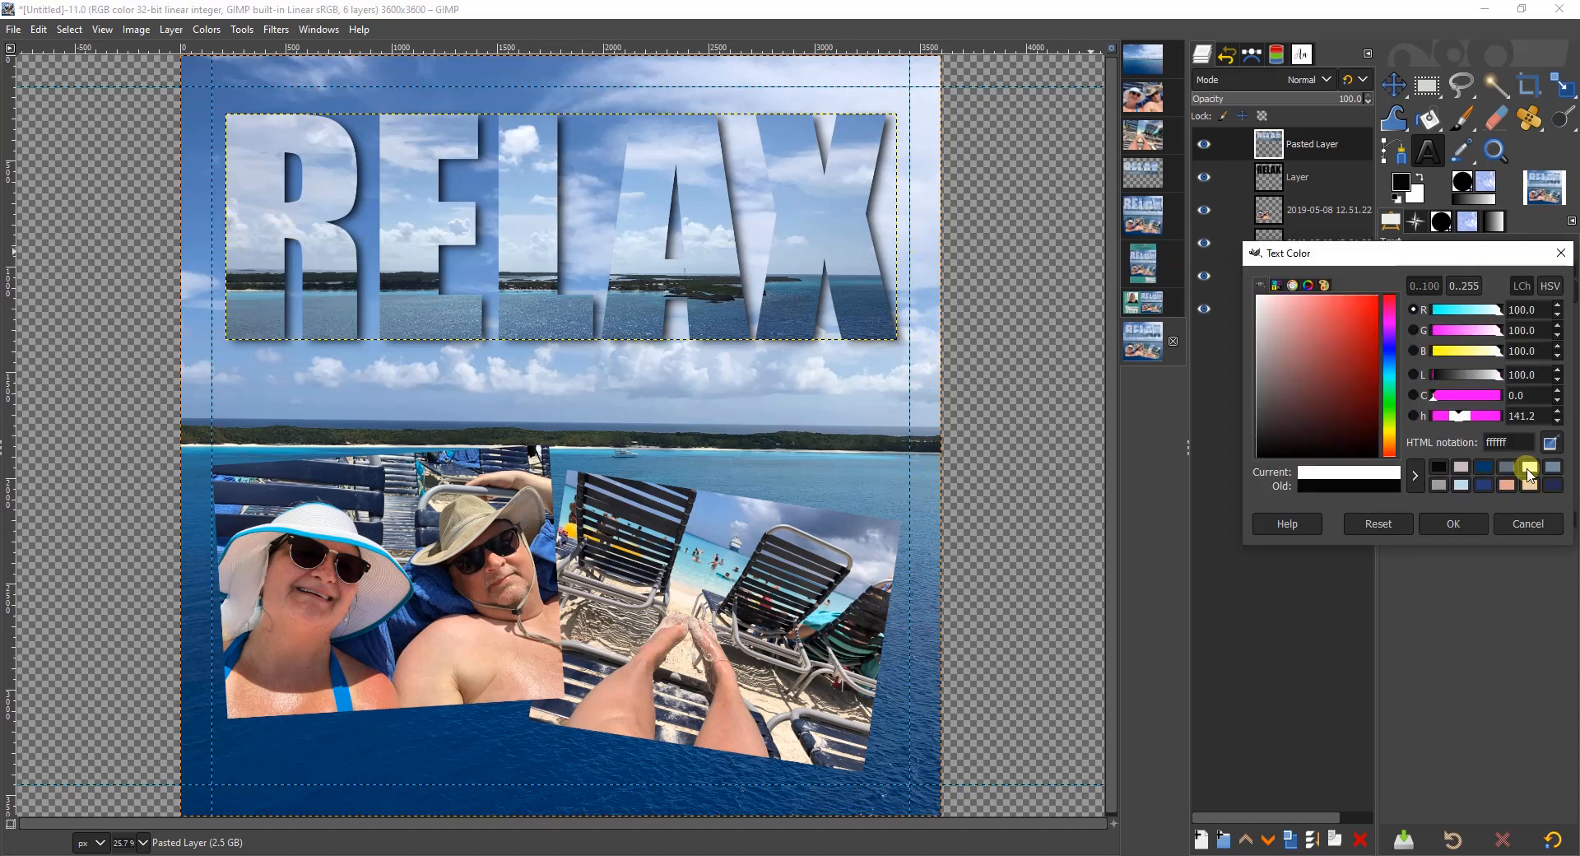
pyautogui.click(1451, 522)
# Step: Add the text "on Half Moon Cay" over the lower part of the RELAX letters
pyautogui.click(332, 247)
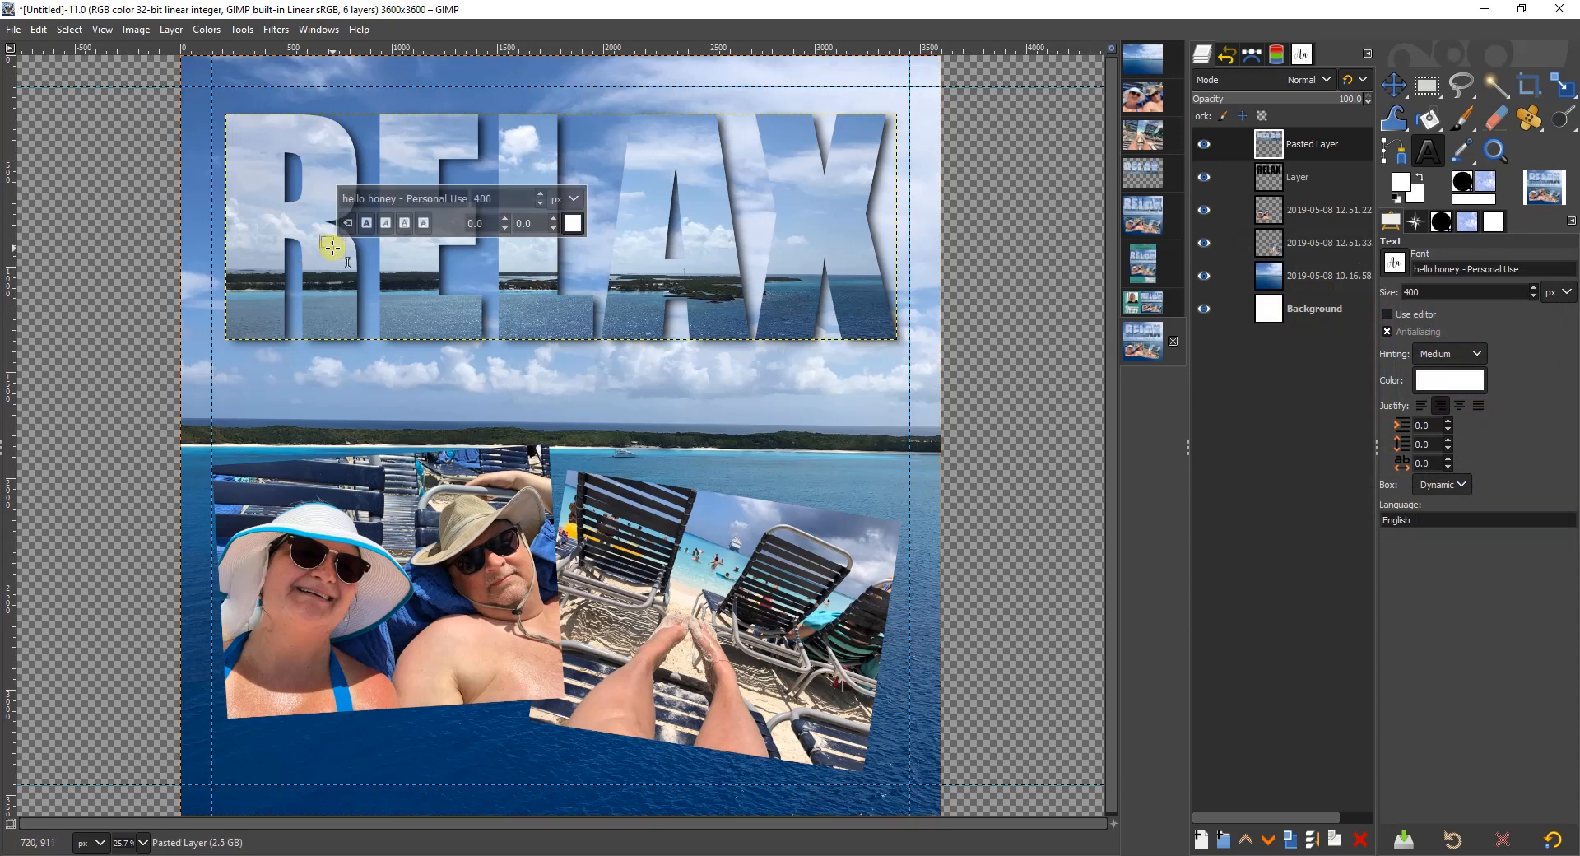
pyautogui.write('on Hal')
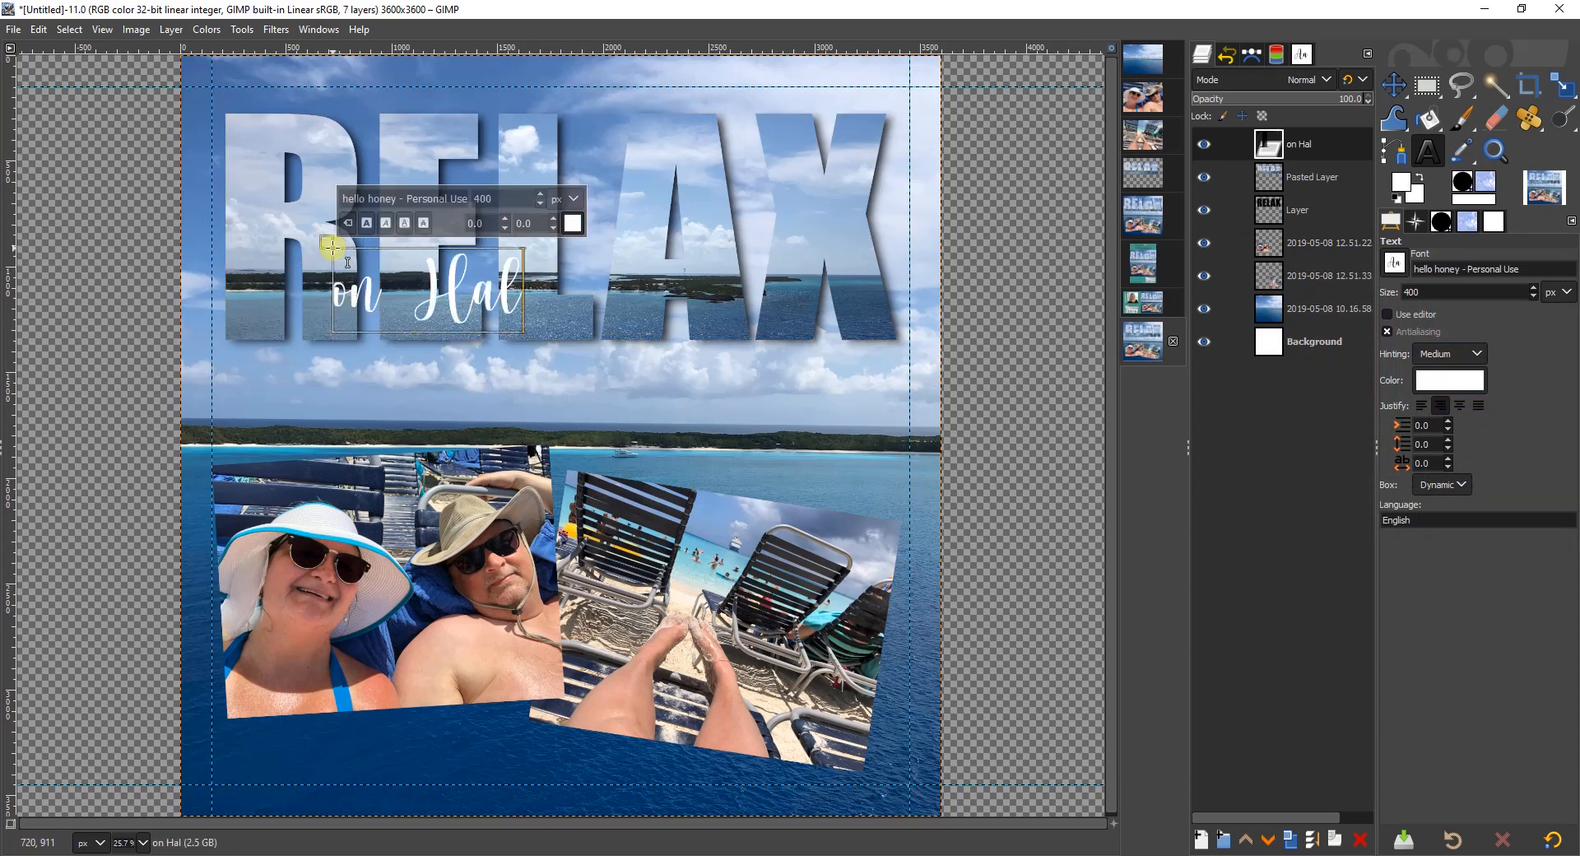
pyautogui.write('f Moon Cay')
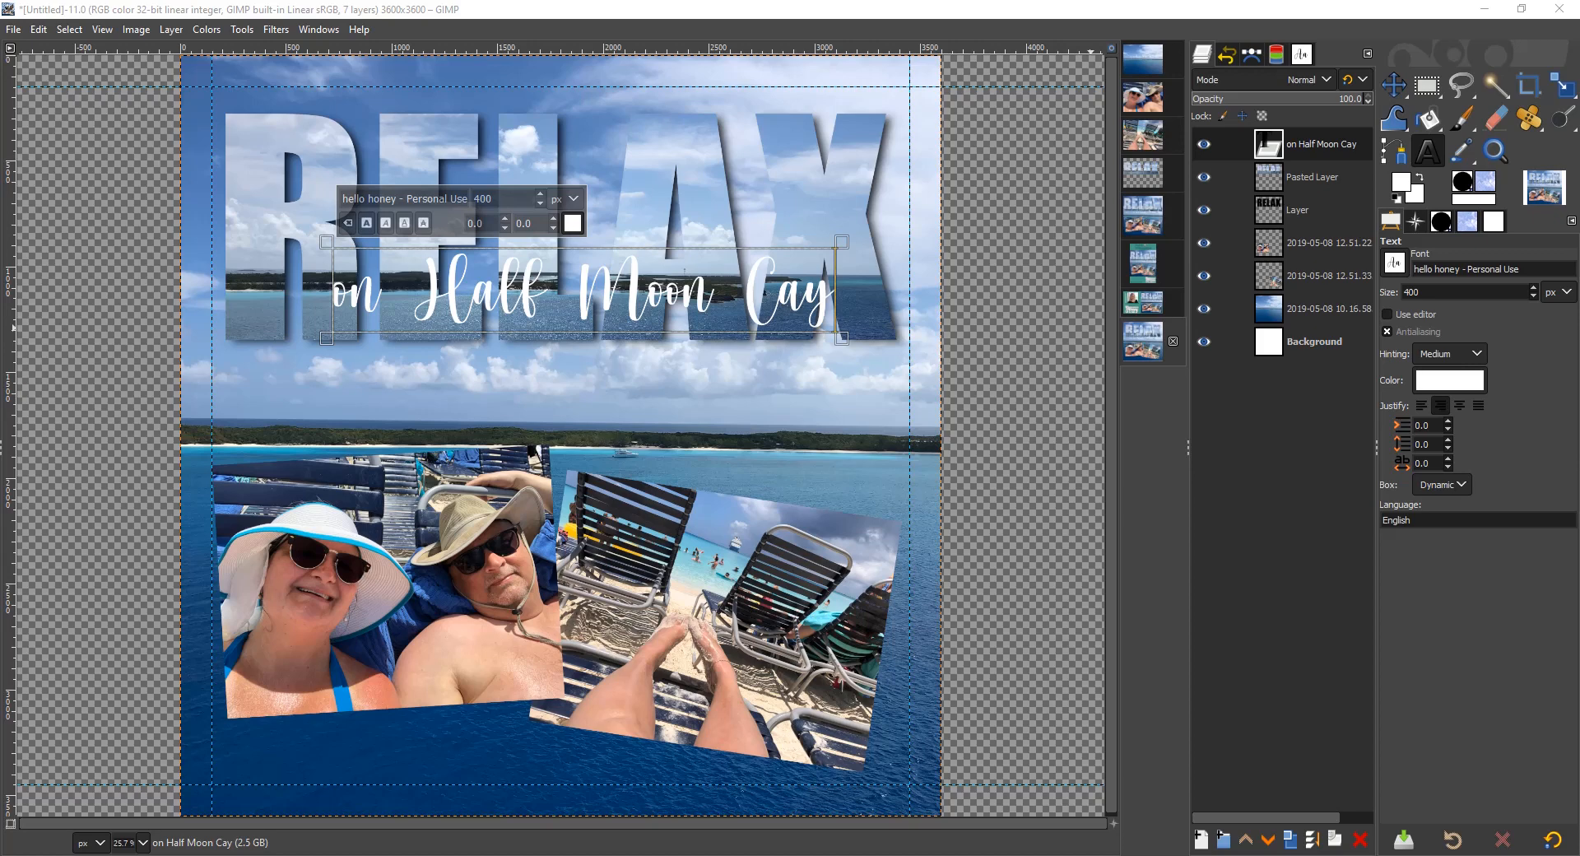
# Step: Replace the first "o" and the last "y" of the script text with the font's swash versions of those letters
pyautogui.click(351, 293)
pyautogui.press('Delete')
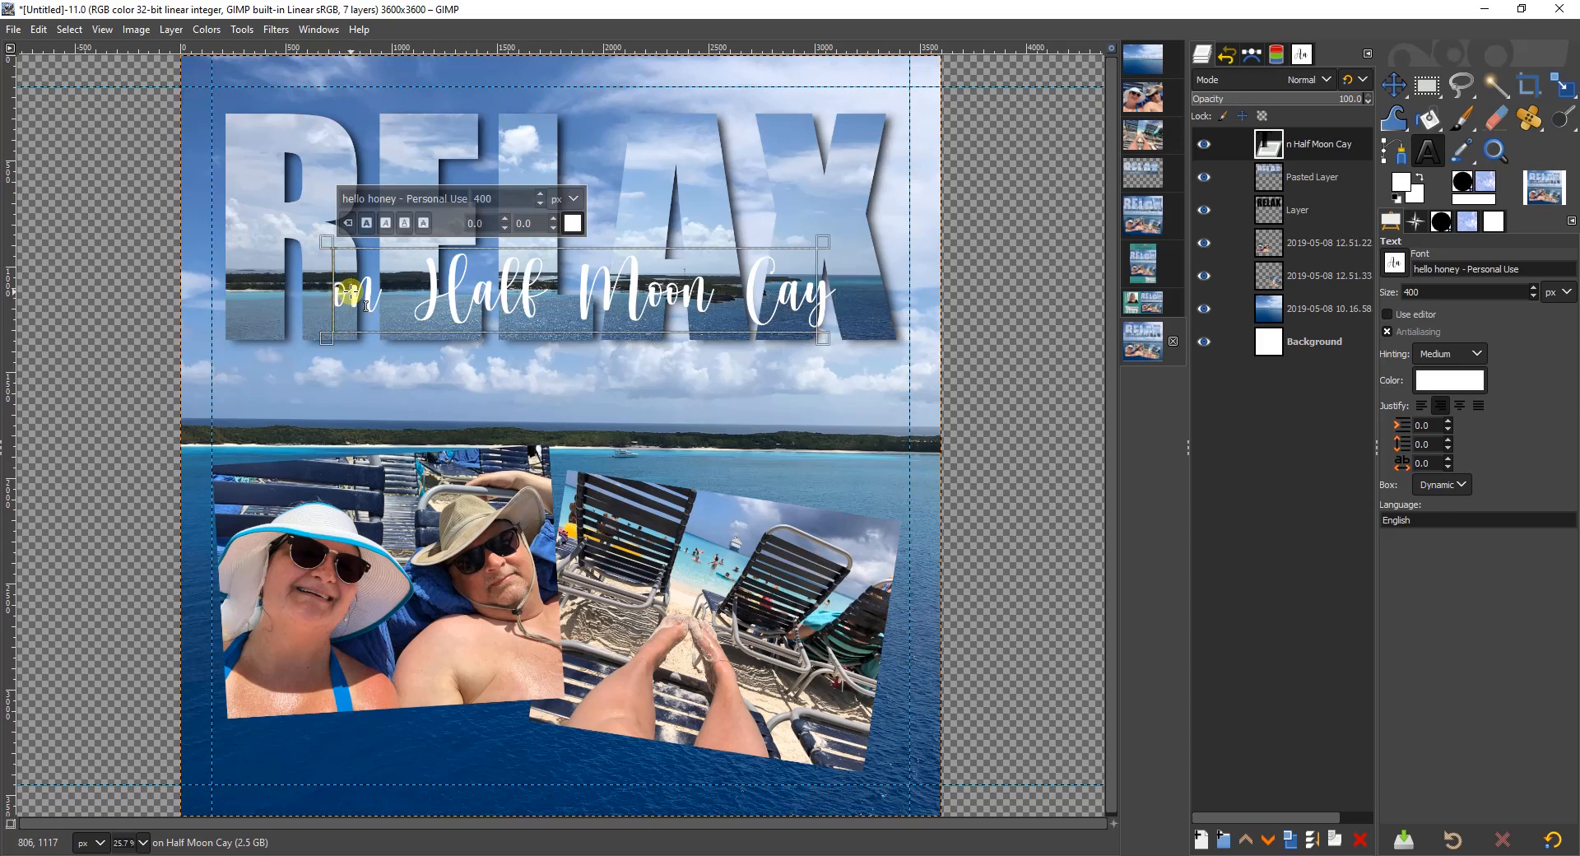
pyautogui.write('o')
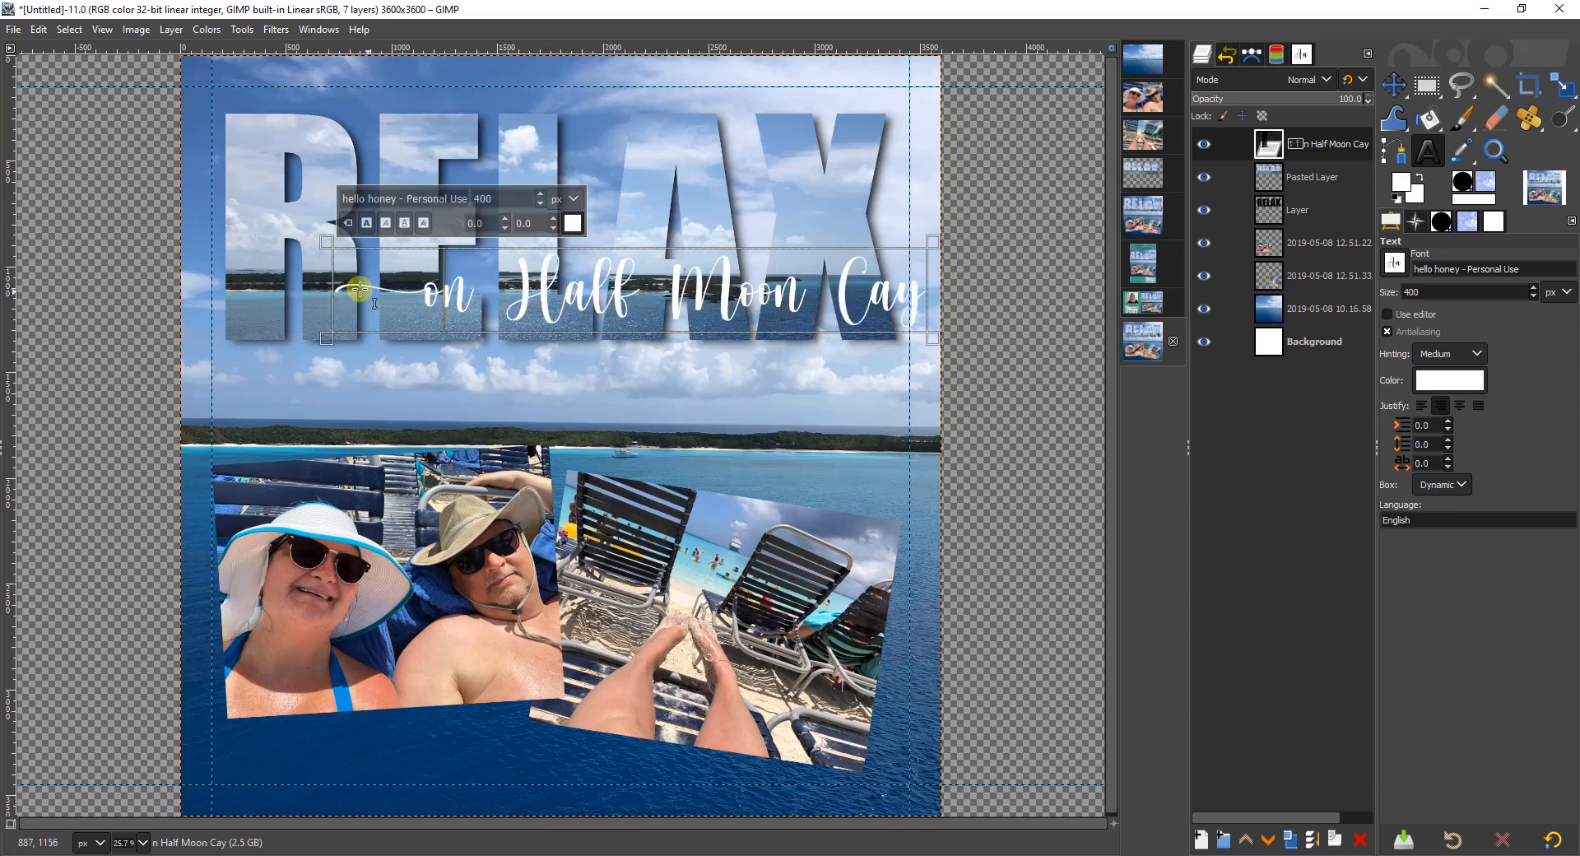
pyautogui.click(914, 292)
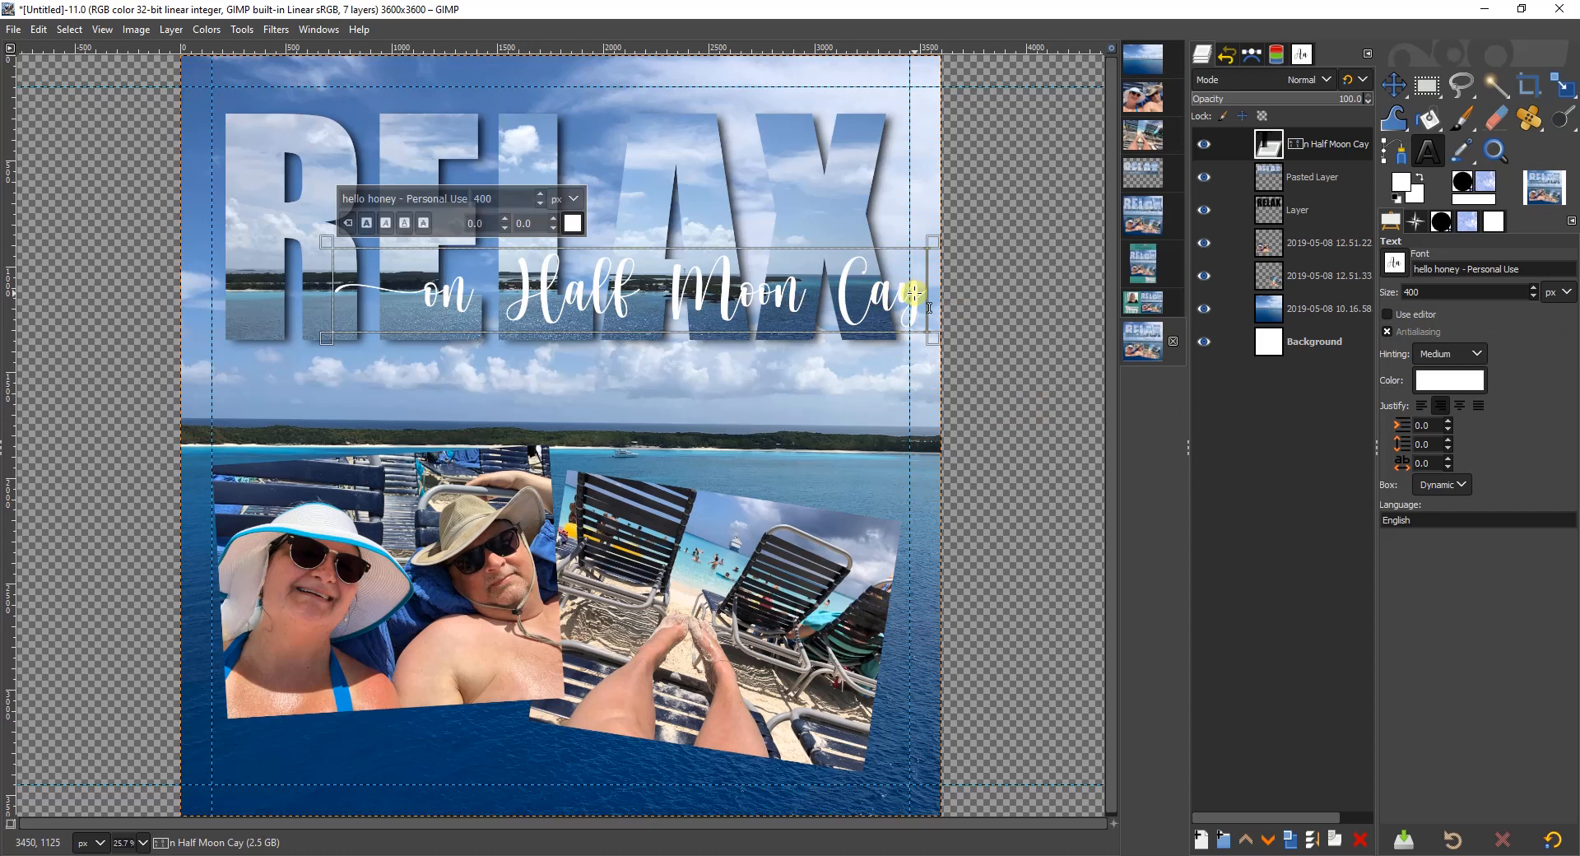
pyautogui.press('Delete')
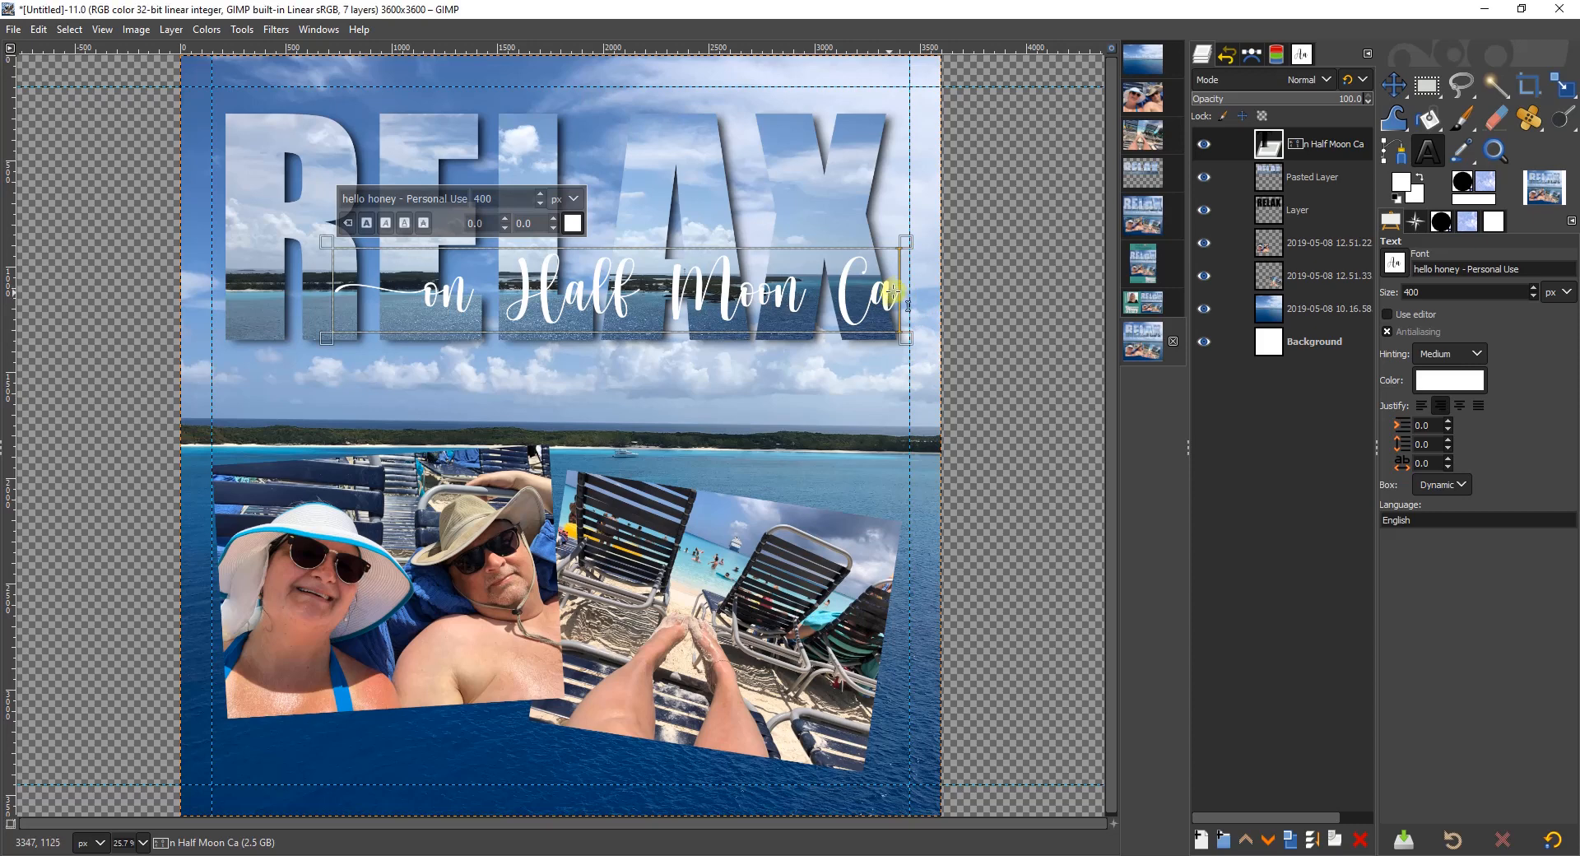
pyautogui.write('y')
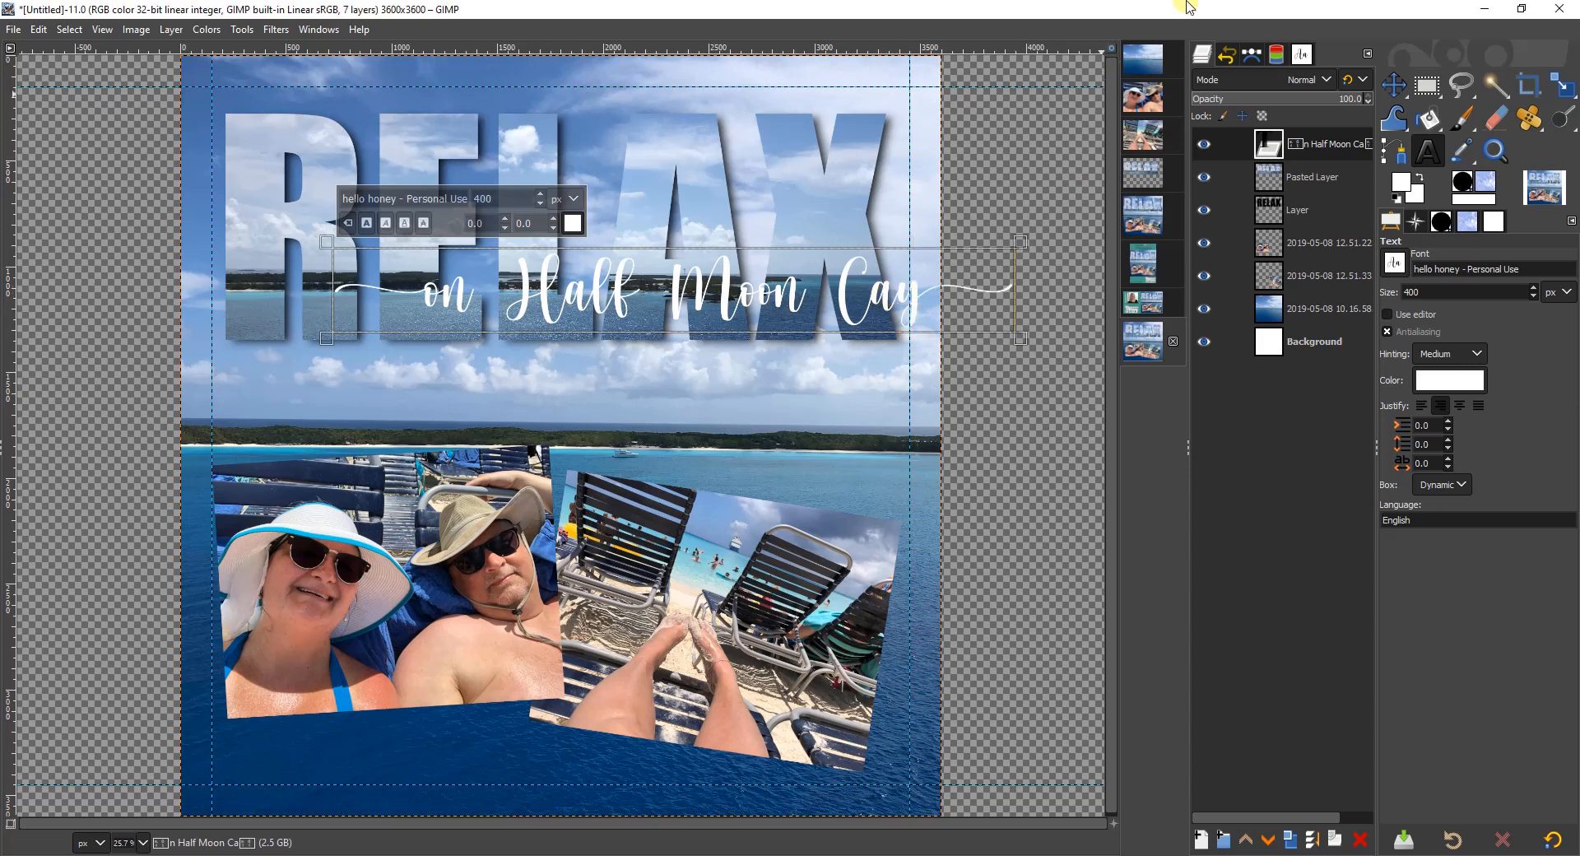
# Step: Move the script text up and left so it is centered across the middle of the RELAX letters
pyautogui.click(1391, 82)
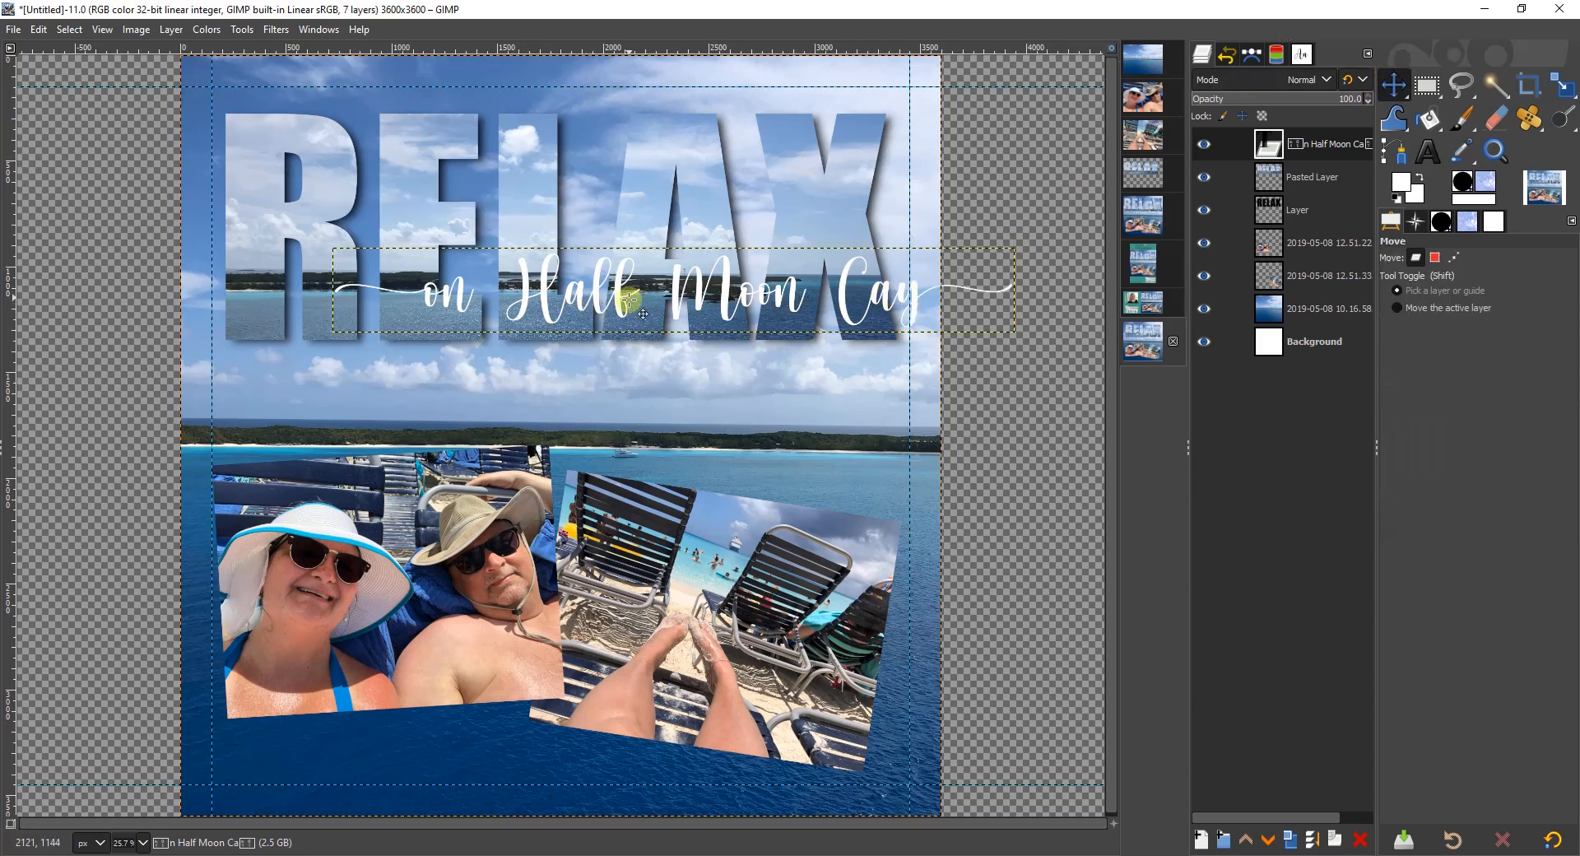
pyautogui.moveTo(688, 301); pyautogui.dragTo(575, 231)
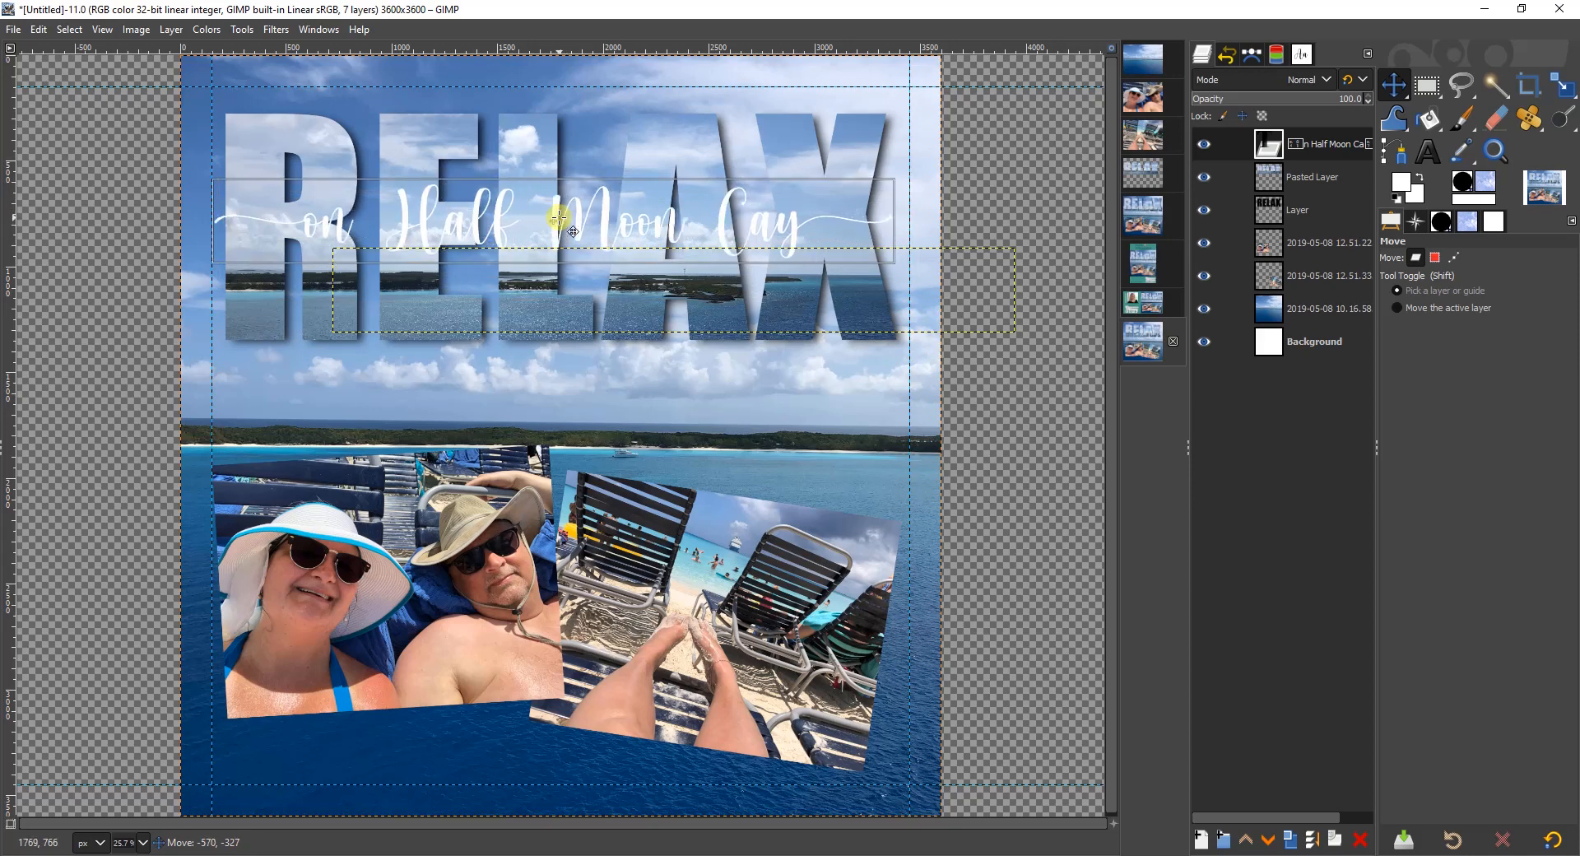
pyautogui.moveTo(575, 231); pyautogui.dragTo(575, 231)
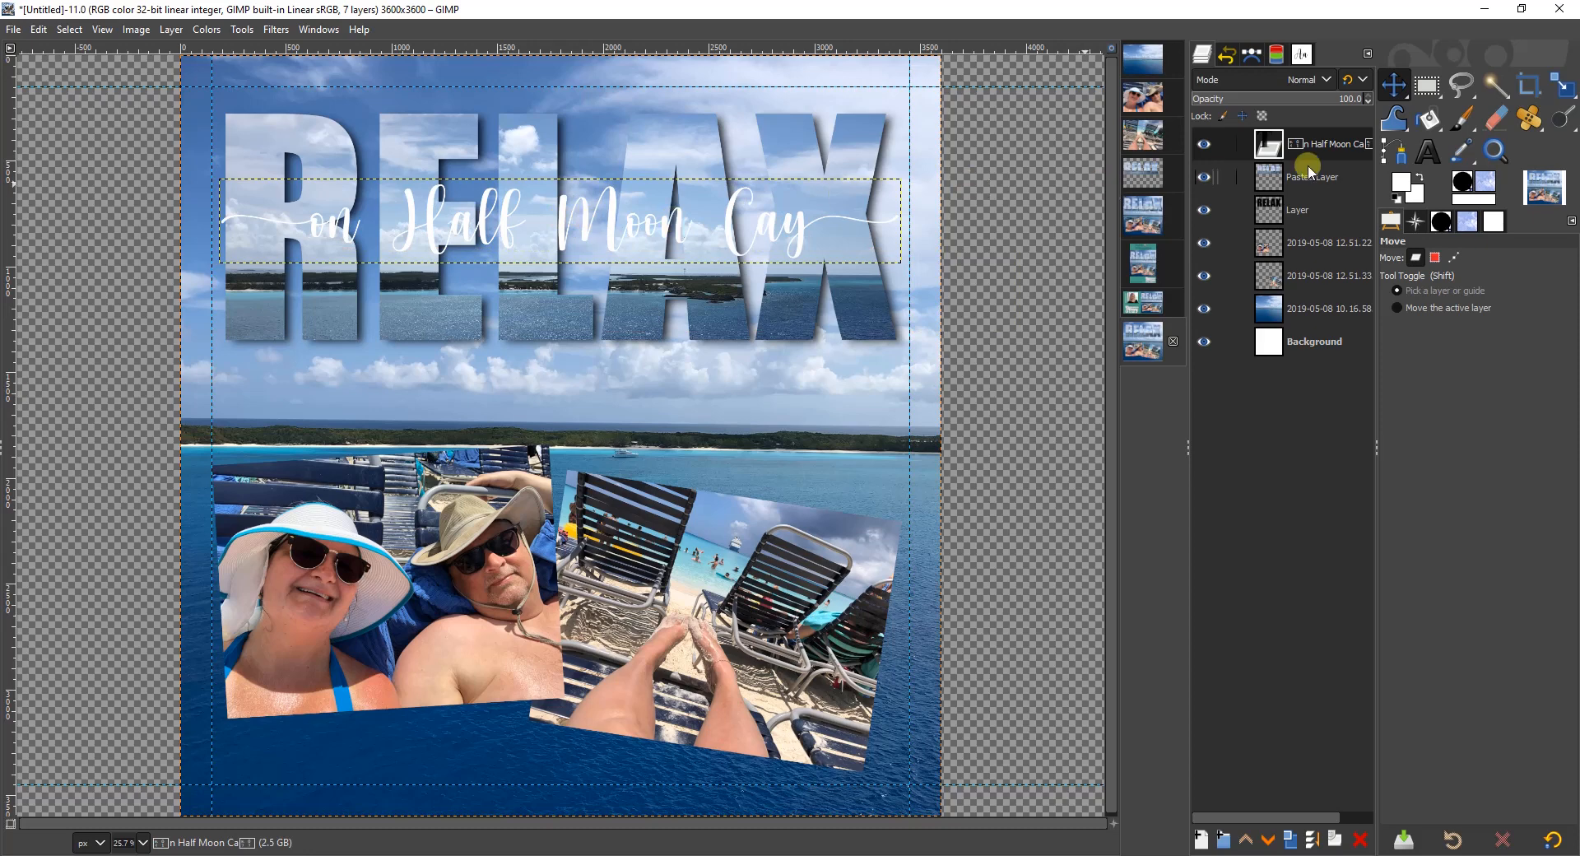
# Step: Select the script text from its alpha and add a new transparent layer directly beneath the text layer
pyautogui.rightClick(1326, 140)
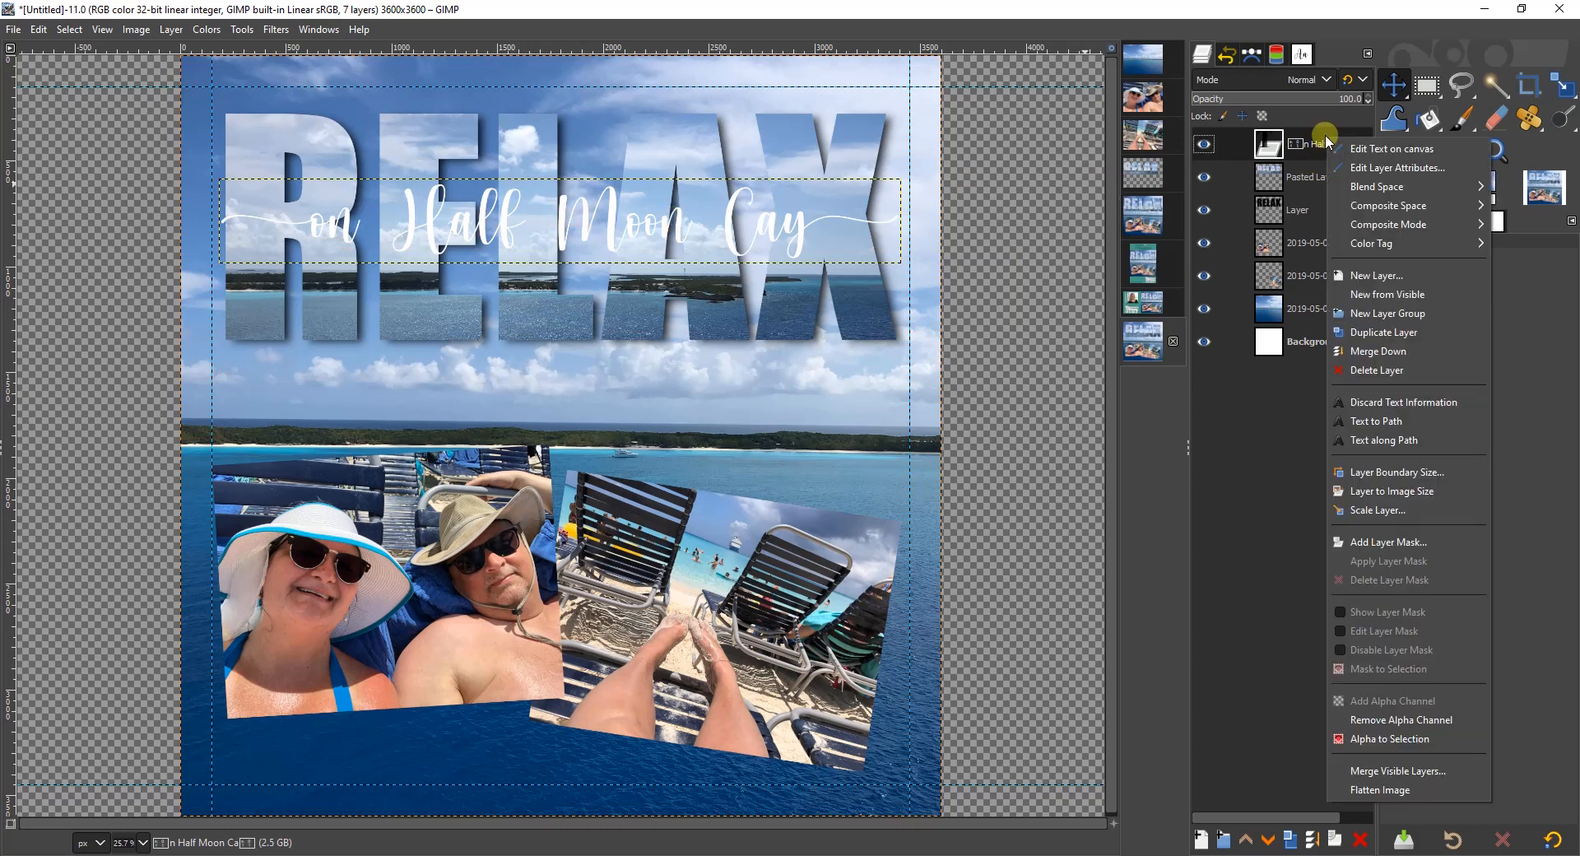
pyautogui.click(1368, 739)
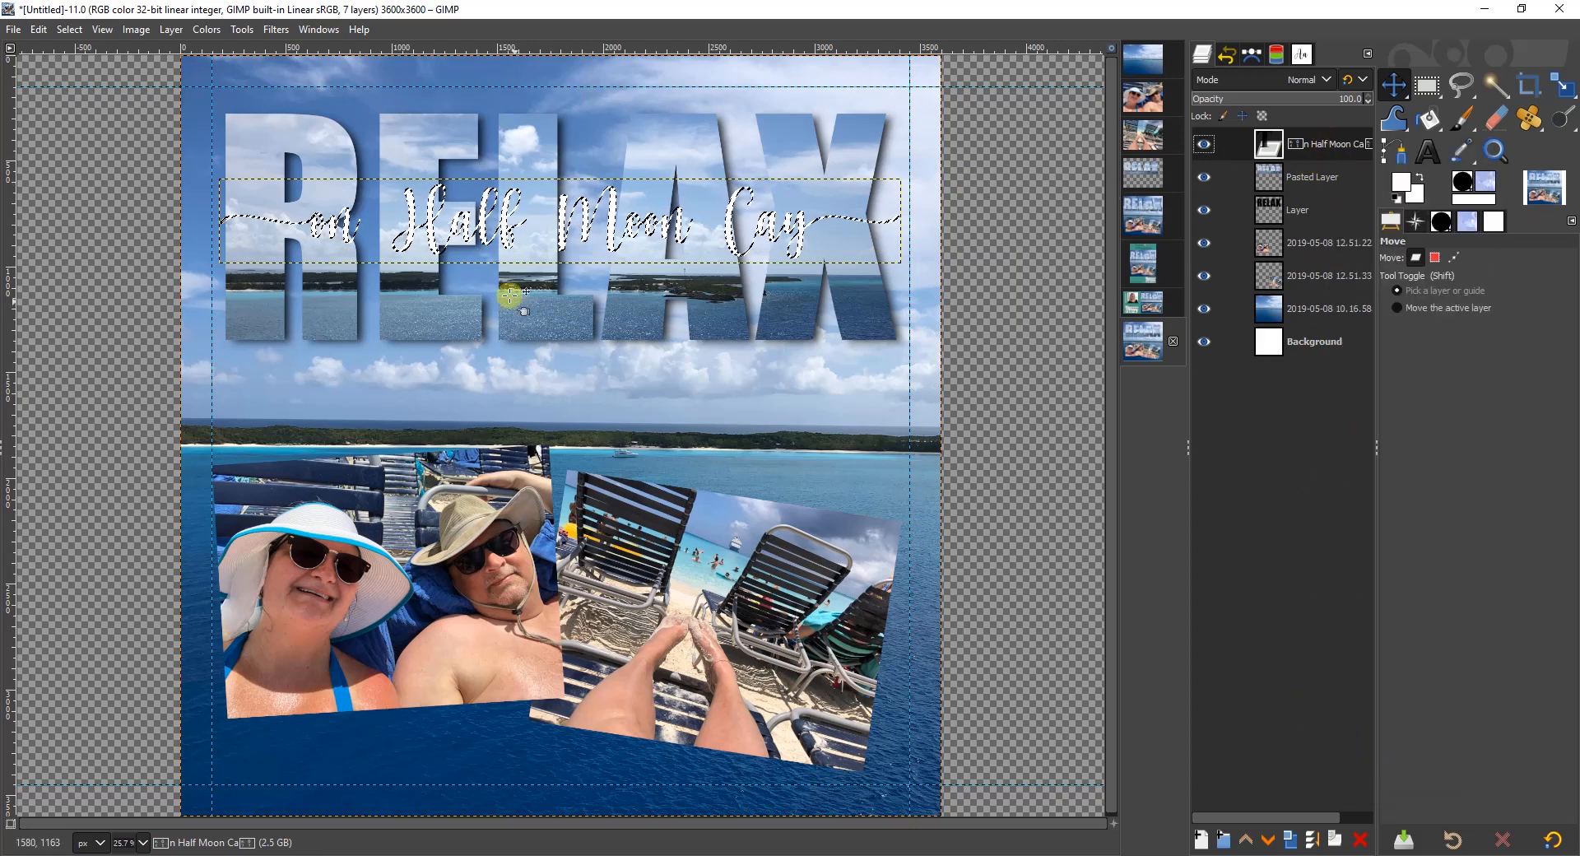
pyautogui.click(1198, 840)
pyautogui.click(1298, 831)
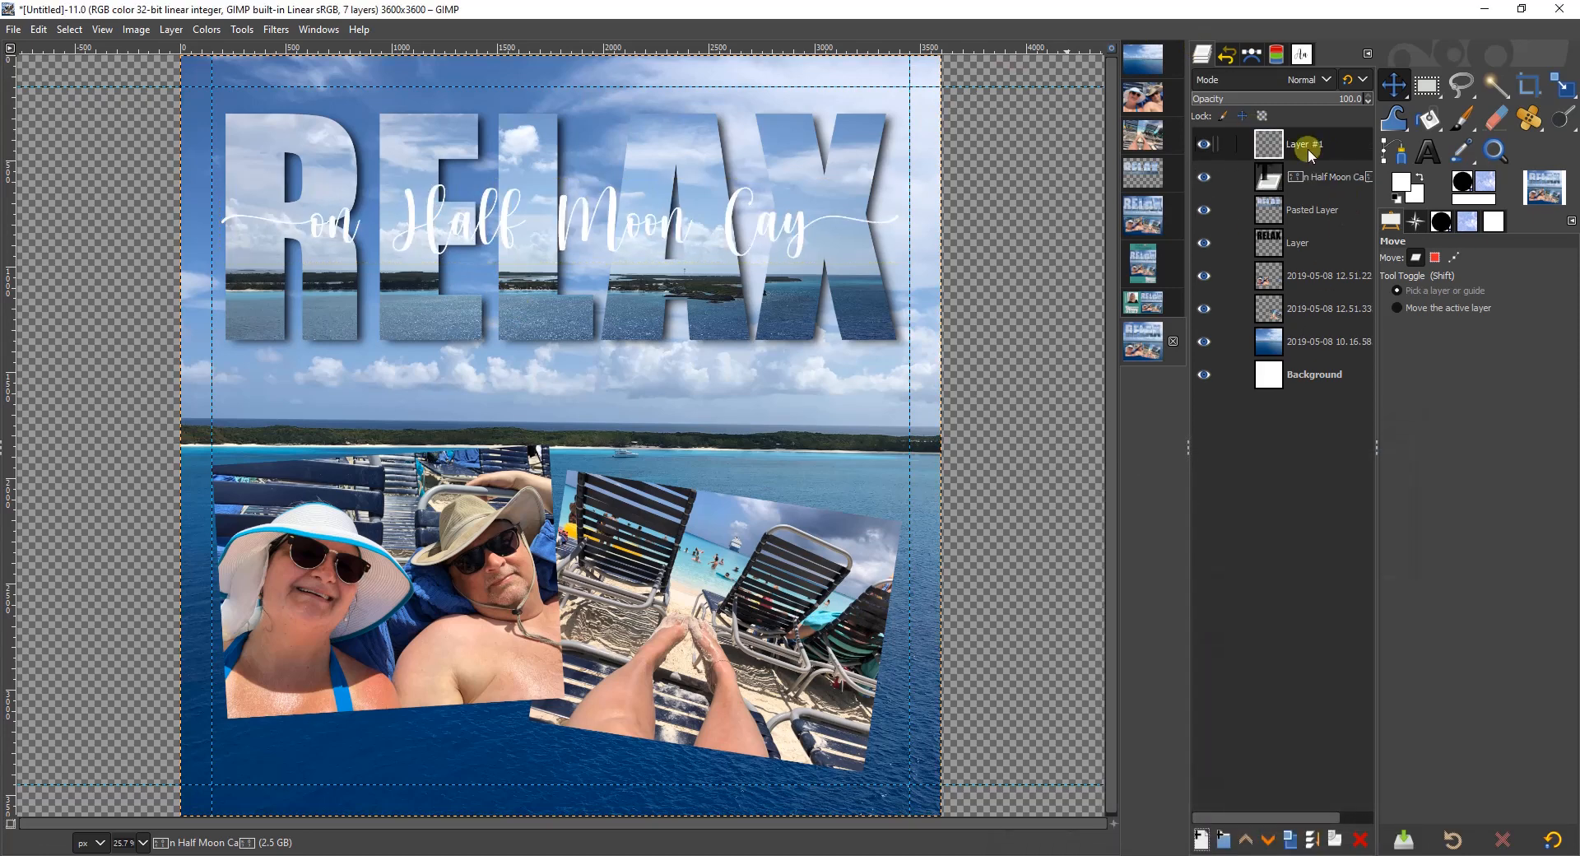
pyautogui.moveTo(1309, 152); pyautogui.dragTo(1319, 183)
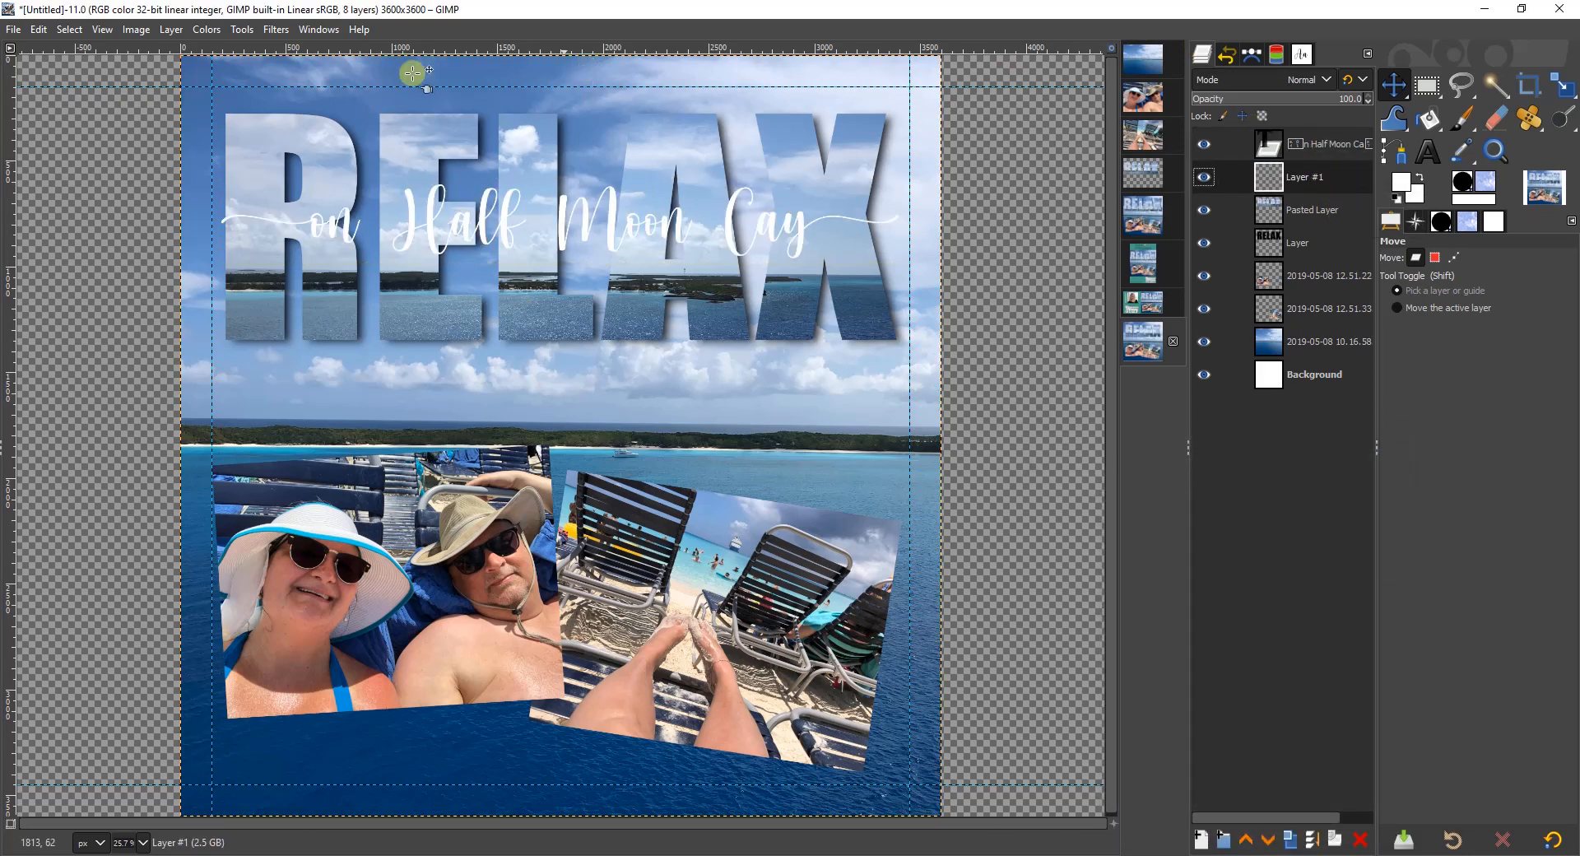
# Step: Grow the script text selection by 10 px
pyautogui.click(69, 30)
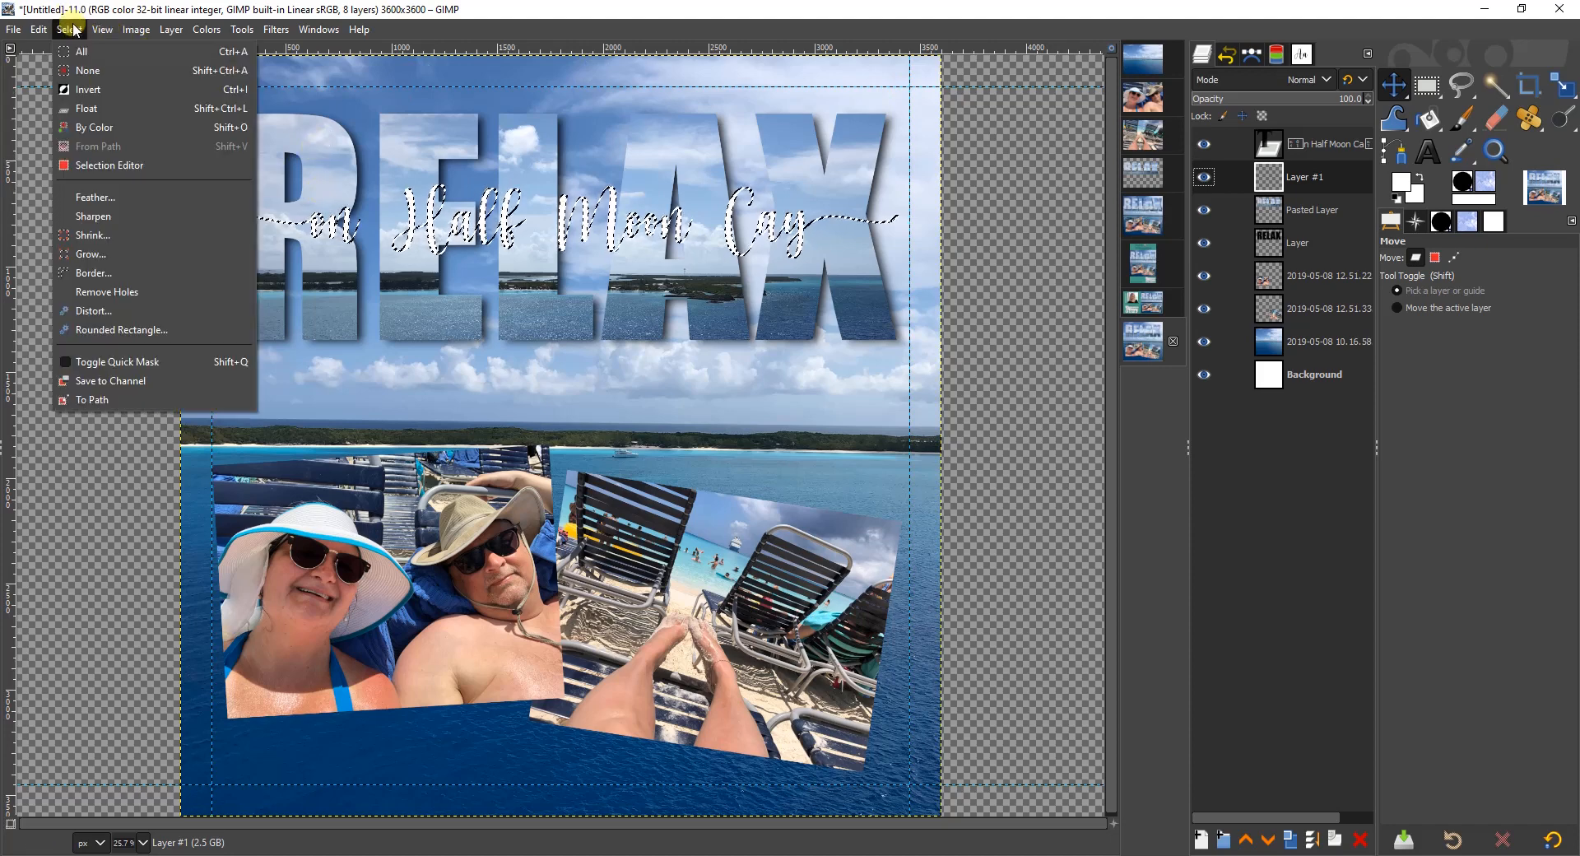
pyautogui.click(91, 253)
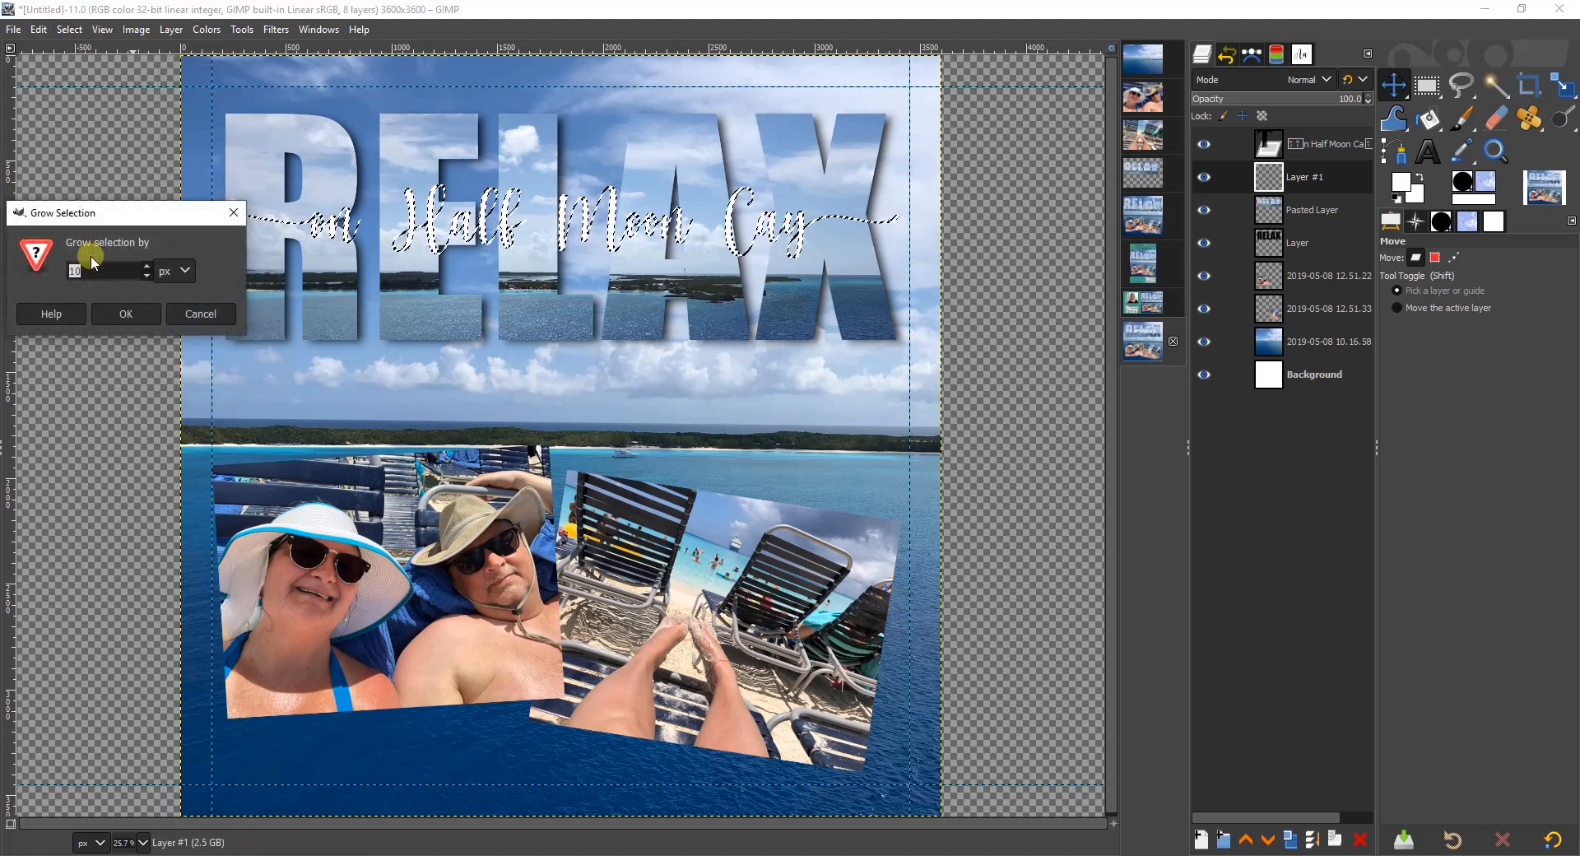
pyautogui.click(126, 313)
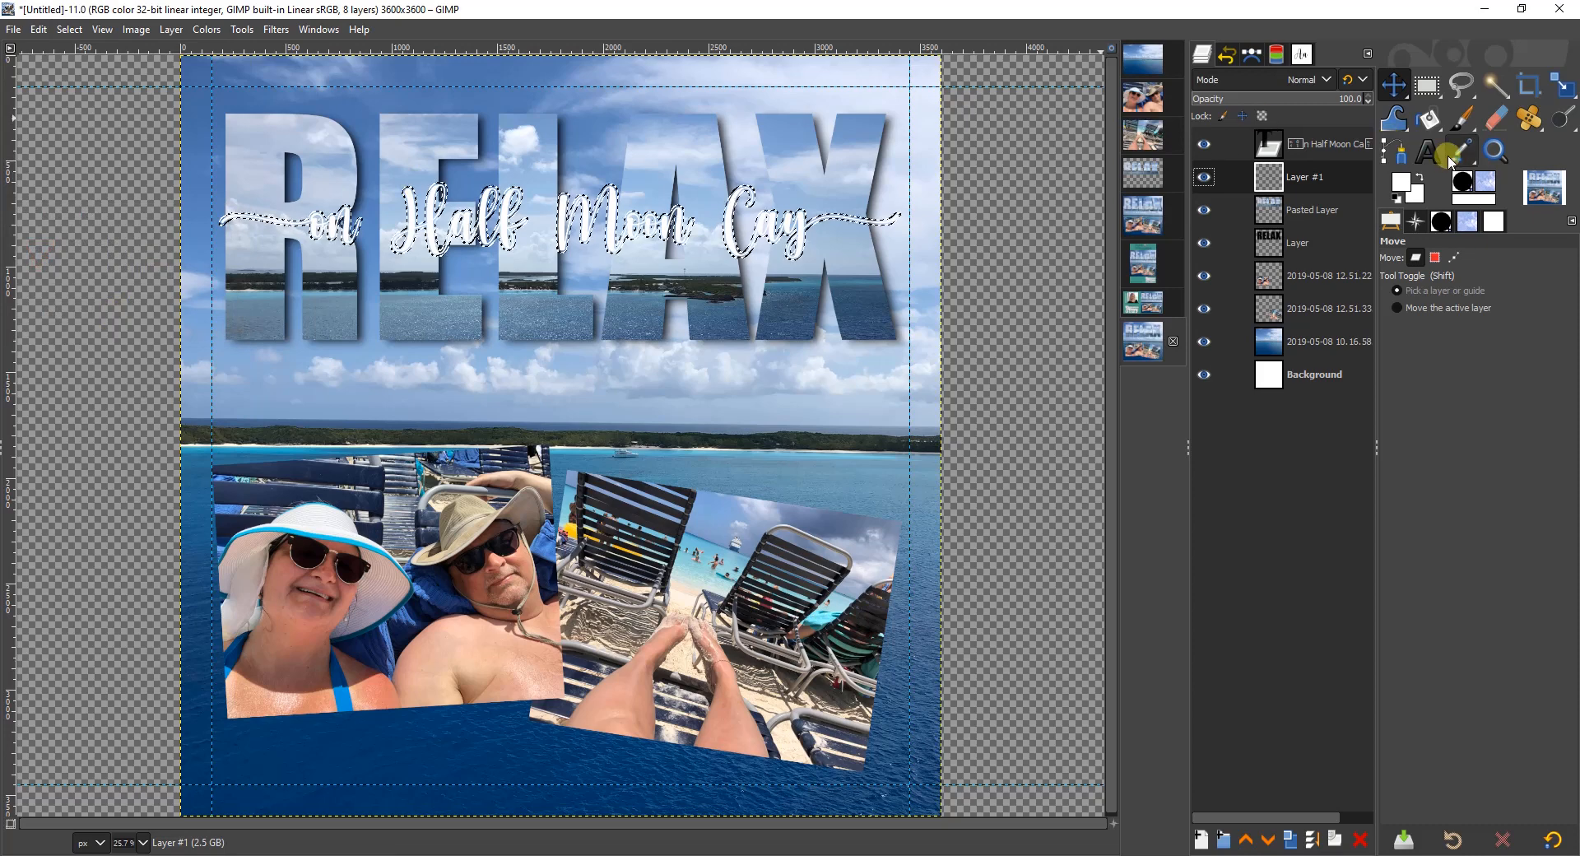
# Step: Set the bucket fill foreground color to the dark sea blue 003c6b, sampled from the water beneath the photos
pyautogui.click(1432, 119)
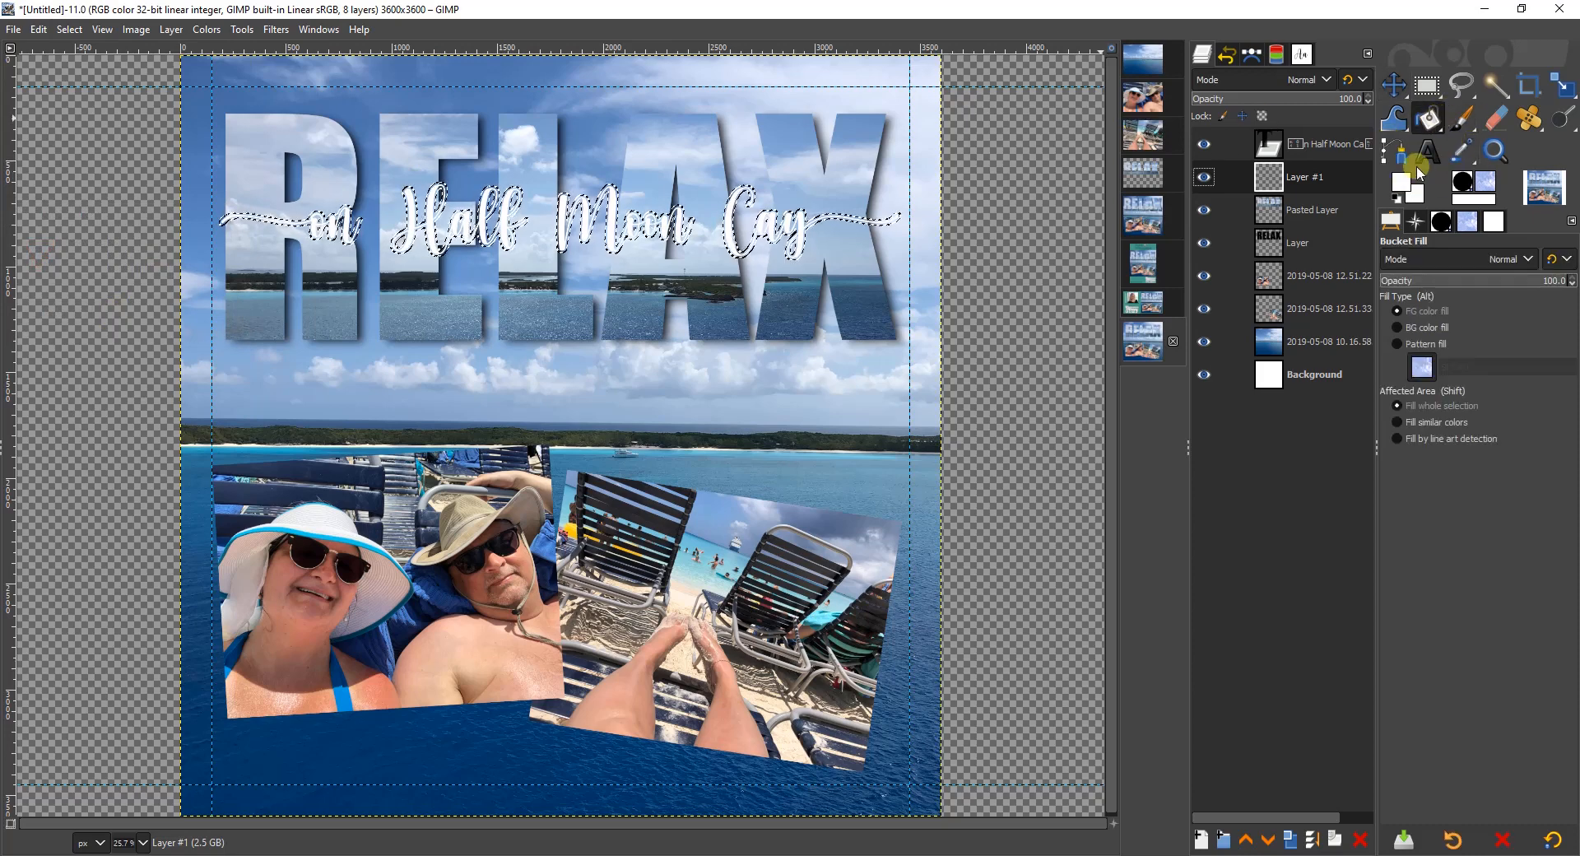
pyautogui.click(1407, 189)
pyautogui.click(1041, 512)
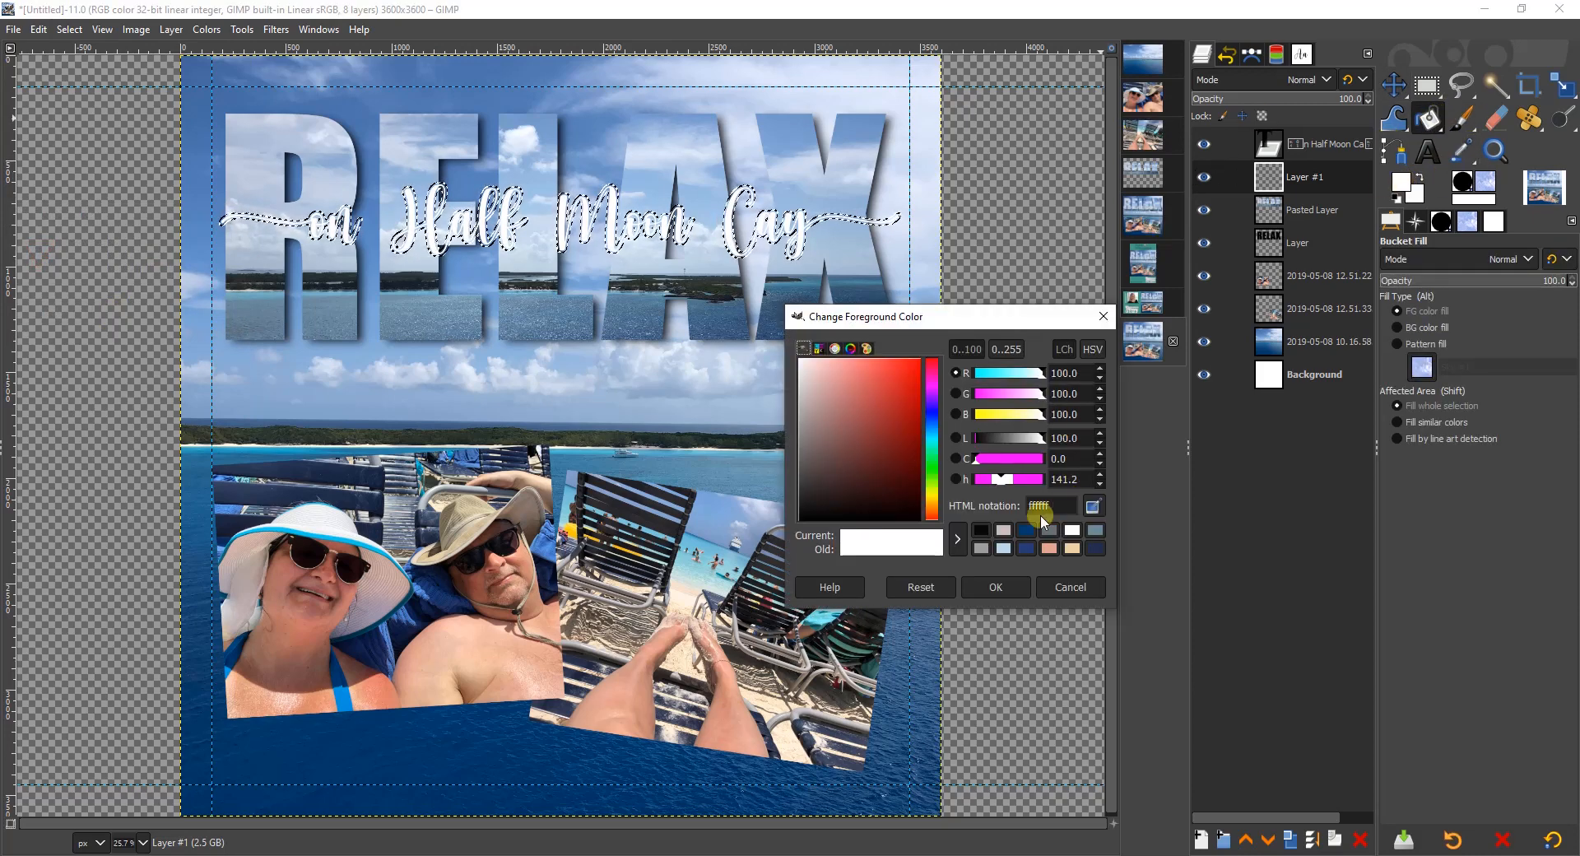
pyautogui.click(1092, 507)
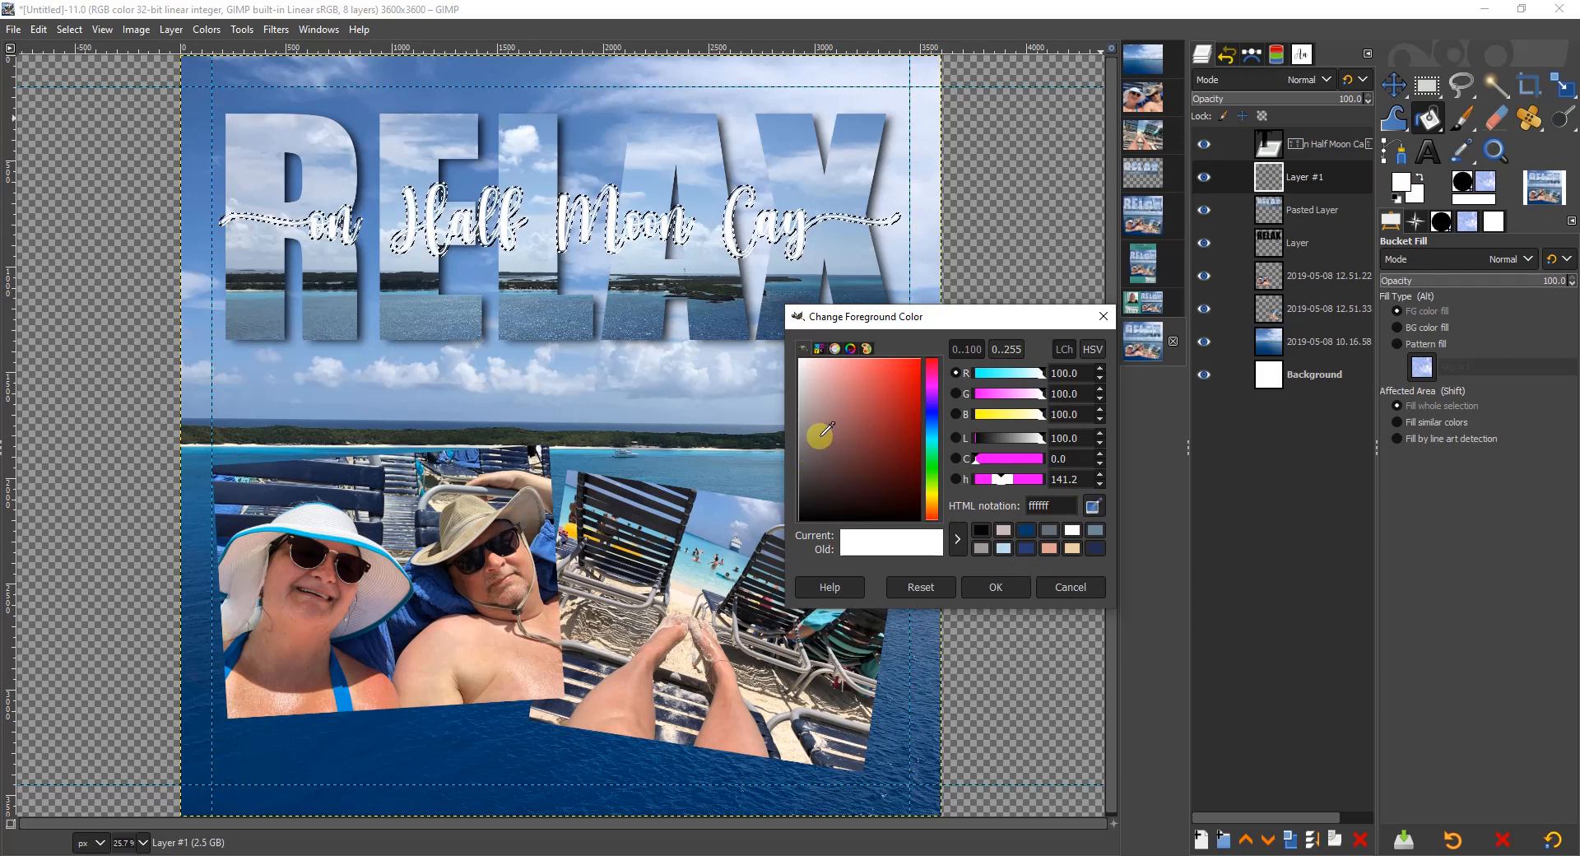
pyautogui.click(434, 747)
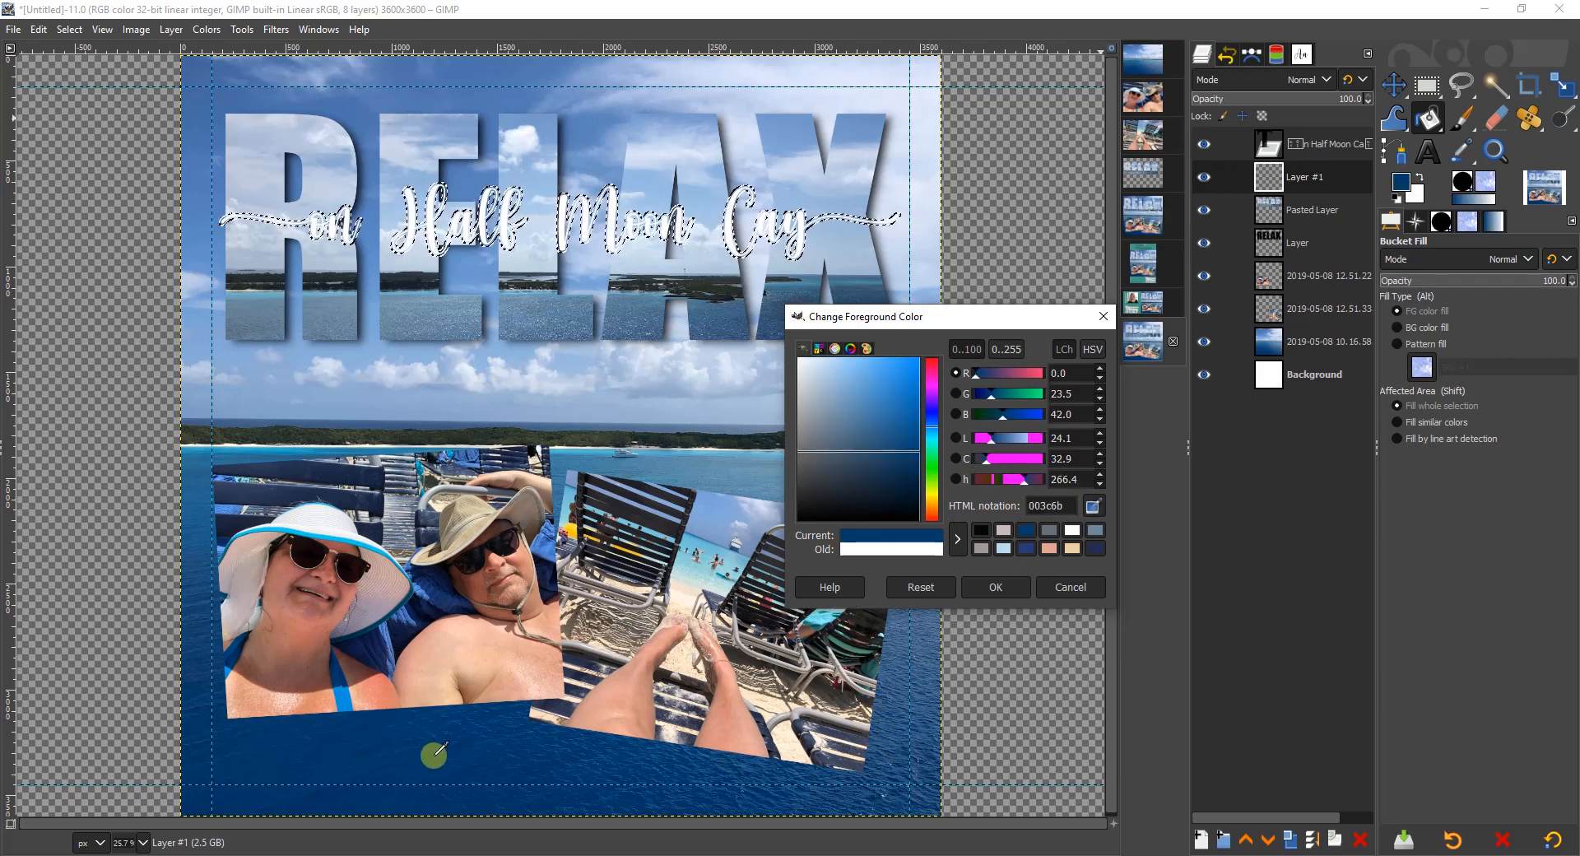
pyautogui.click(998, 587)
# Step: Fill the grown script text selection with the dark blue and clear the selection
pyautogui.click(647, 233)
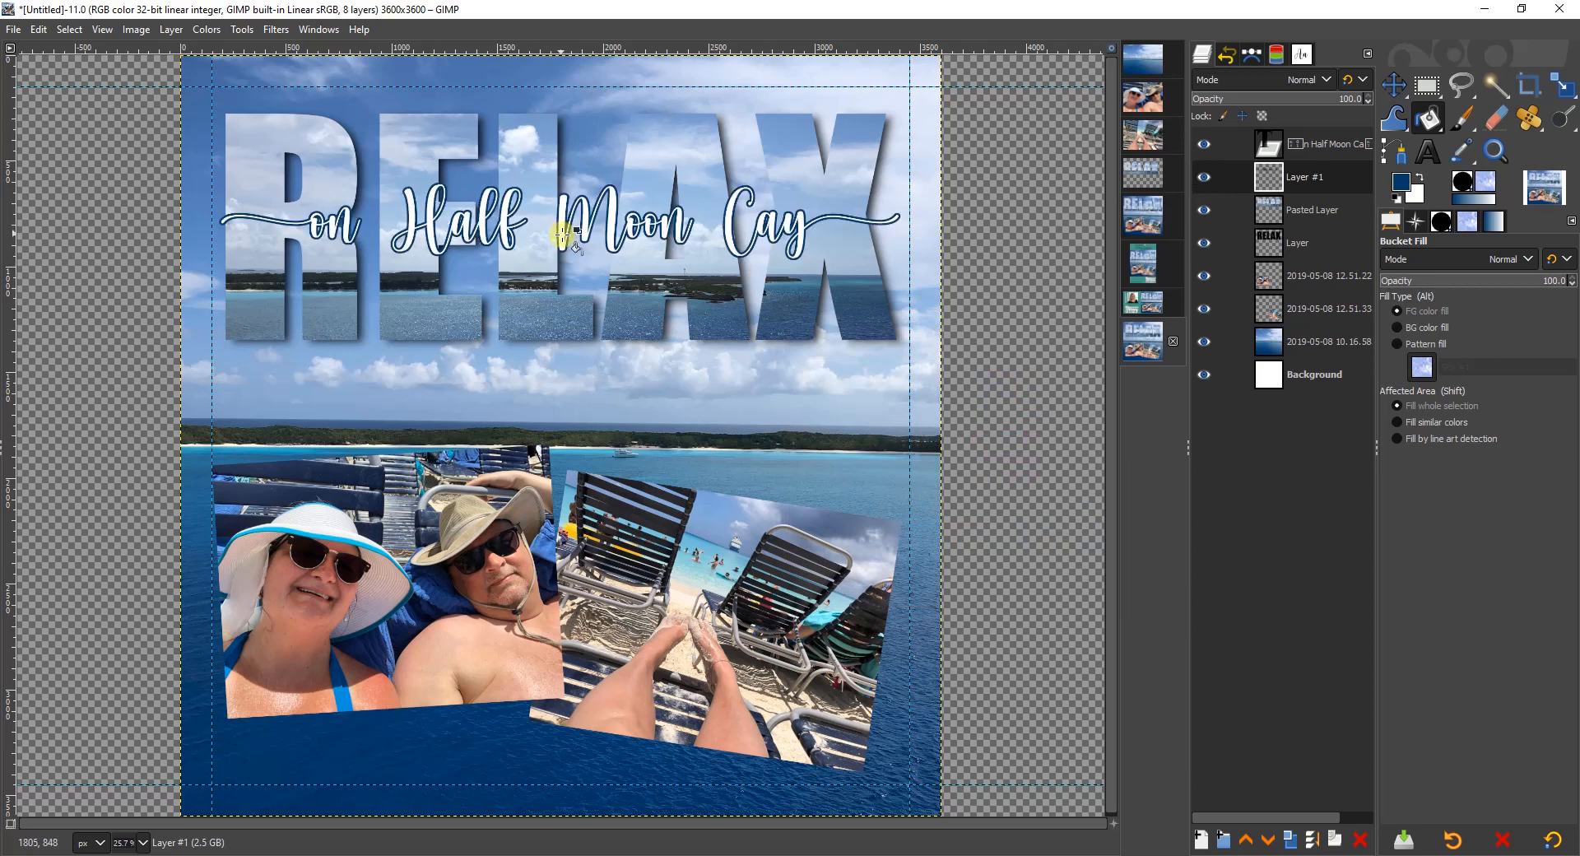
pyautogui.click(60, 33)
pyautogui.click(74, 62)
# Step: Add a new transparent layer directly beneath the couple photo's layer and select that photo from its alpha
pyautogui.click(1315, 278)
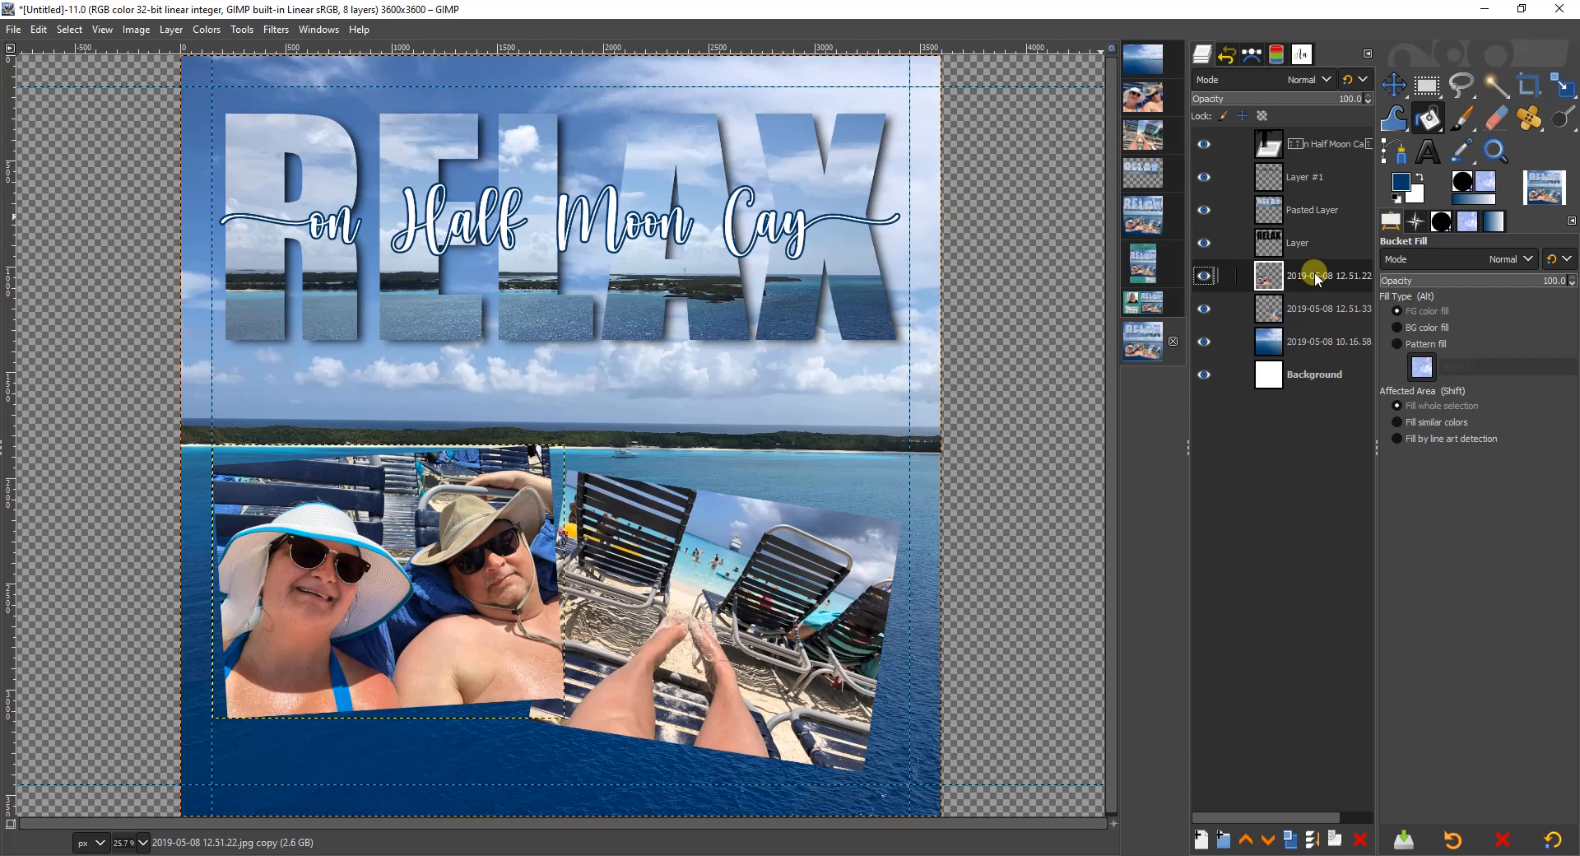
pyautogui.click(1201, 839)
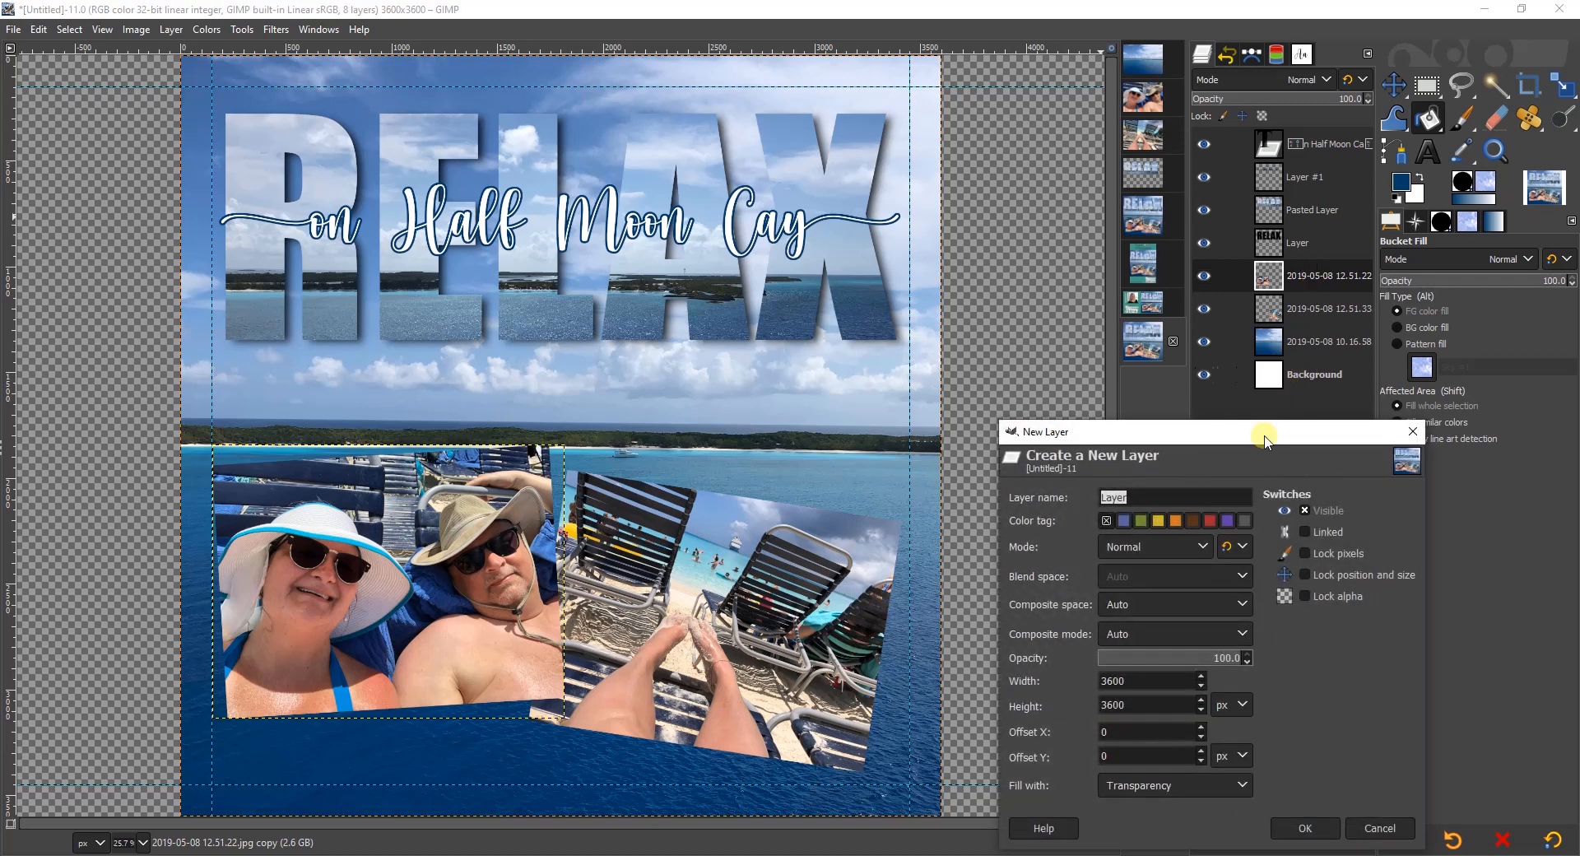
pyautogui.click(1306, 828)
pyautogui.click(1311, 315)
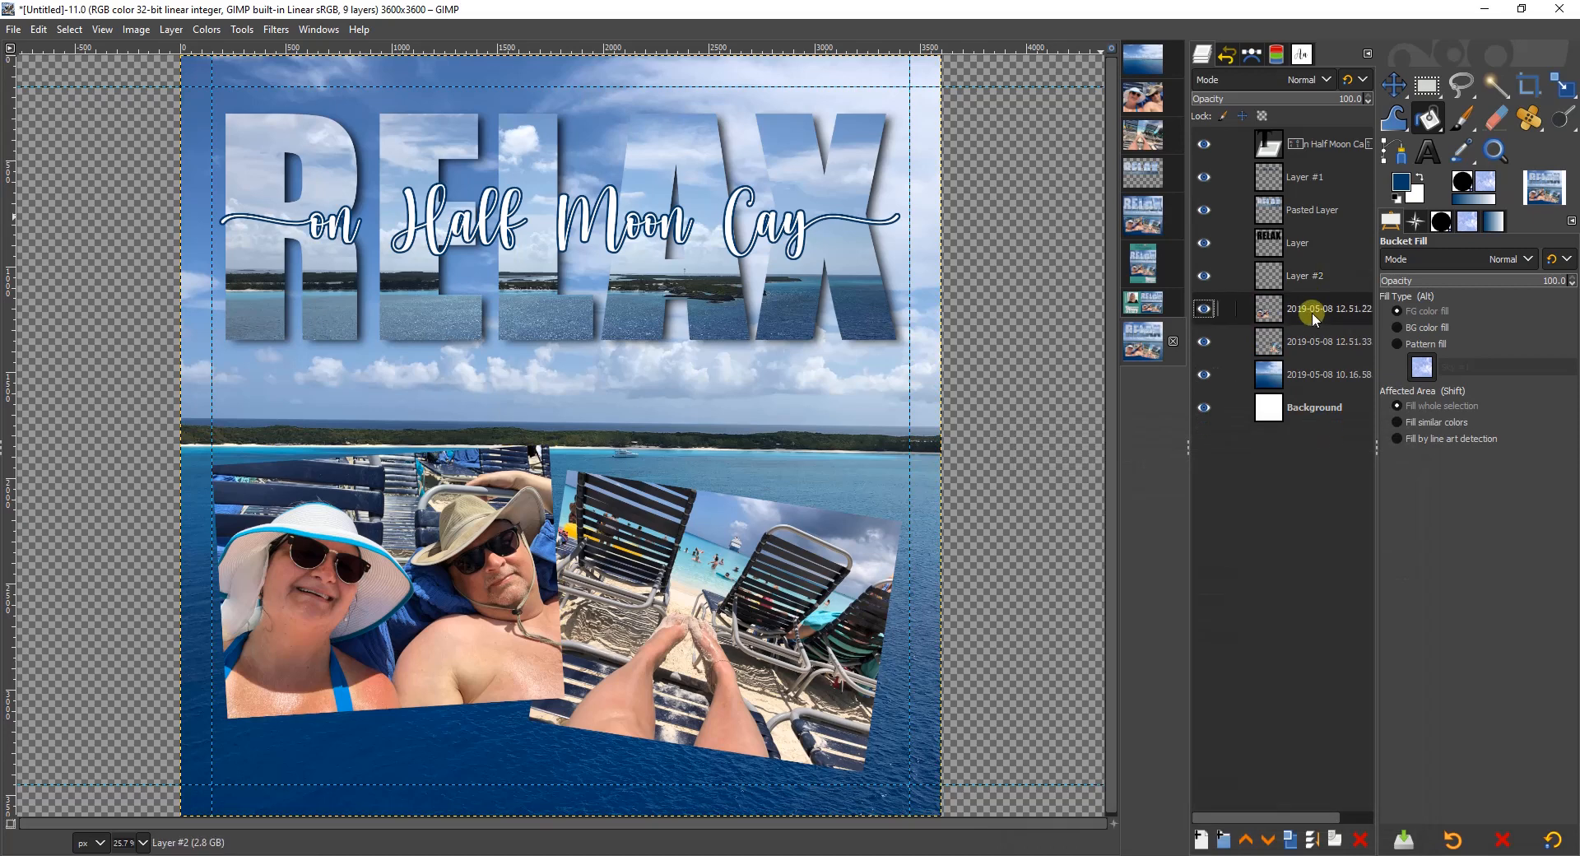
pyautogui.rightClick(1313, 317)
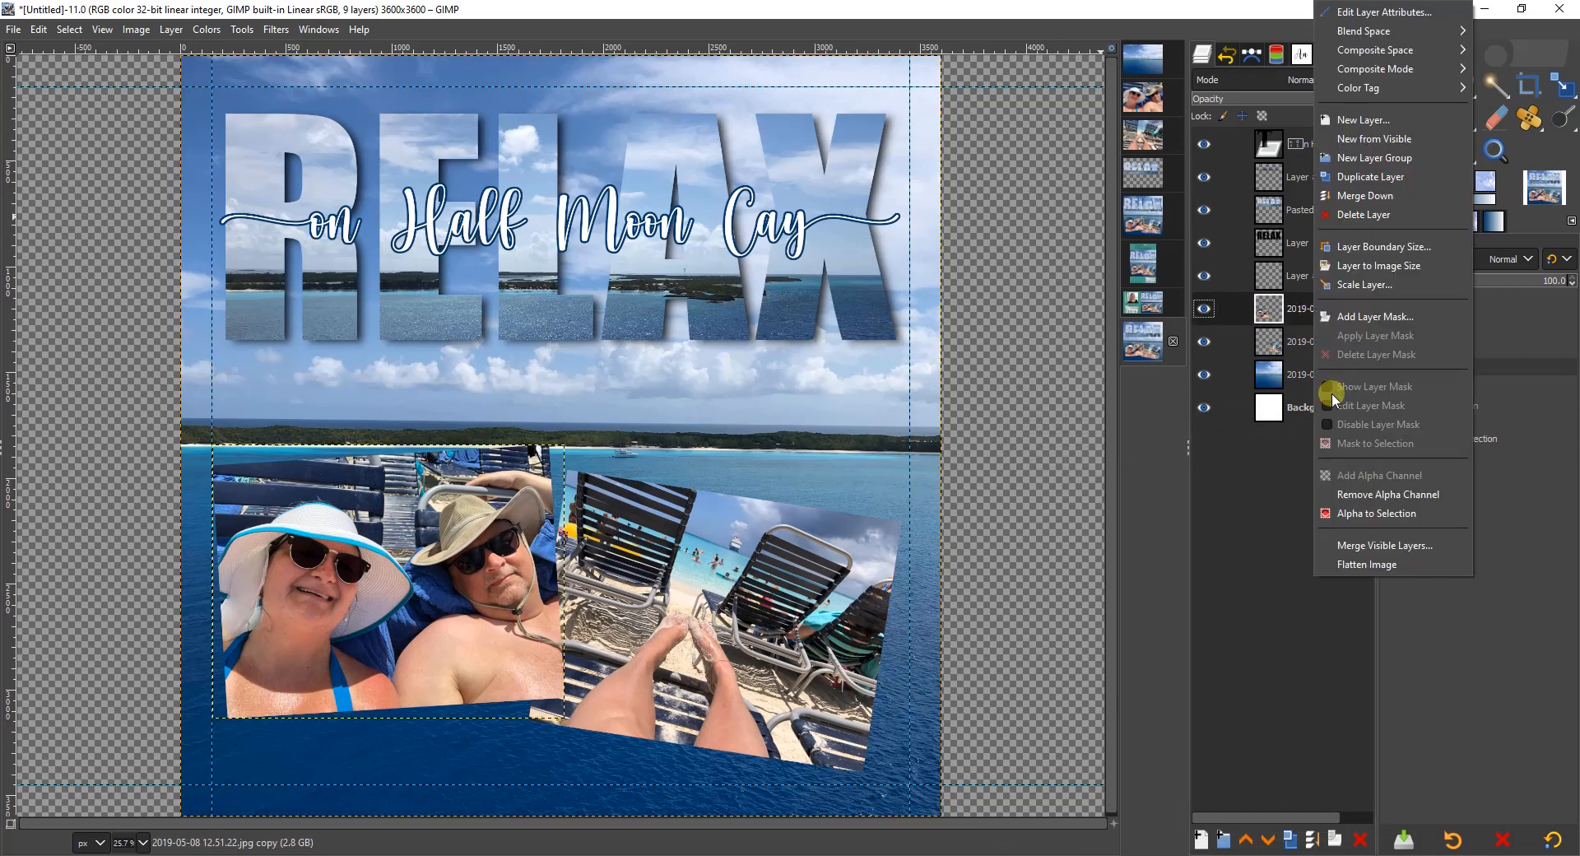
pyautogui.click(1349, 517)
pyautogui.moveTo(1302, 280); pyautogui.dragTo(1310, 323)
# Step: Grow the couple photo selection by 25 px and fill it with white on the new layer beneath it
pyautogui.click(69, 29)
pyautogui.click(86, 256)
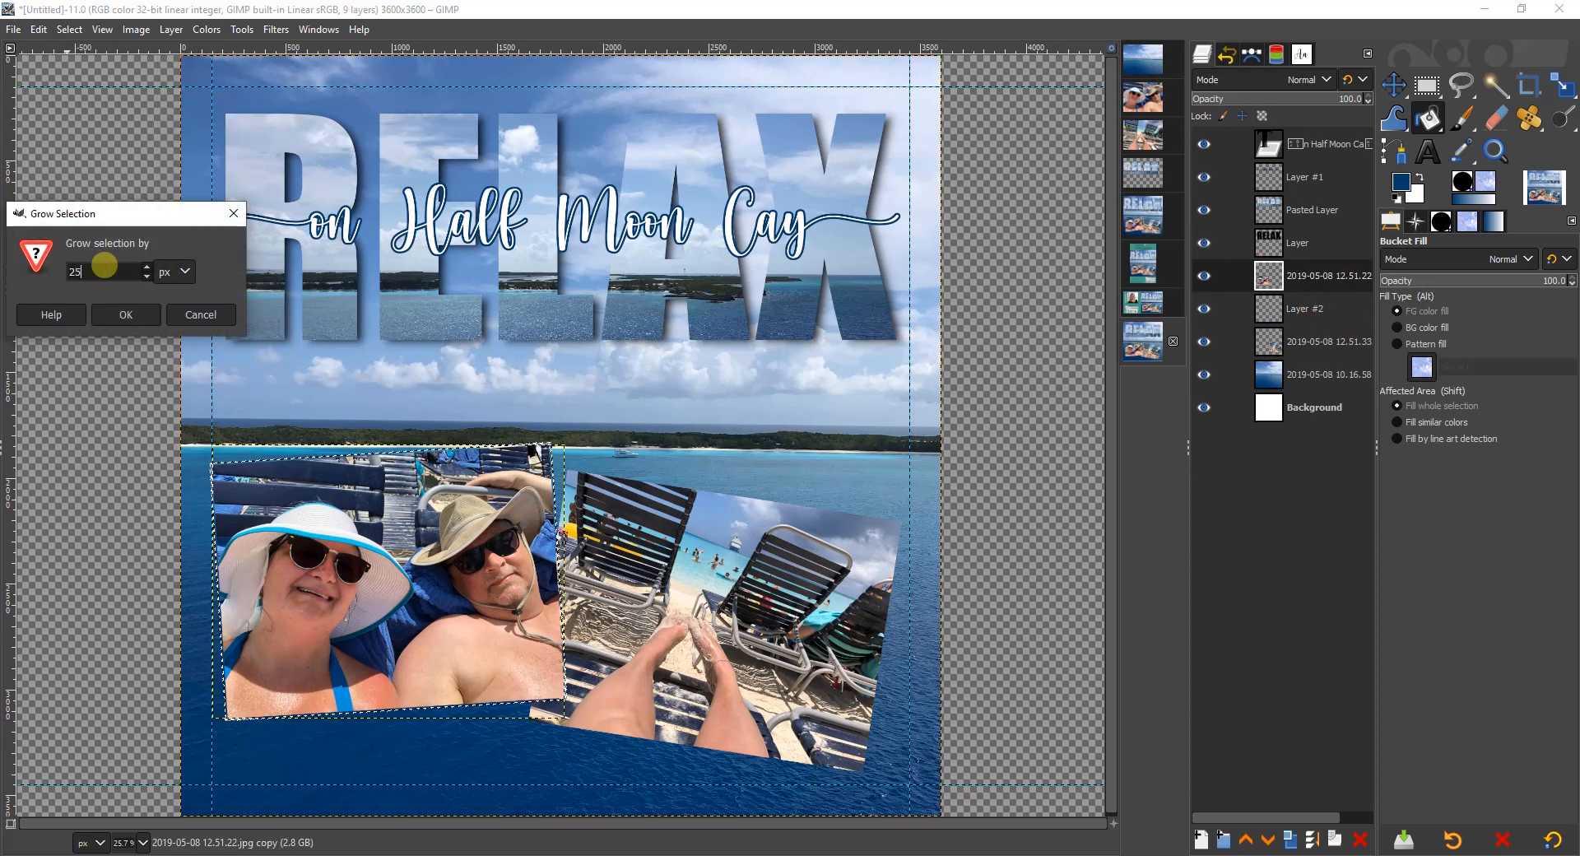
pyautogui.press('Return')
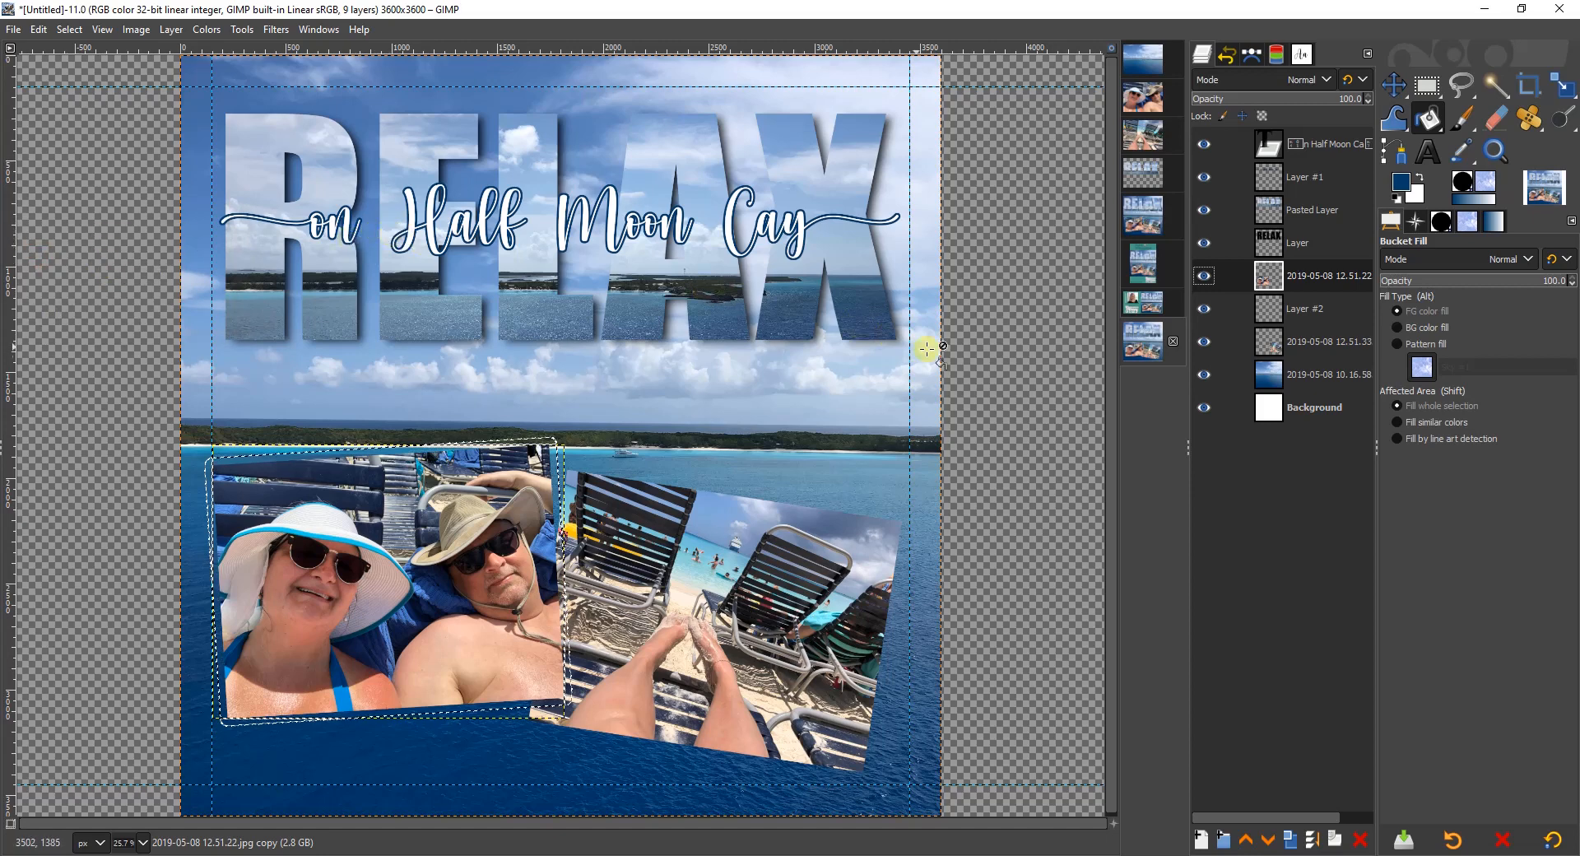
pyautogui.click(1317, 307)
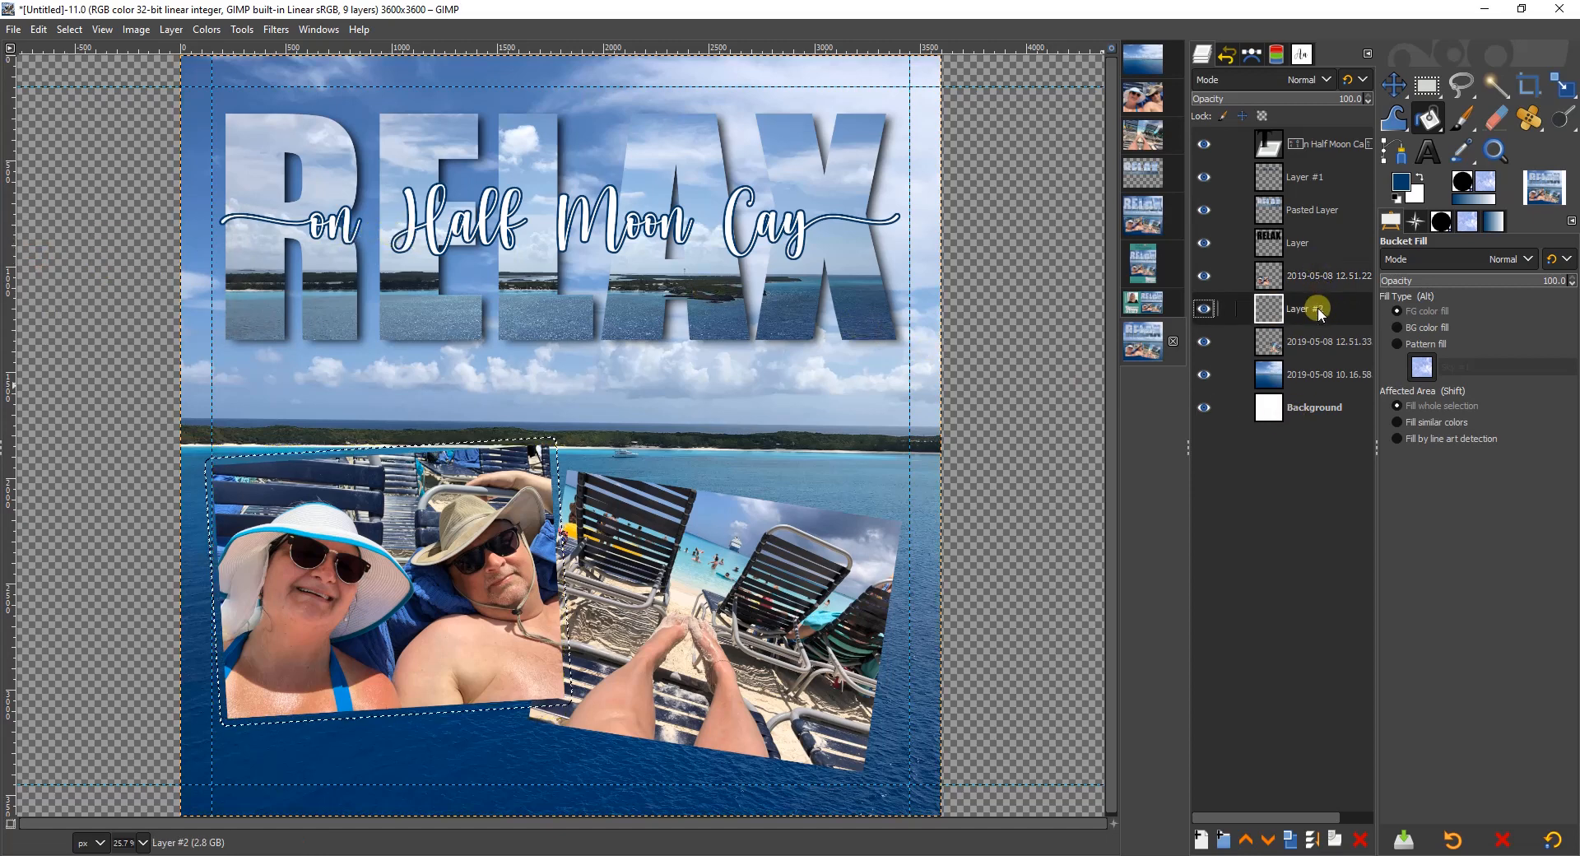
pyautogui.click(1421, 178)
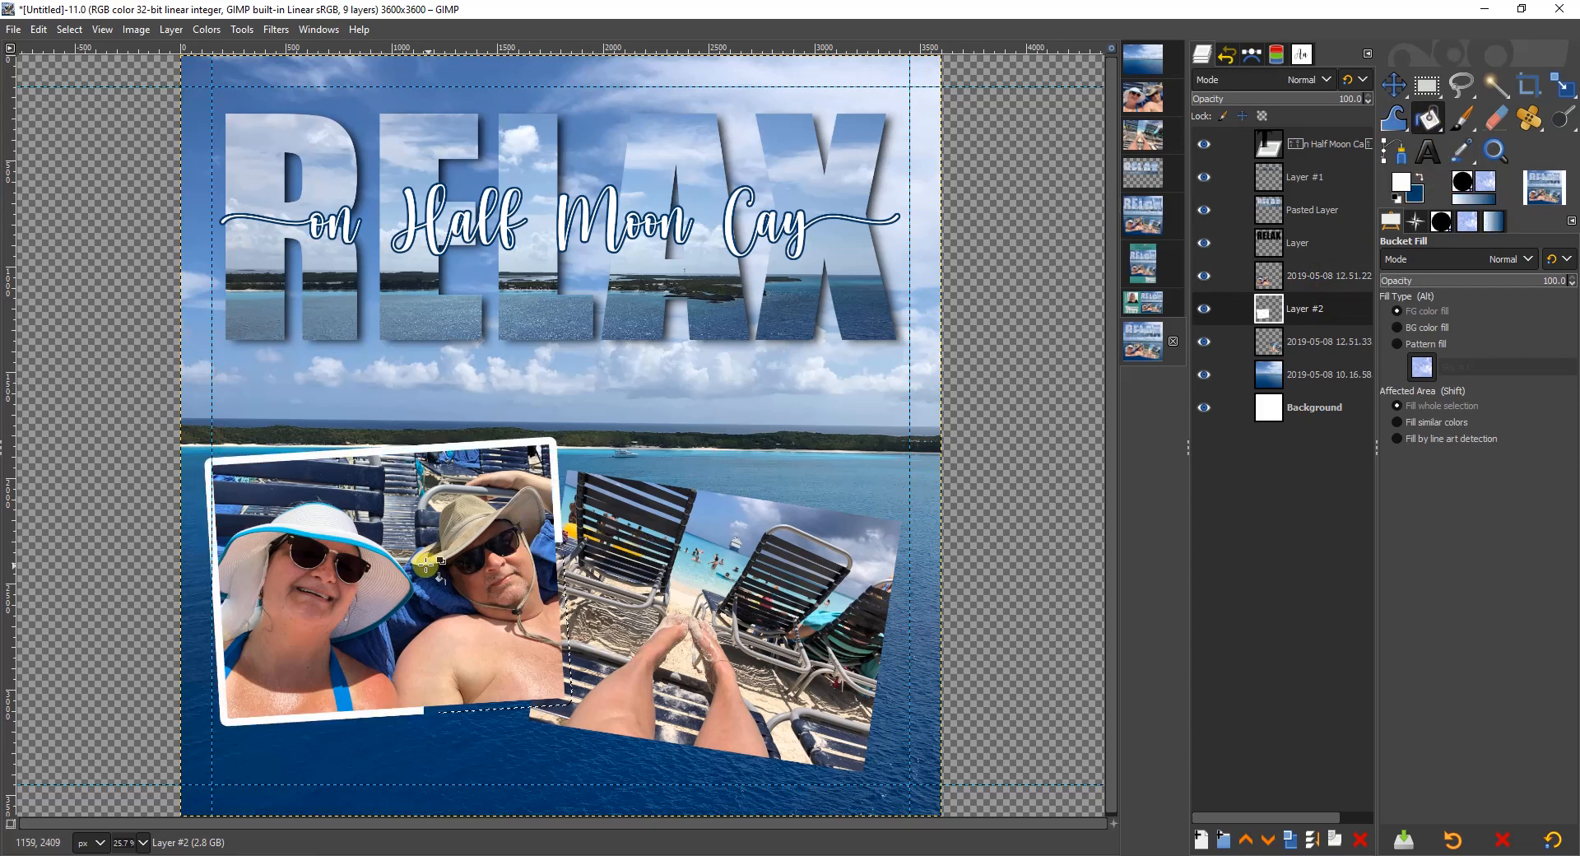
# Step: Shrink the selection by 15 px and delete the white inside it, leaving a thin frame around the couple photo
pyautogui.click(69, 29)
pyautogui.click(93, 235)
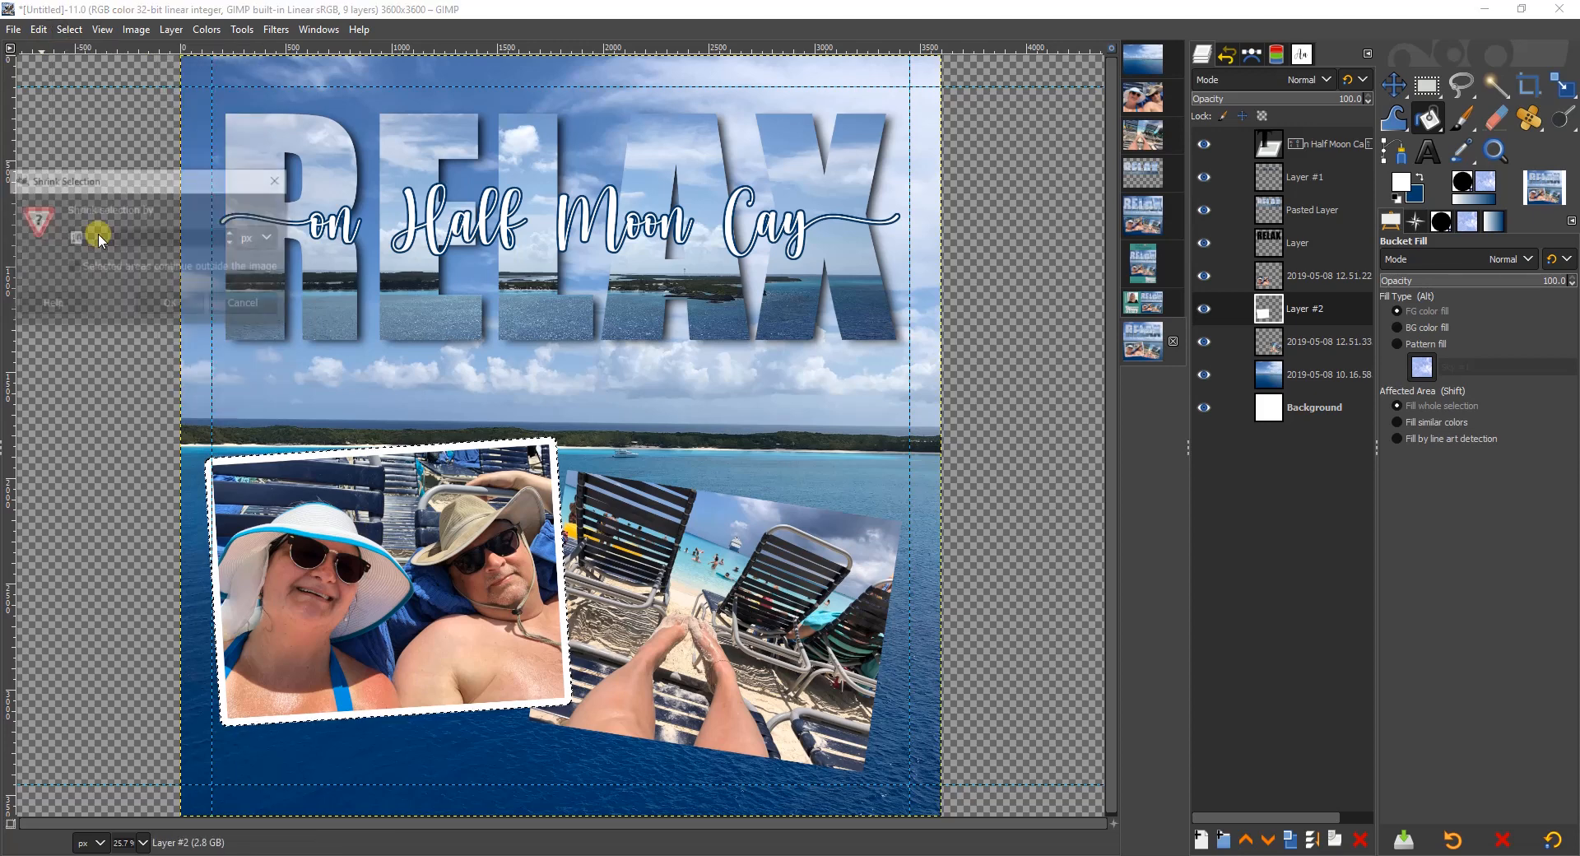
pyautogui.write('15')
pyautogui.click(159, 298)
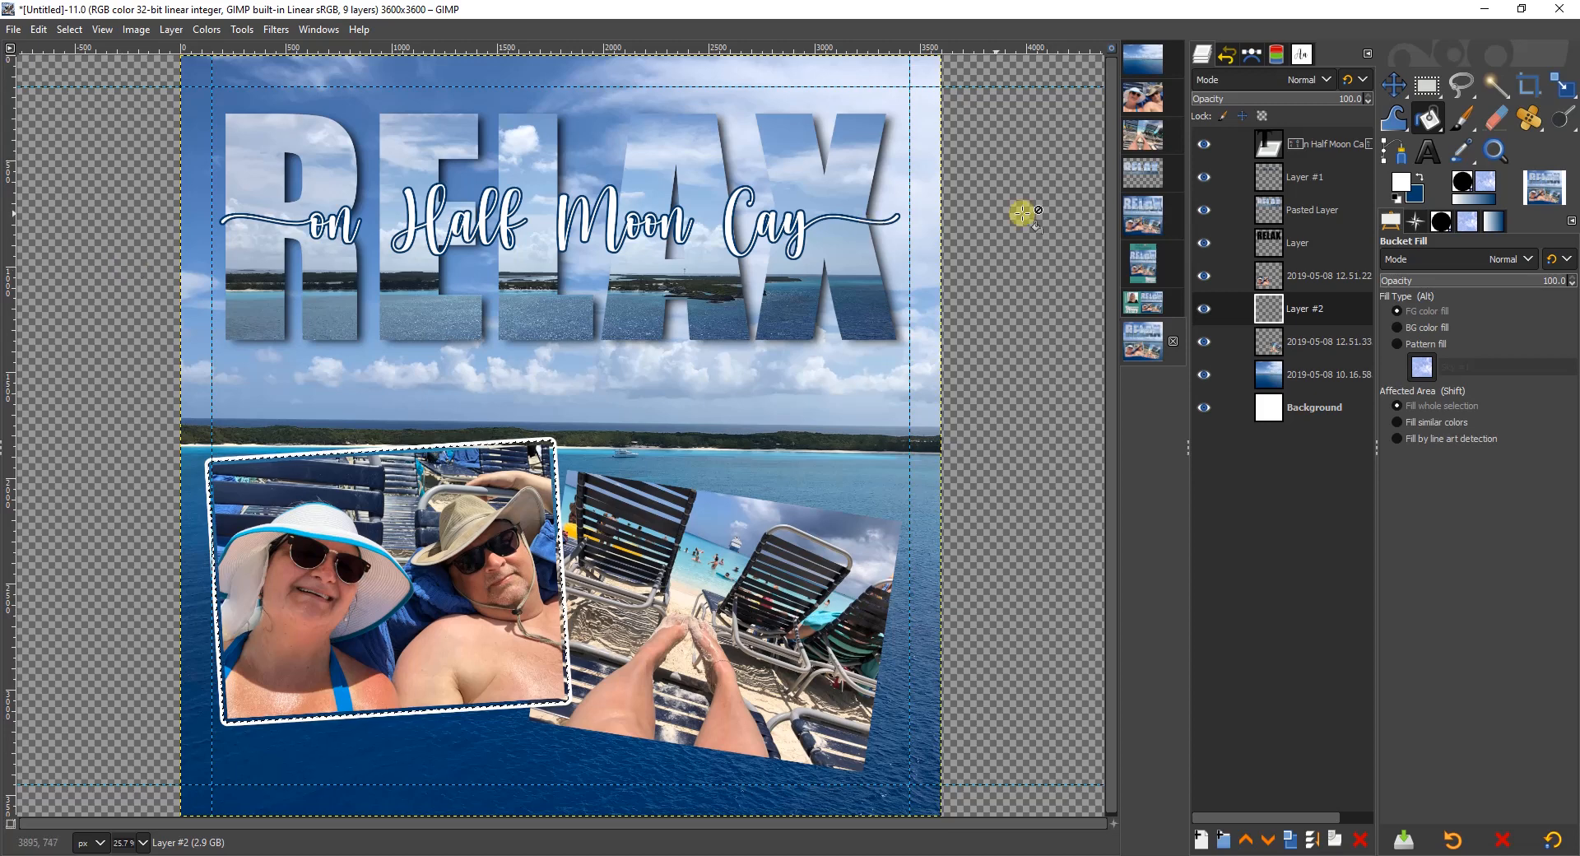
# Step: Select the beach chairs photo from its alpha and add a new transparent layer directly beneath its layer
pyautogui.click(1320, 341)
pyautogui.rightClick(1322, 339)
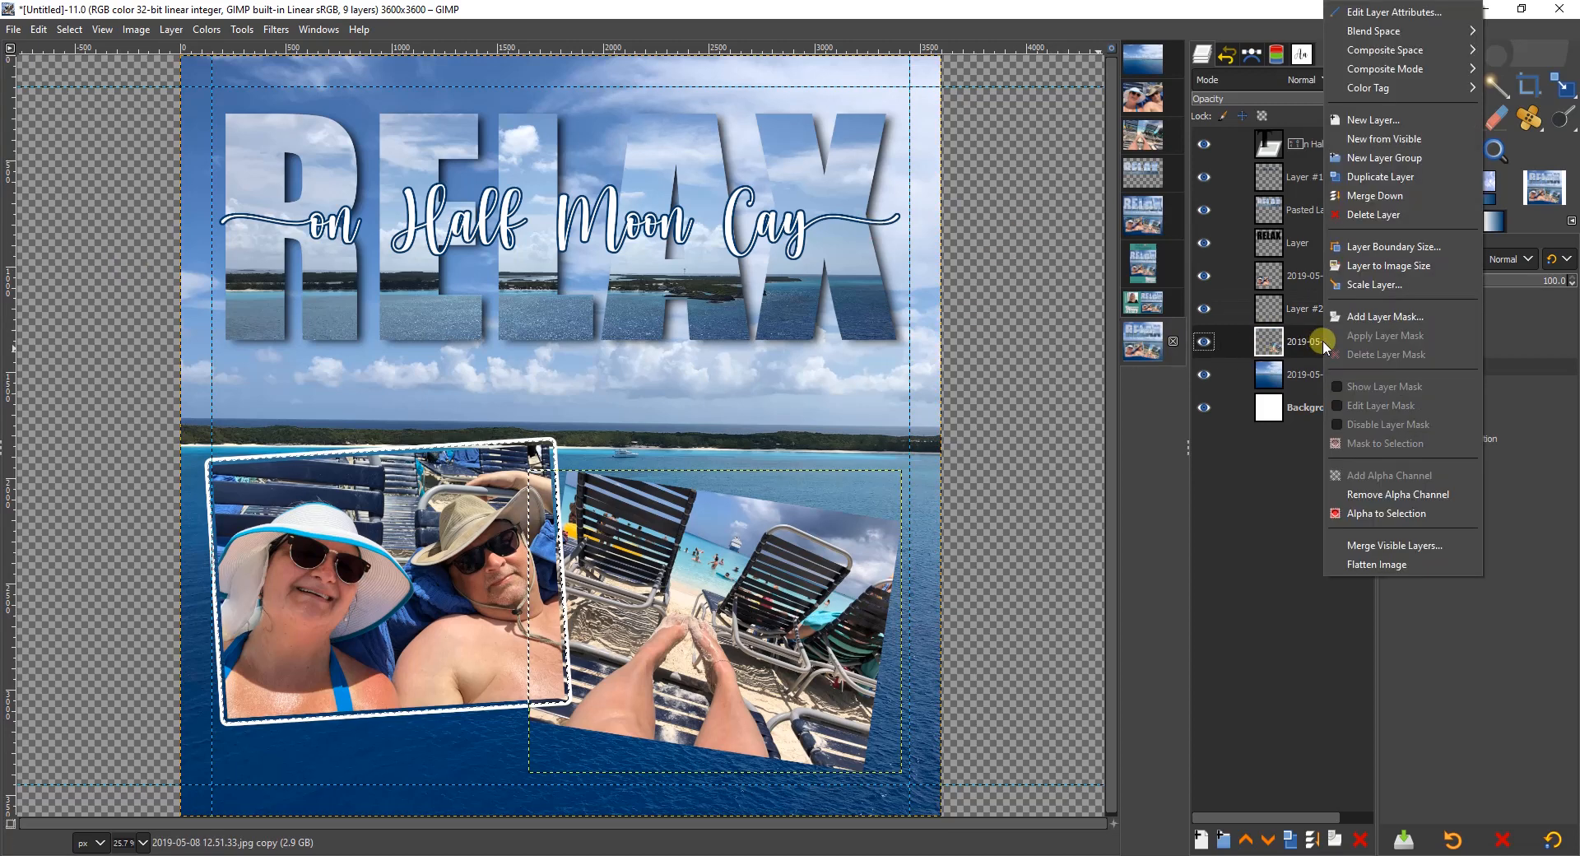
pyautogui.click(1362, 513)
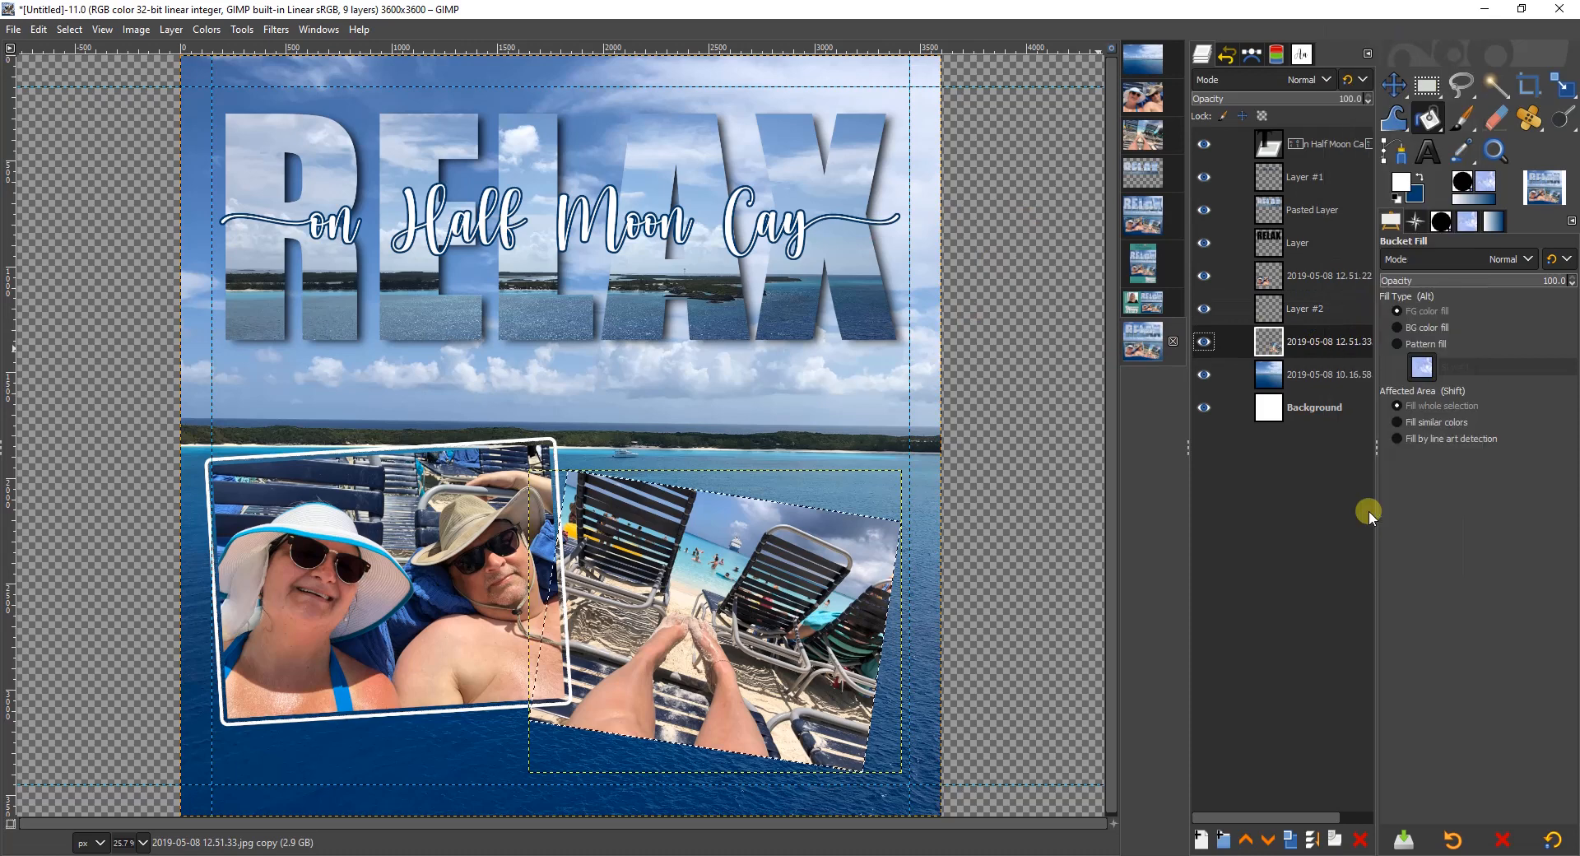
pyautogui.click(1201, 838)
pyautogui.click(1321, 830)
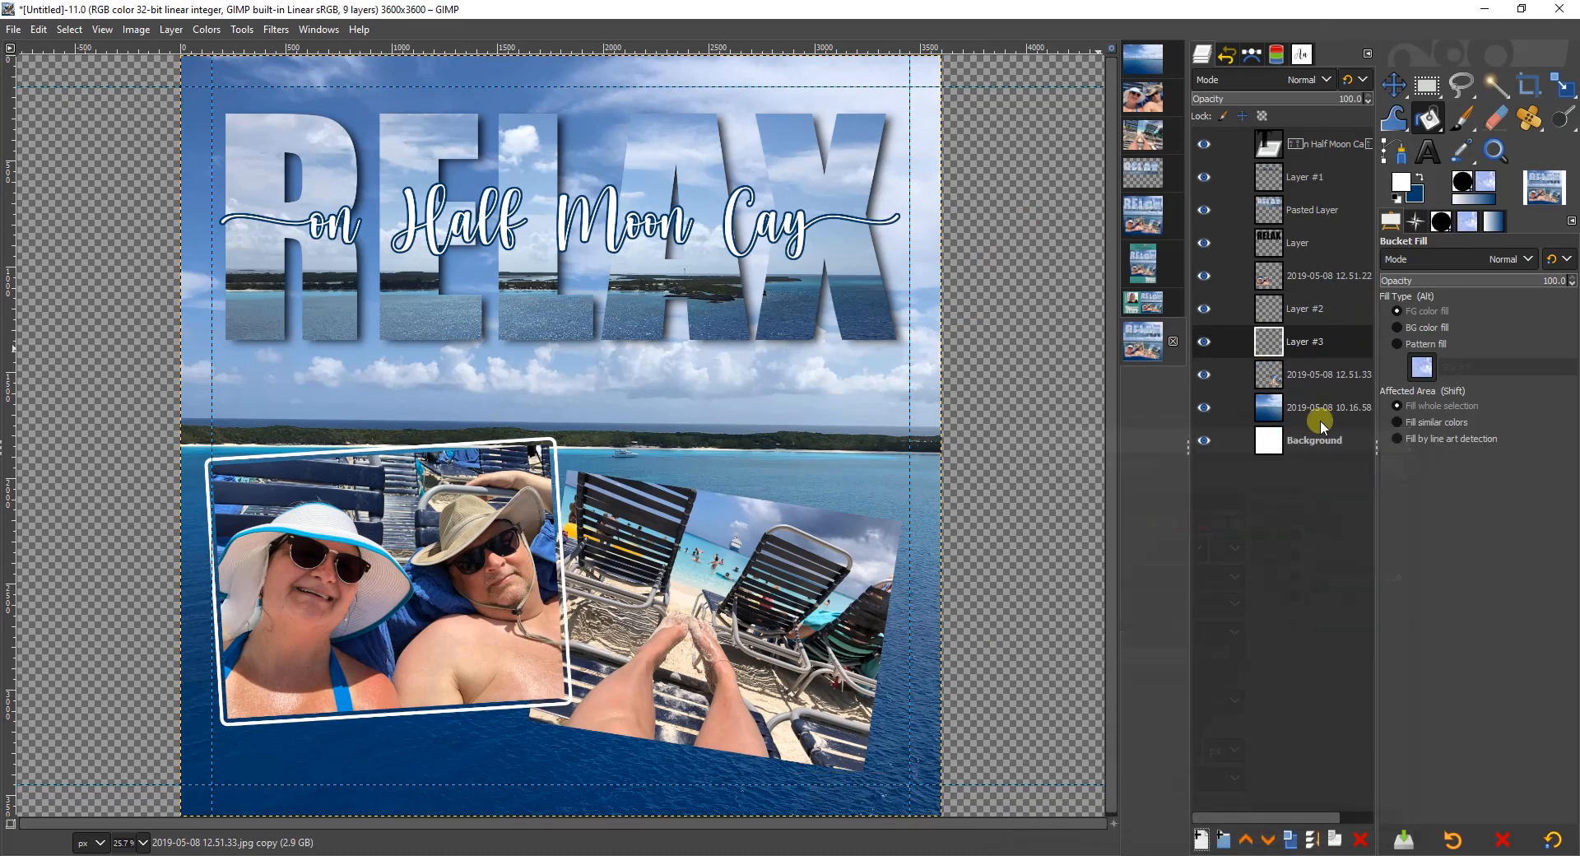
pyautogui.moveTo(1330, 342); pyautogui.dragTo(1336, 386)
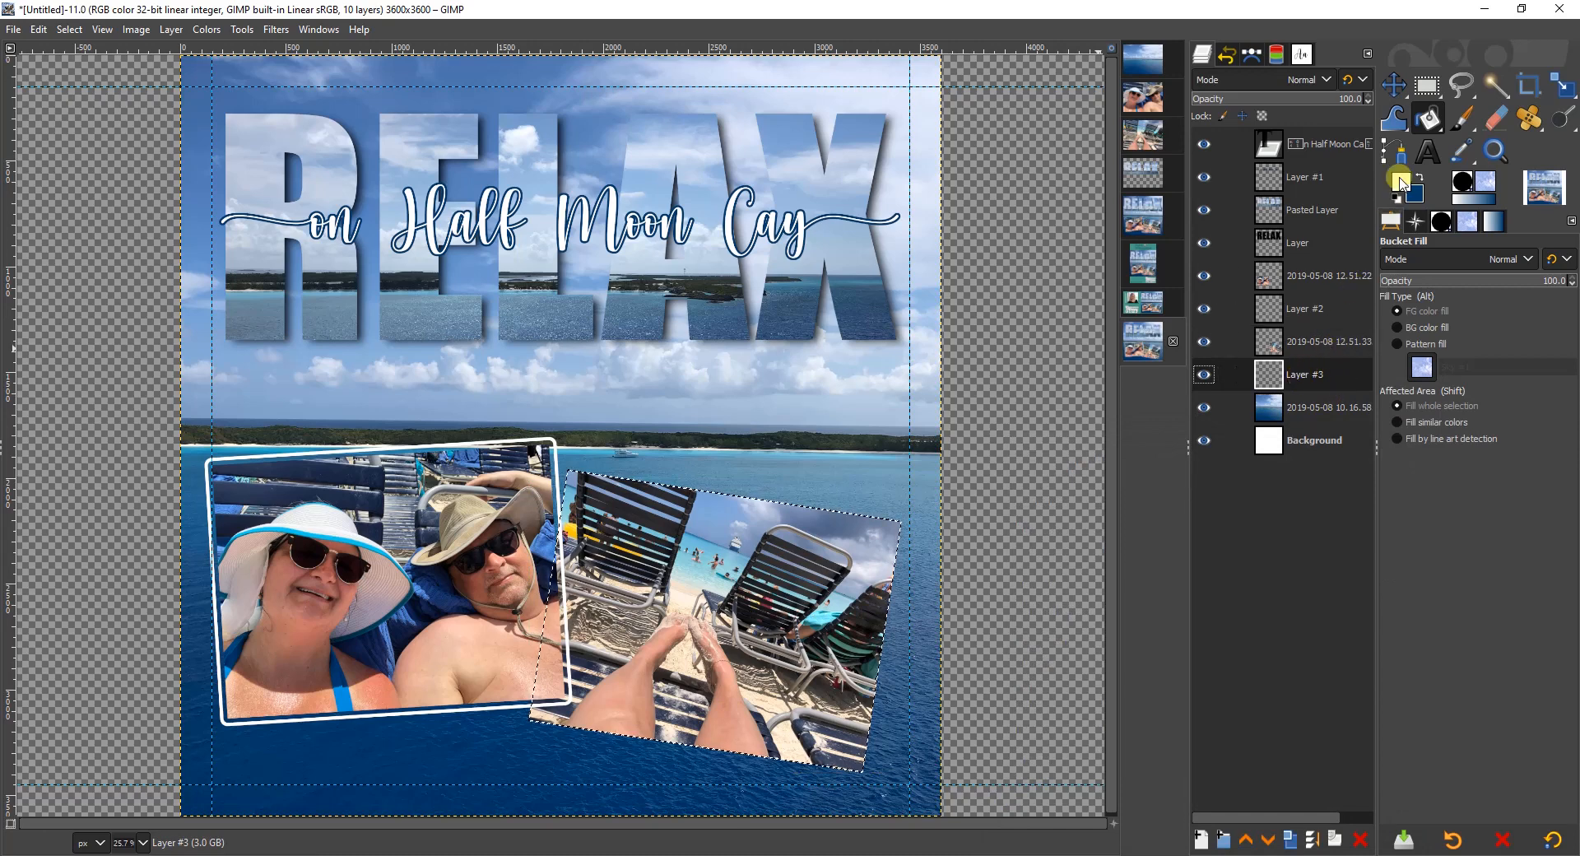
# Step: Grow the beach chairs photo selection by 25 px and fill it with white on the new layer beneath it
pyautogui.click(1432, 118)
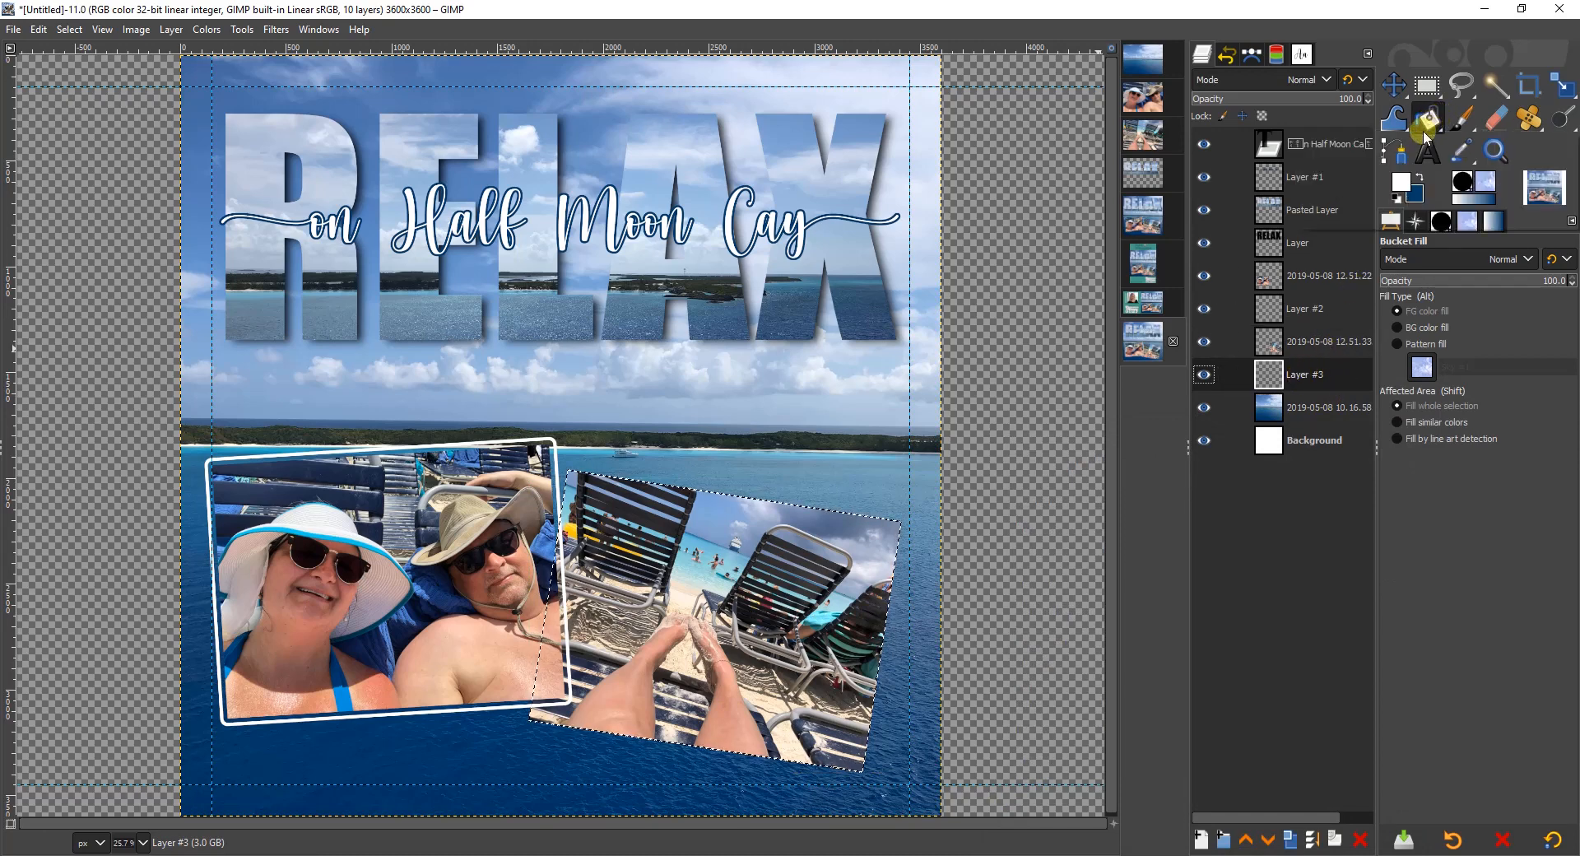
pyautogui.click(75, 31)
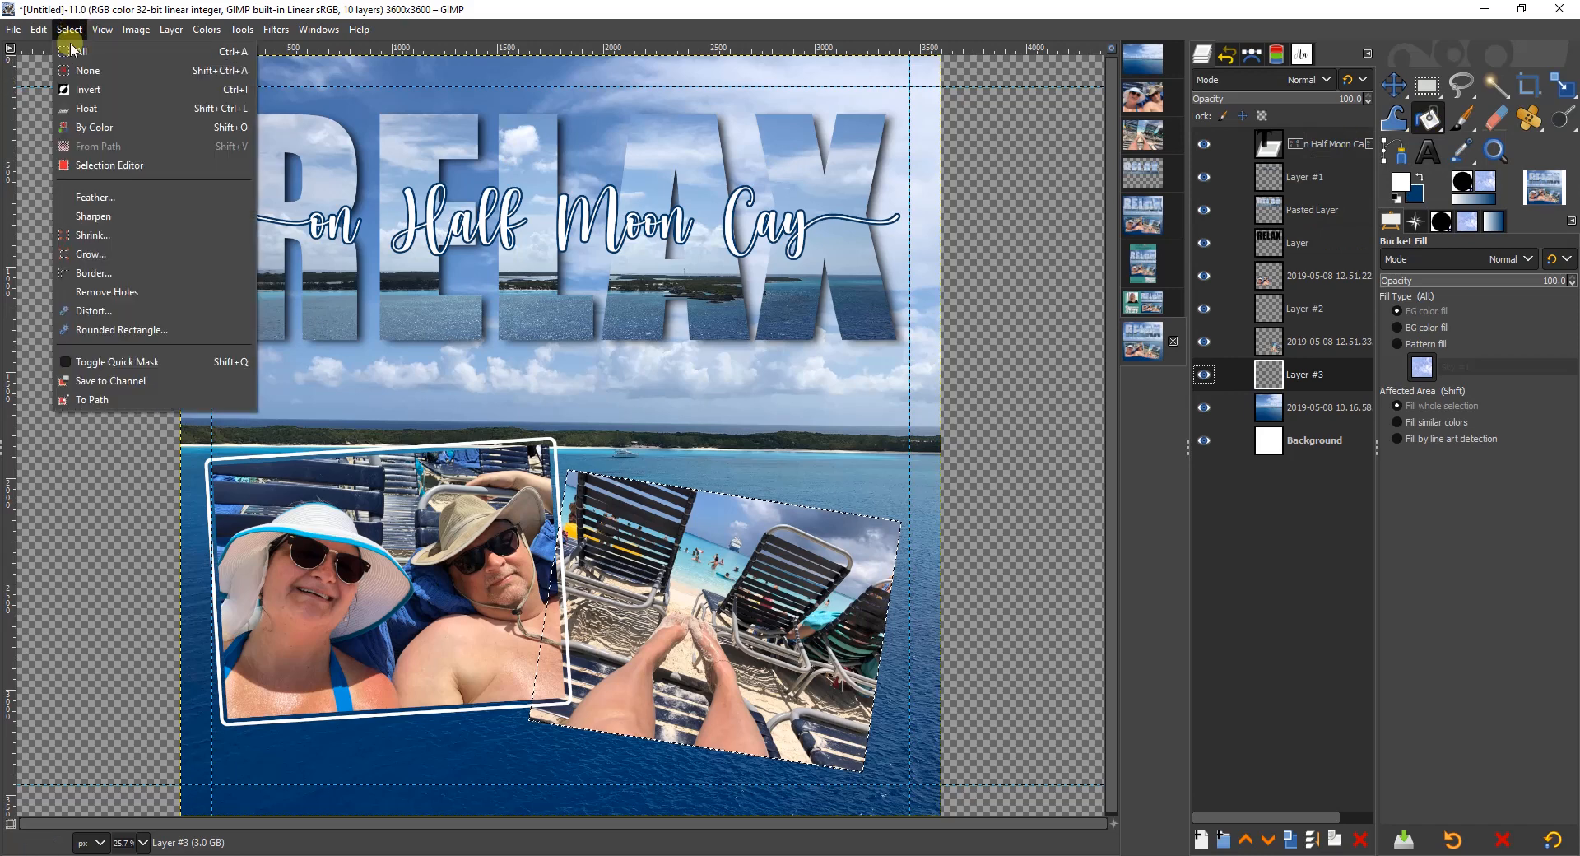
pyautogui.click(97, 243)
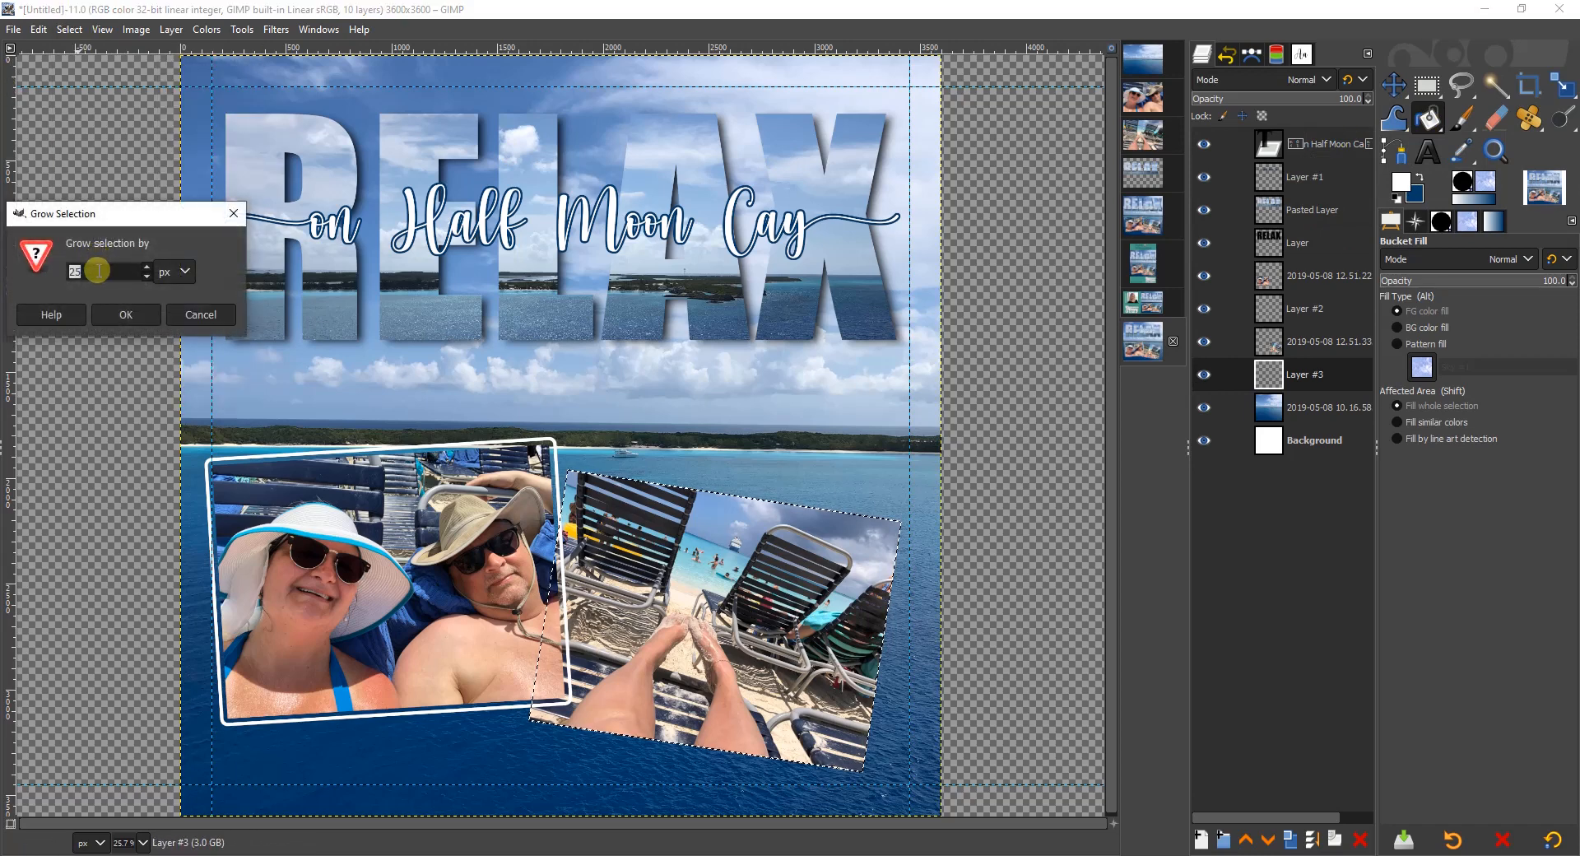
pyautogui.click(117, 313)
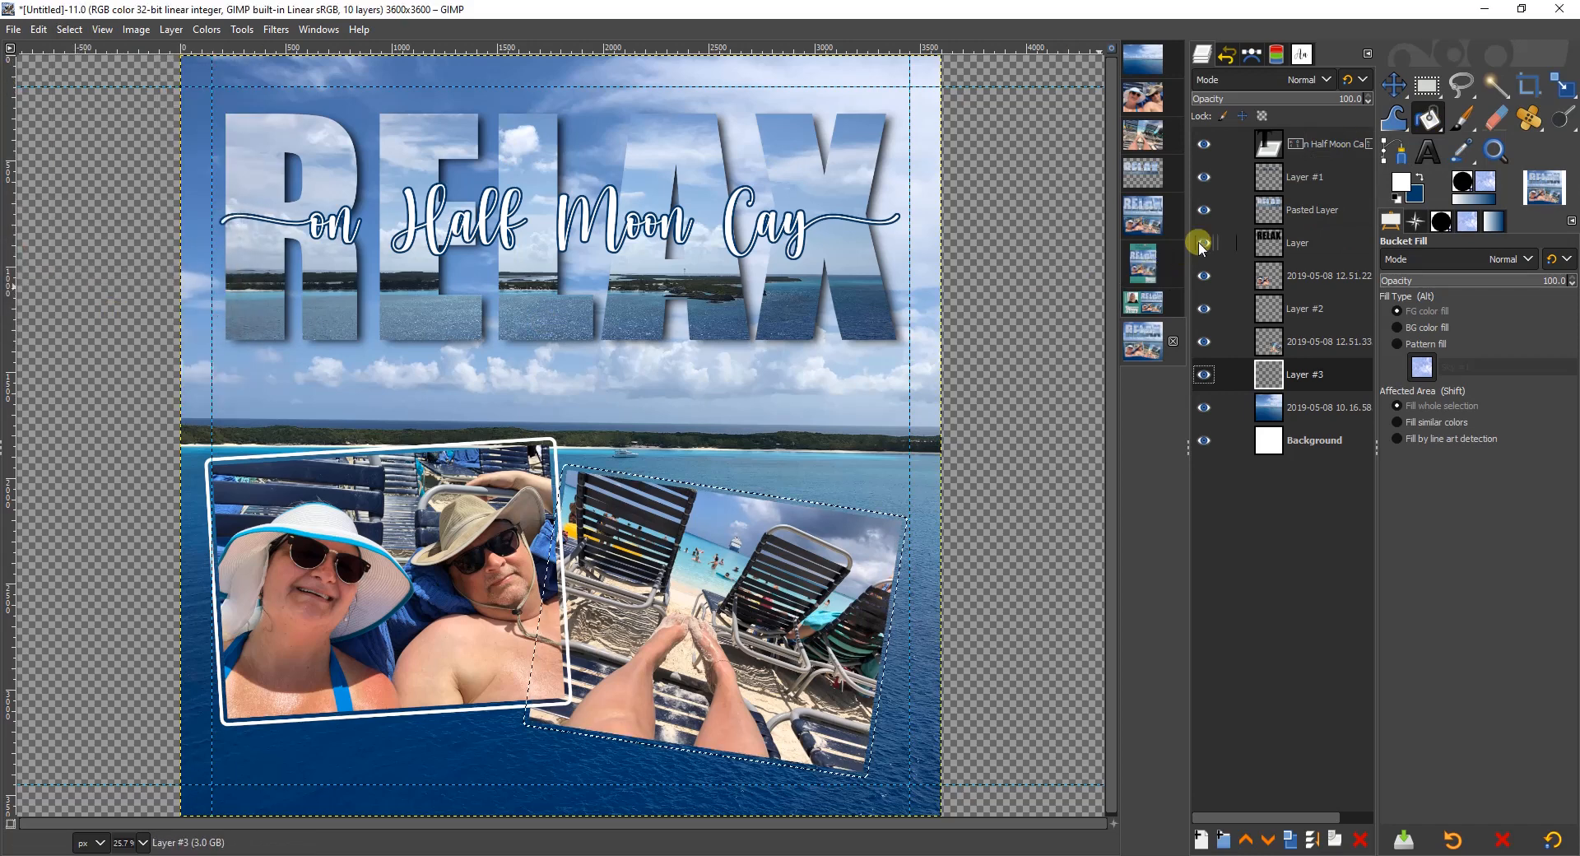
pyautogui.click(1307, 377)
pyautogui.click(1420, 123)
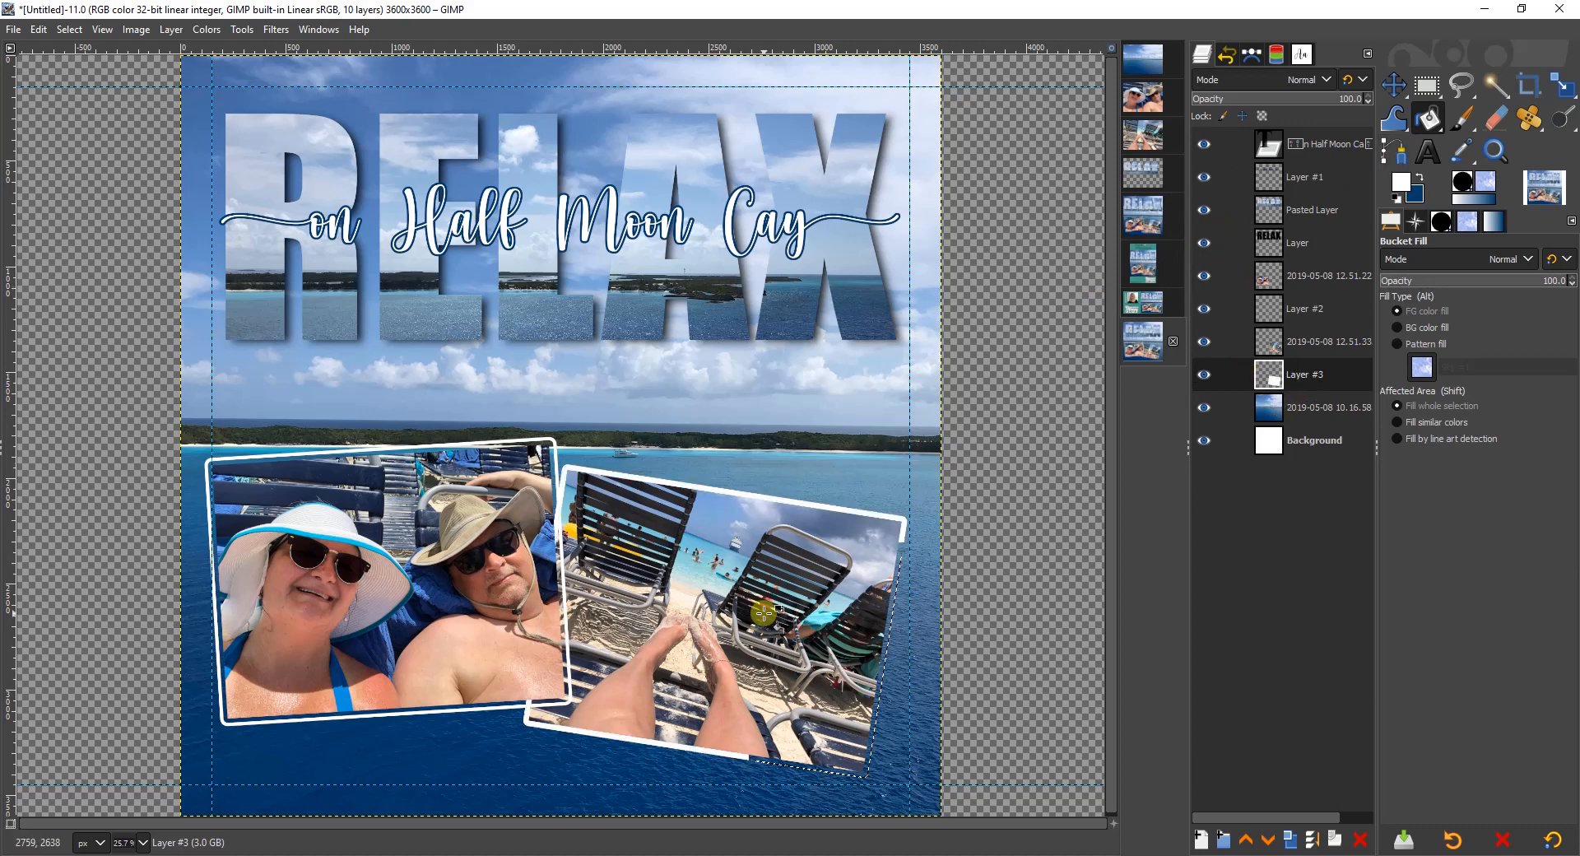
# Step: Shrink the selection by 15 px and delete the white inside it, leaving a thin frame around the beach chairs photo
pyautogui.click(69, 29)
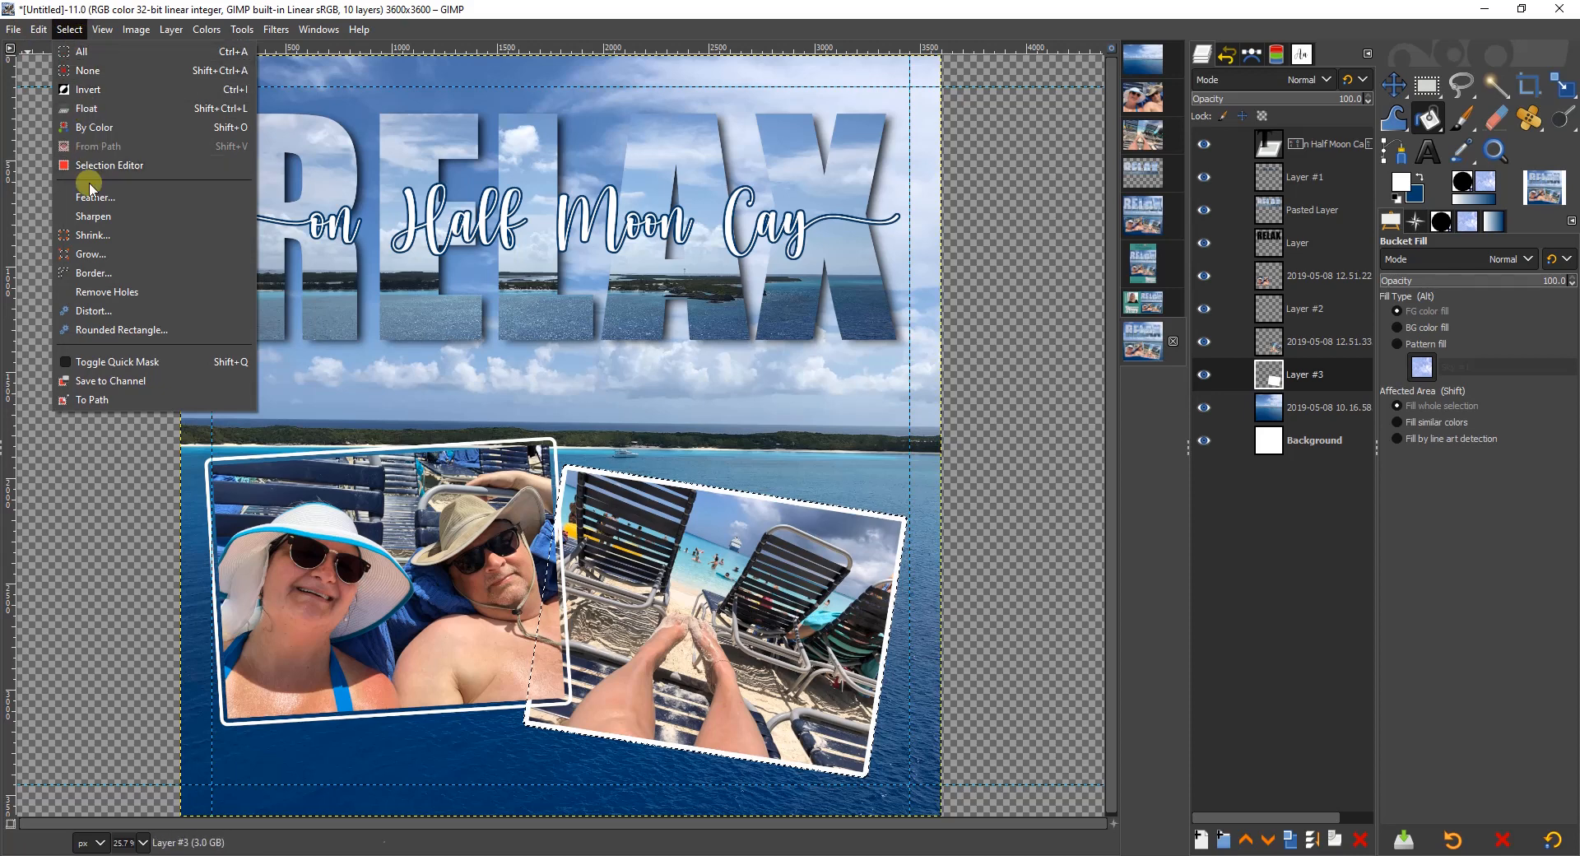
pyautogui.click(92, 235)
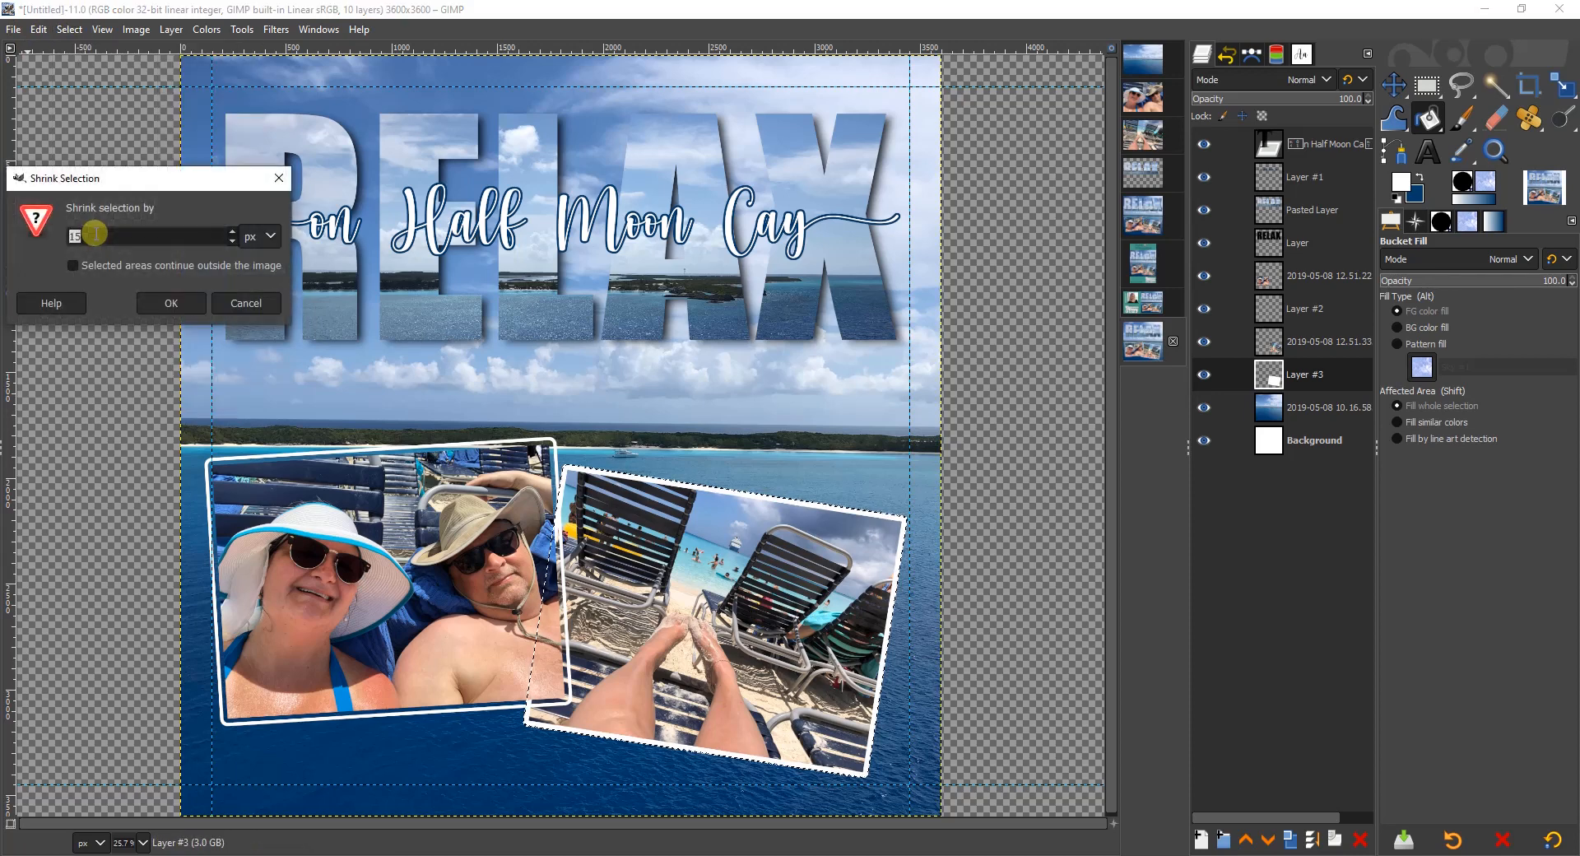
pyautogui.click(171, 305)
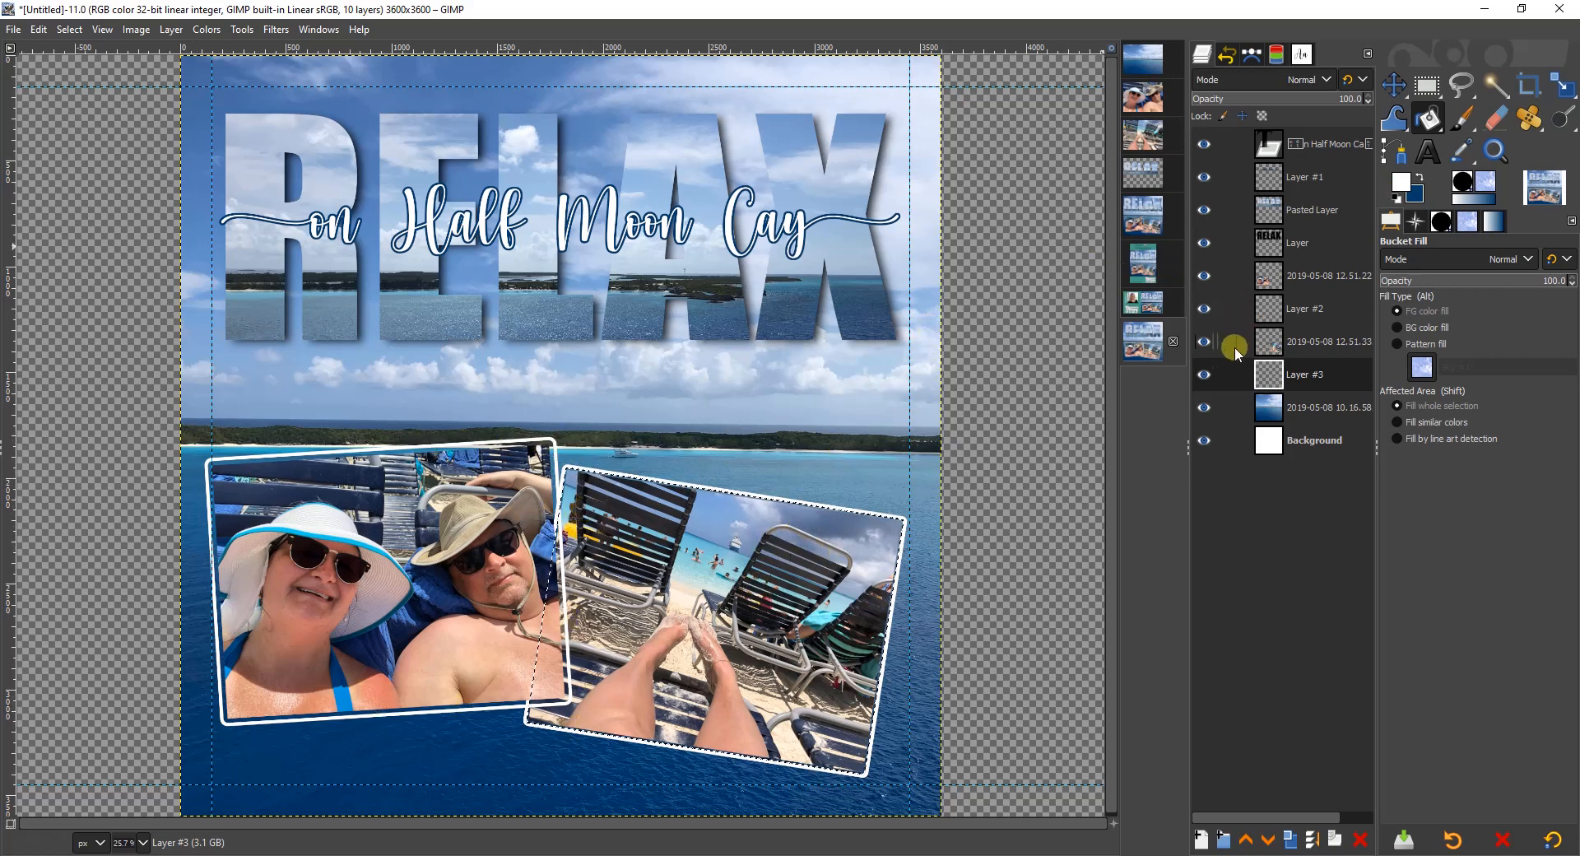
# Step: Clear the selection and erase the middle of each side of the beach chairs photo's white frame, leaving only corner brackets
pyautogui.click(1496, 118)
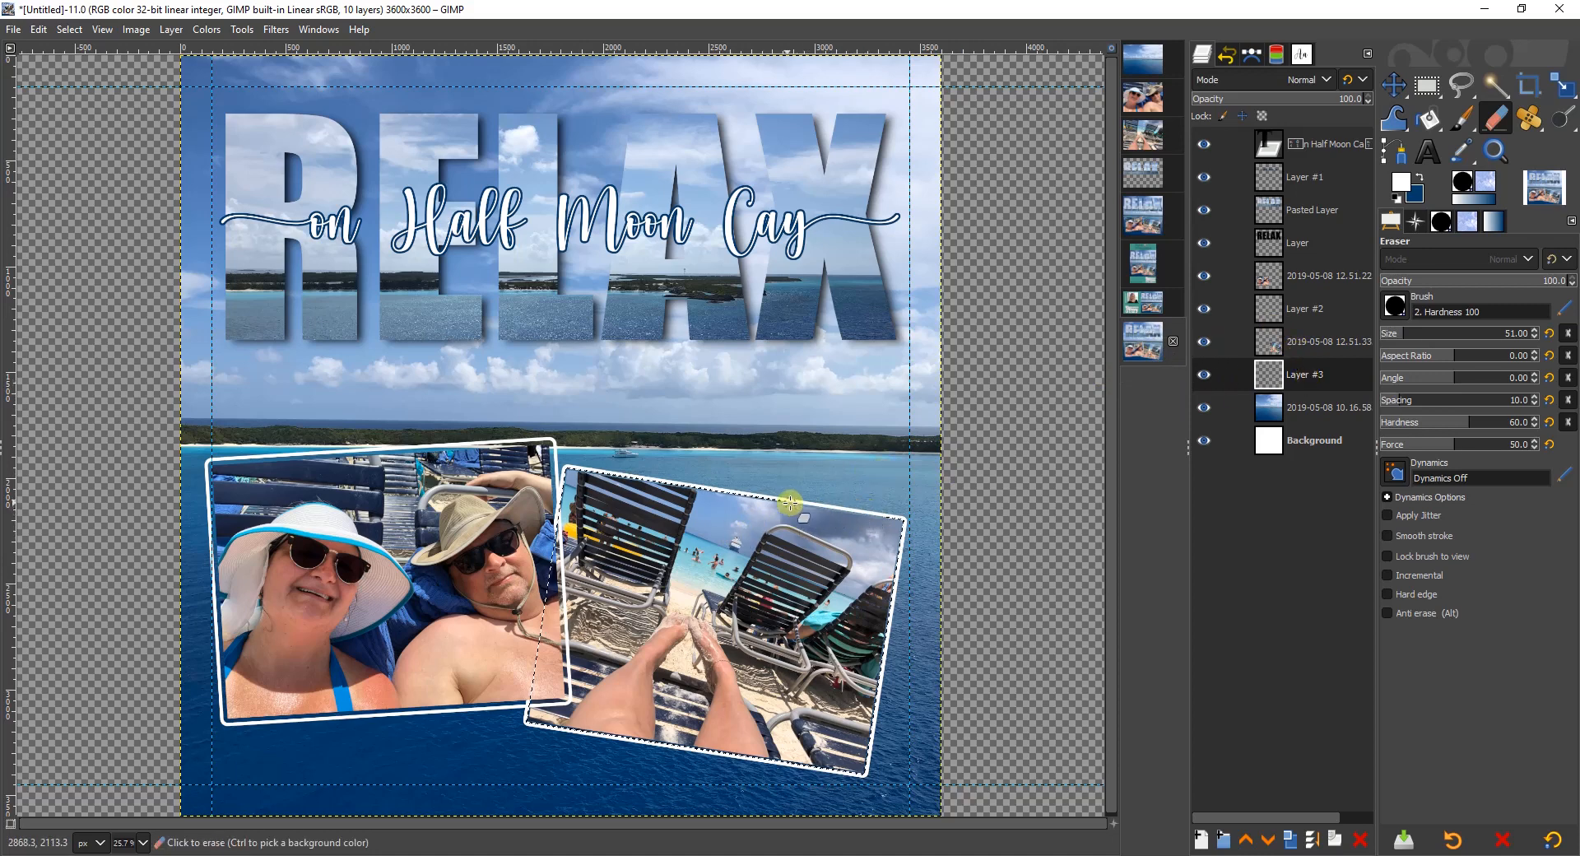
pyautogui.click(67, 29)
pyautogui.click(83, 69)
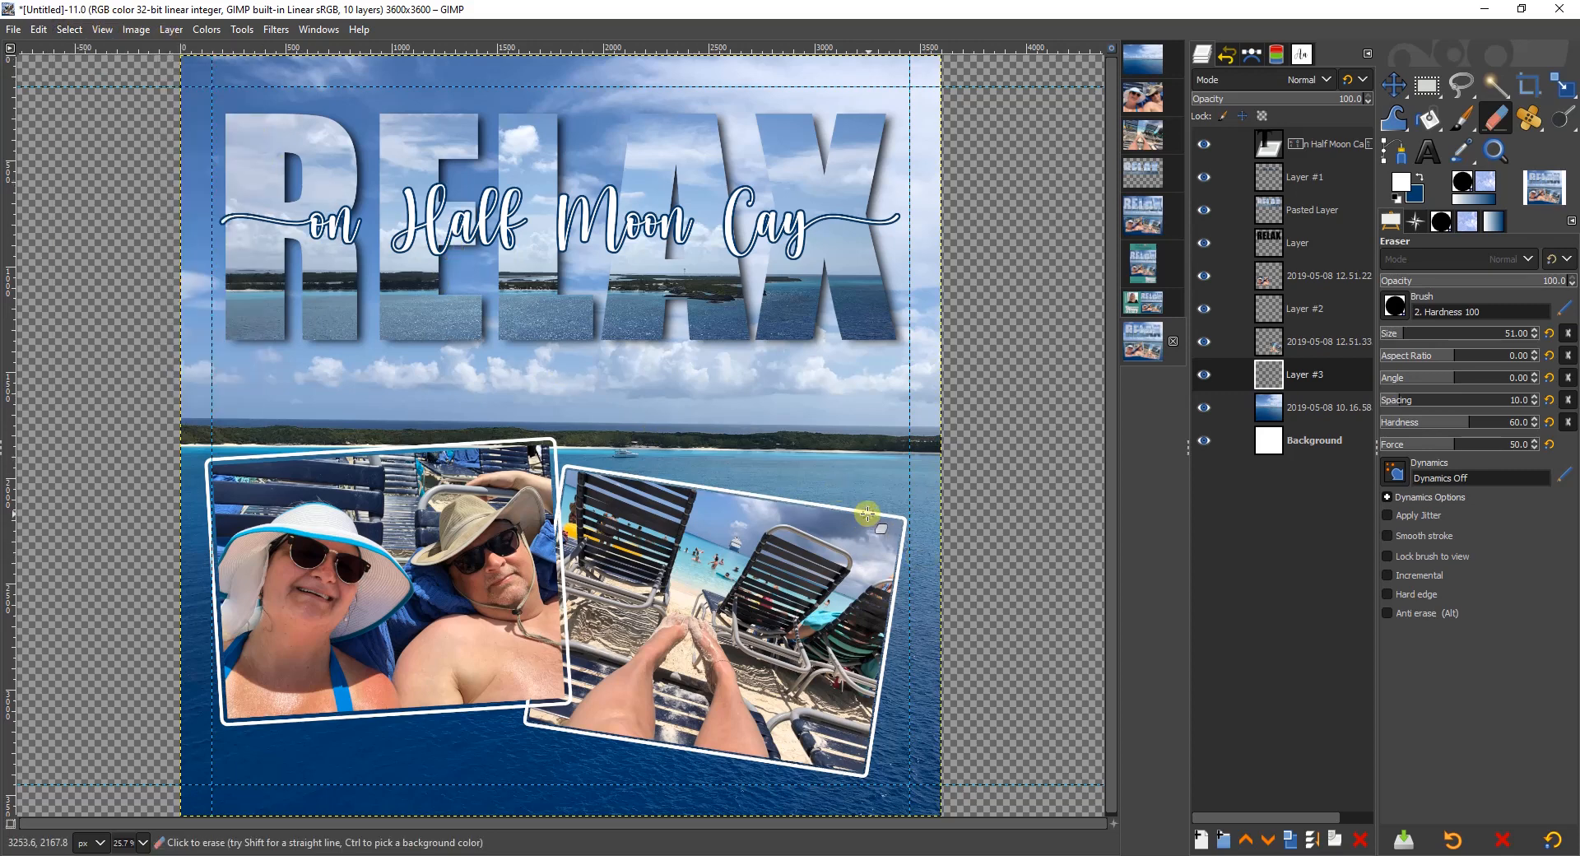
pyautogui.moveTo(870, 514)
pyautogui.mouseDown()
pyautogui.moveTo(603, 476)
pyautogui.moveTo(619, 483)
pyautogui.mouseUp()
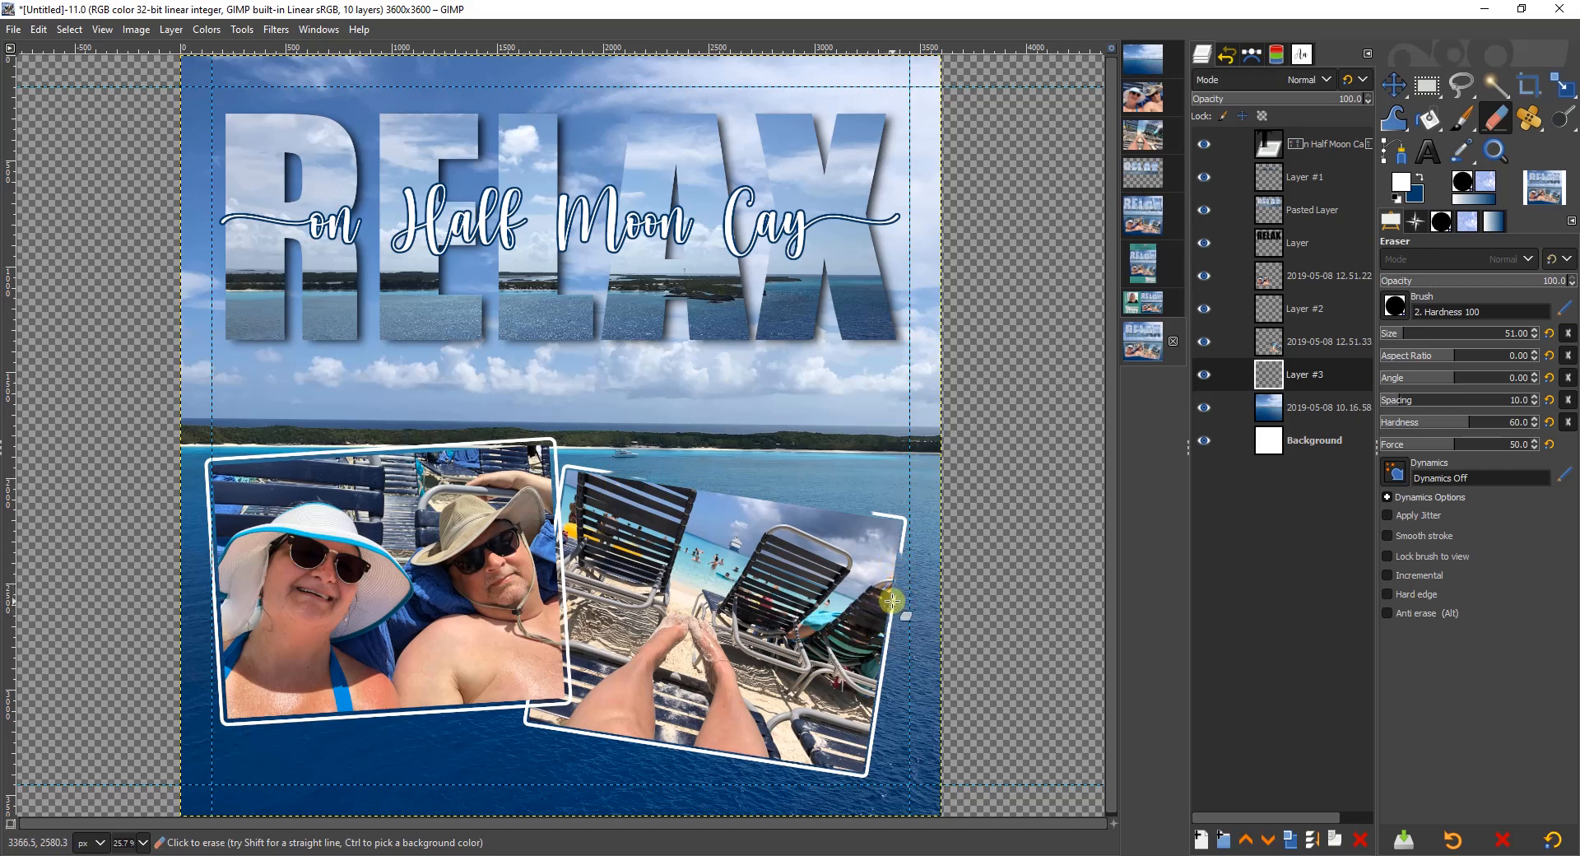
pyautogui.moveTo(894, 601); pyautogui.dragTo(874, 728)
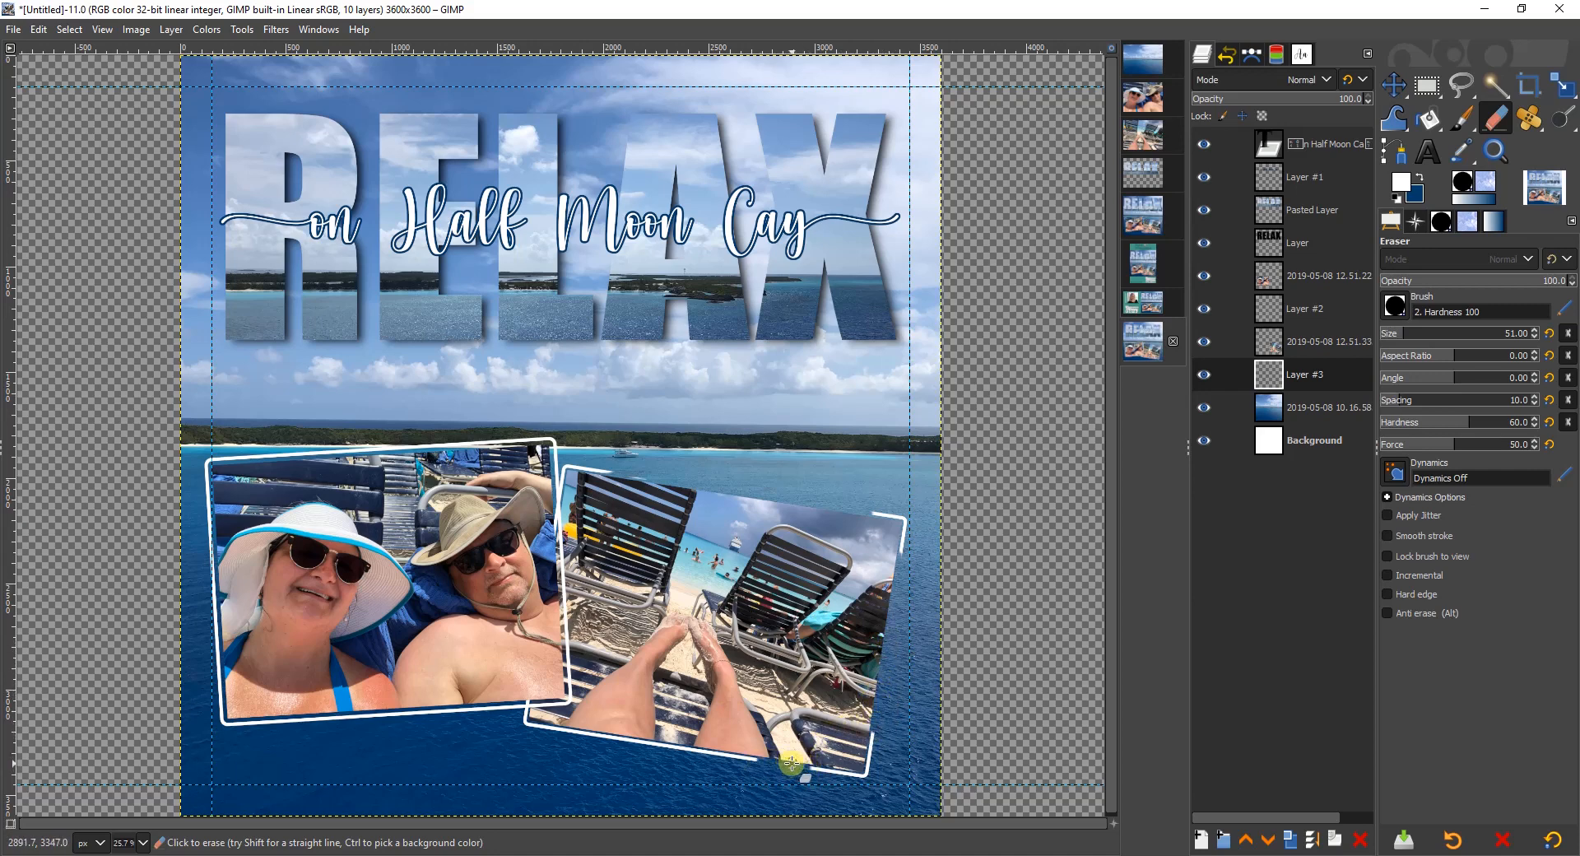
pyautogui.moveTo(791, 763)
pyautogui.mouseDown()
pyautogui.moveTo(581, 734)
pyautogui.moveTo(565, 700)
pyautogui.moveTo(525, 692)
pyautogui.mouseUp()
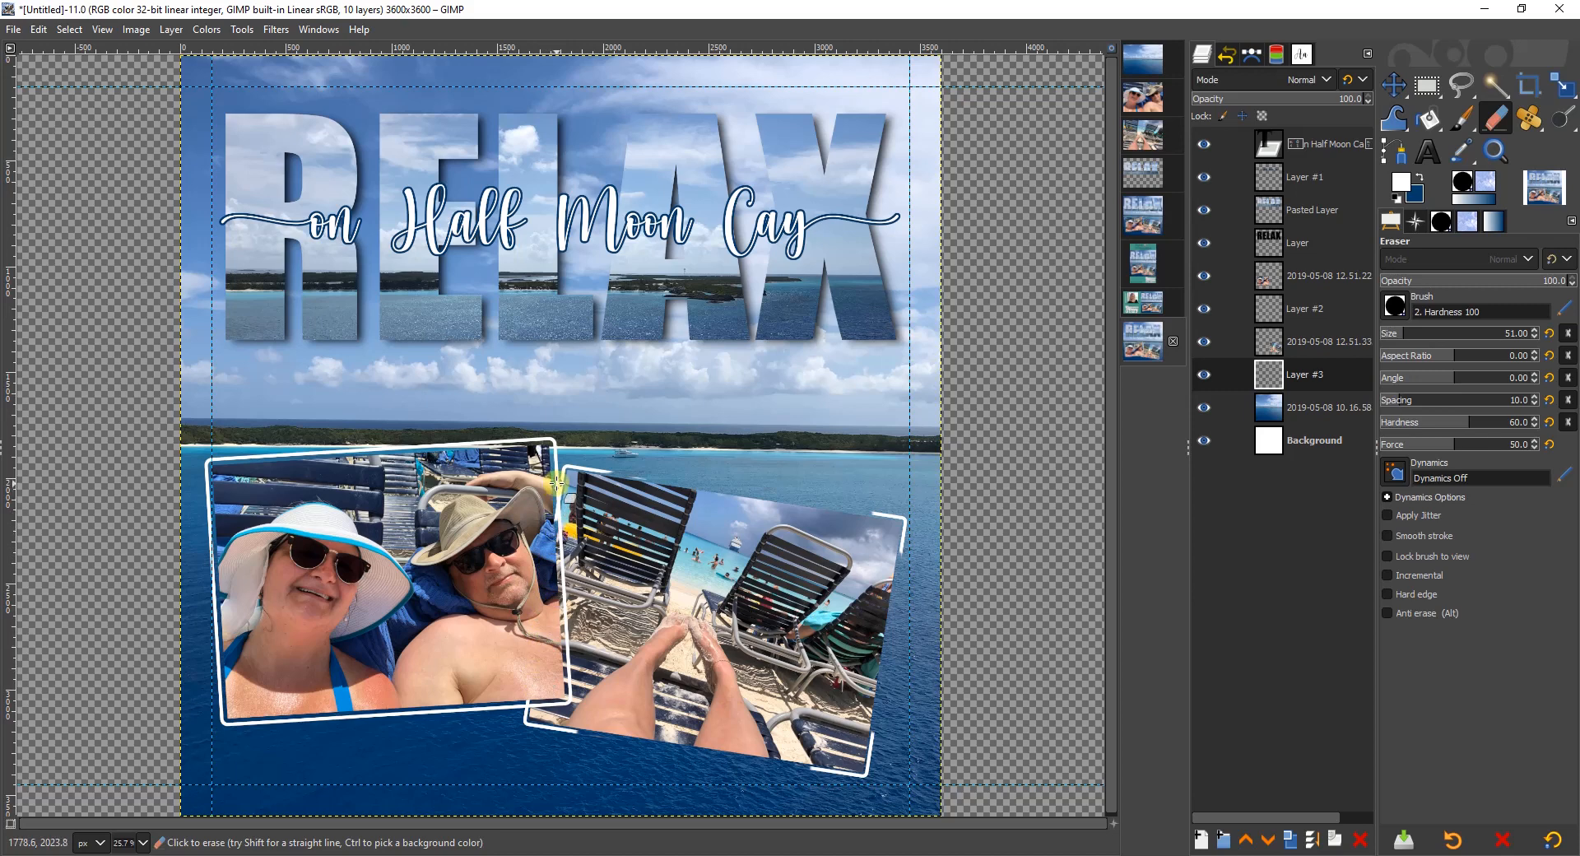
# Step: Erase the middle of each side of the couple photo's white frame on Layer #2, leaving only corner brackets
pyautogui.click(1319, 314)
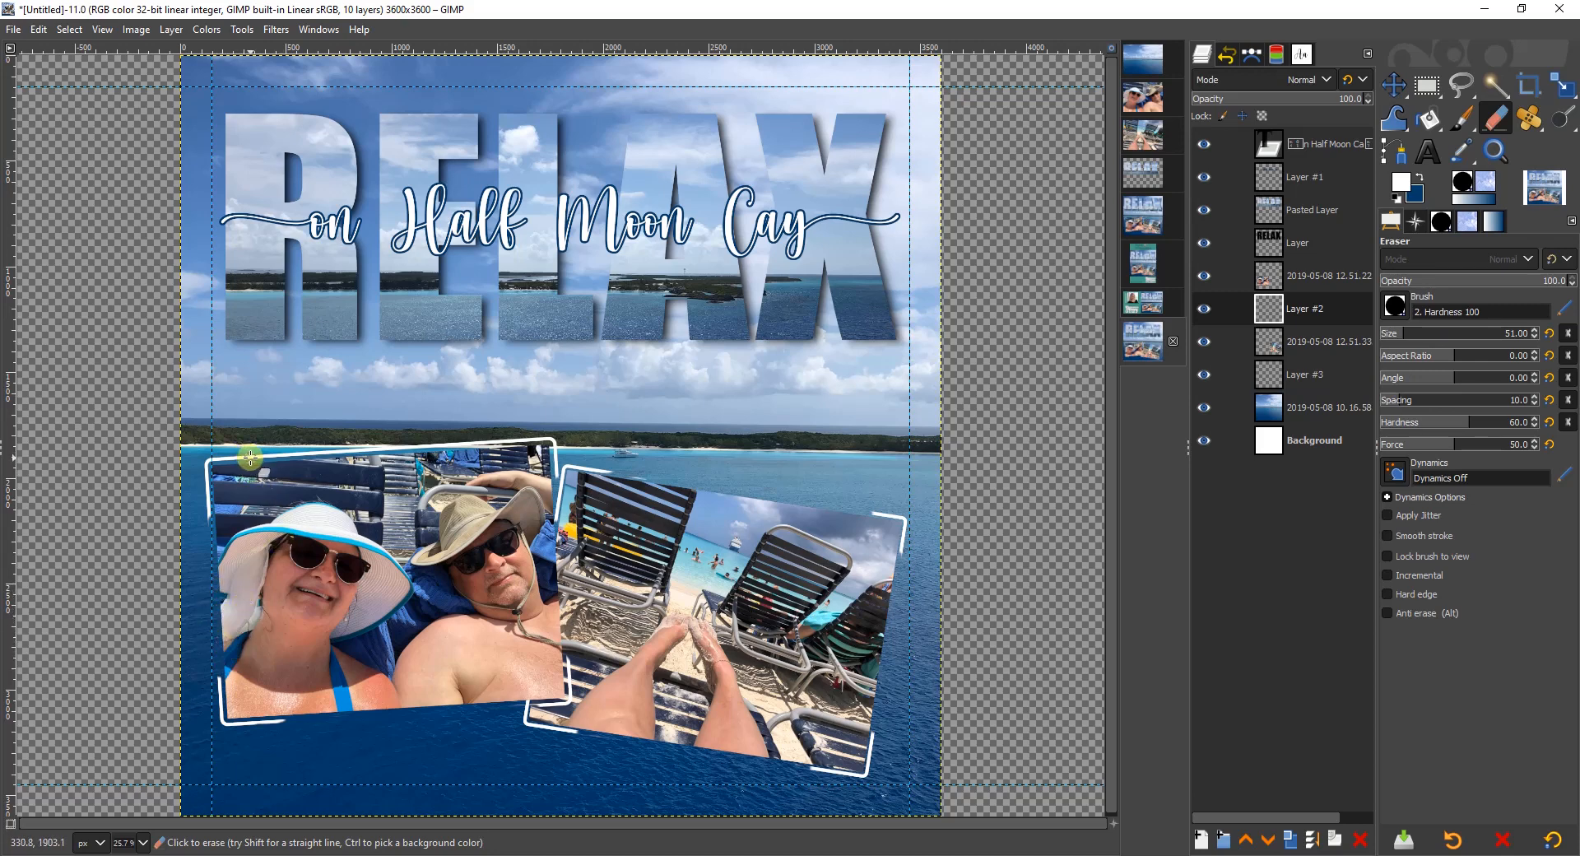
pyautogui.moveTo(250, 457)
pyautogui.mouseDown()
pyautogui.moveTo(483, 445)
pyautogui.moveTo(403, 447)
pyautogui.mouseUp()
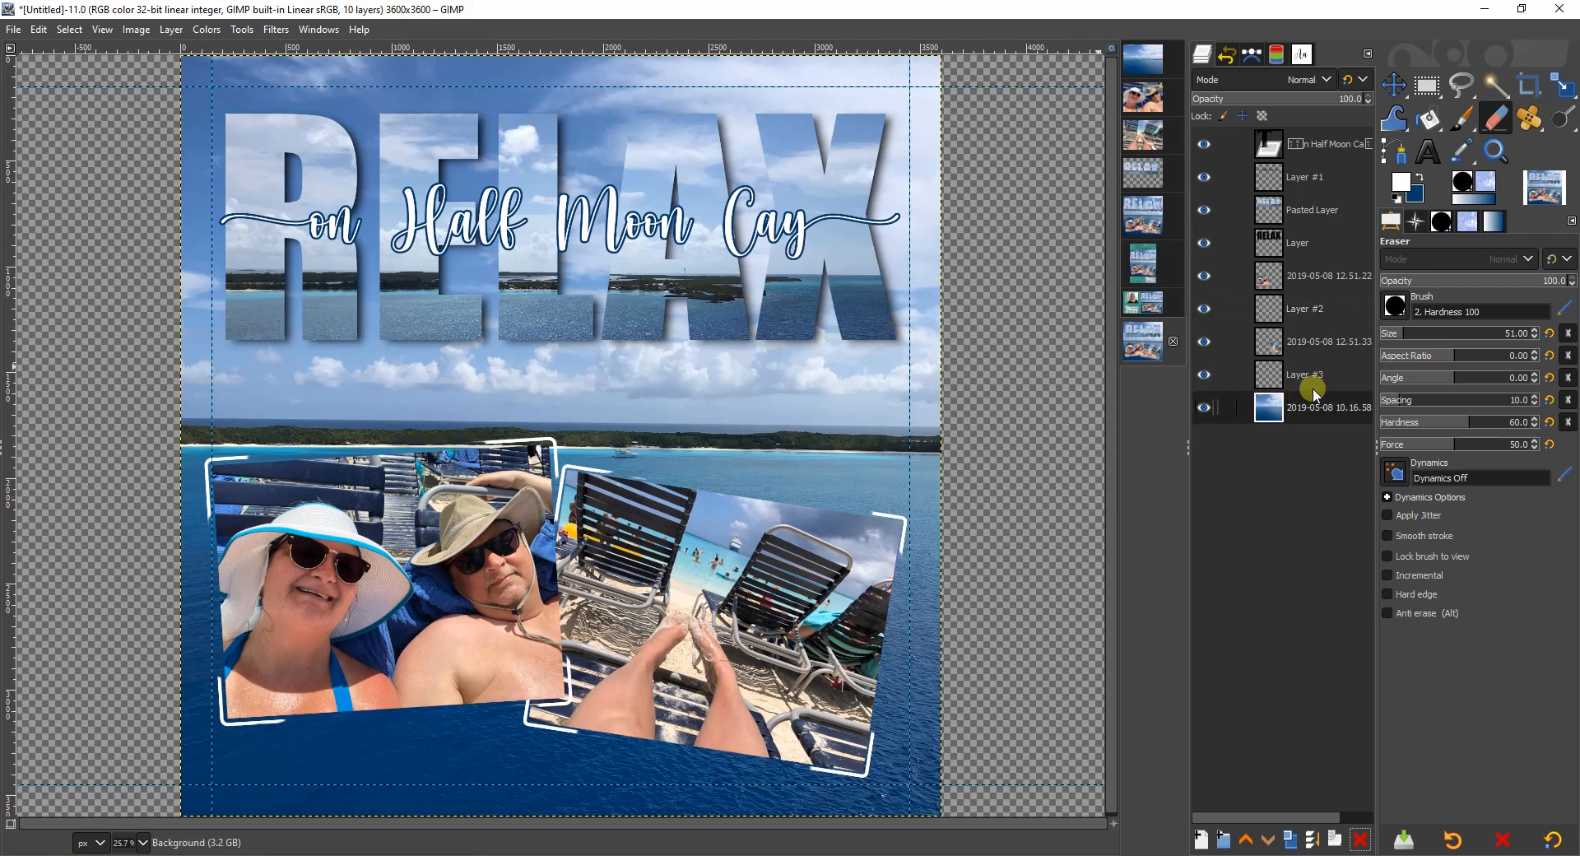
# Step: Duplicate the sea background photo layer at the bottom of the layer stack
pyautogui.rightClick(1313, 408)
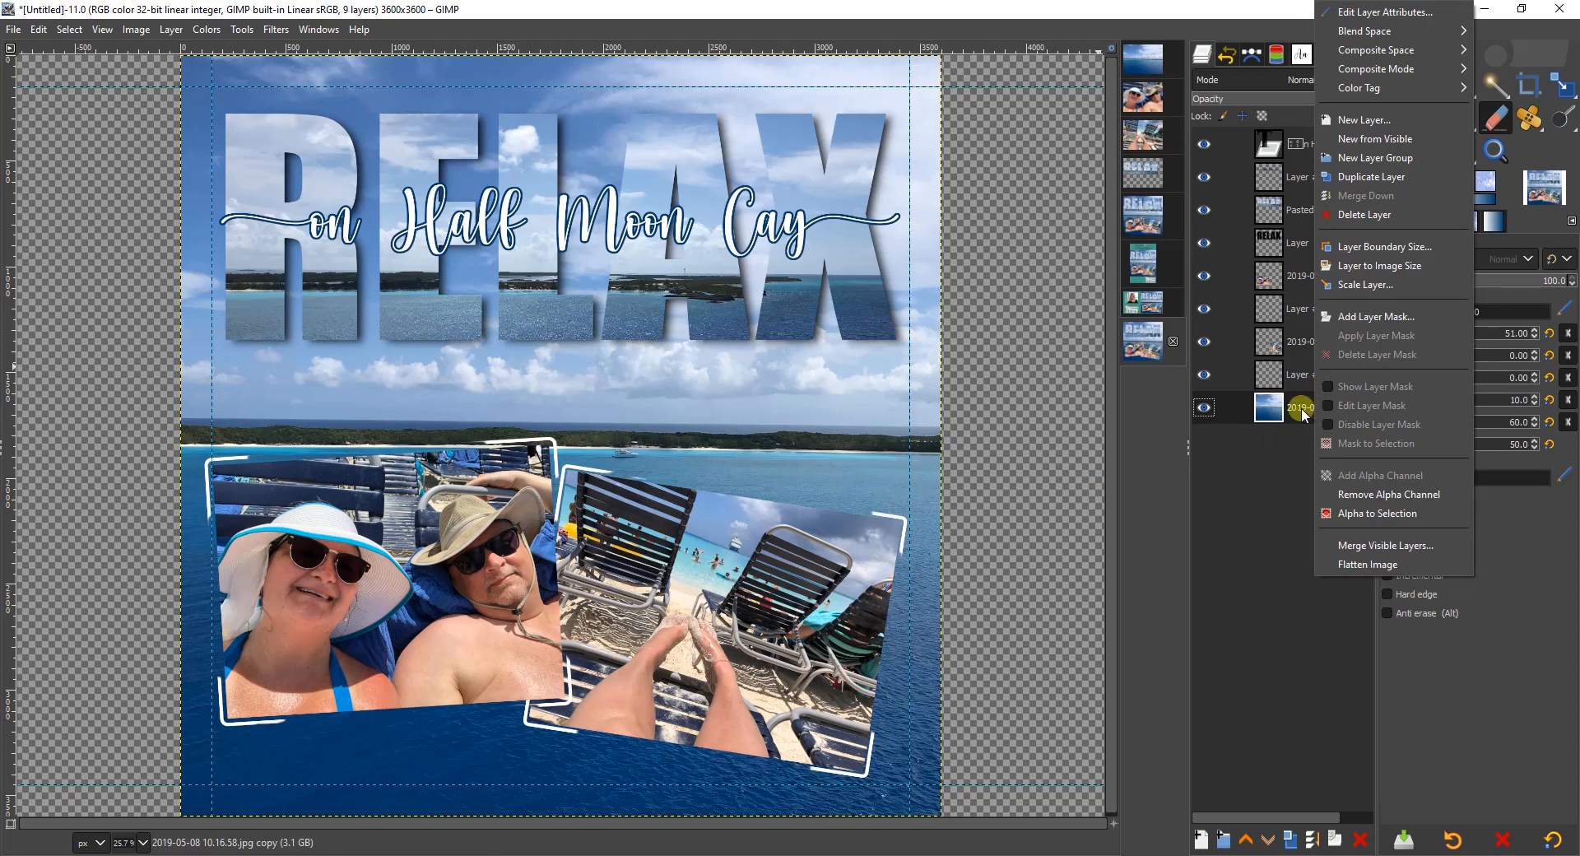
pyautogui.click(1301, 408)
pyautogui.click(1290, 839)
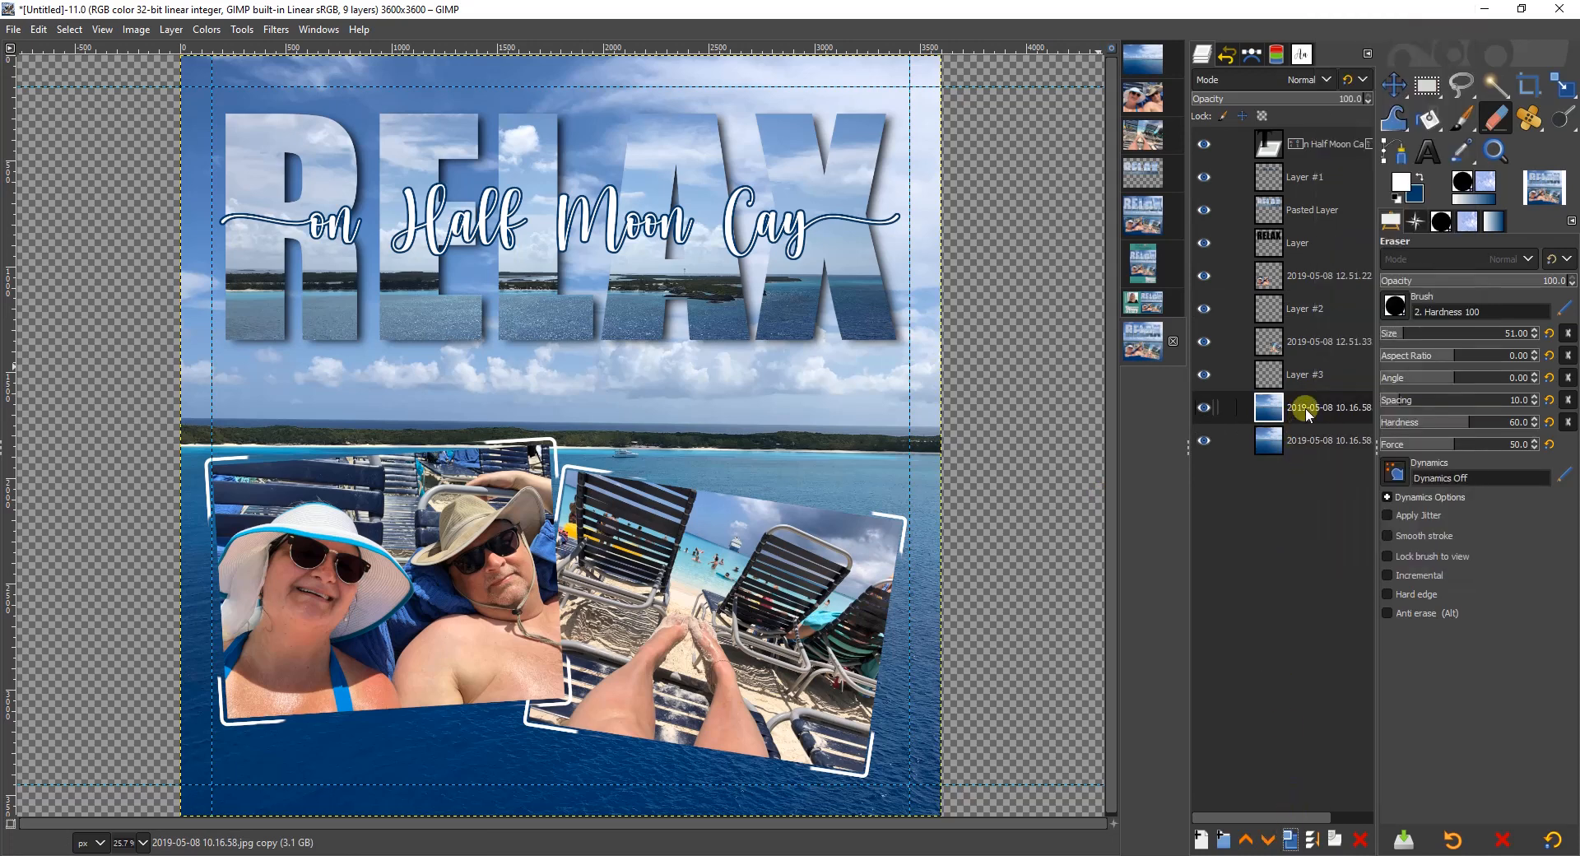
# Step: Select a 3300 x 3300 px area at 150, 150 with 97.6 feather and 553.5 corner radius, and delete it from the duplicate sea layer
pyautogui.click(1427, 83)
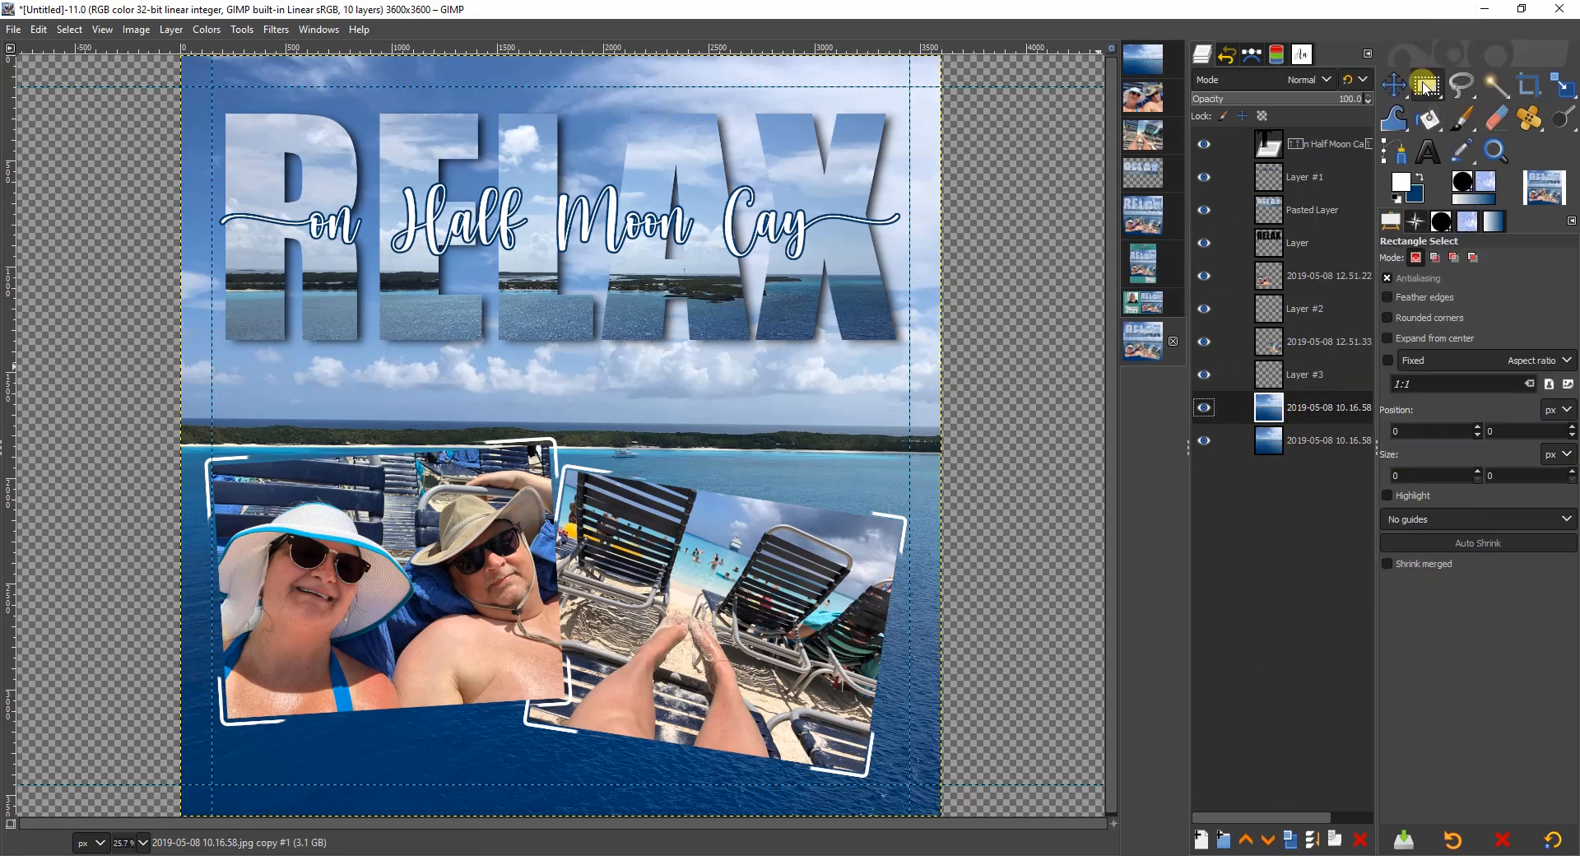
pyautogui.click(1389, 298)
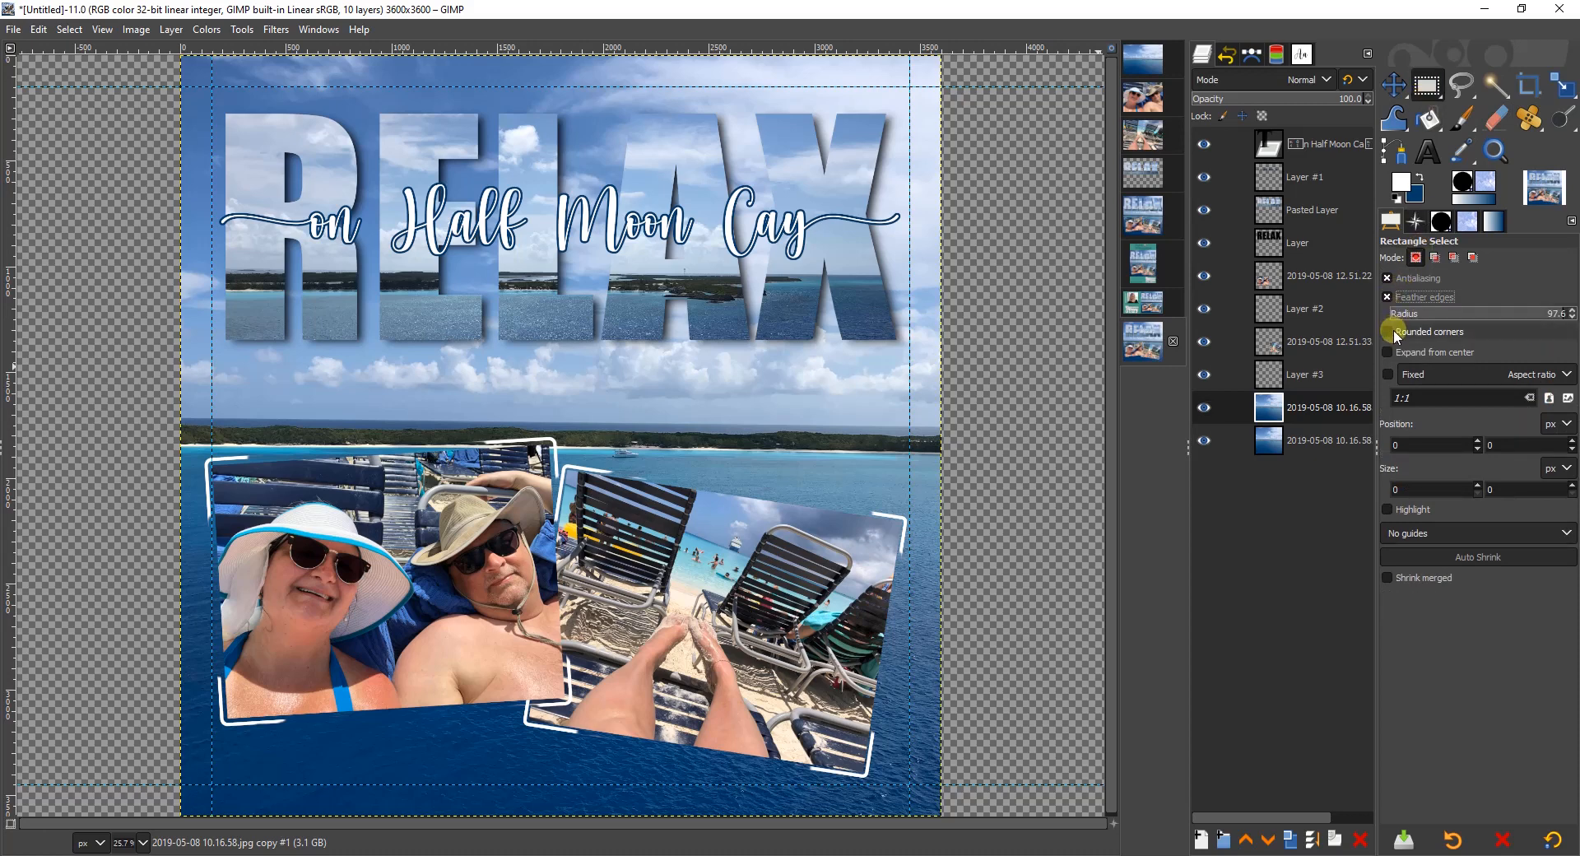
pyautogui.click(1388, 330)
pyautogui.moveTo(206, 84); pyautogui.dragTo(909, 785)
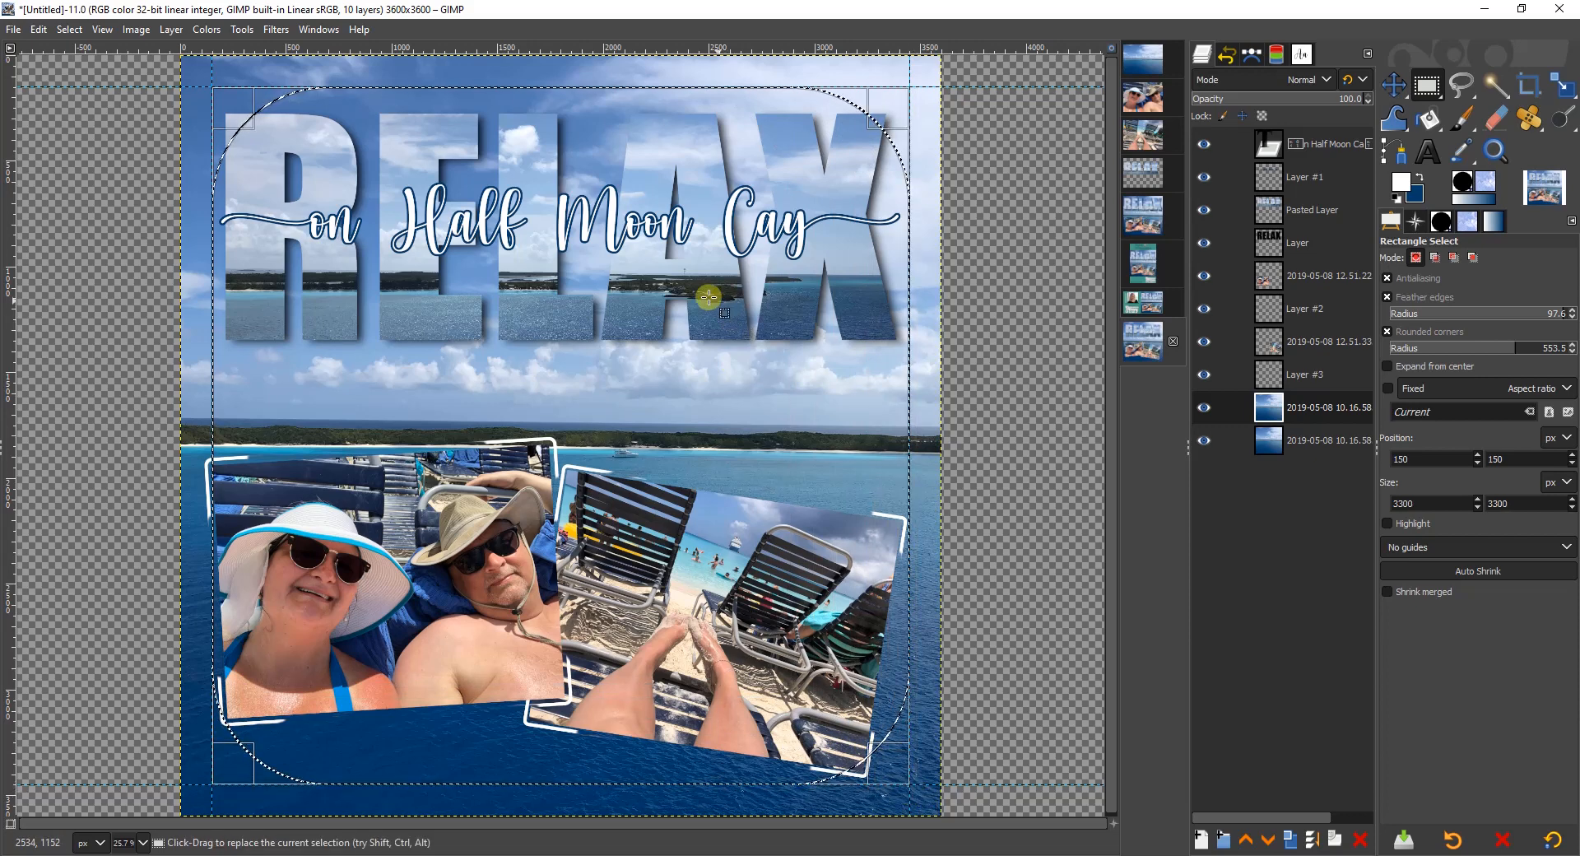
# Step: Set the duplicate sea layer's blend mode to Multiply at 61.2 opacity and clear the selection
pyautogui.click(1289, 82)
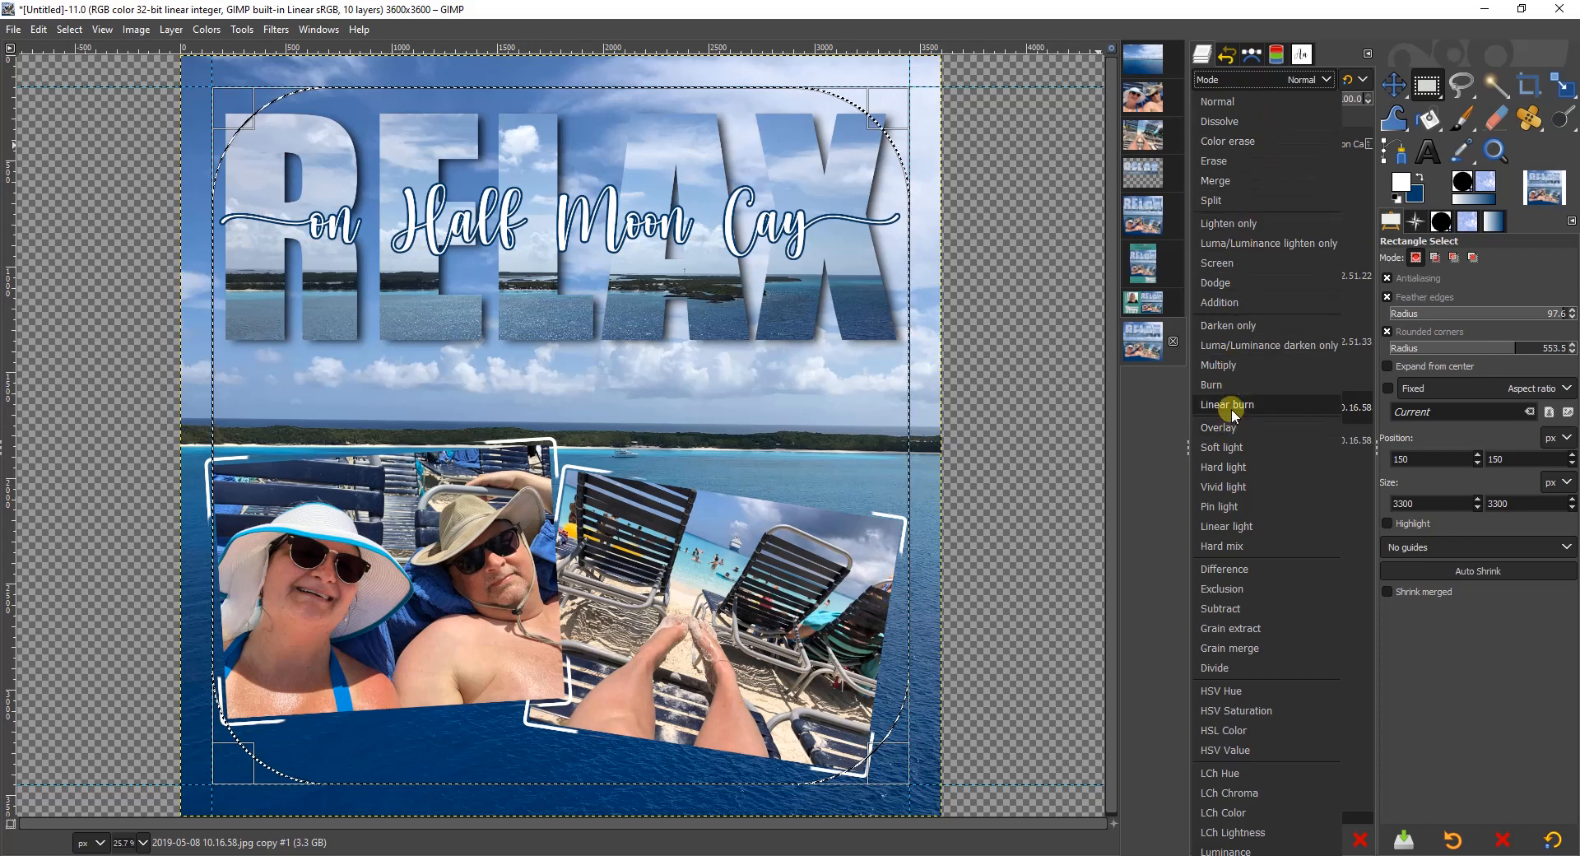
pyautogui.click(1219, 368)
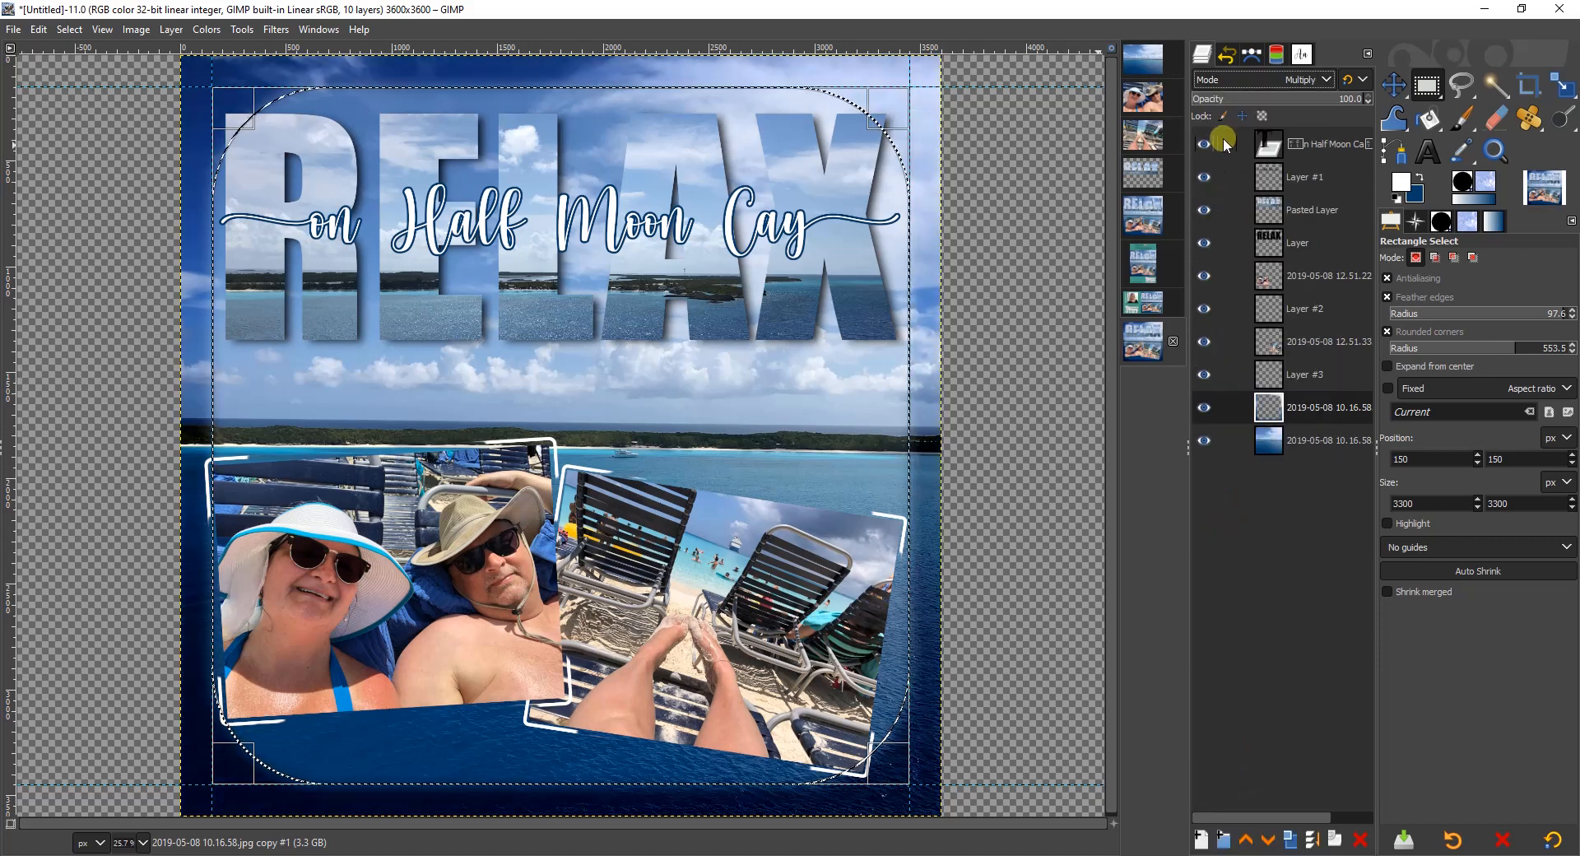
pyautogui.click(1303, 98)
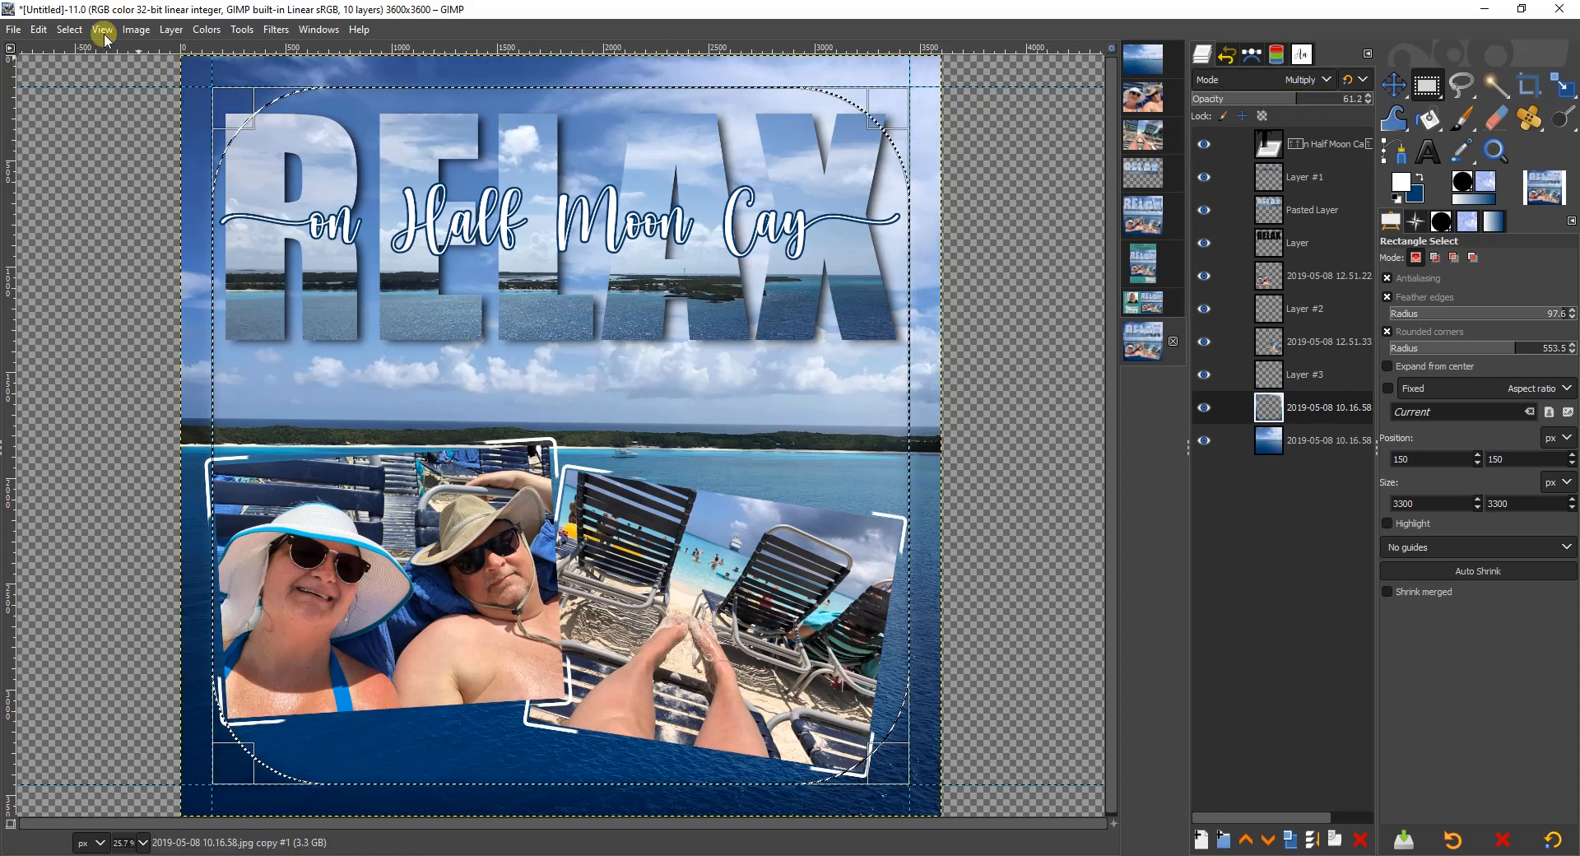
pyautogui.click(69, 28)
pyautogui.click(79, 72)
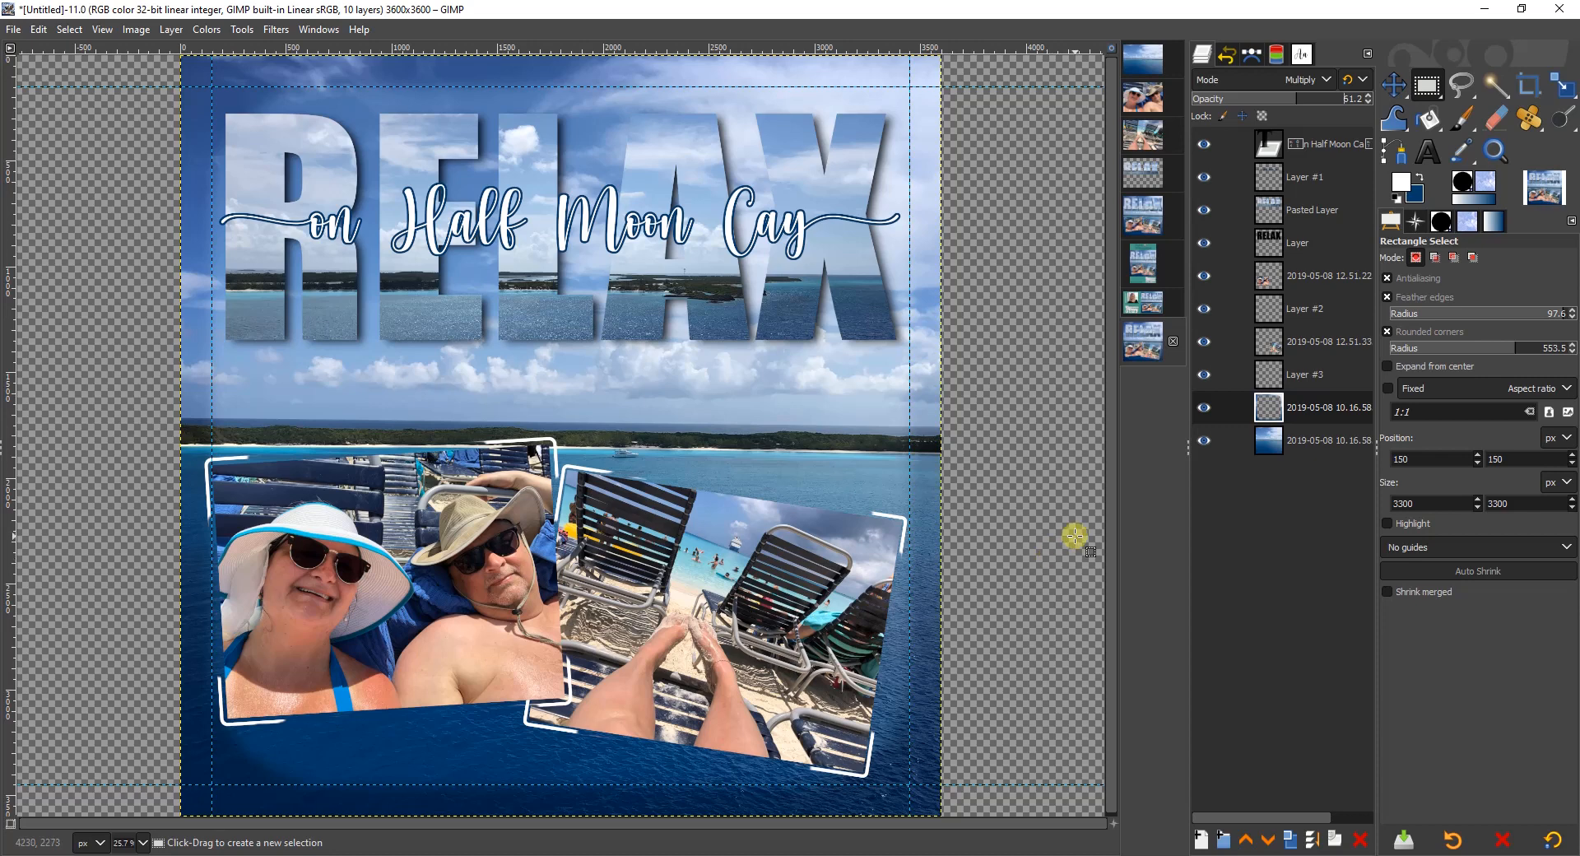
# Step: Duplicate the beach chairs photo layer and make a feathered selection from the copy's outline
pyautogui.click(1311, 344)
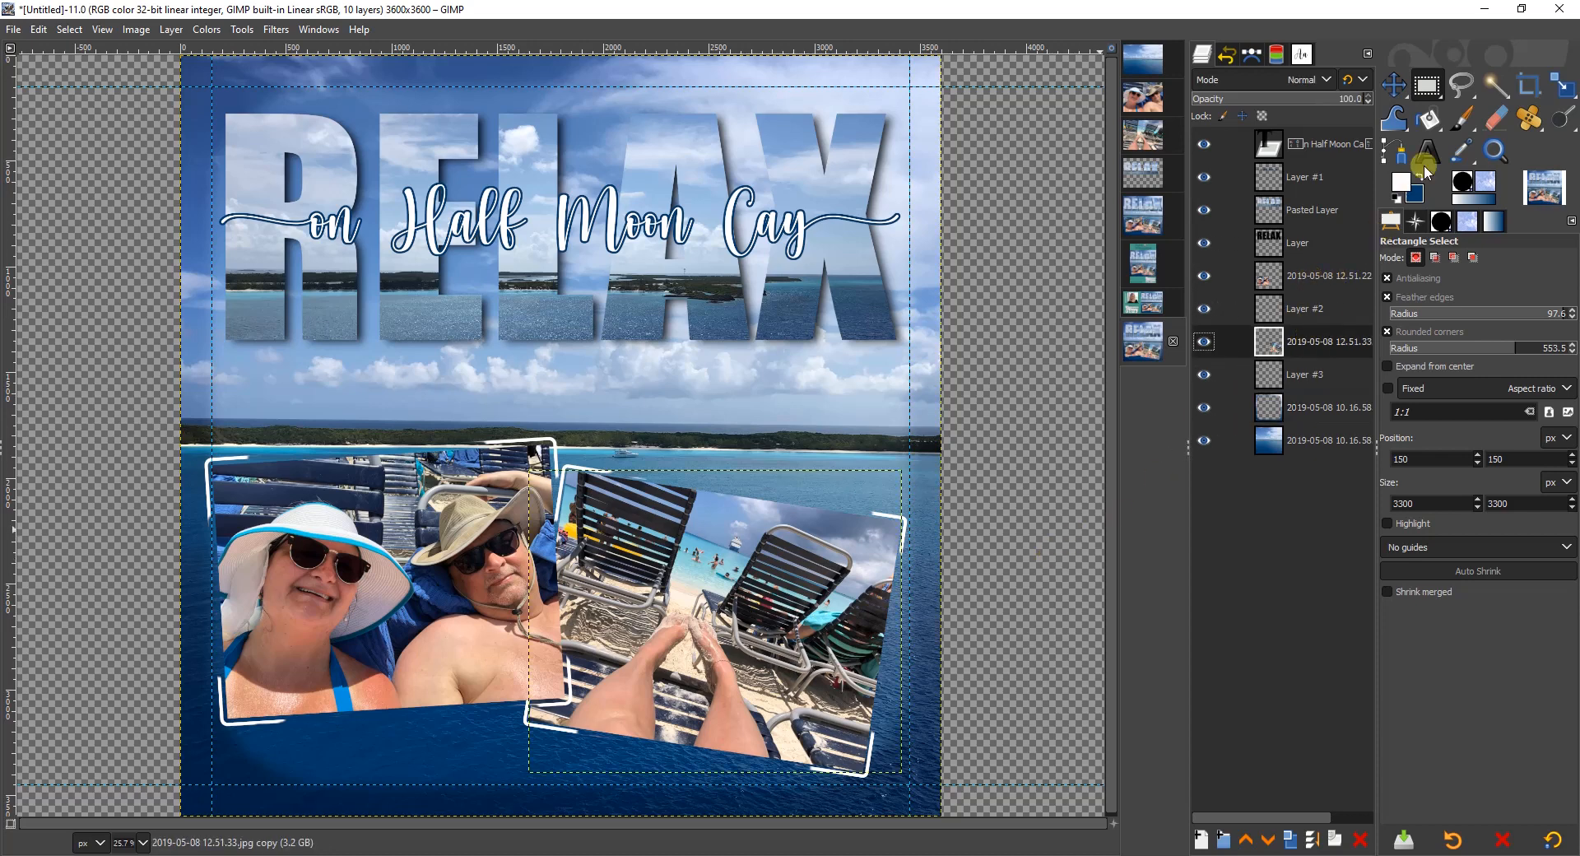
pyautogui.click(1290, 839)
pyautogui.rightClick(1312, 342)
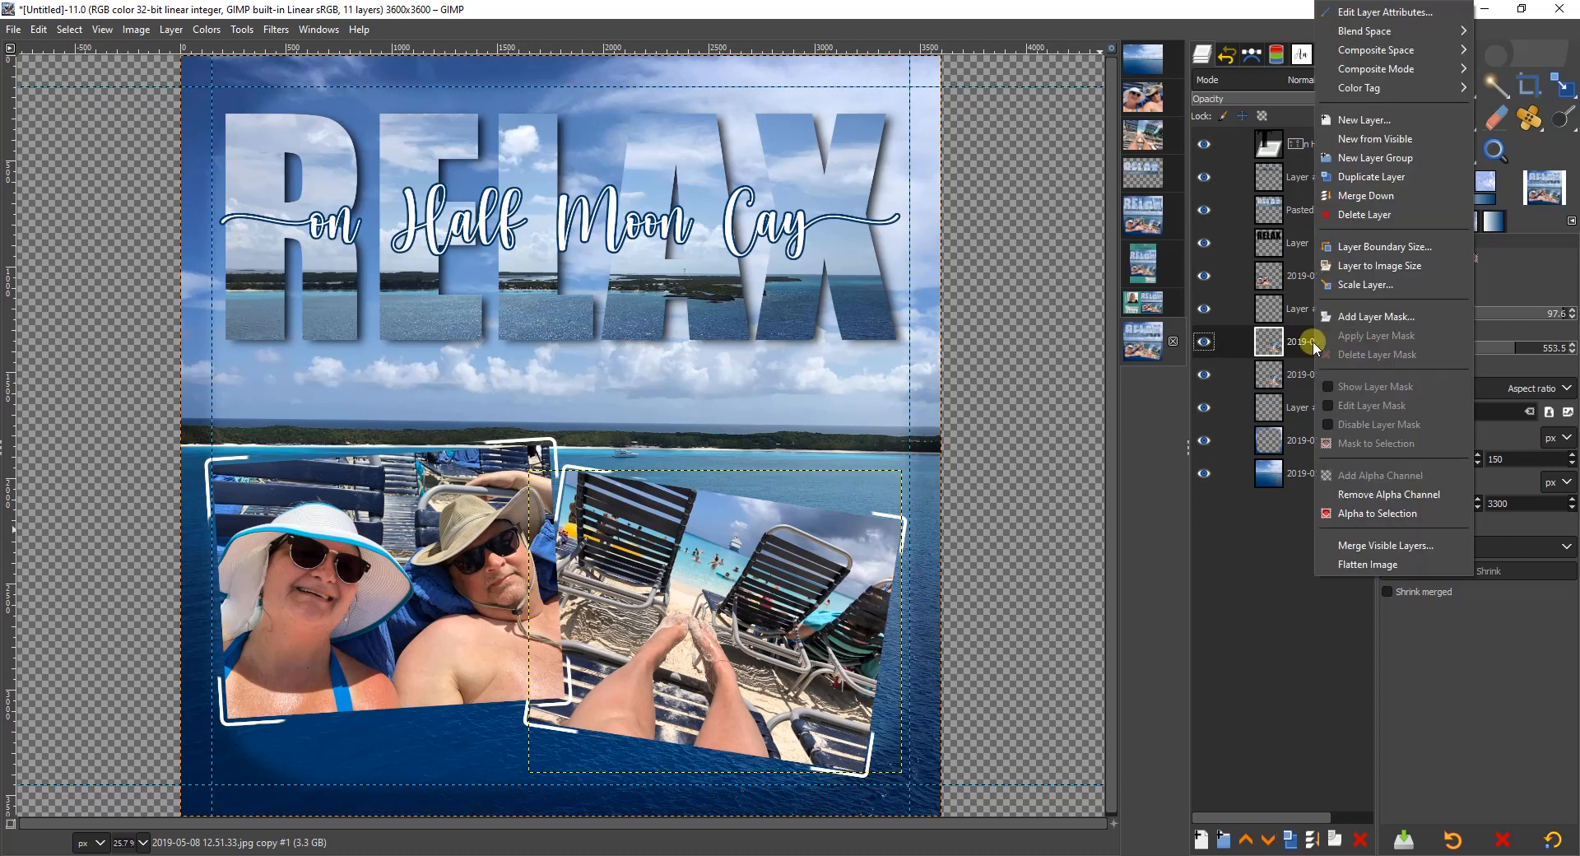
pyautogui.click(1370, 513)
pyautogui.click(70, 31)
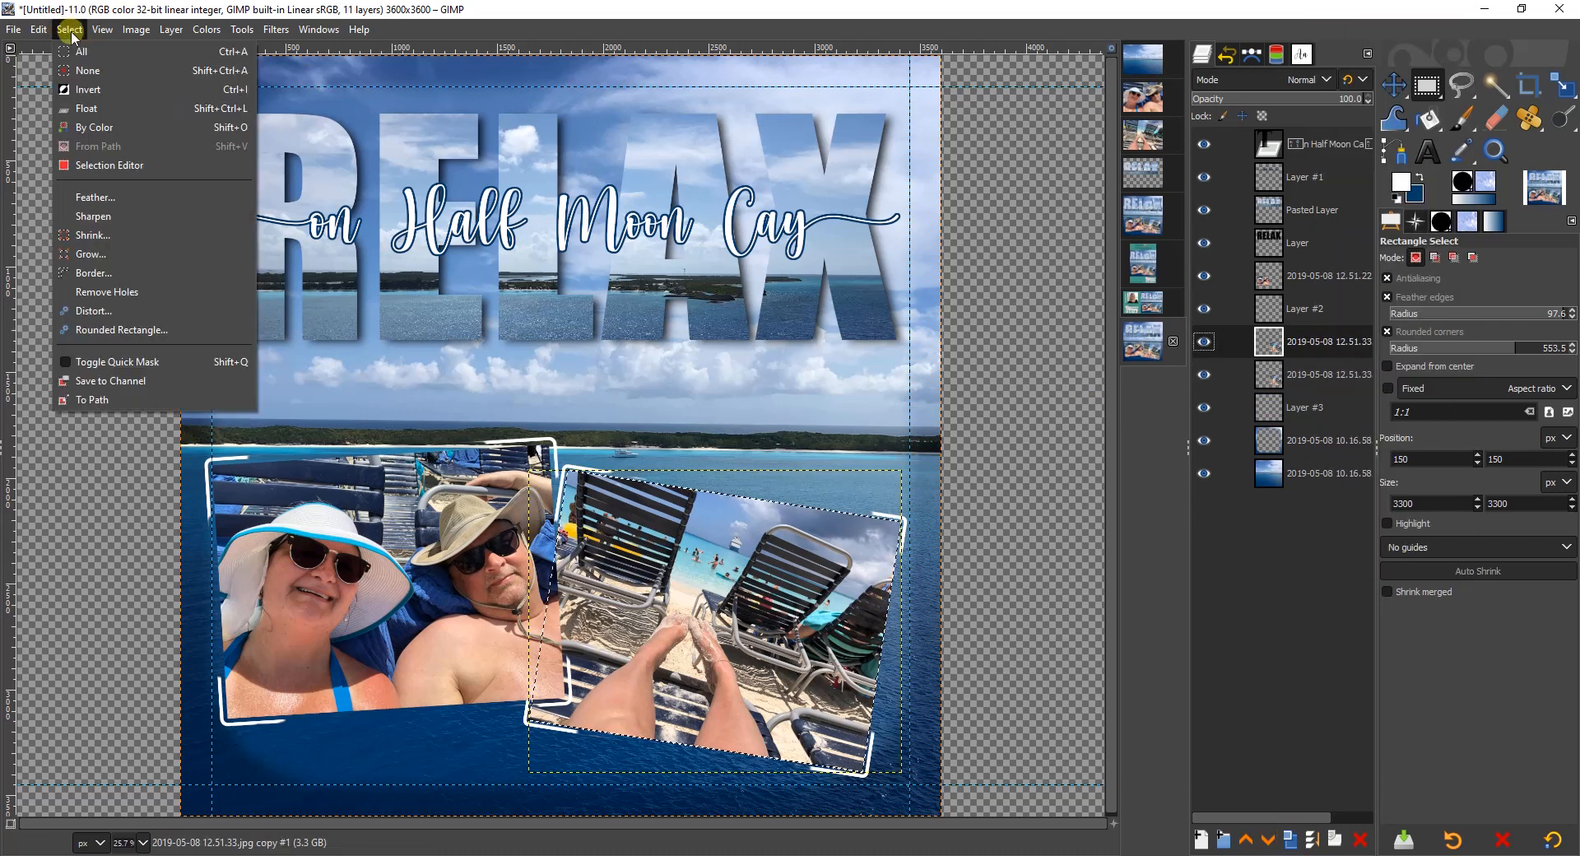
pyautogui.click(86, 199)
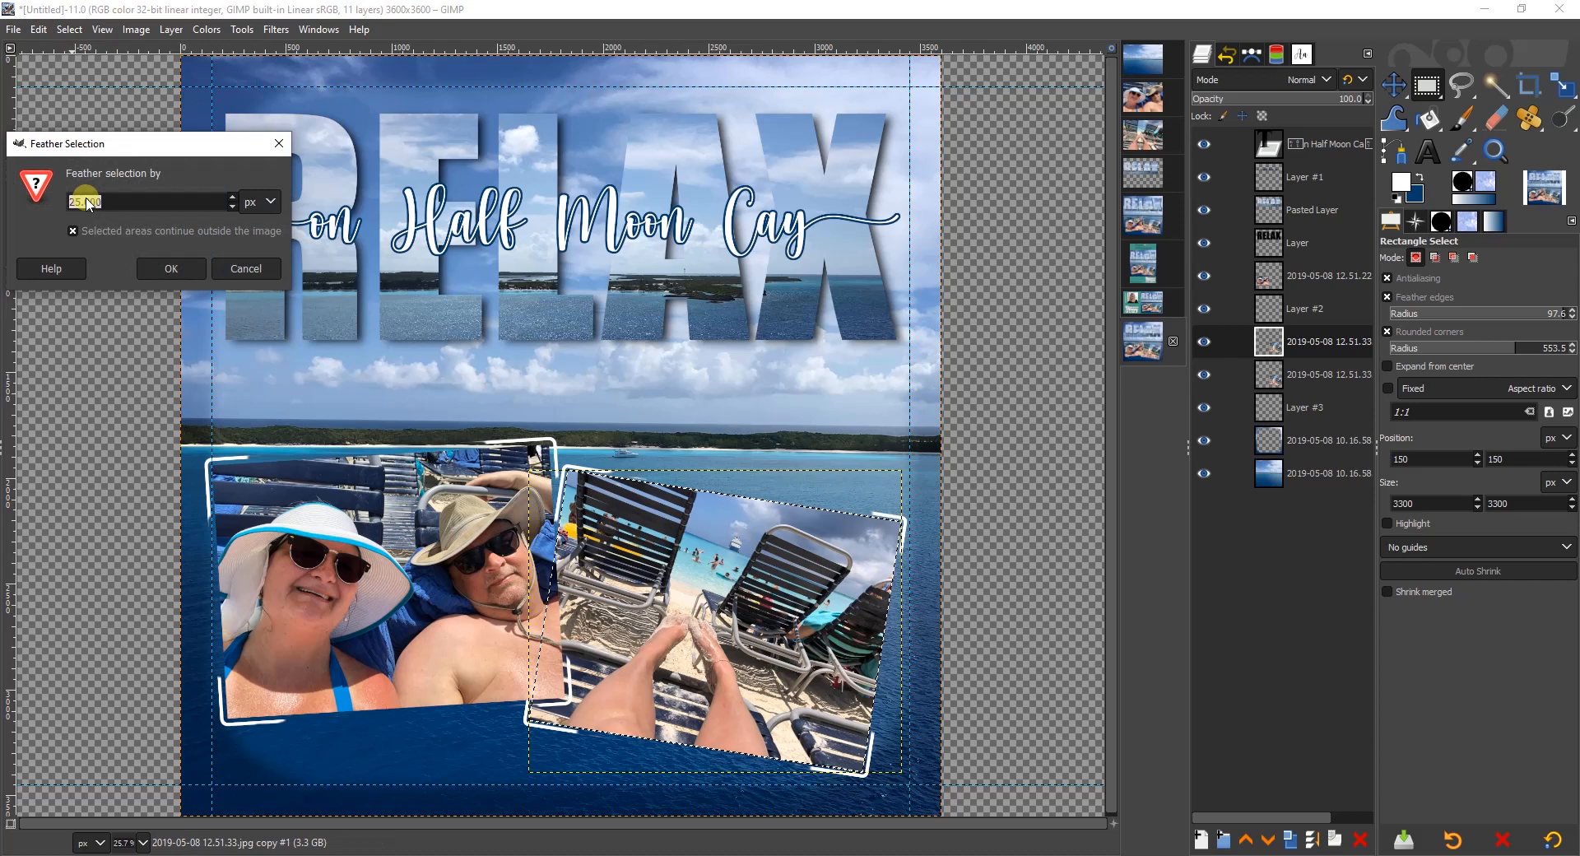
pyautogui.click(170, 268)
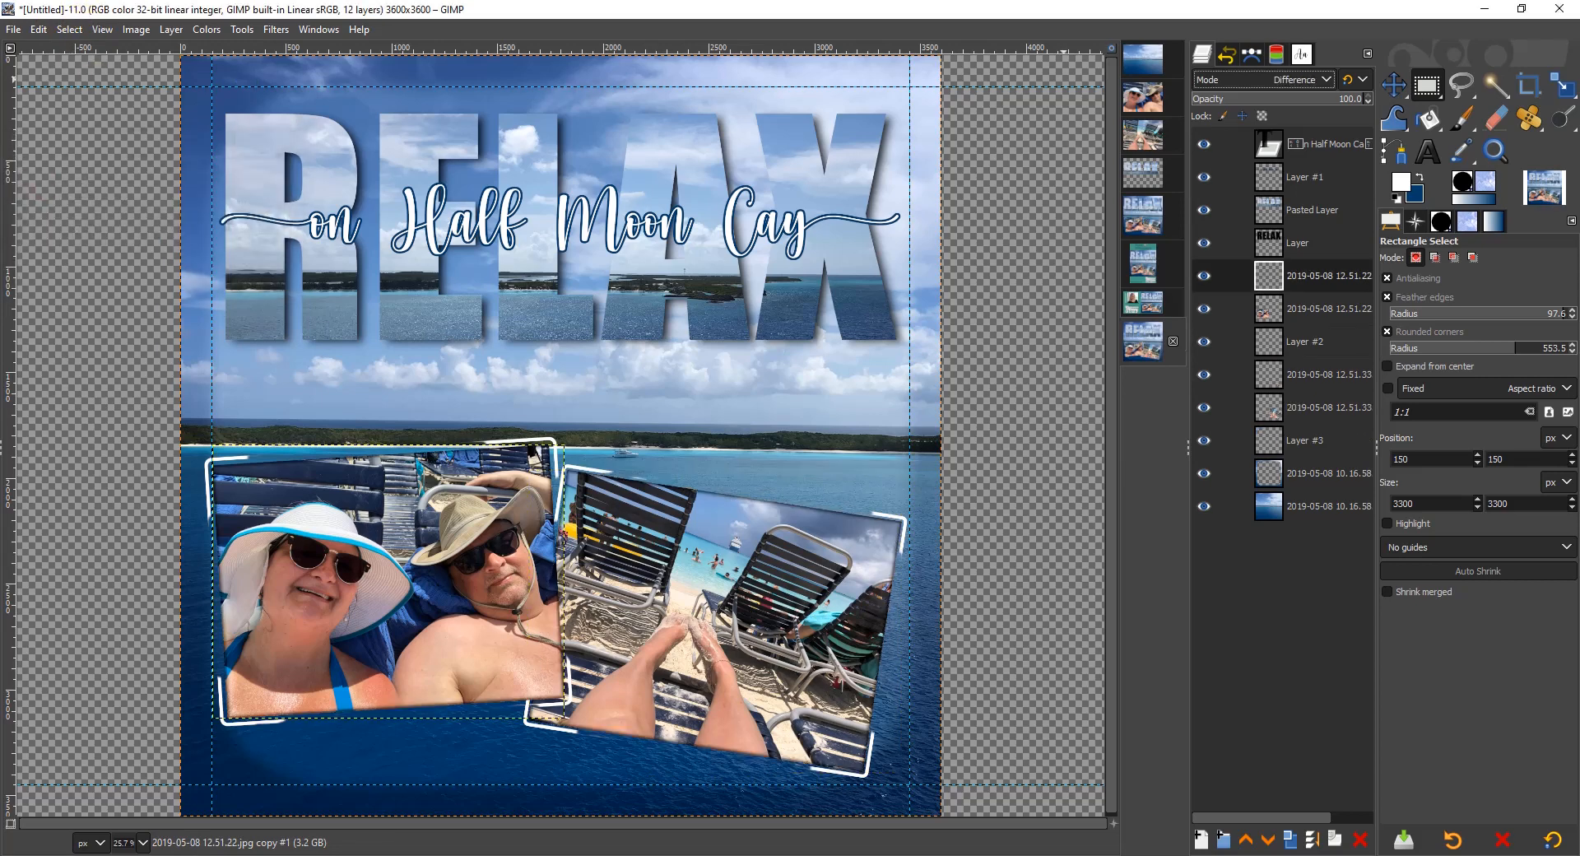